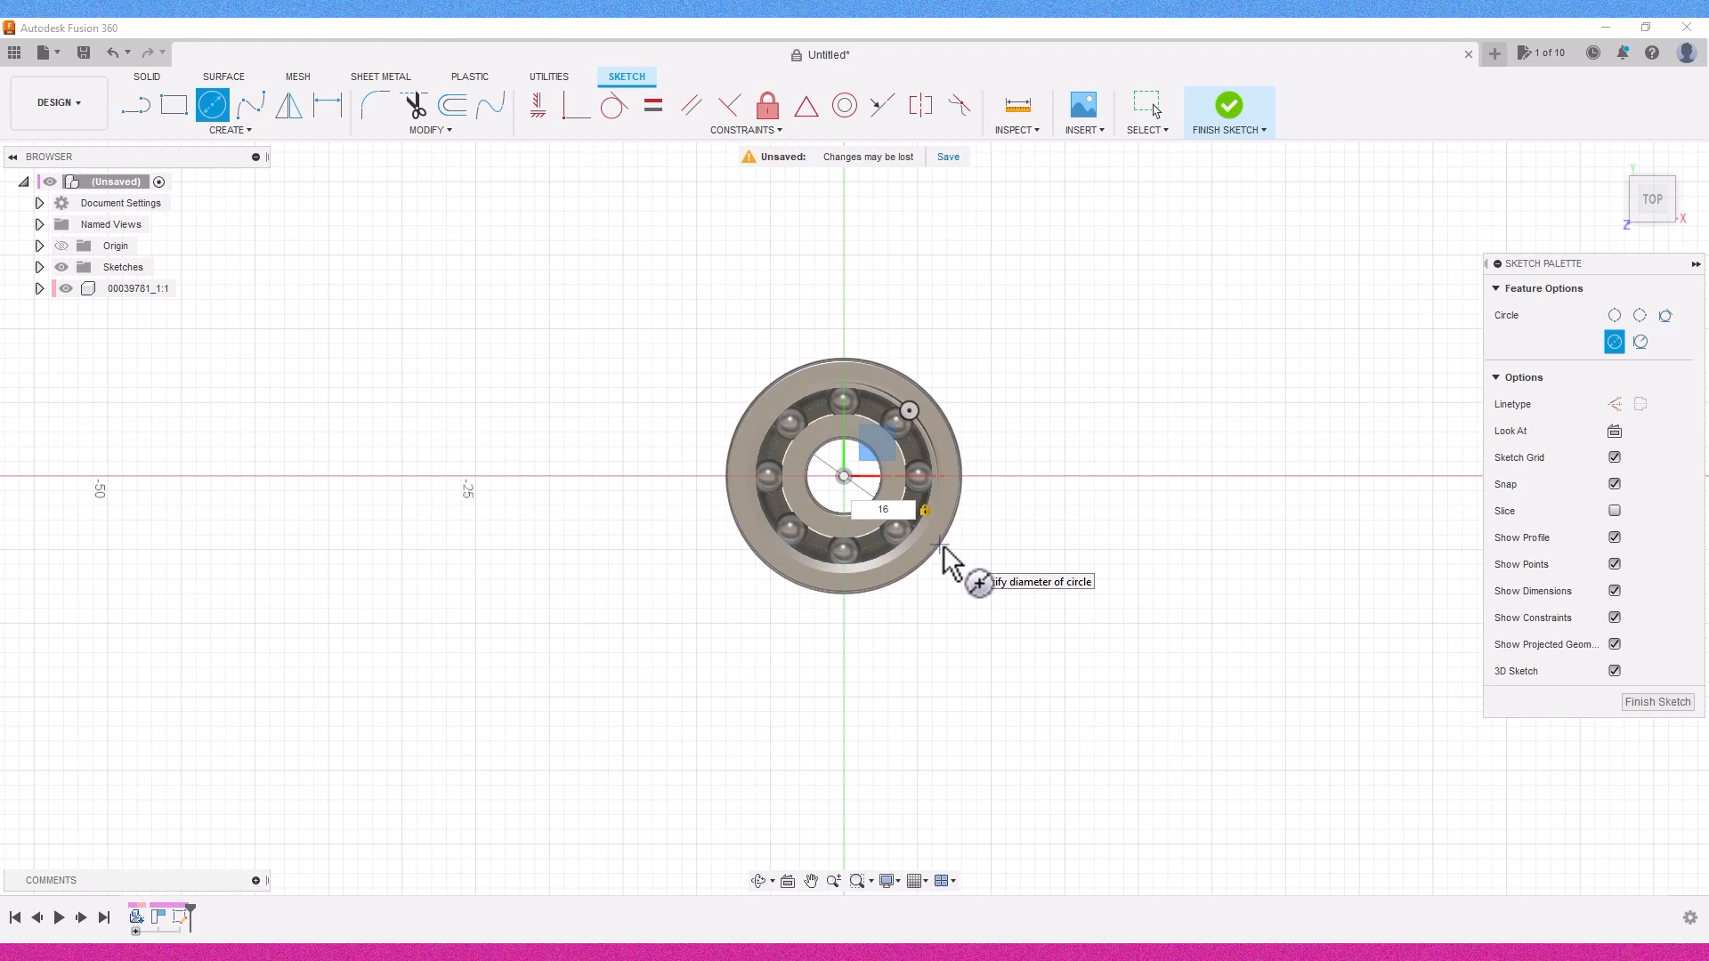
Step: Complete the 16 mm circle on the bearing's outline and sketch a concentric 23 mm circle around it
{"action": "key", "text": "Return"}
{"action": "key", "text": "Escape"}
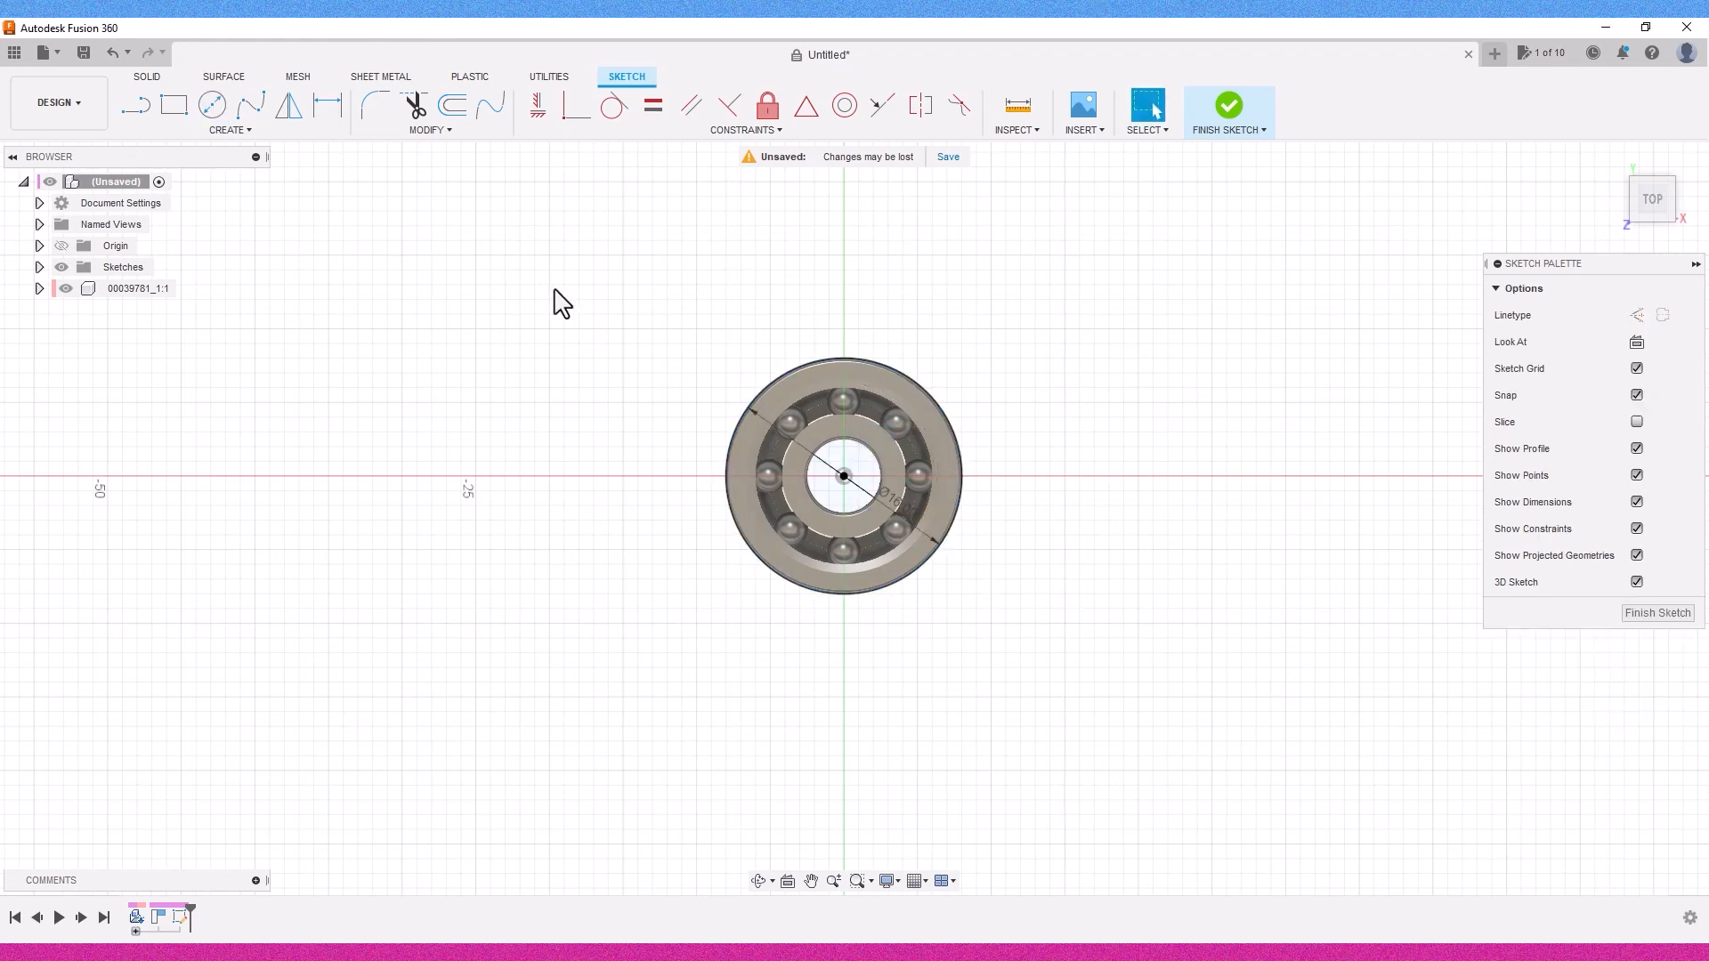
{"action": "left_click", "coordinate": [222, 120]}
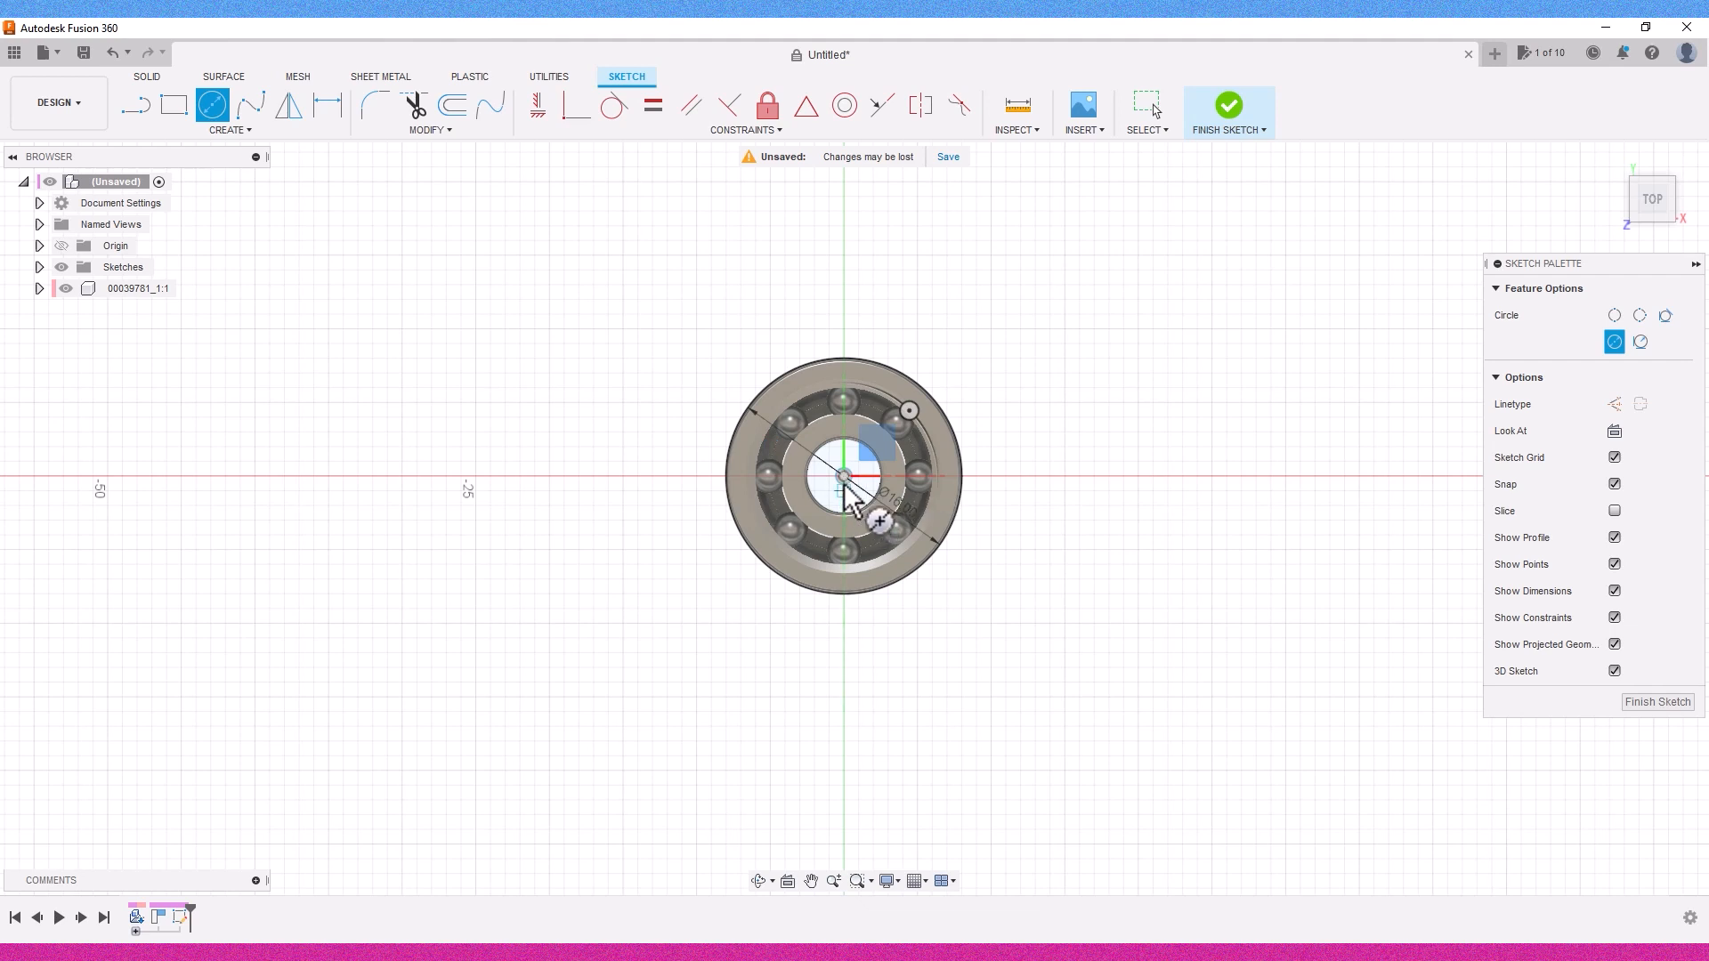
{"action": "left_click", "coordinate": [848, 485]}
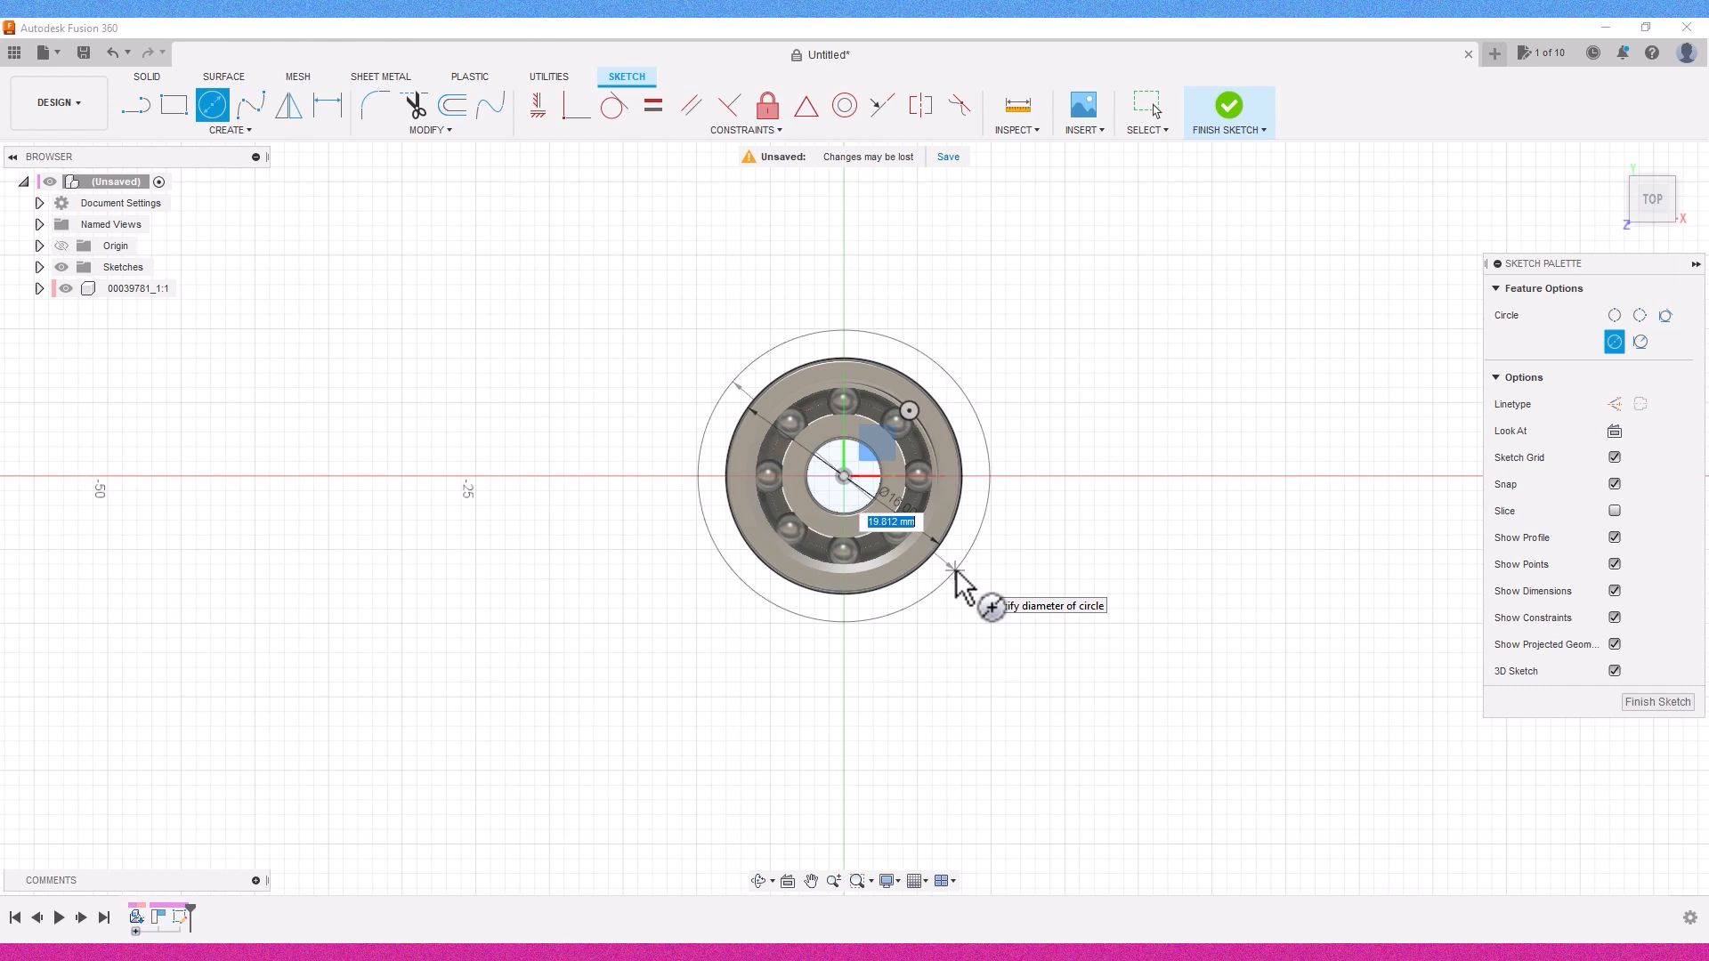
{"action": "key", "text": "Tab"}
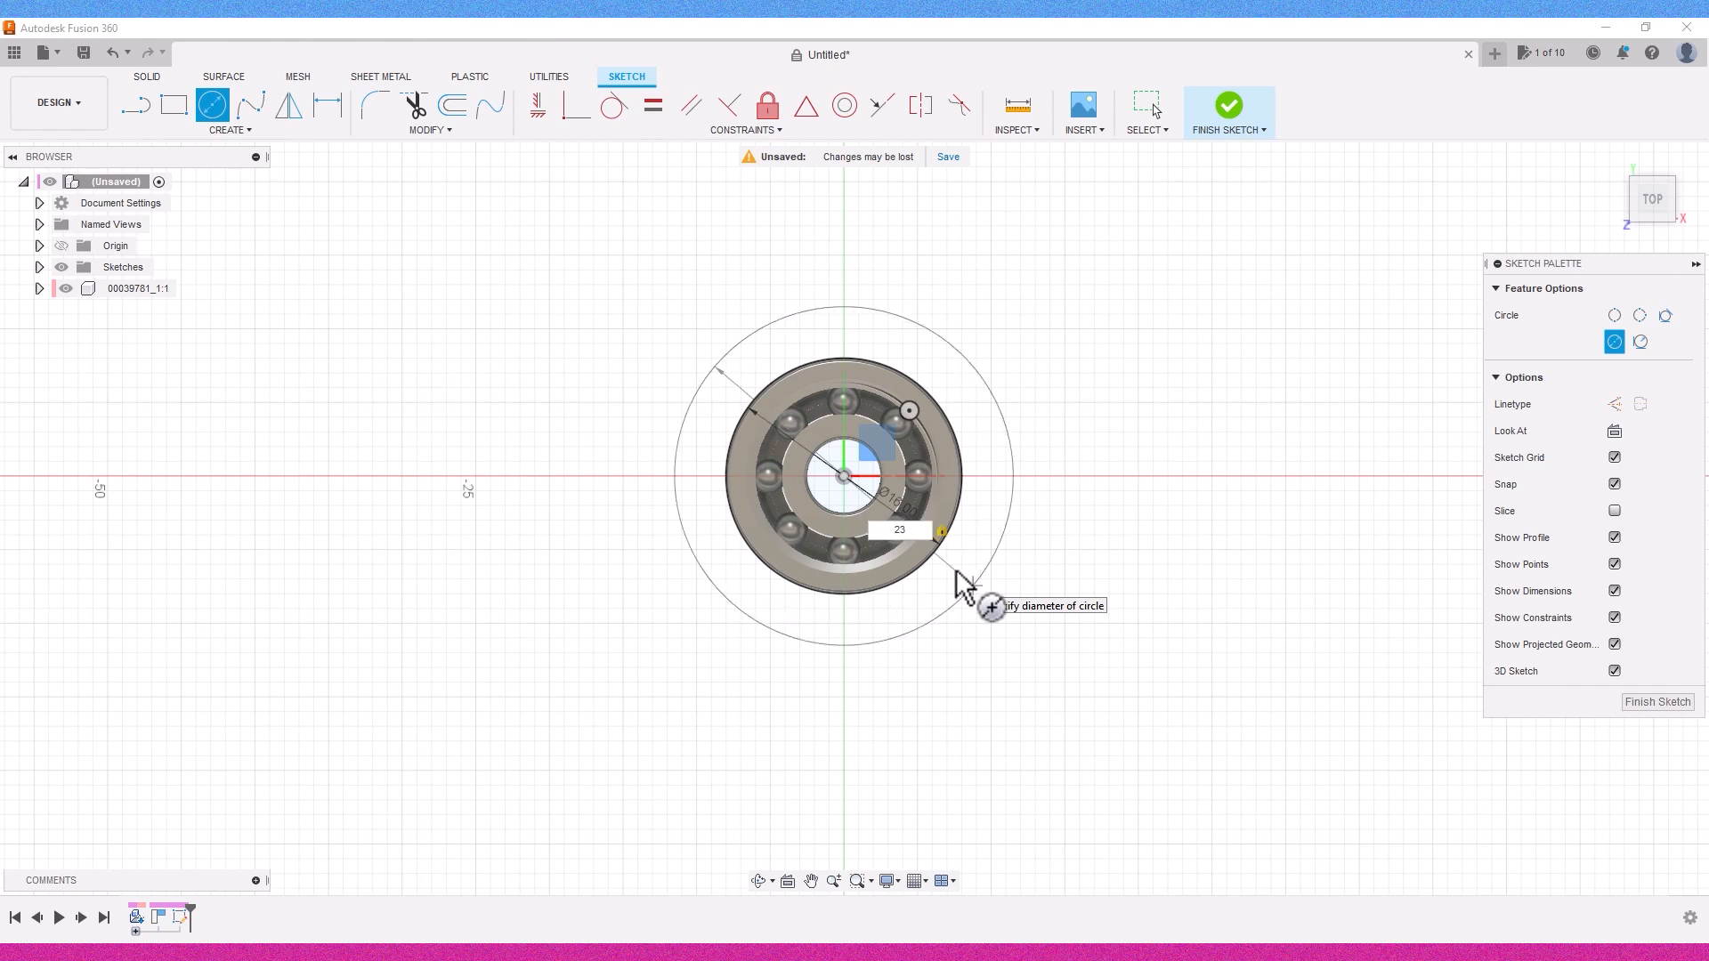
{"action": "key", "text": "Return"}
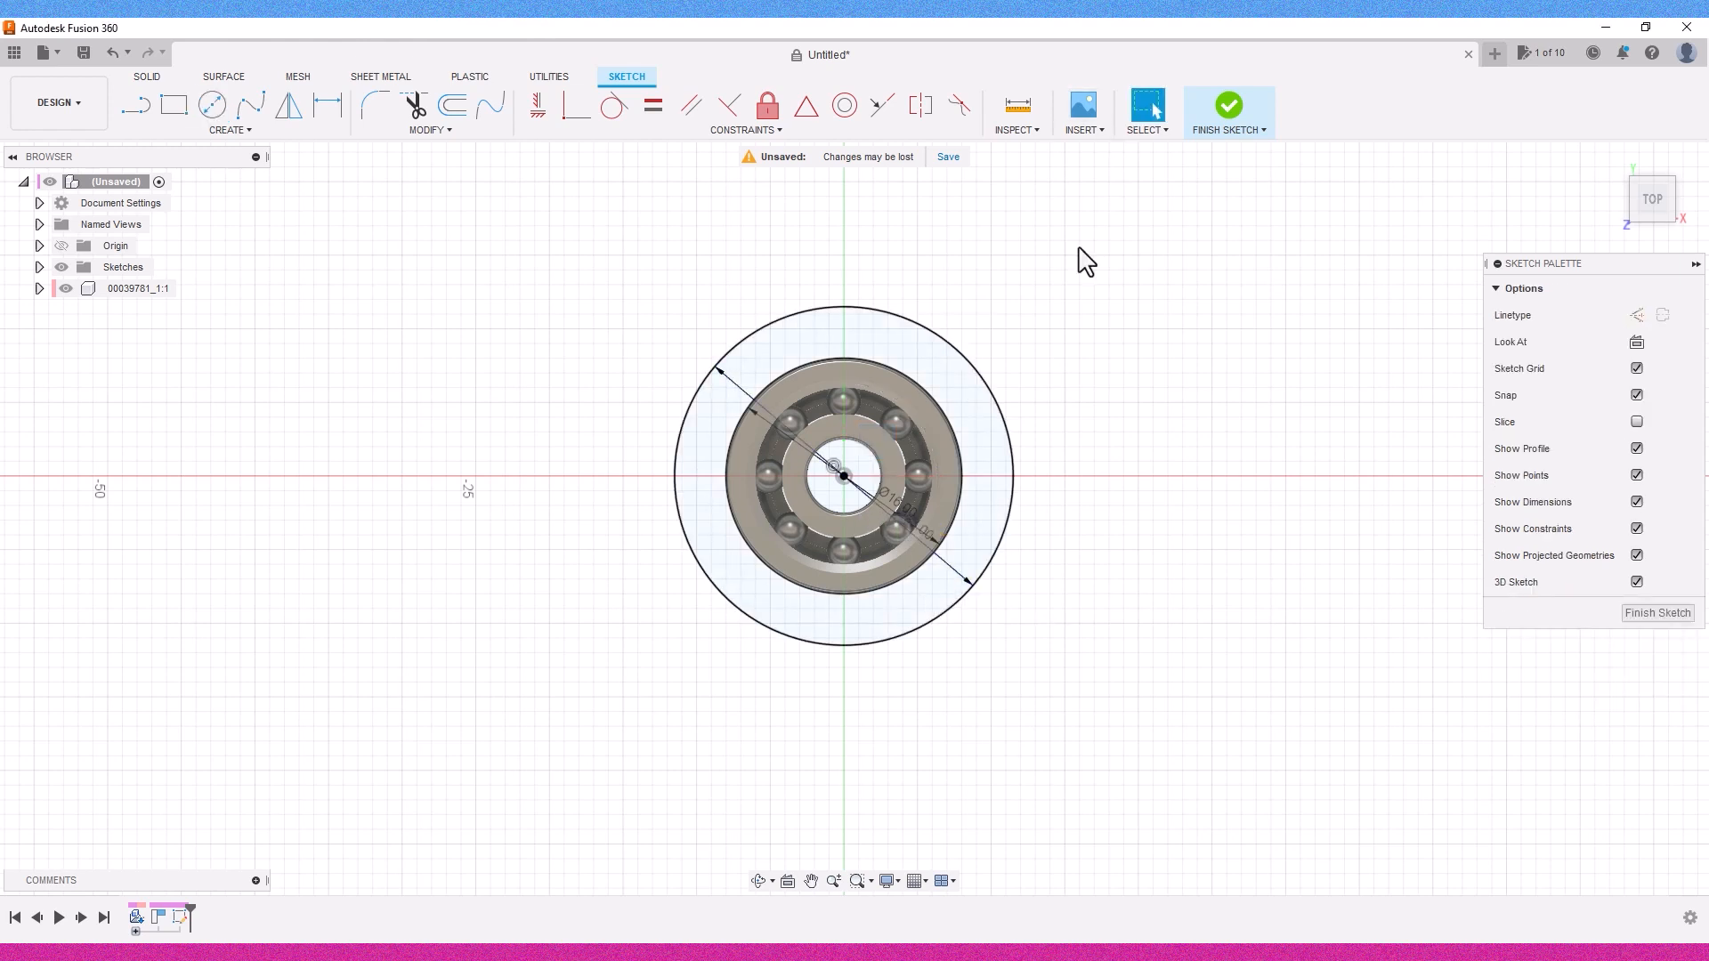
Step: Sketch a 2 mm vertical line from the uppermost point of the 23 mm circle toward its centre
{"action": "left_click", "coordinate": [811, 881]}
{"action": "left_click_drag", "start_coordinate": [1066, 400], "coordinate": [1098, 656]}
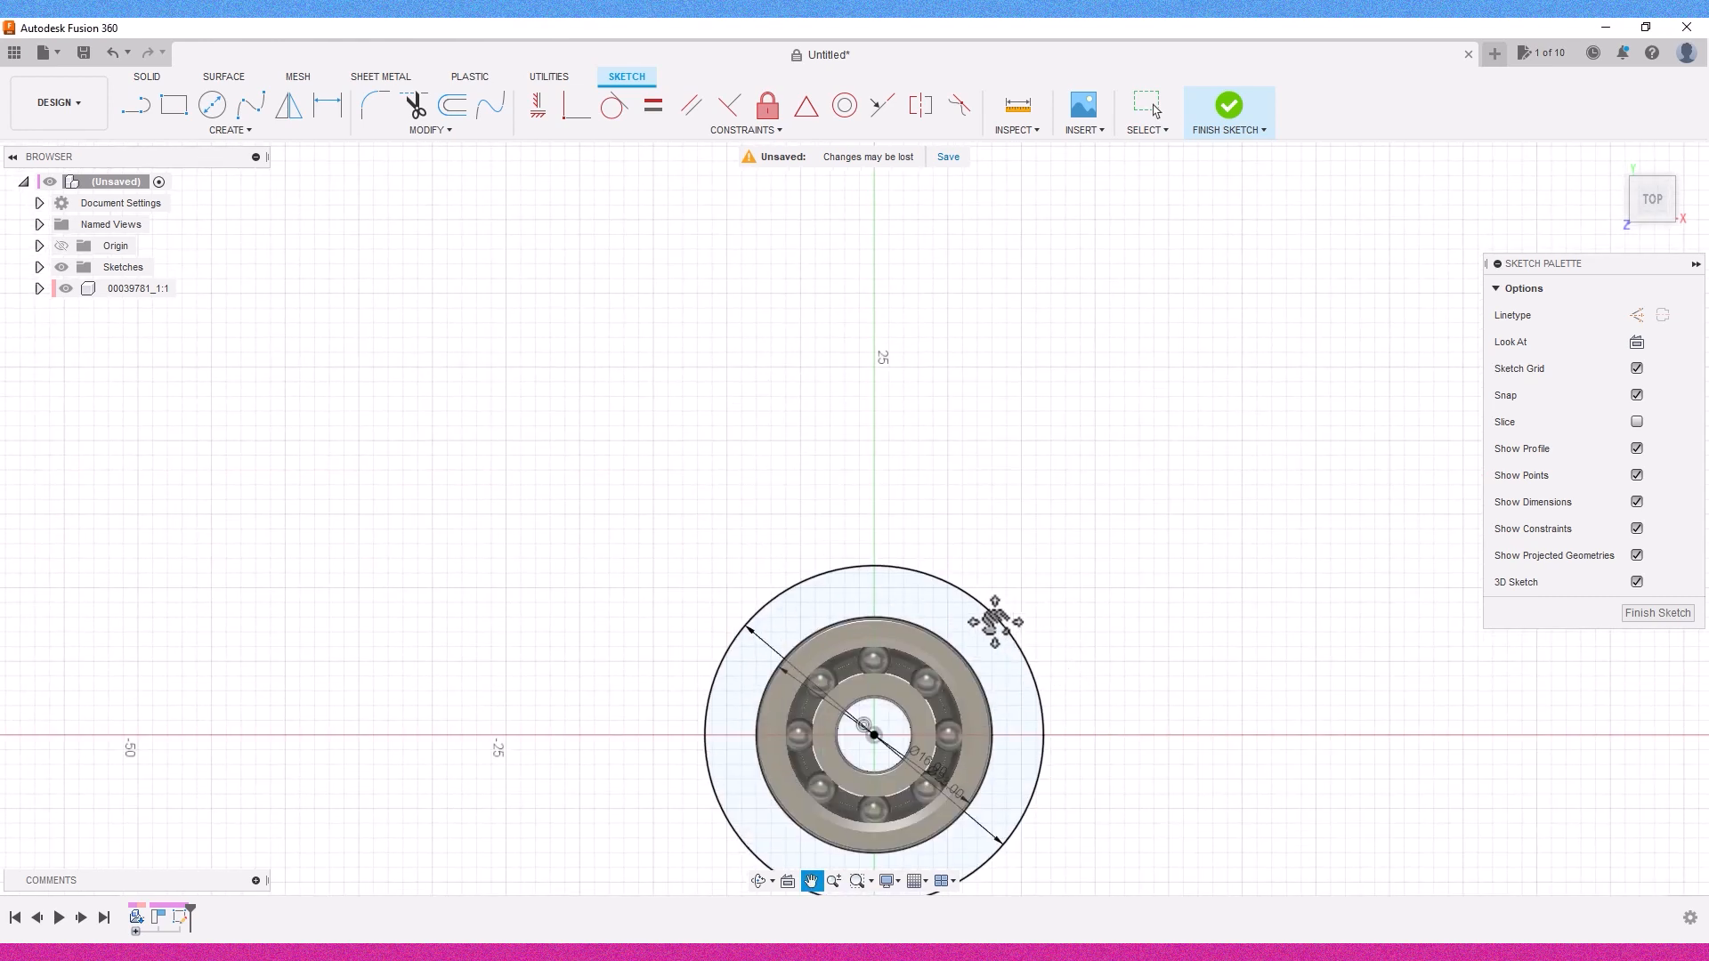
{"action": "scroll", "coordinate": [963, 580], "scroll_direction": "up", "scroll_amount": 2}
{"action": "scroll", "coordinate": [934, 757], "scroll_direction": "down", "scroll_amount": 1}
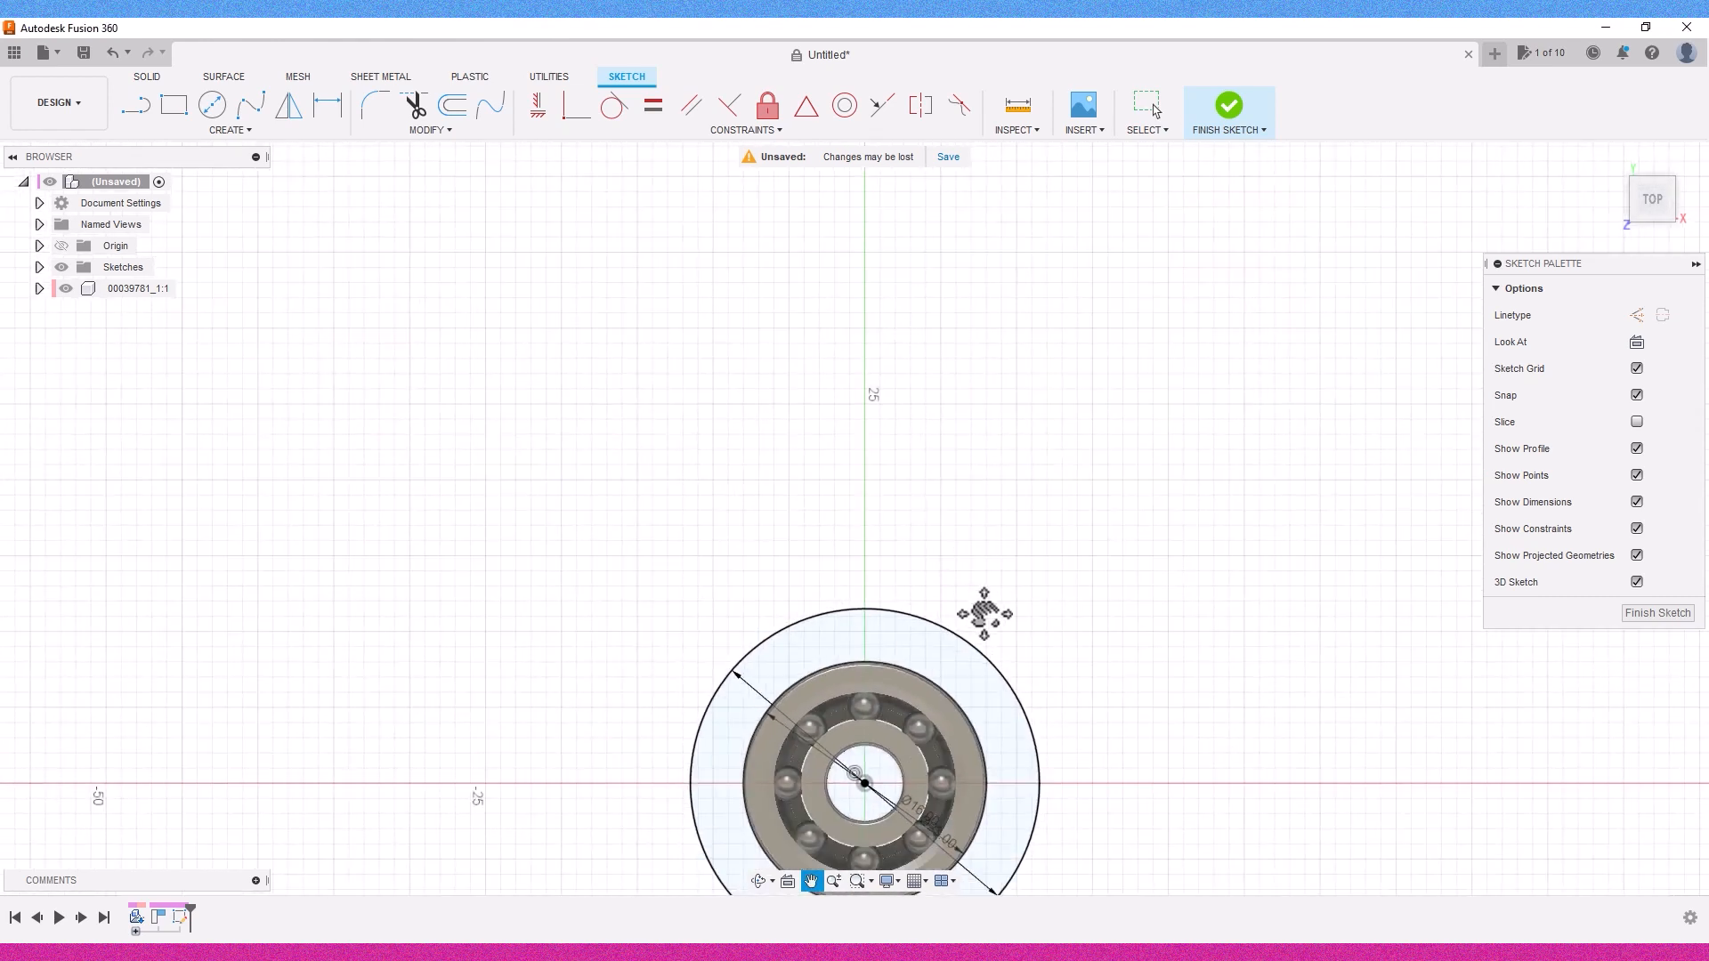
{"action": "key", "text": "Escape"}
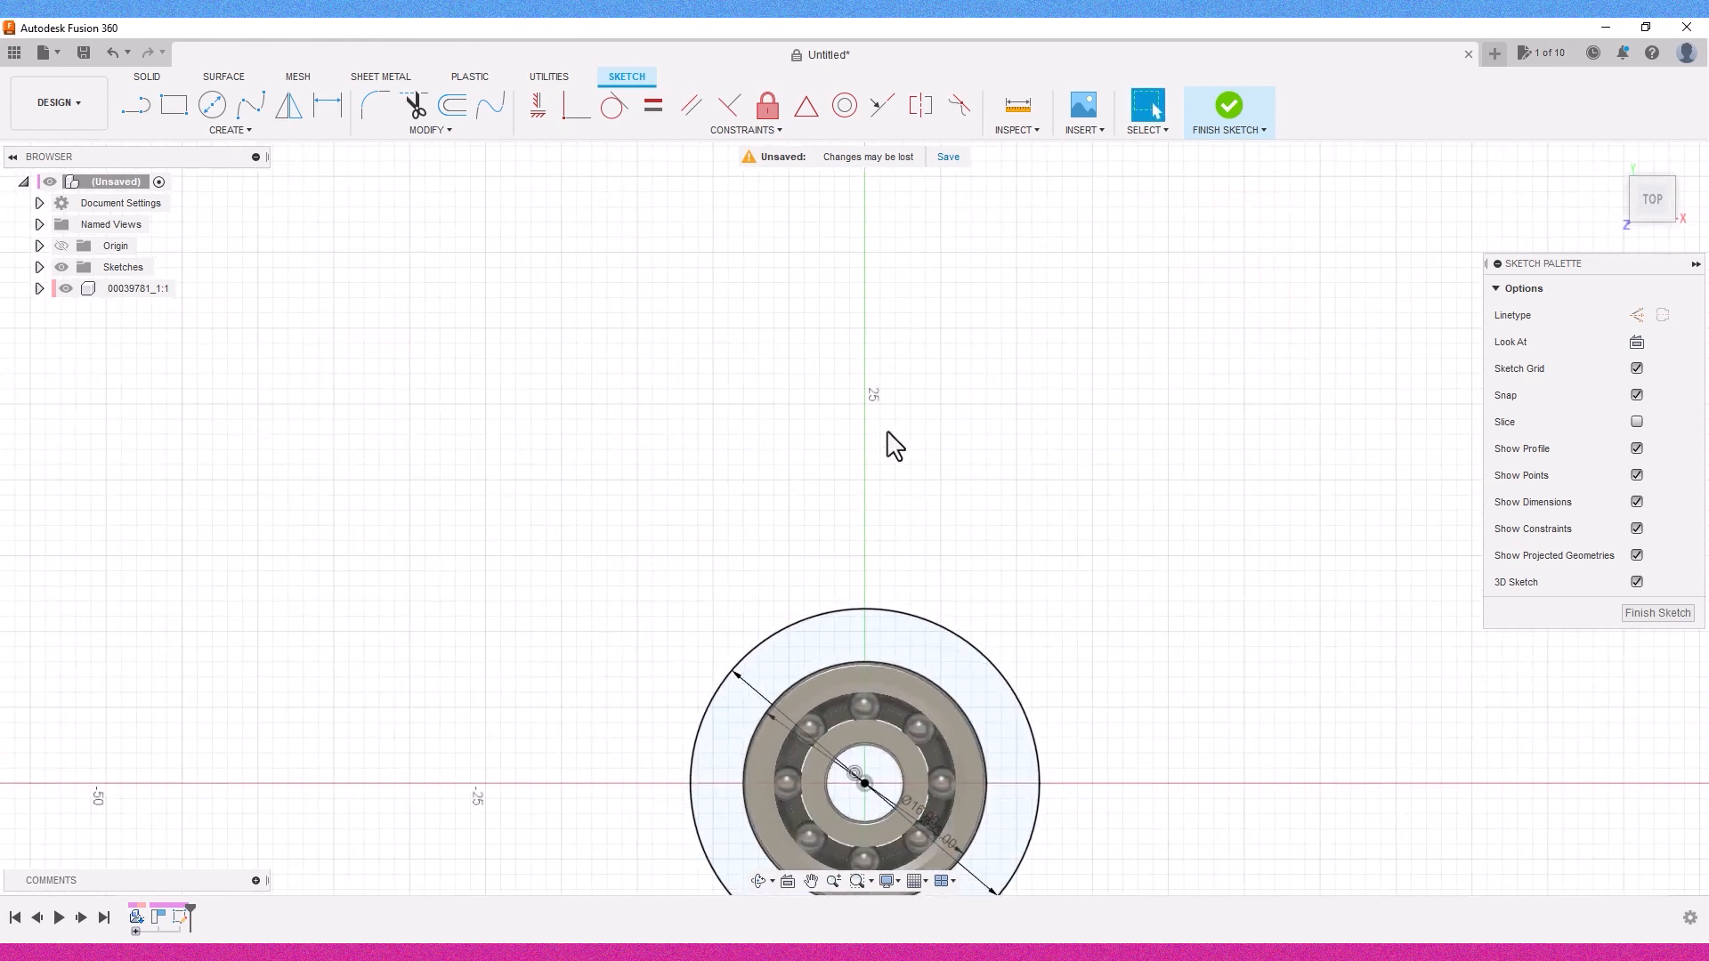
{"action": "left_click", "coordinate": [139, 111]}
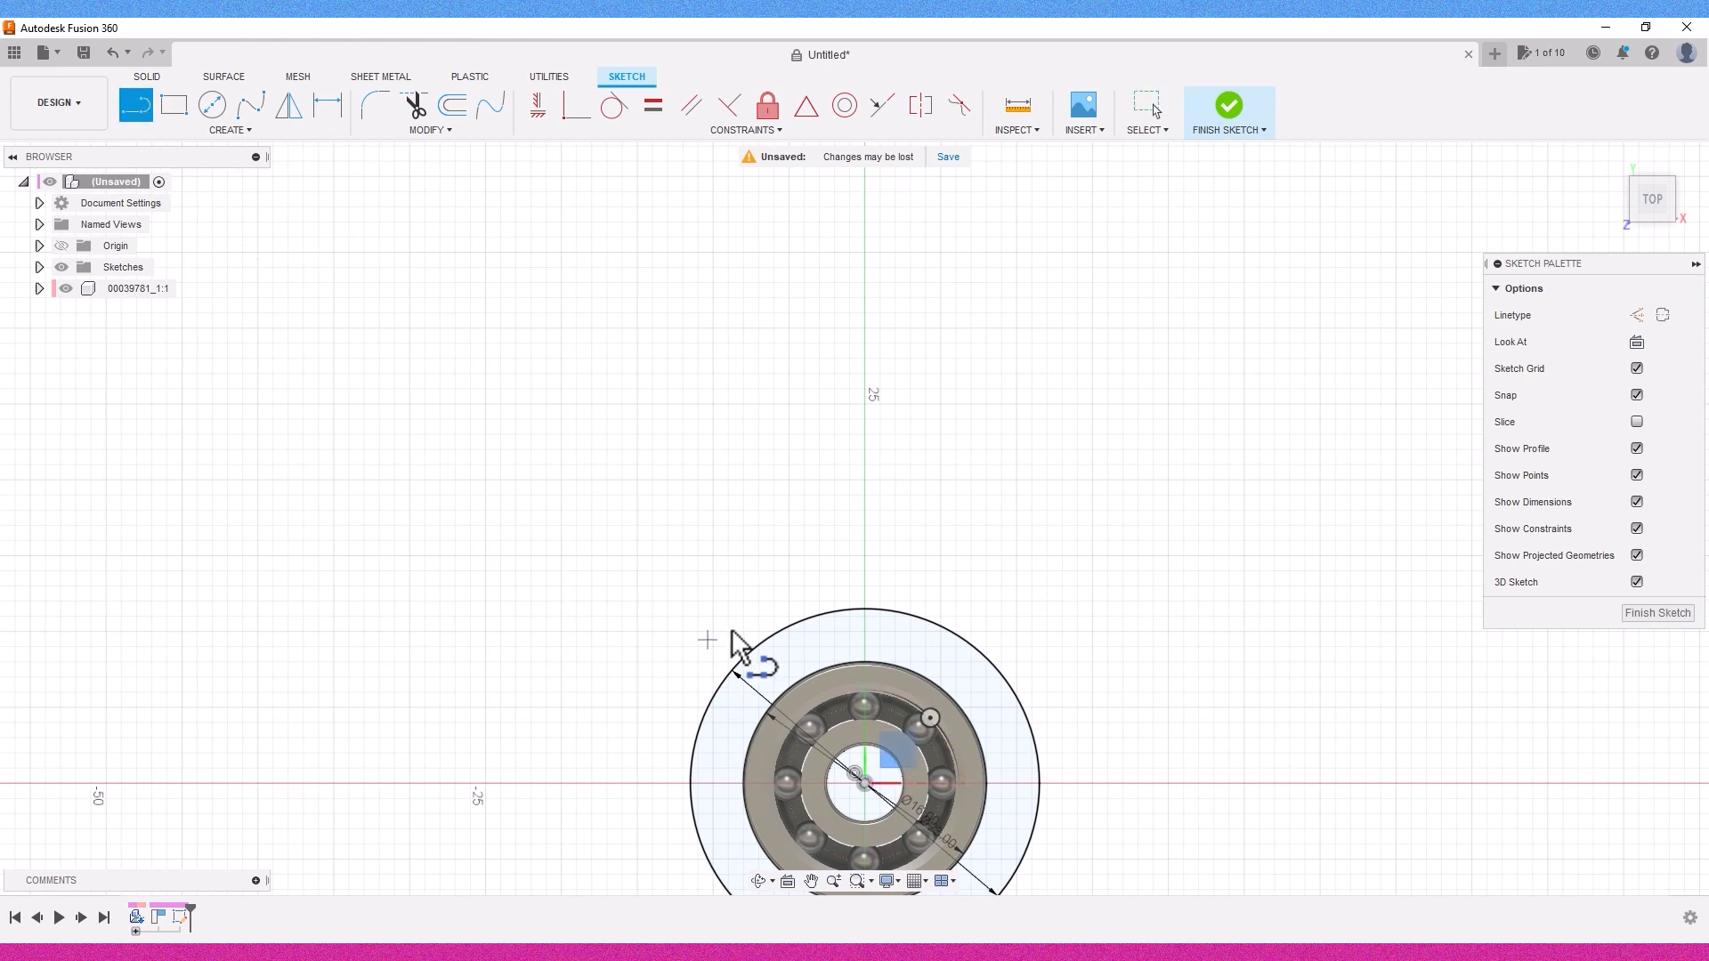
{"action": "left_click", "coordinate": [864, 609]}
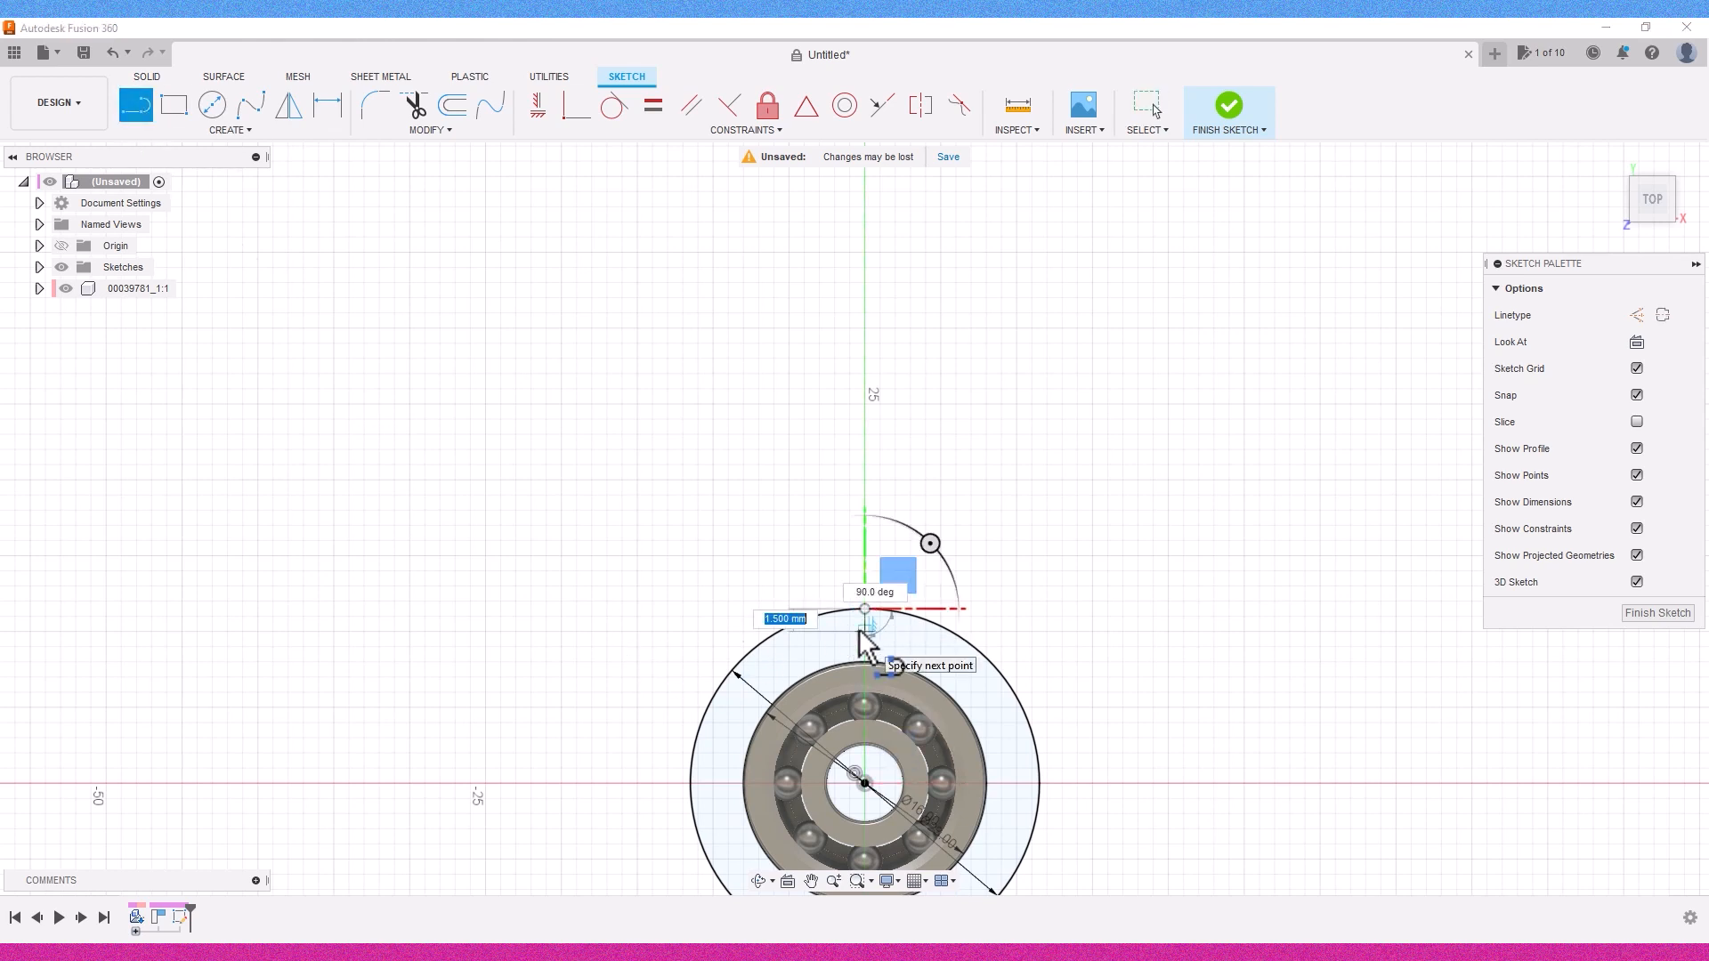
{"action": "key", "text": "Tab"}
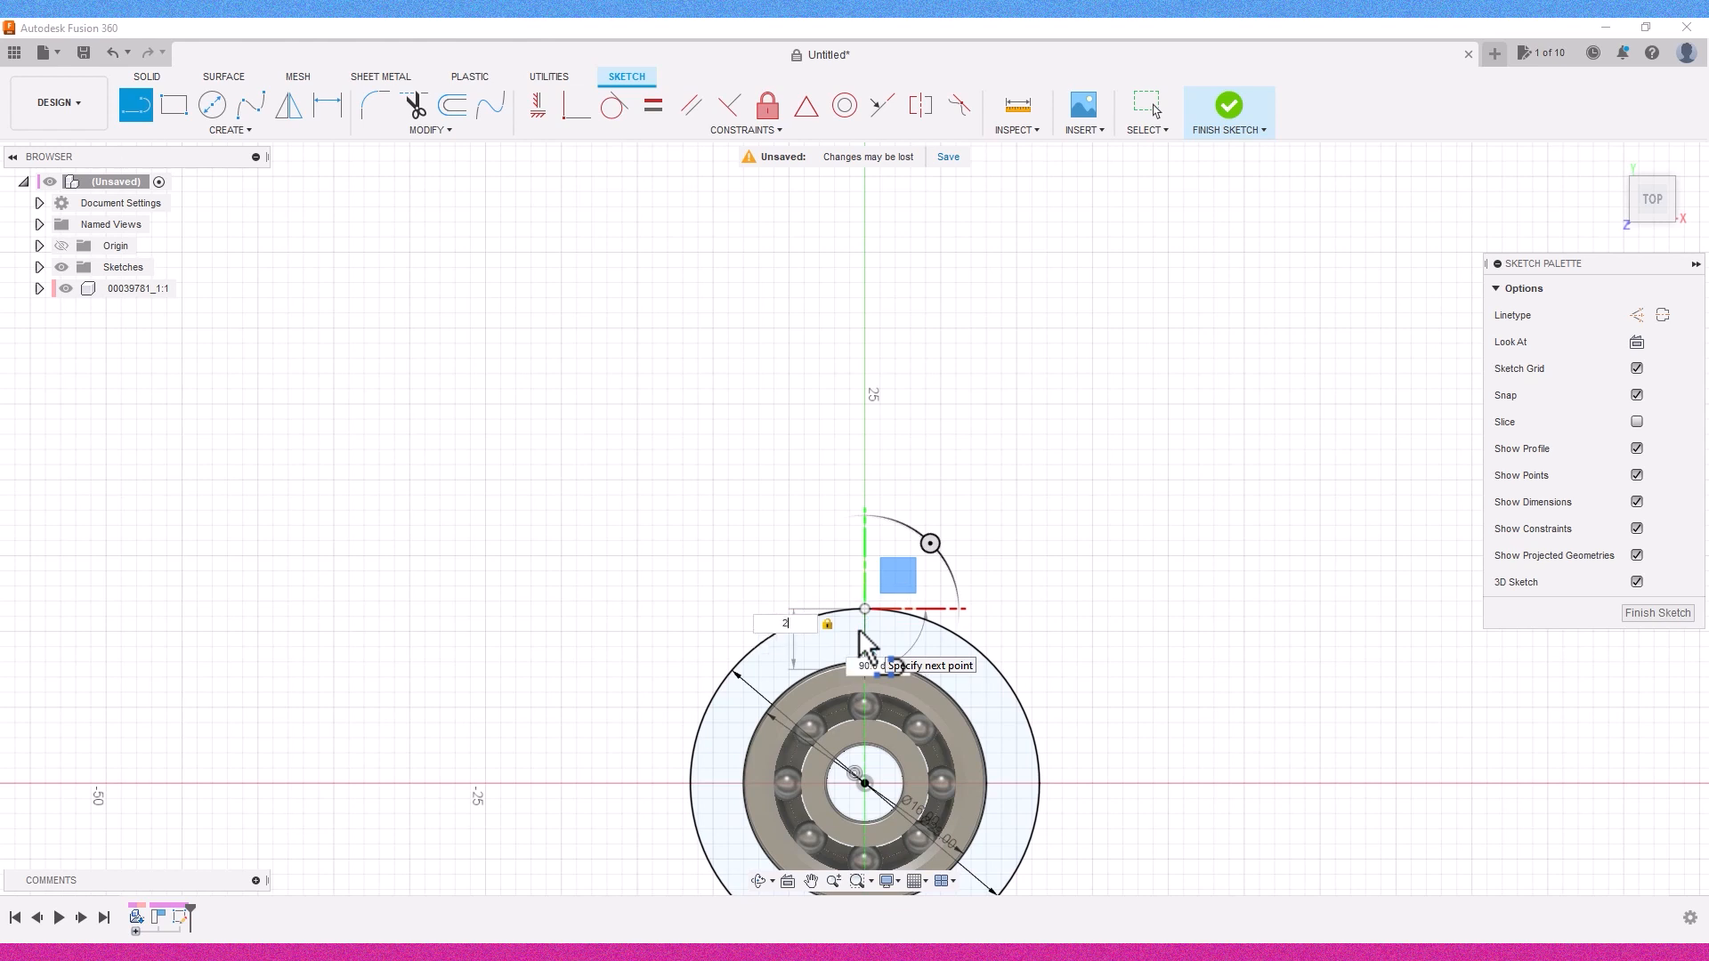
{"action": "key", "text": "Return"}
{"action": "key", "text": "Escape"}
Step: Sketch a 4 mm horizontal line rightward from the lower end of the short vertical line
{"action": "scroll", "coordinate": [865, 643], "scroll_direction": "up", "scroll_amount": 3}
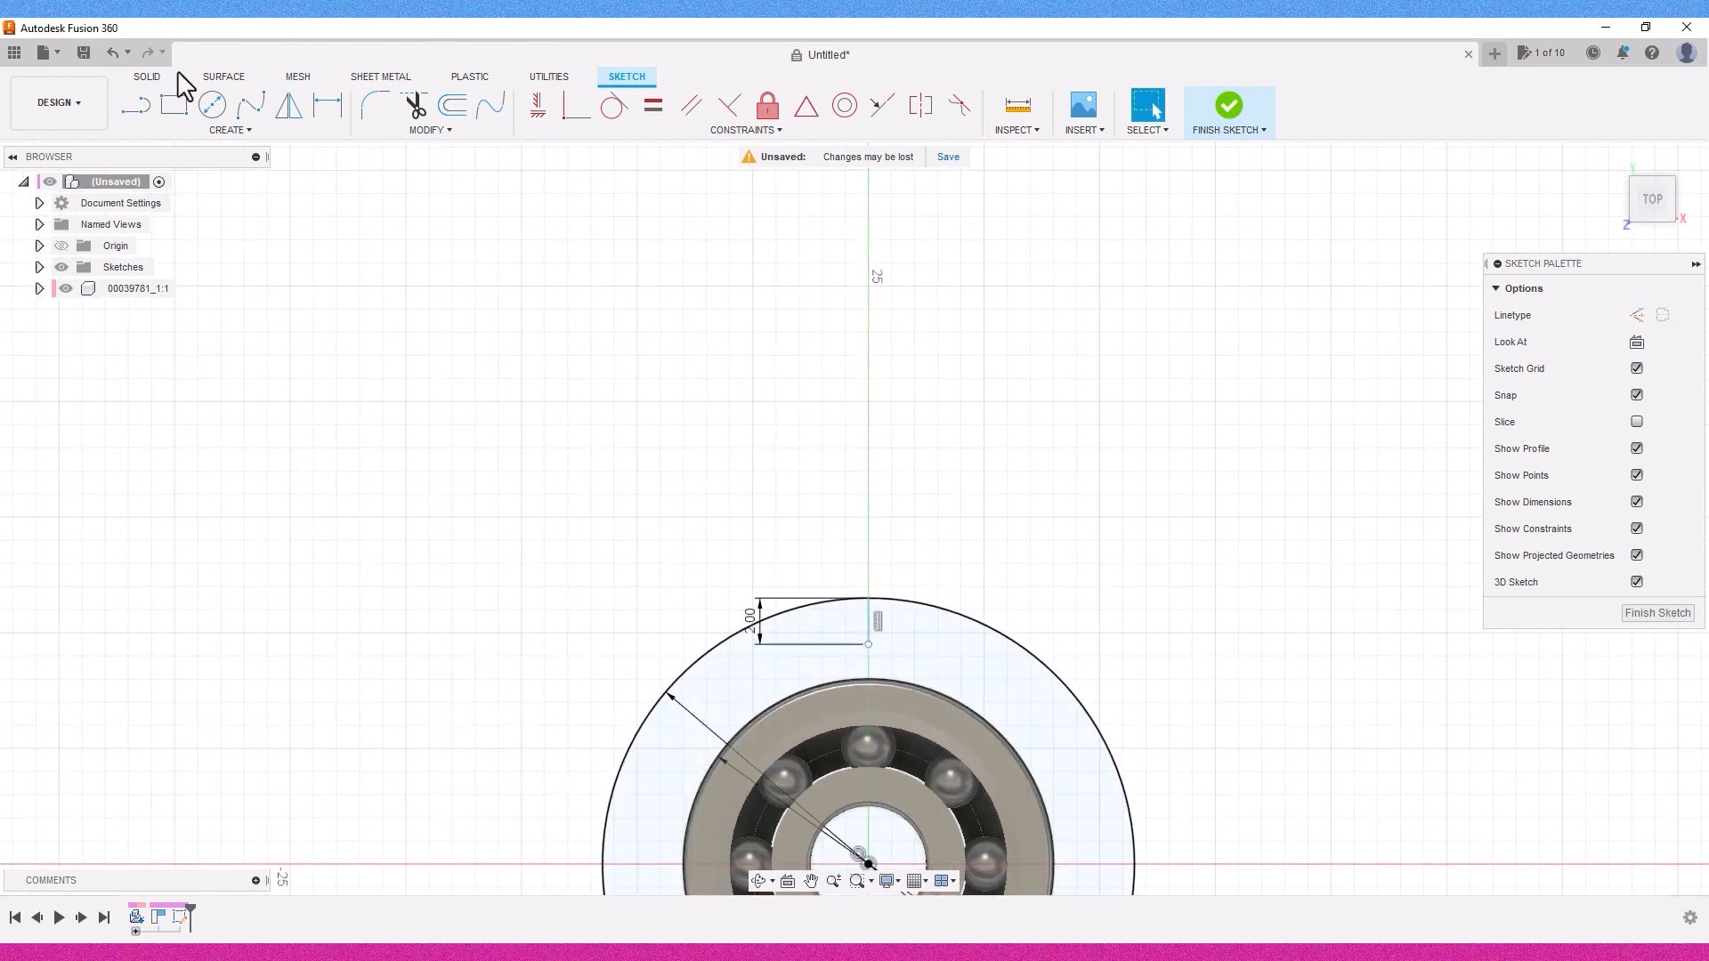
{"action": "key", "text": "l"}
{"action": "left_click_drag", "start_coordinate": [868, 643], "coordinate": [960, 654]}
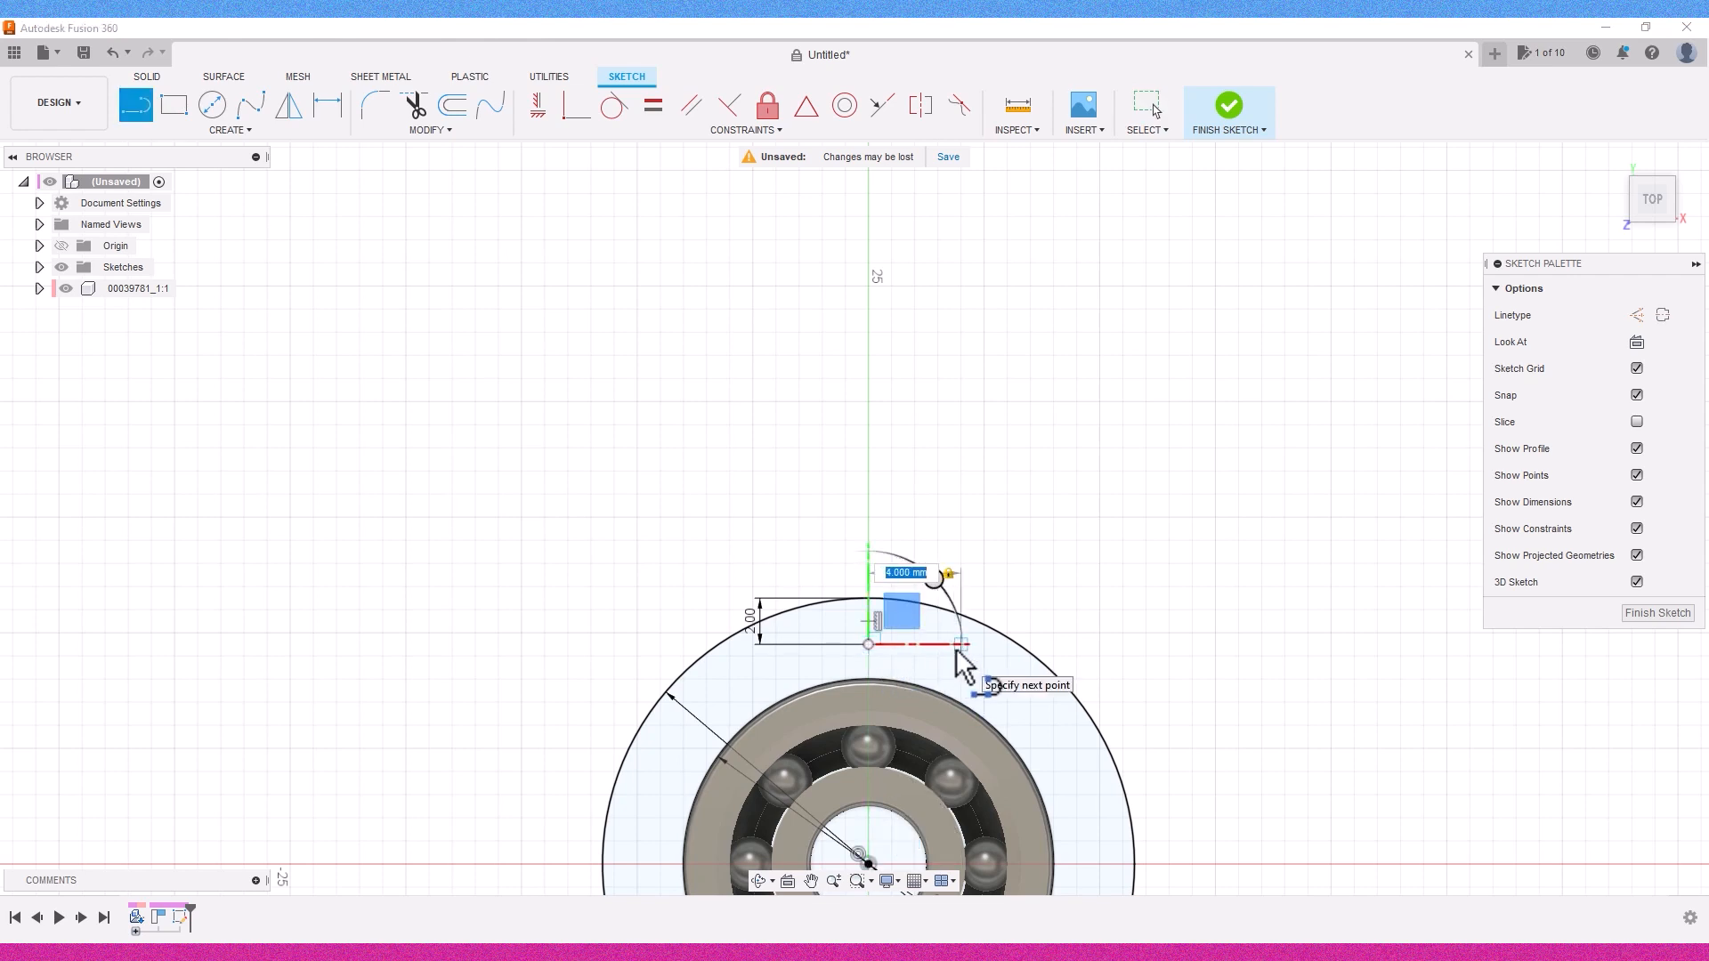
{"action": "left_click_drag", "start_coordinate": [956, 648], "coordinate": [960, 646]}
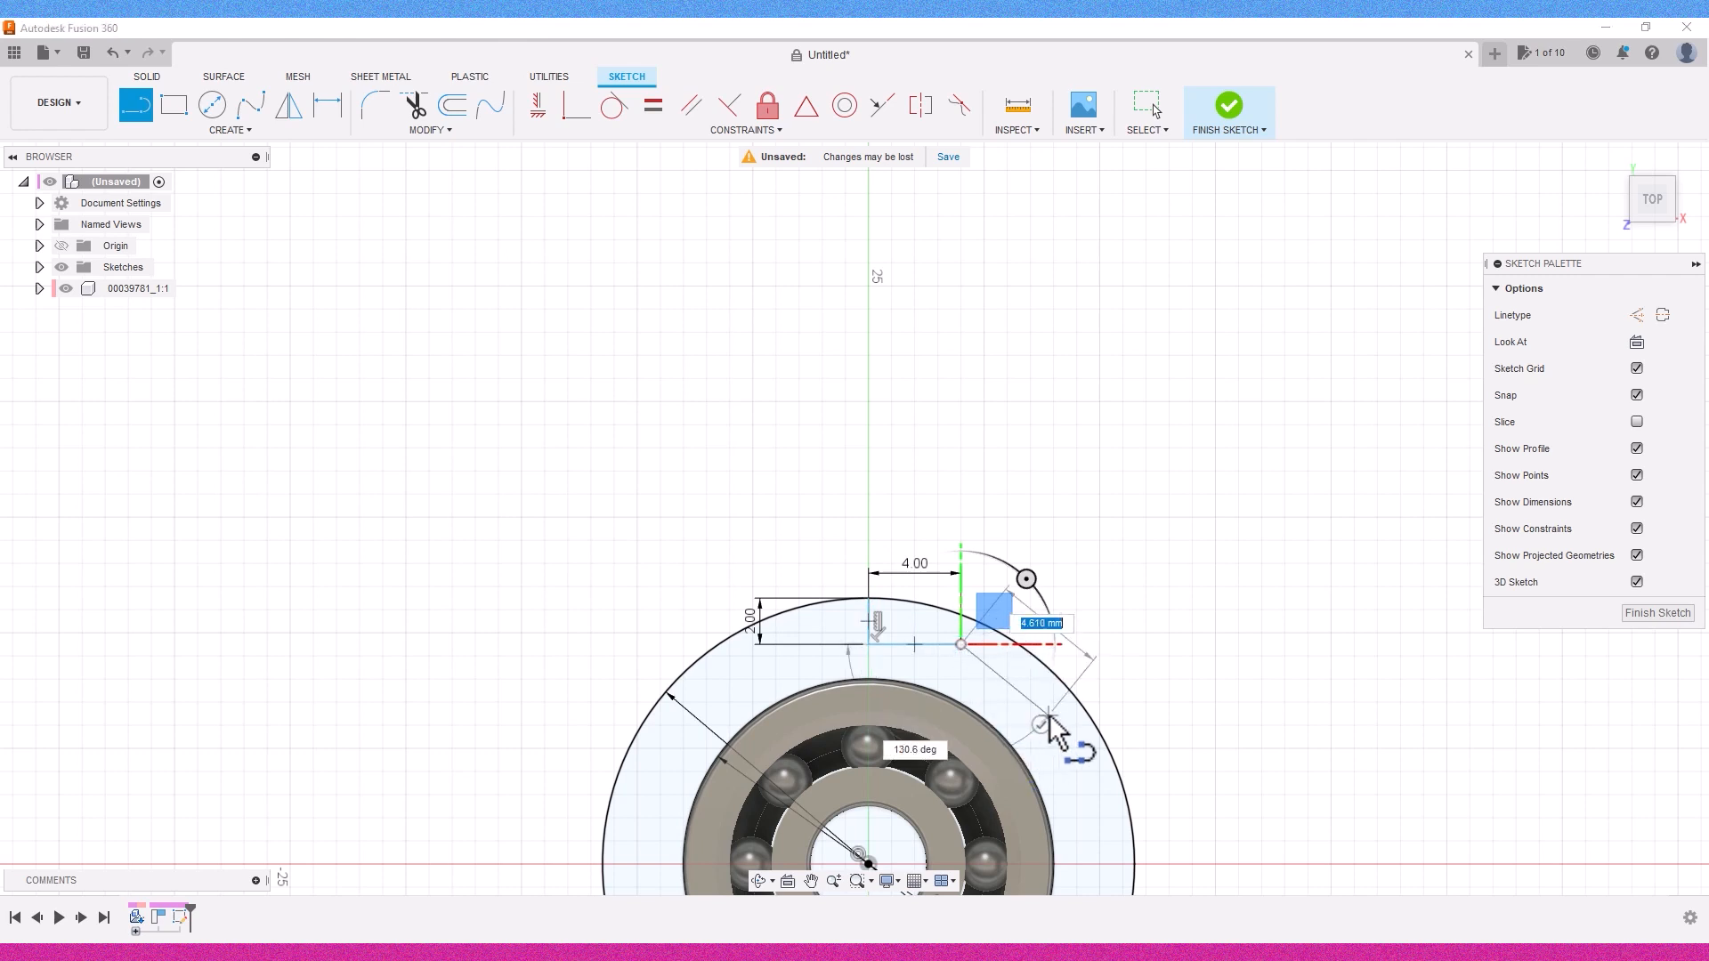
Step: Sketch a three-point rectangle from the 4 mm line's free end, 30 mm upward and 8 mm wide across the vertical axis
{"action": "left_click", "coordinate": [174, 107]}
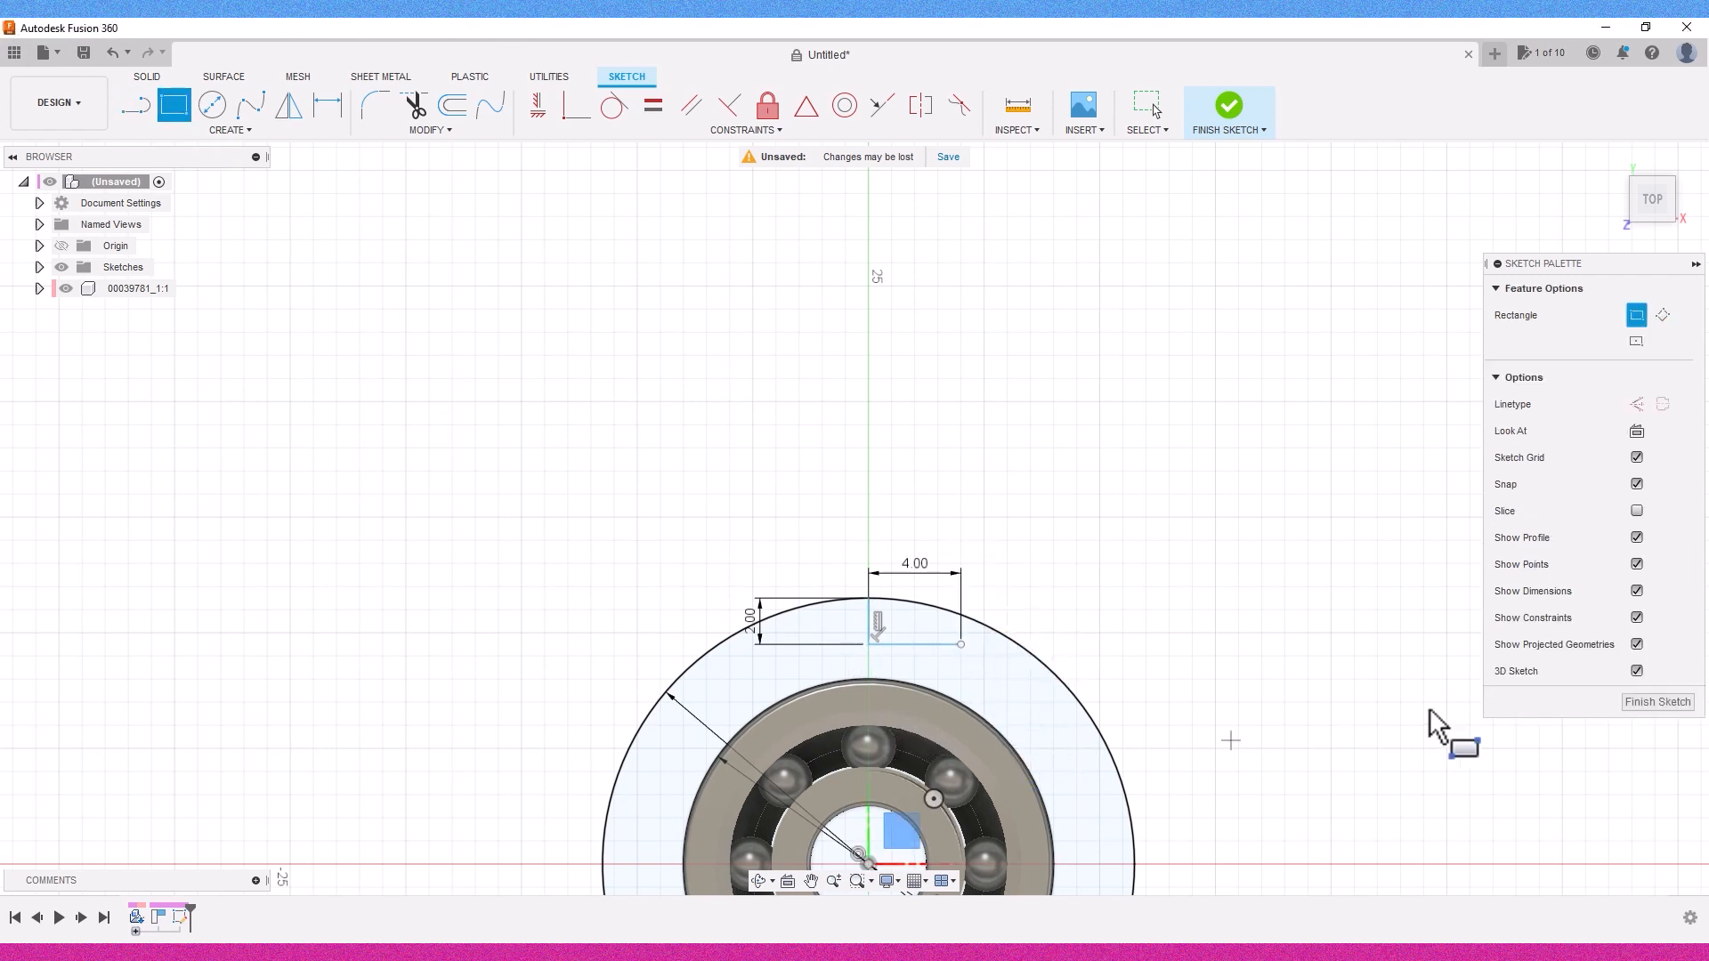
{"action": "left_click", "coordinate": [1662, 315]}
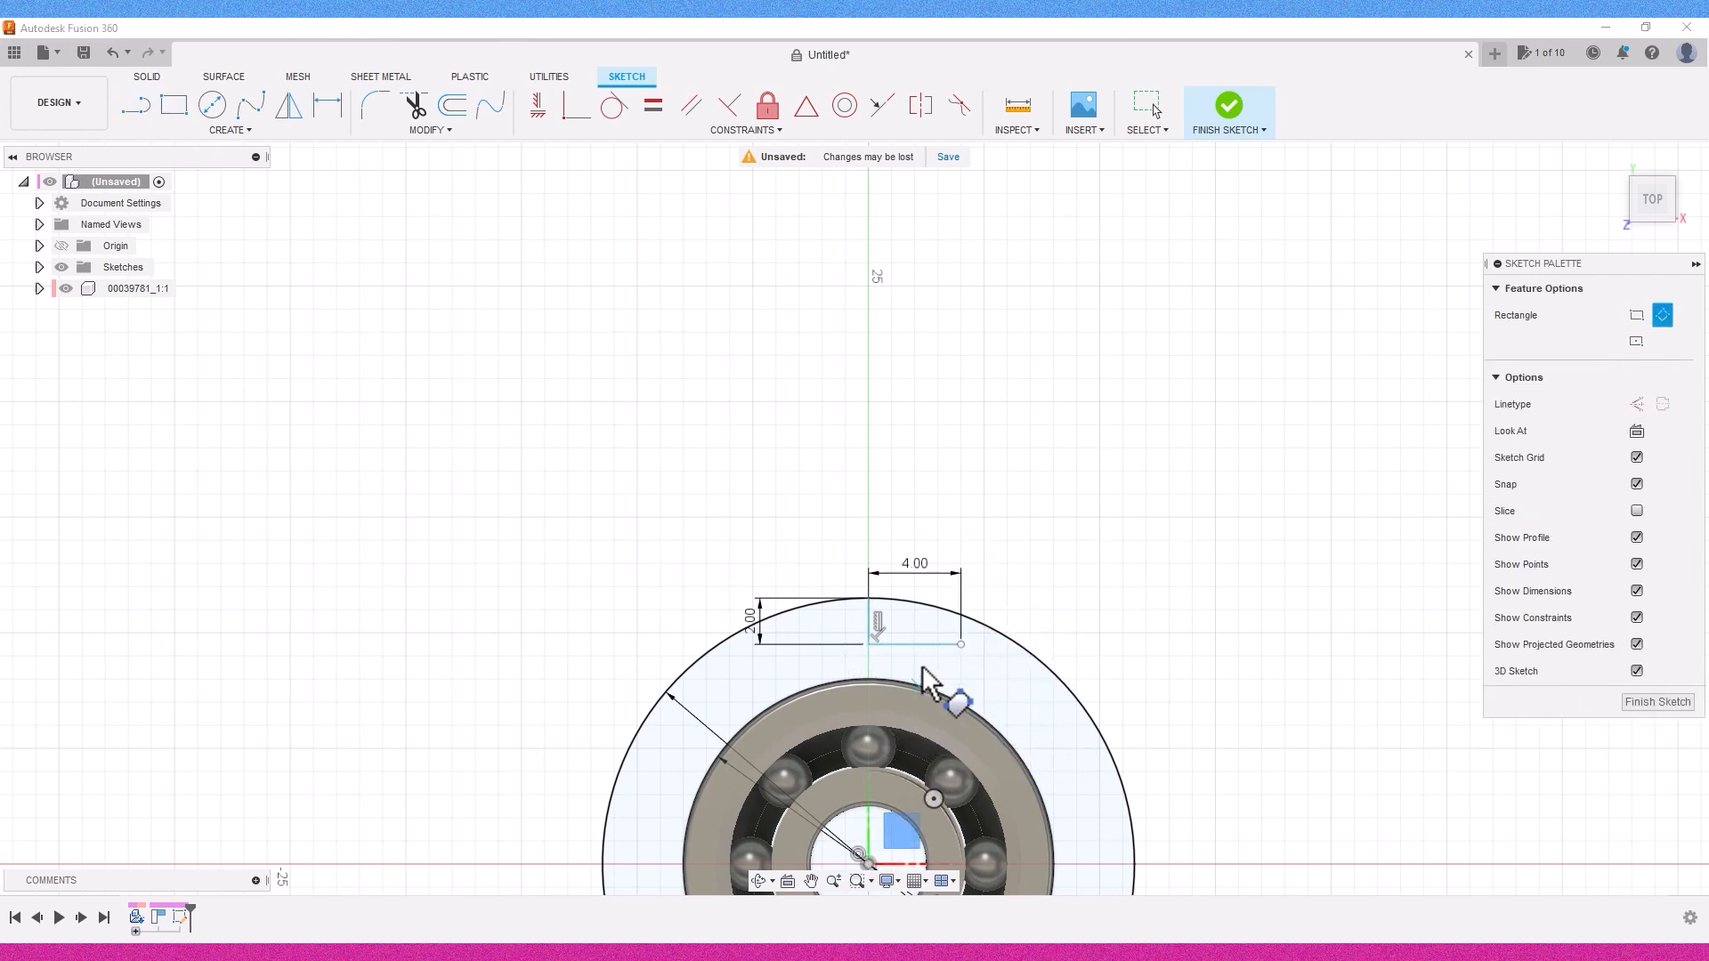
{"action": "left_click", "coordinate": [811, 882]}
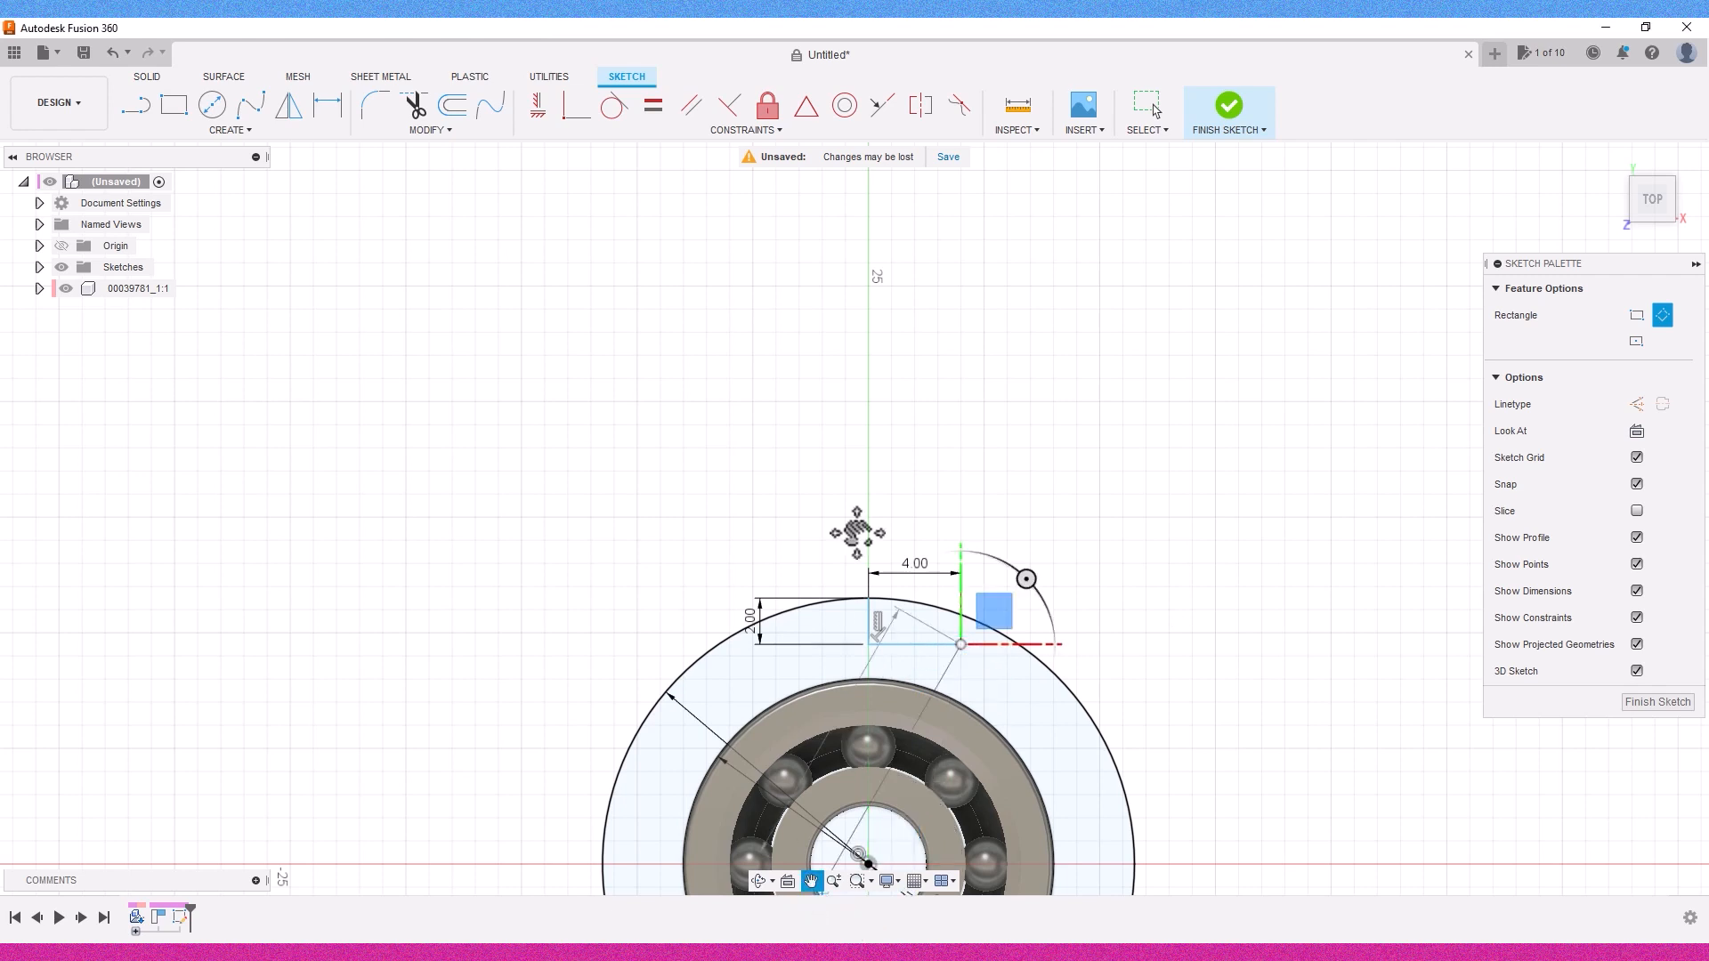
{"action": "left_click_drag", "start_coordinate": [830, 272], "coordinate": [908, 527]}
{"action": "key", "text": "Escape"}
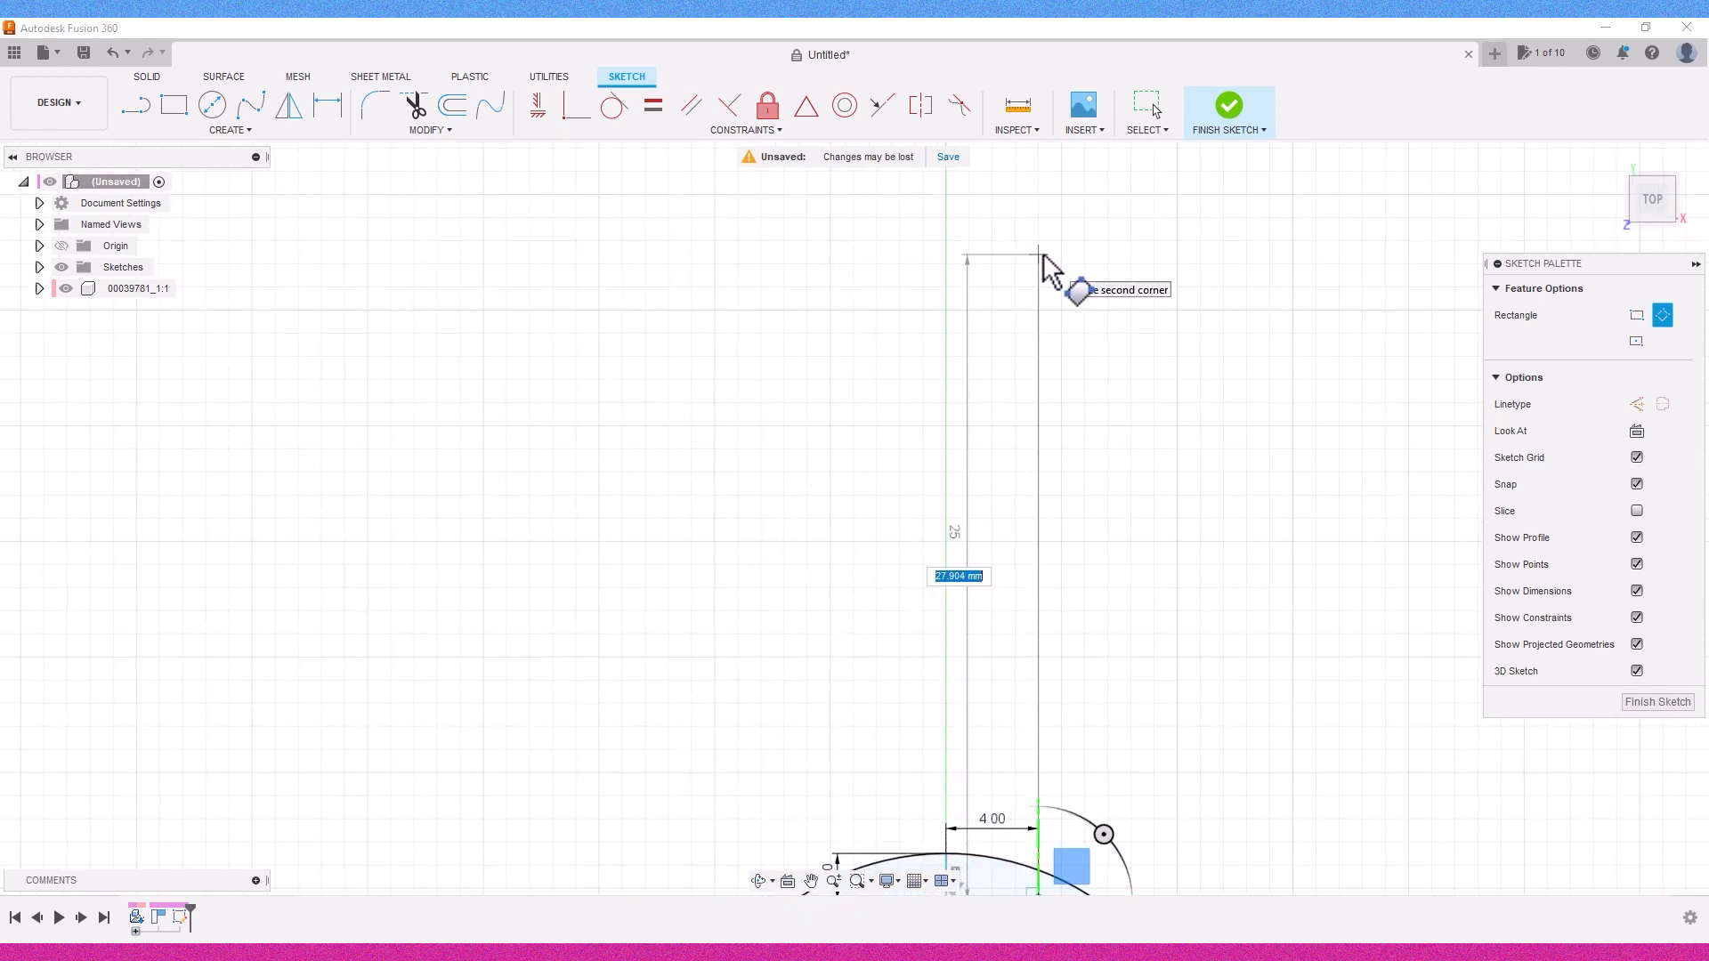
{"action": "type", "text": "30"}
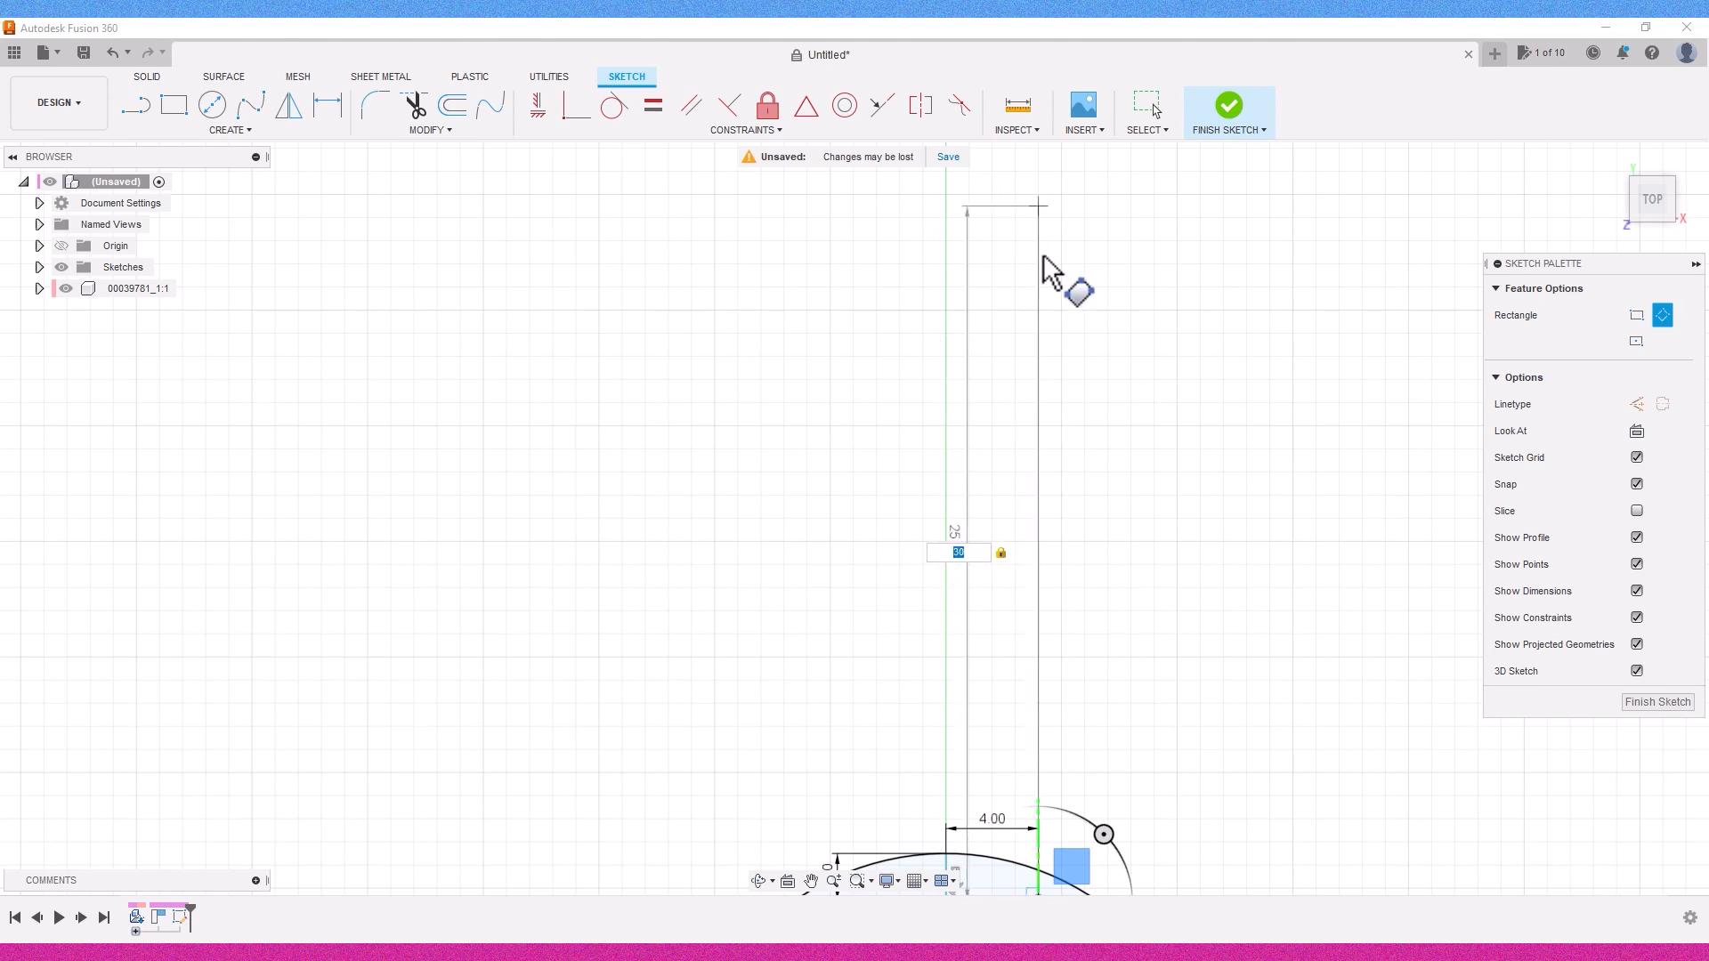
{"action": "key", "text": "Return"}
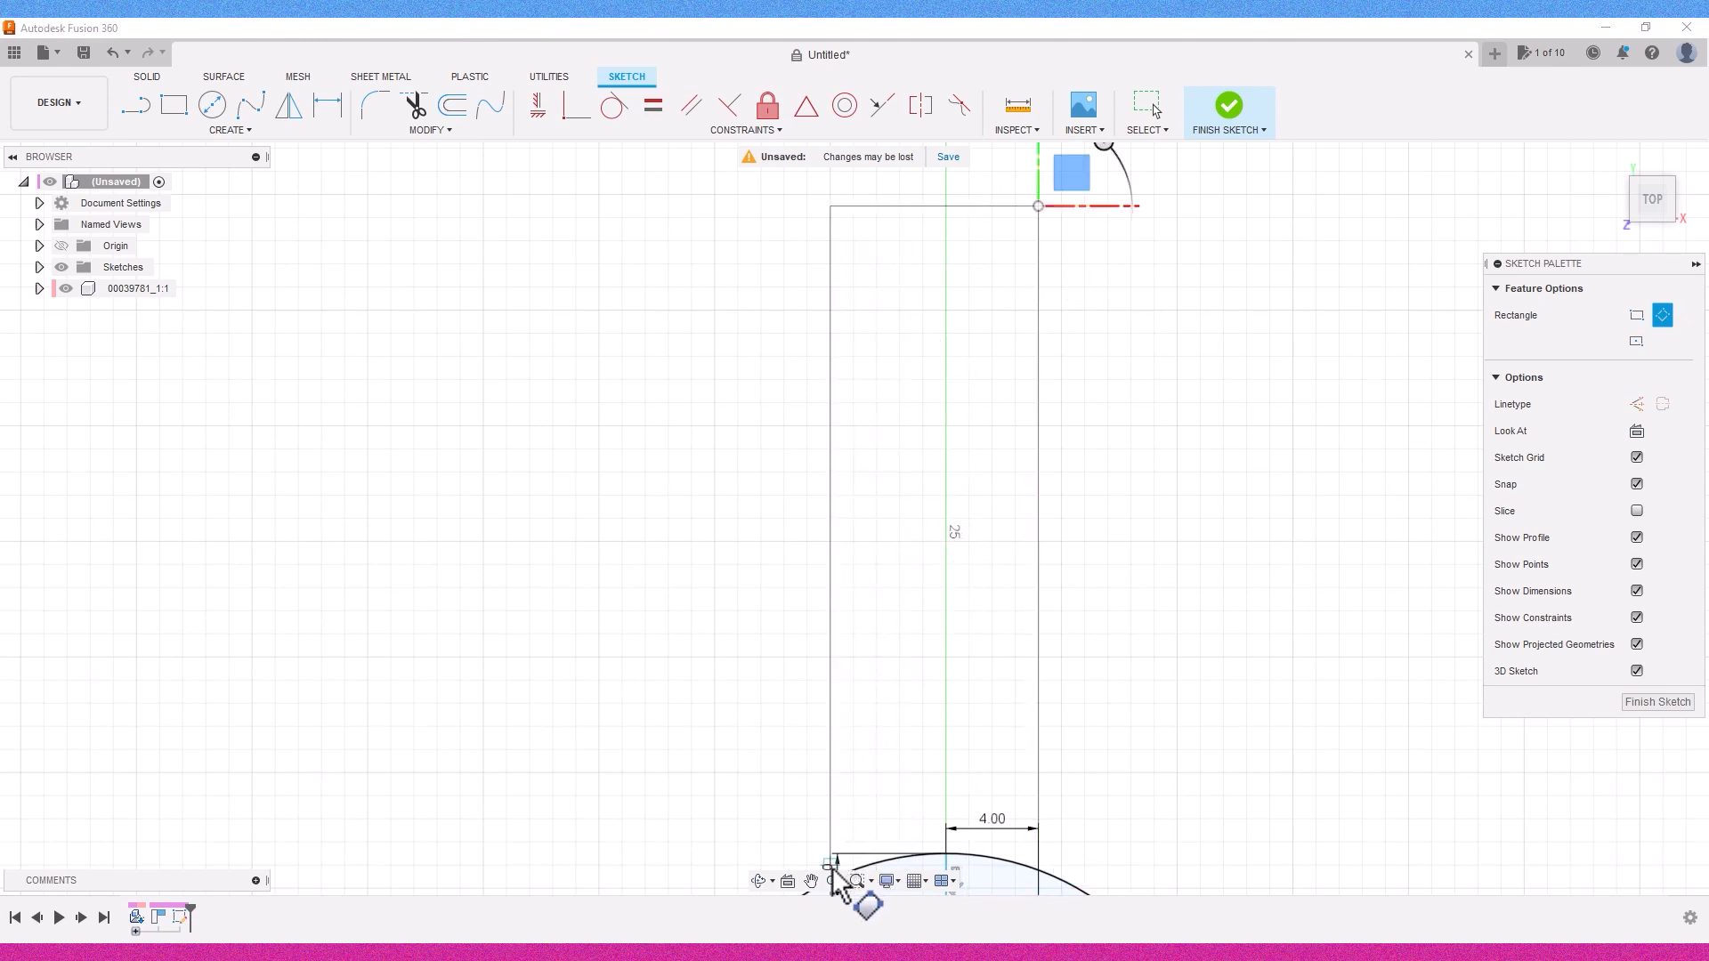
{"action": "middle_click_drag", "start_coordinate": [885, 760], "coordinate": [870, 481]}
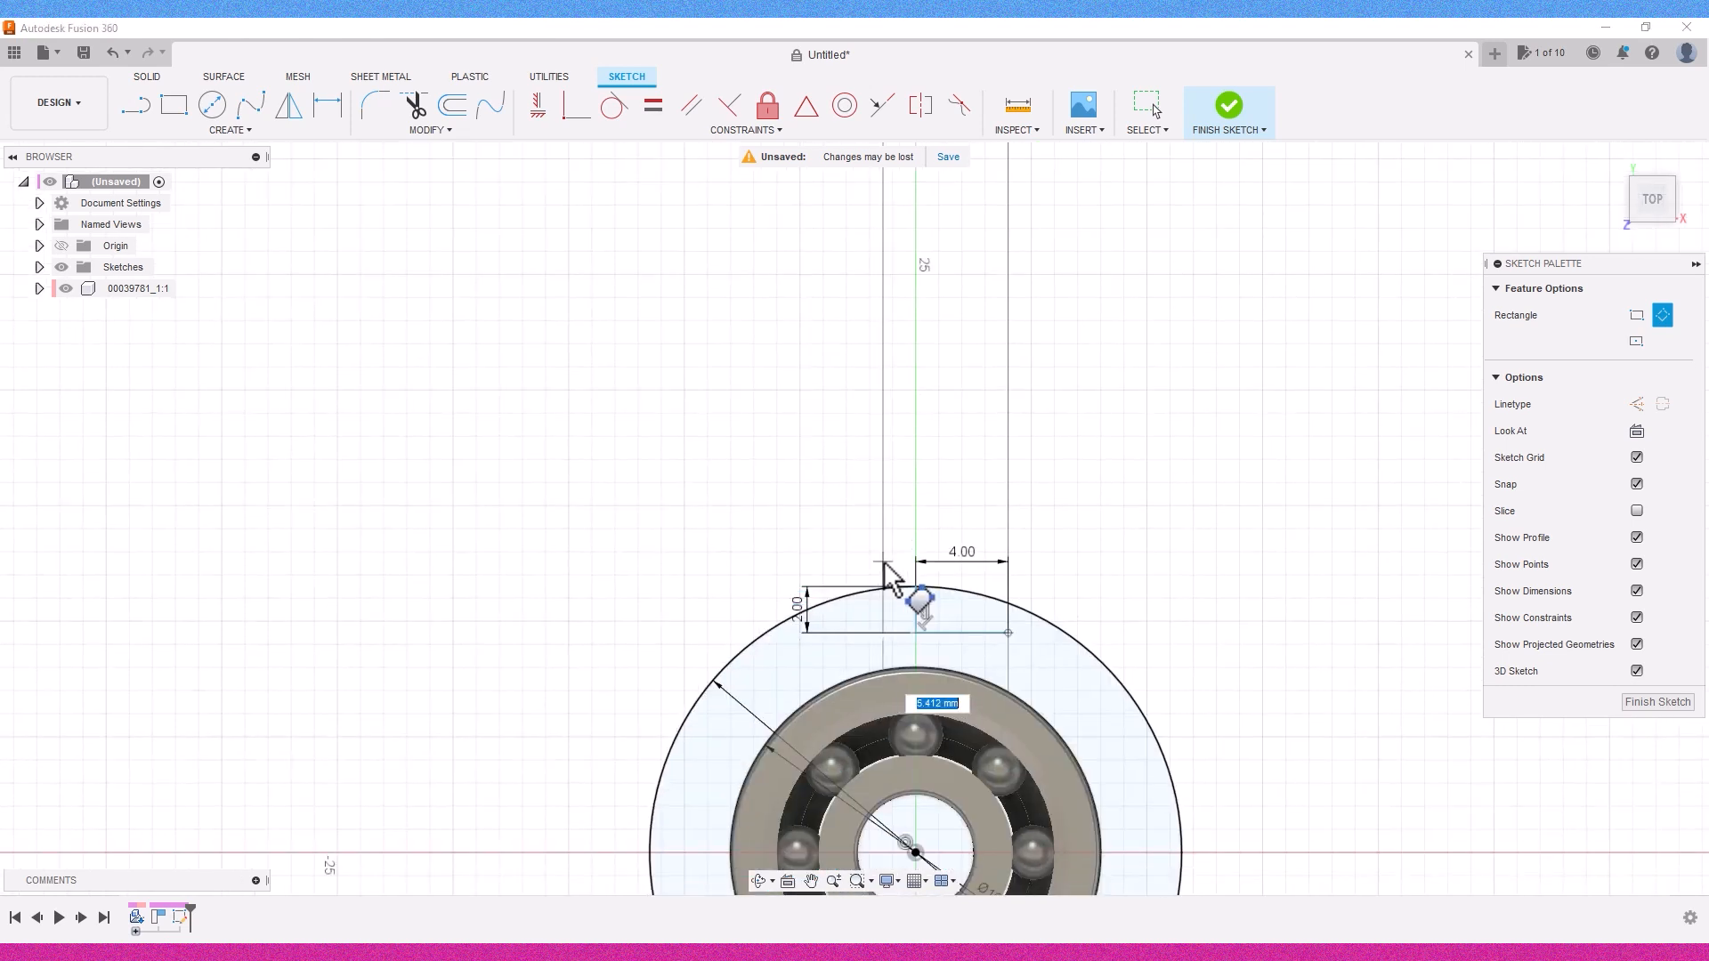
{"action": "key", "text": "Tab"}
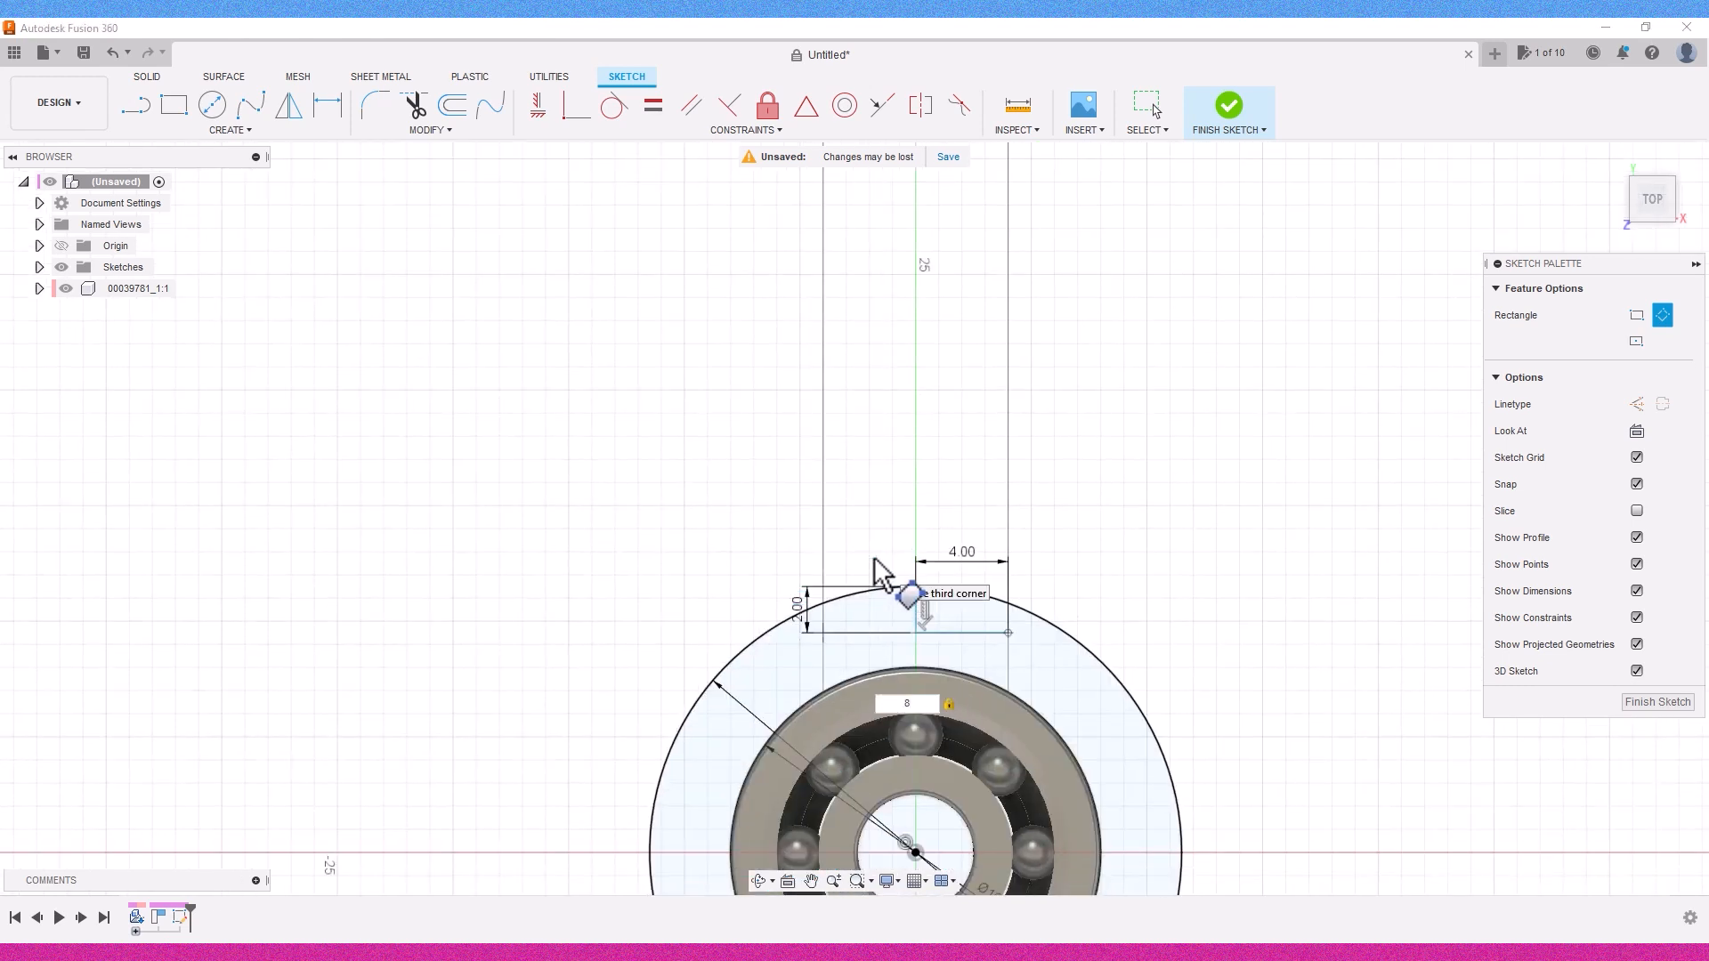
{"action": "key", "text": "Return"}
{"action": "scroll", "coordinate": [884, 588], "scroll_direction": "down", "scroll_amount": 5}
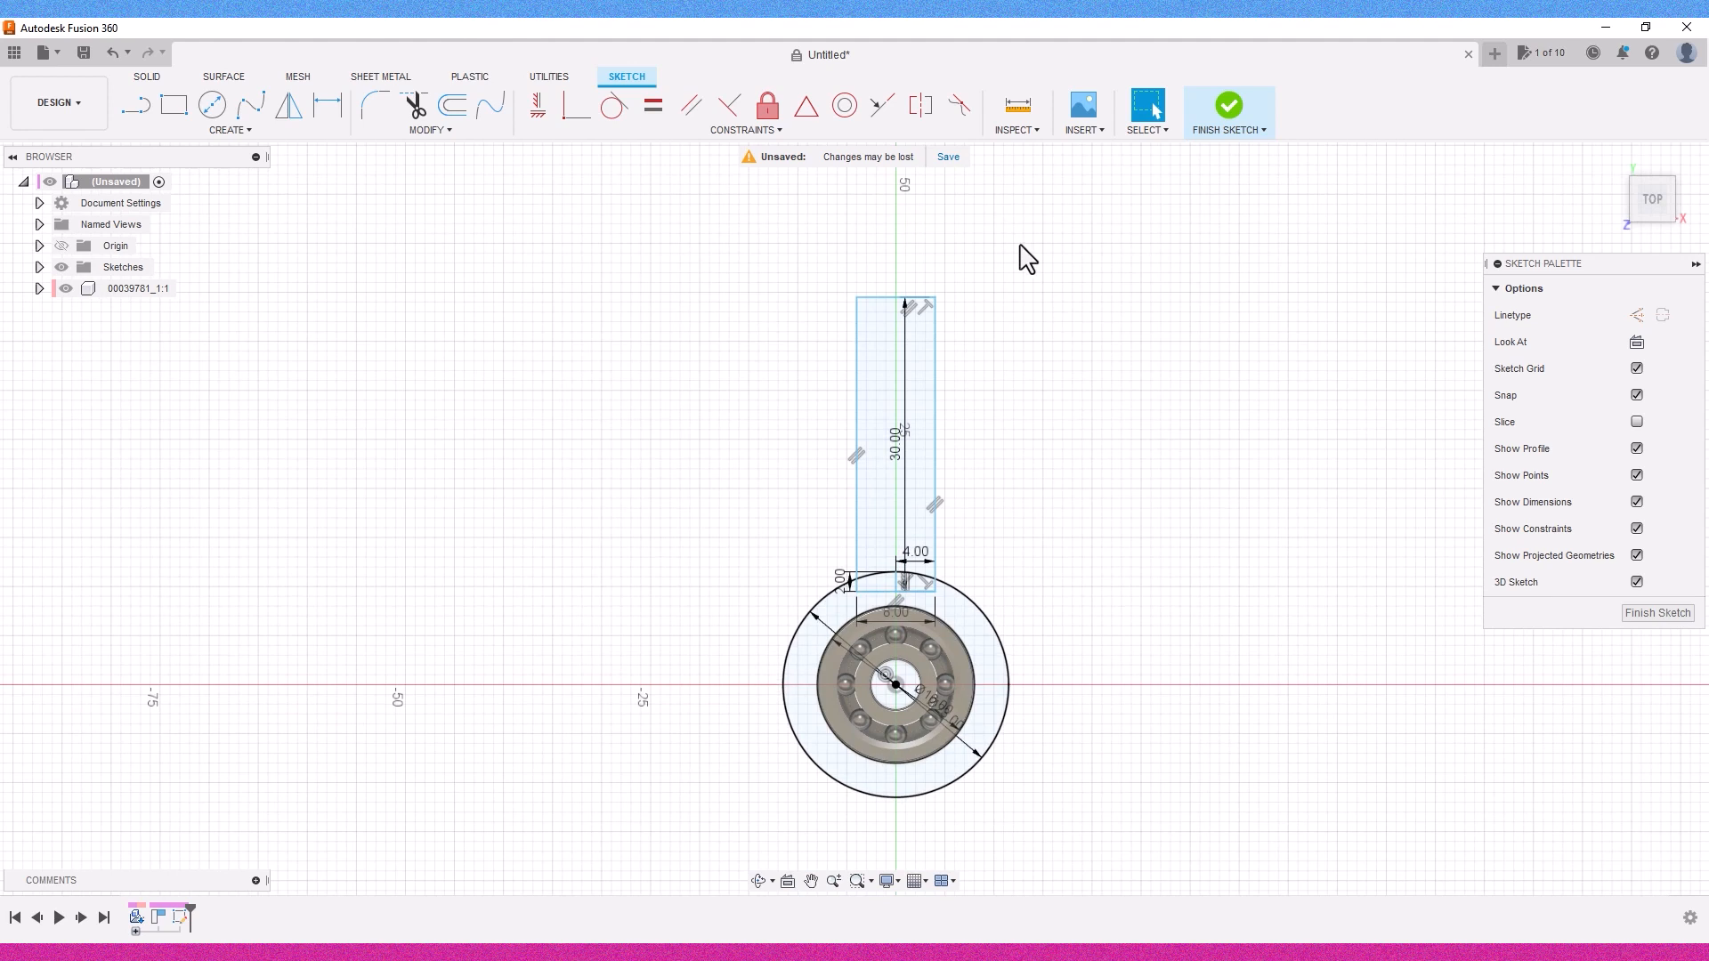
Step: Sketch a diagonal line at 135° from the rectangle's upper right corner to its left edge
{"action": "left_click", "coordinate": [810, 883]}
{"action": "left_click_drag", "start_coordinate": [872, 449], "coordinate": [878, 535]}
{"action": "scroll", "coordinate": [973, 450], "scroll_direction": "up", "scroll_amount": 2}
{"action": "key", "text": "Escape"}
{"action": "scroll", "coordinate": [960, 357], "scroll_direction": "up", "scroll_amount": 1}
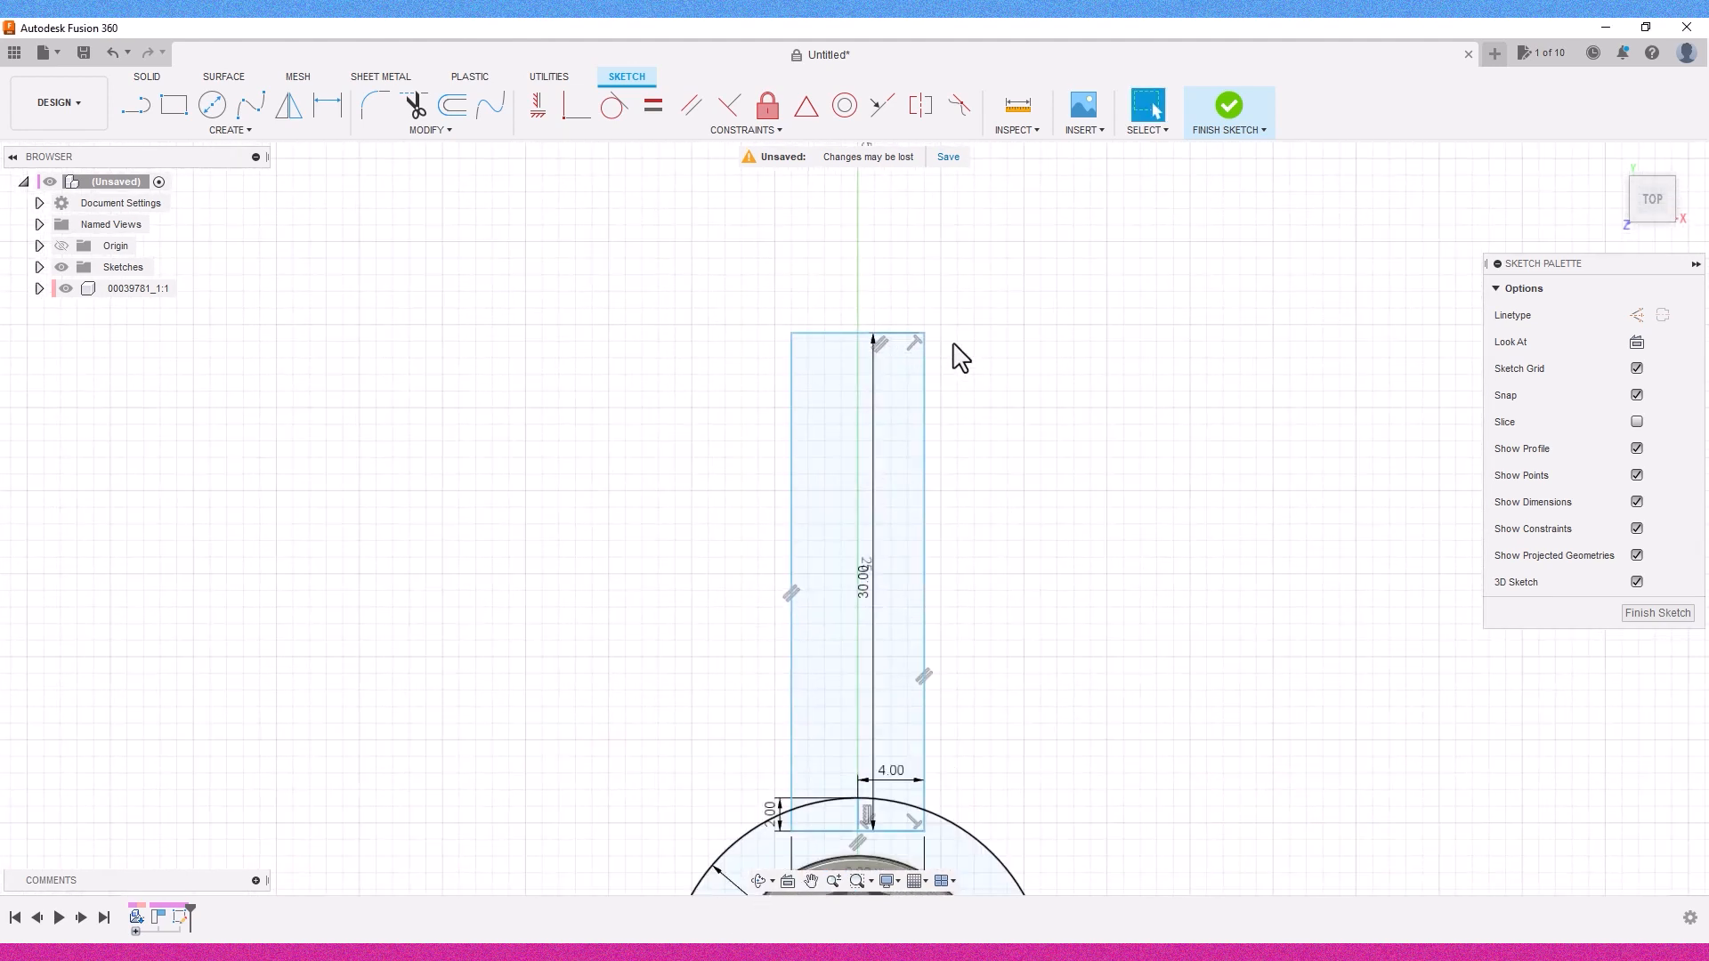
{"action": "key", "text": "l"}
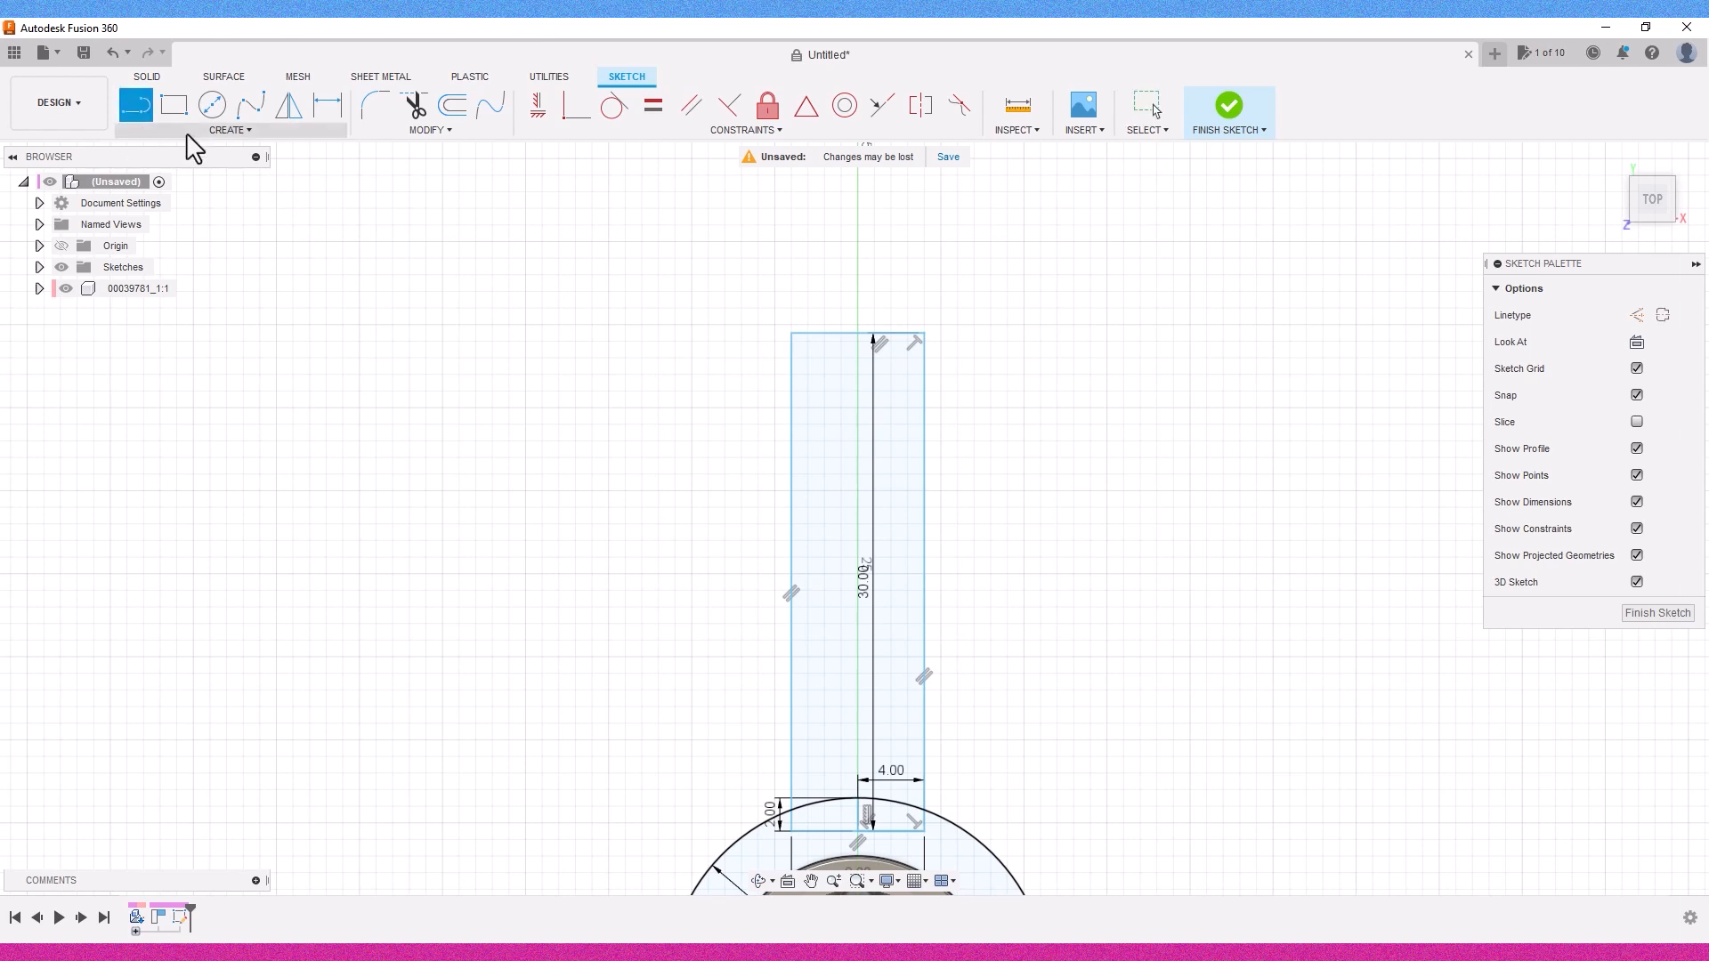
{"action": "left_click", "coordinate": [924, 335]}
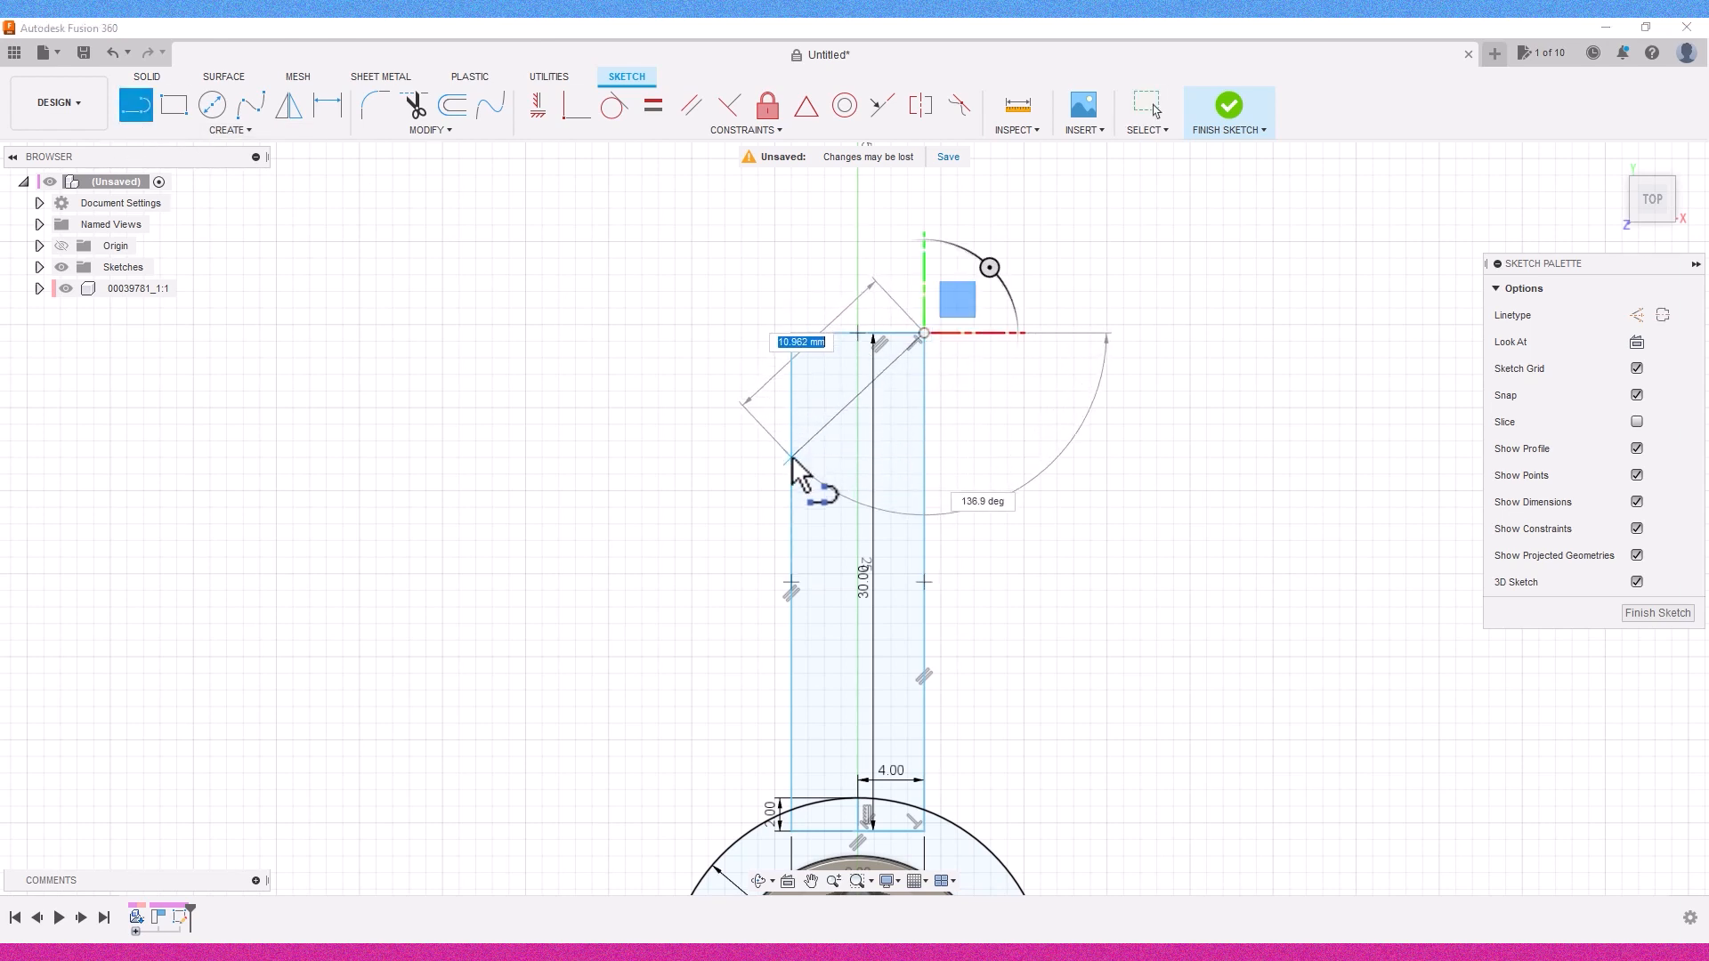
{"action": "key", "text": "Tab"}
{"action": "type", "text": "1"}
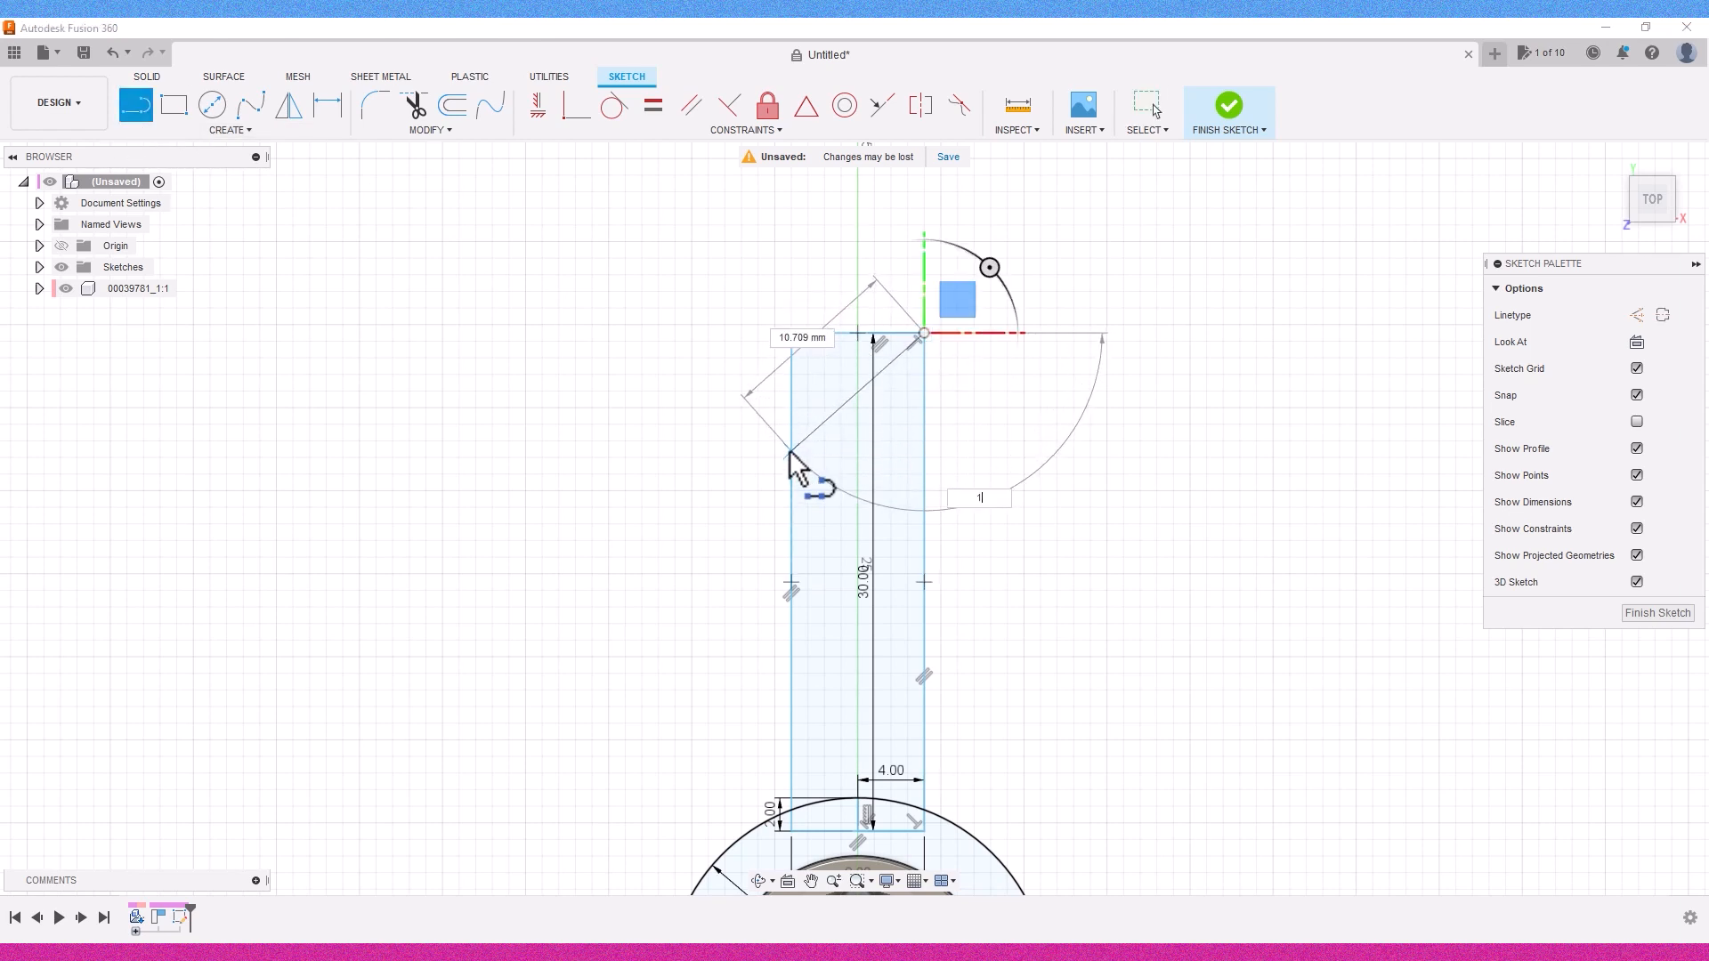
{"action": "key", "text": "Tab"}
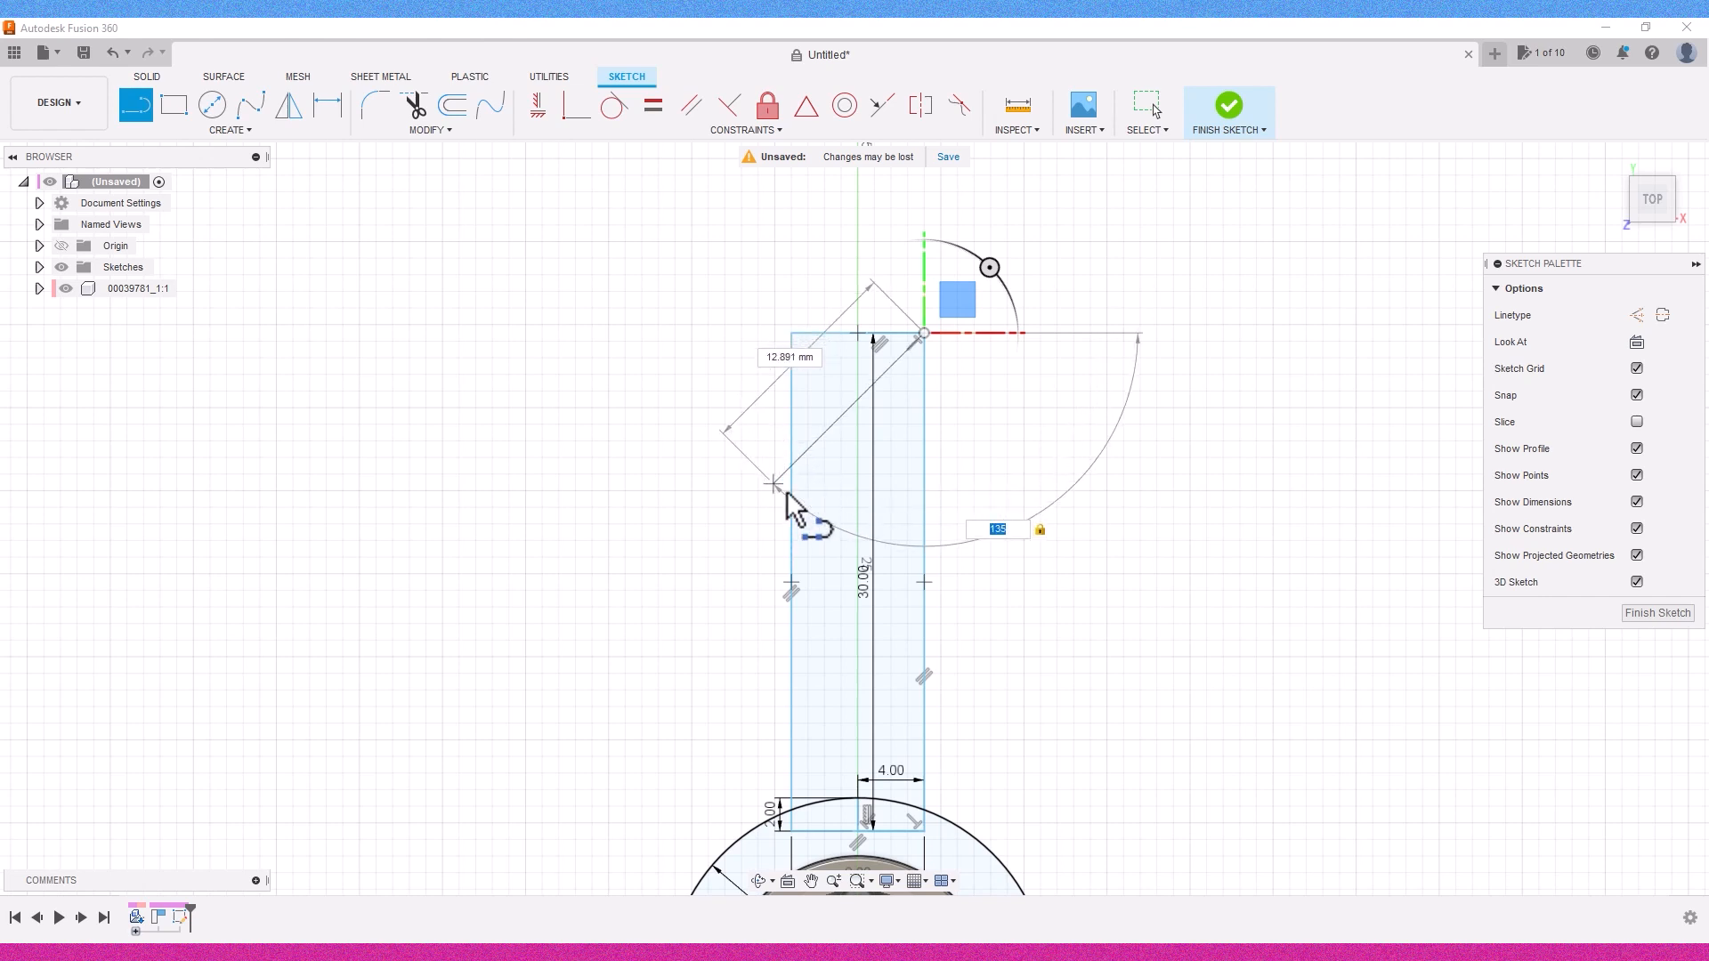
{"action": "scroll", "coordinate": [804, 482], "scroll_direction": "up", "scroll_amount": 5}
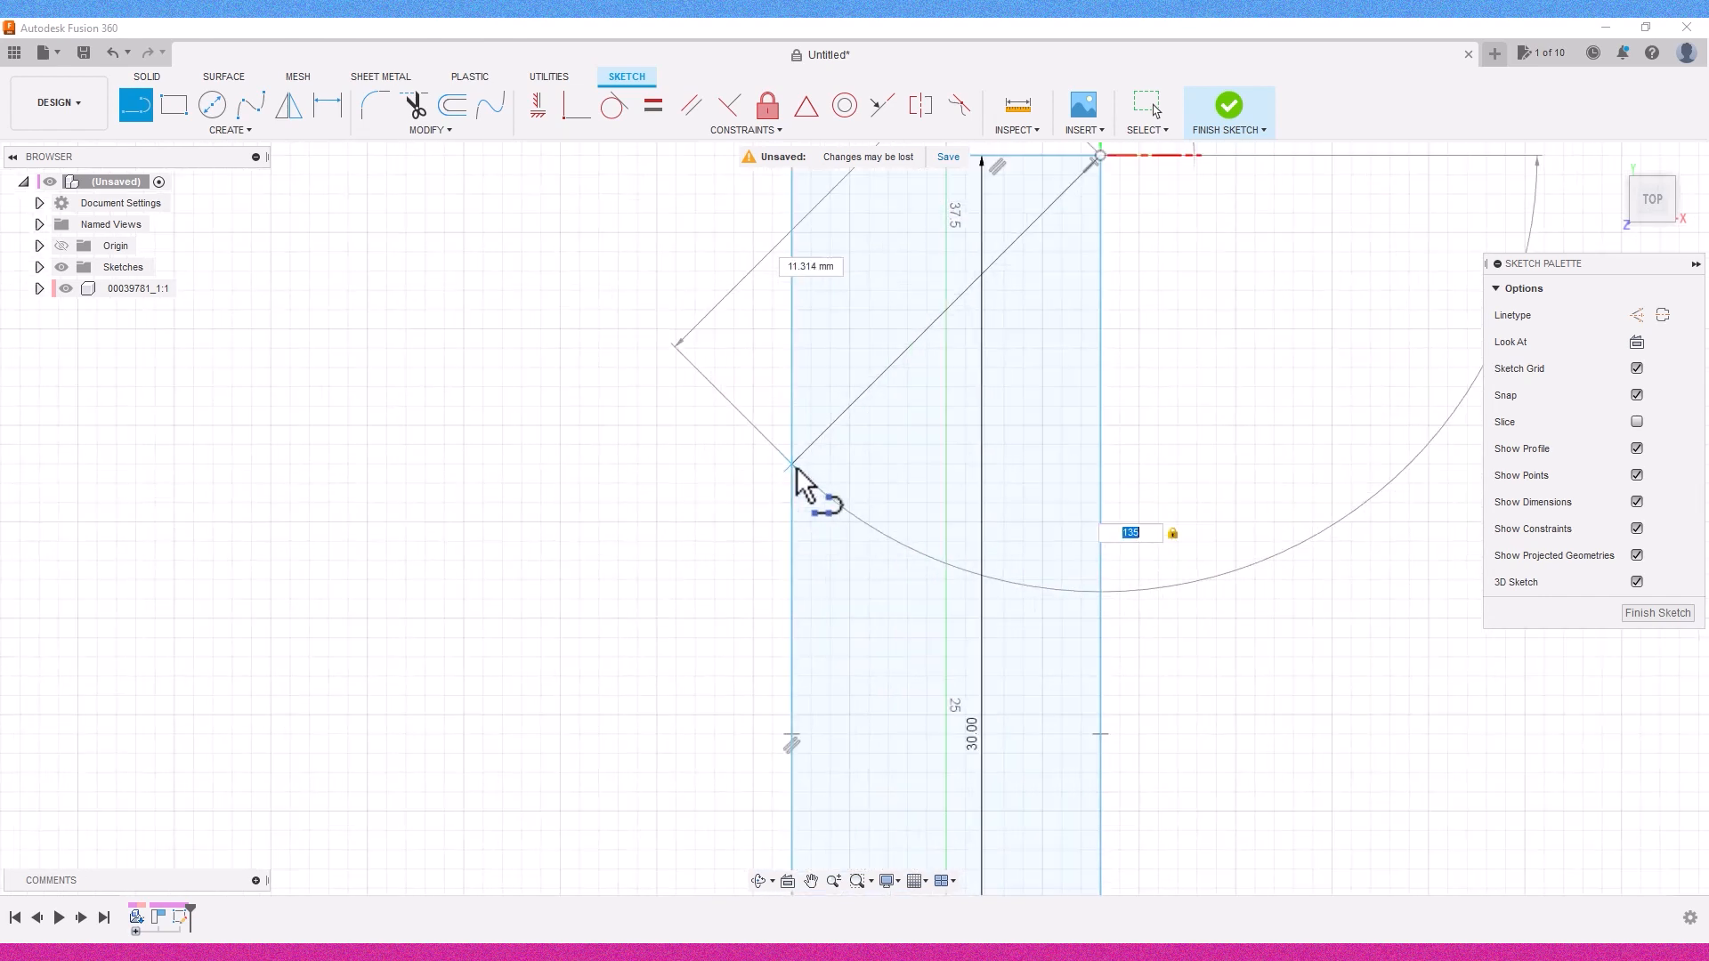
{"action": "left_click", "coordinate": [805, 463]}
{"action": "scroll", "coordinate": [810, 471], "scroll_direction": "down", "scroll_amount": 4}
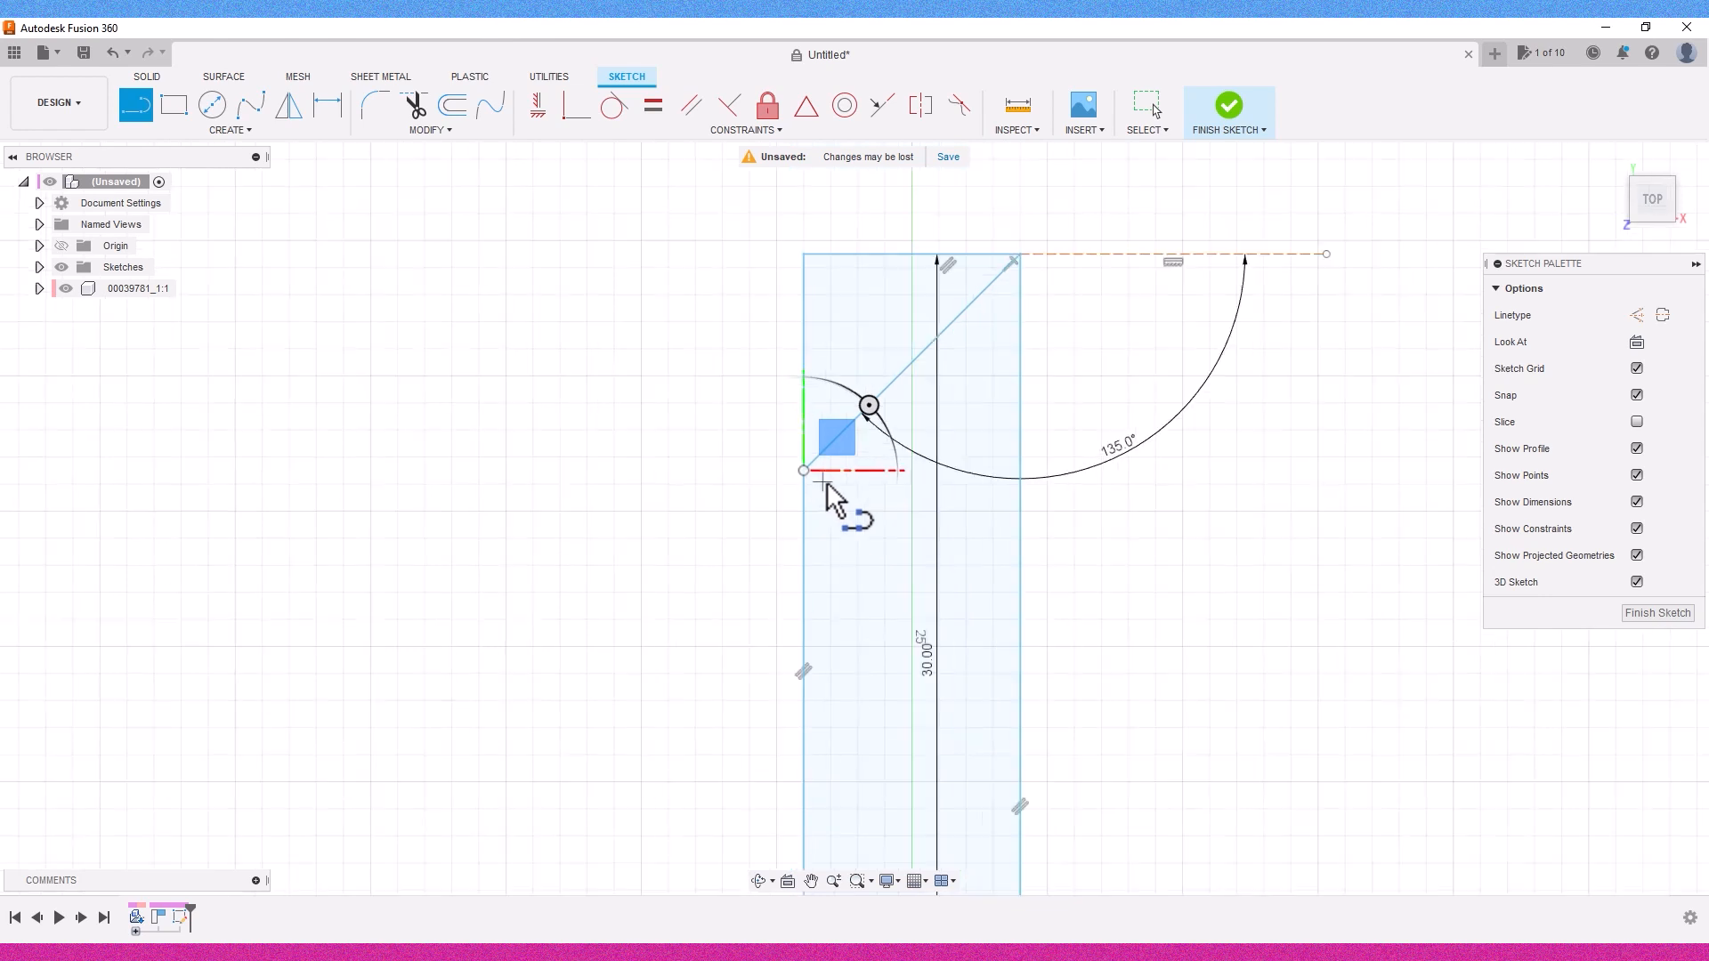
{"action": "left_click", "coordinate": [811, 882]}
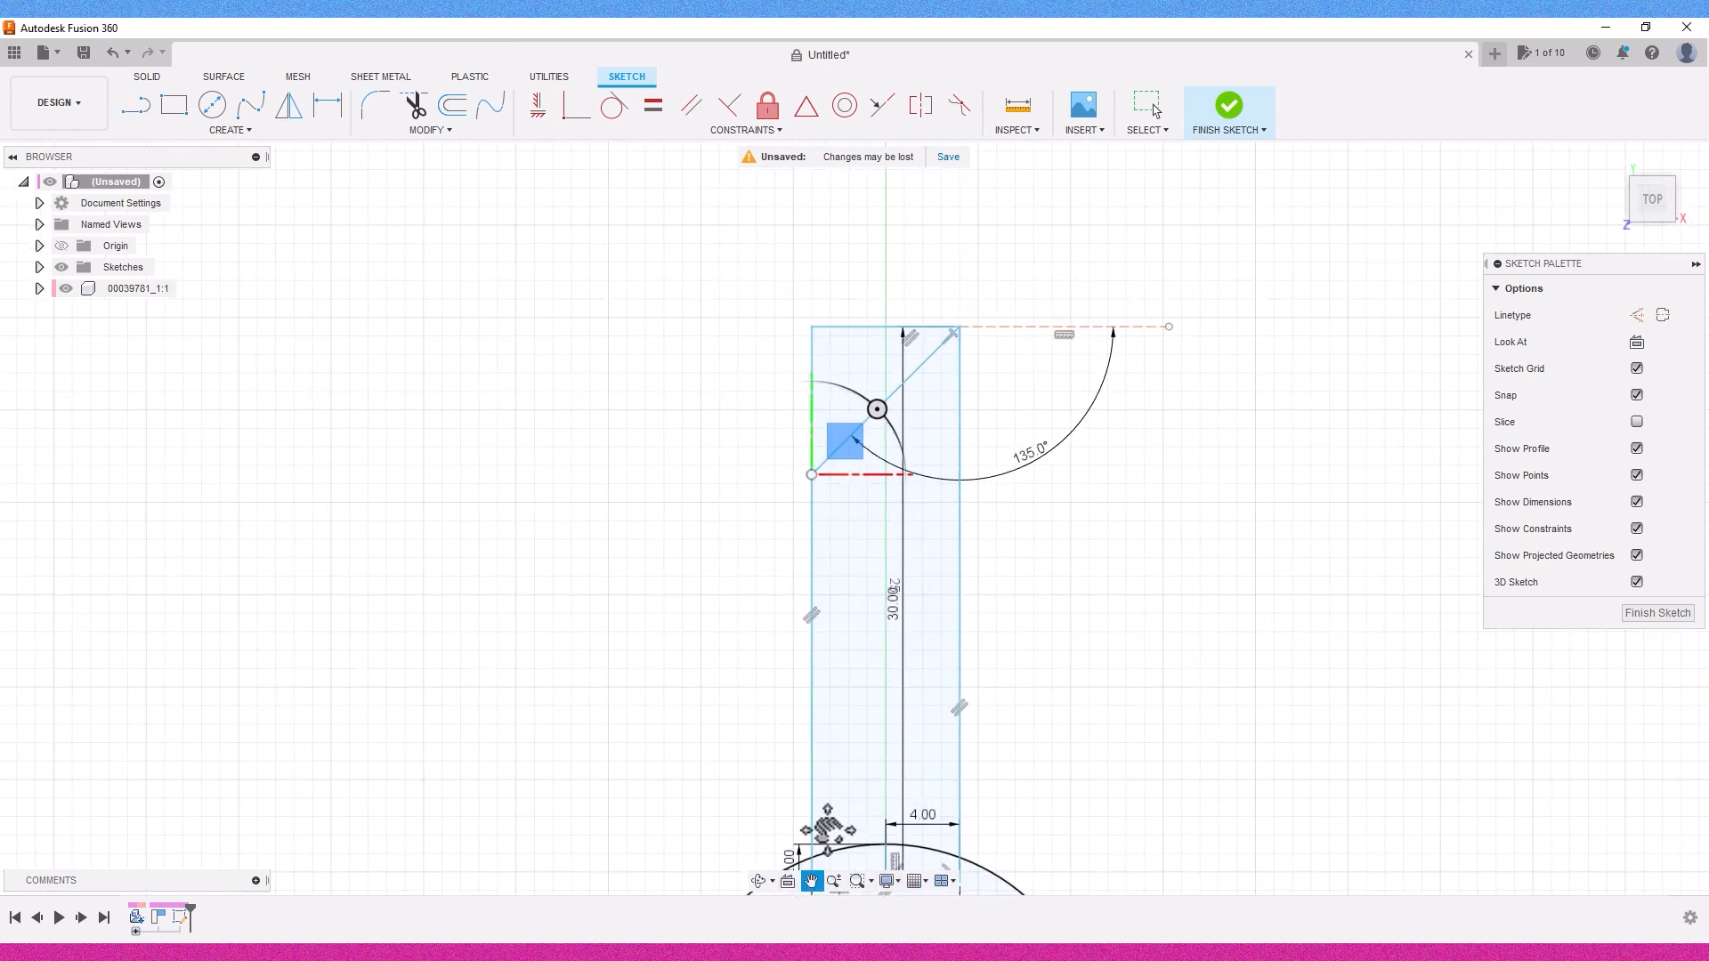
{"action": "left_click_drag", "start_coordinate": [820, 820], "coordinate": [793, 686]}
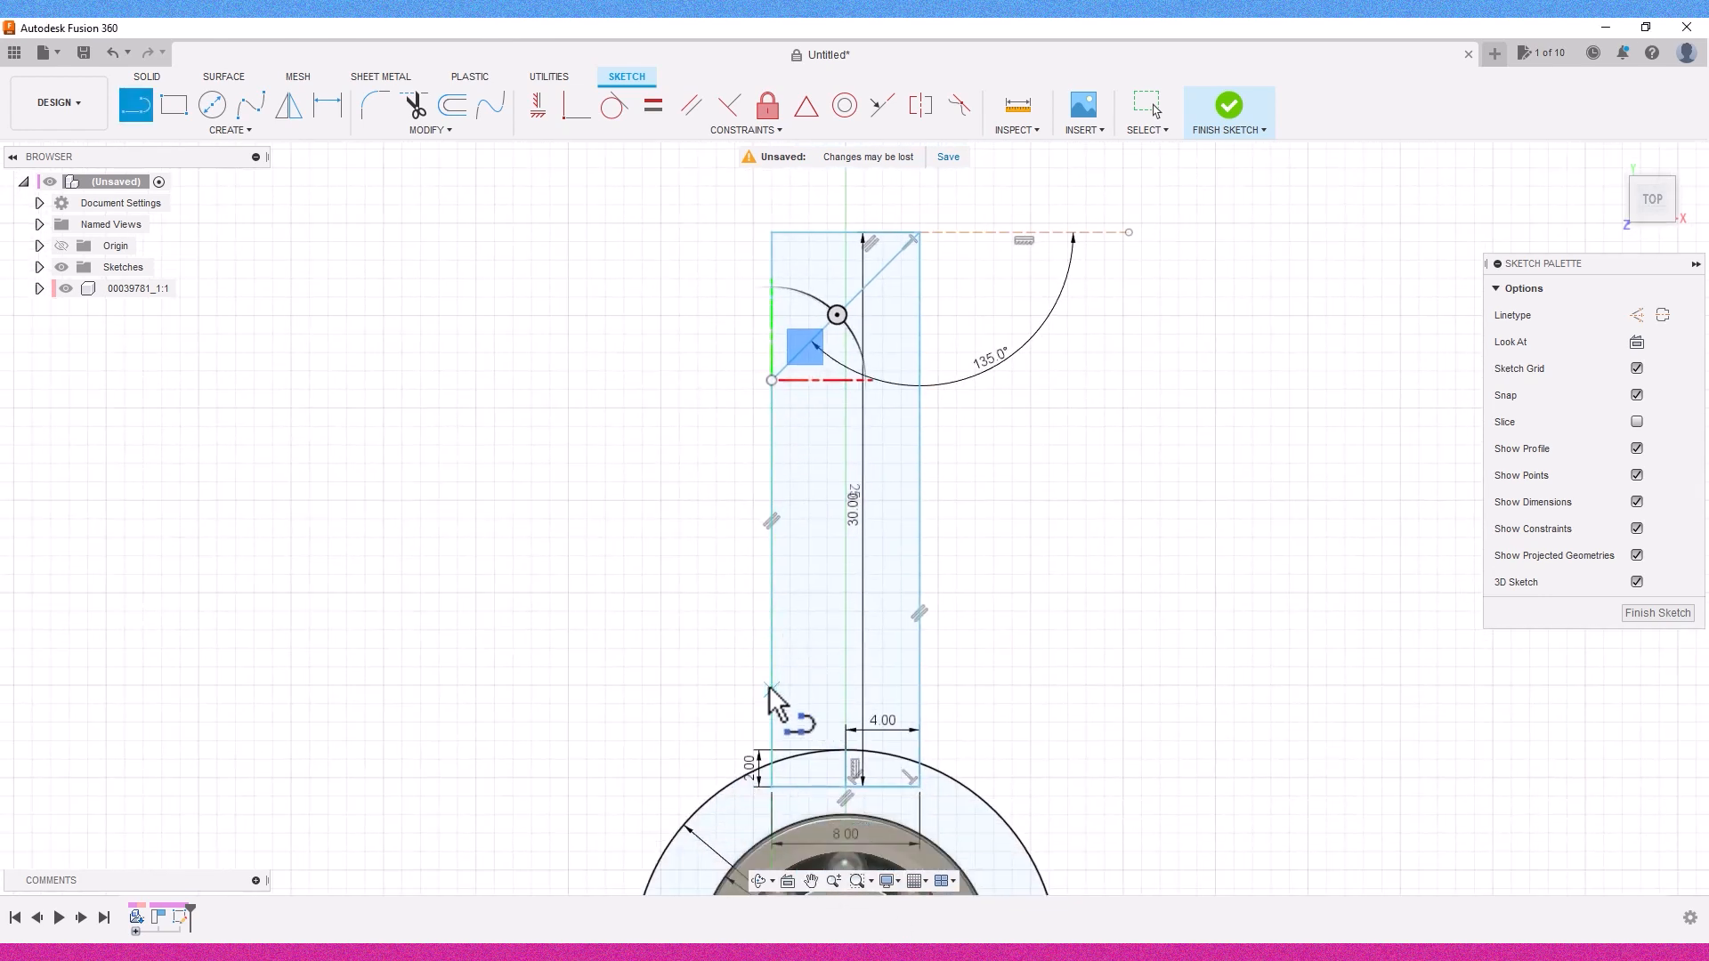
{"action": "left_click", "coordinate": [771, 685]}
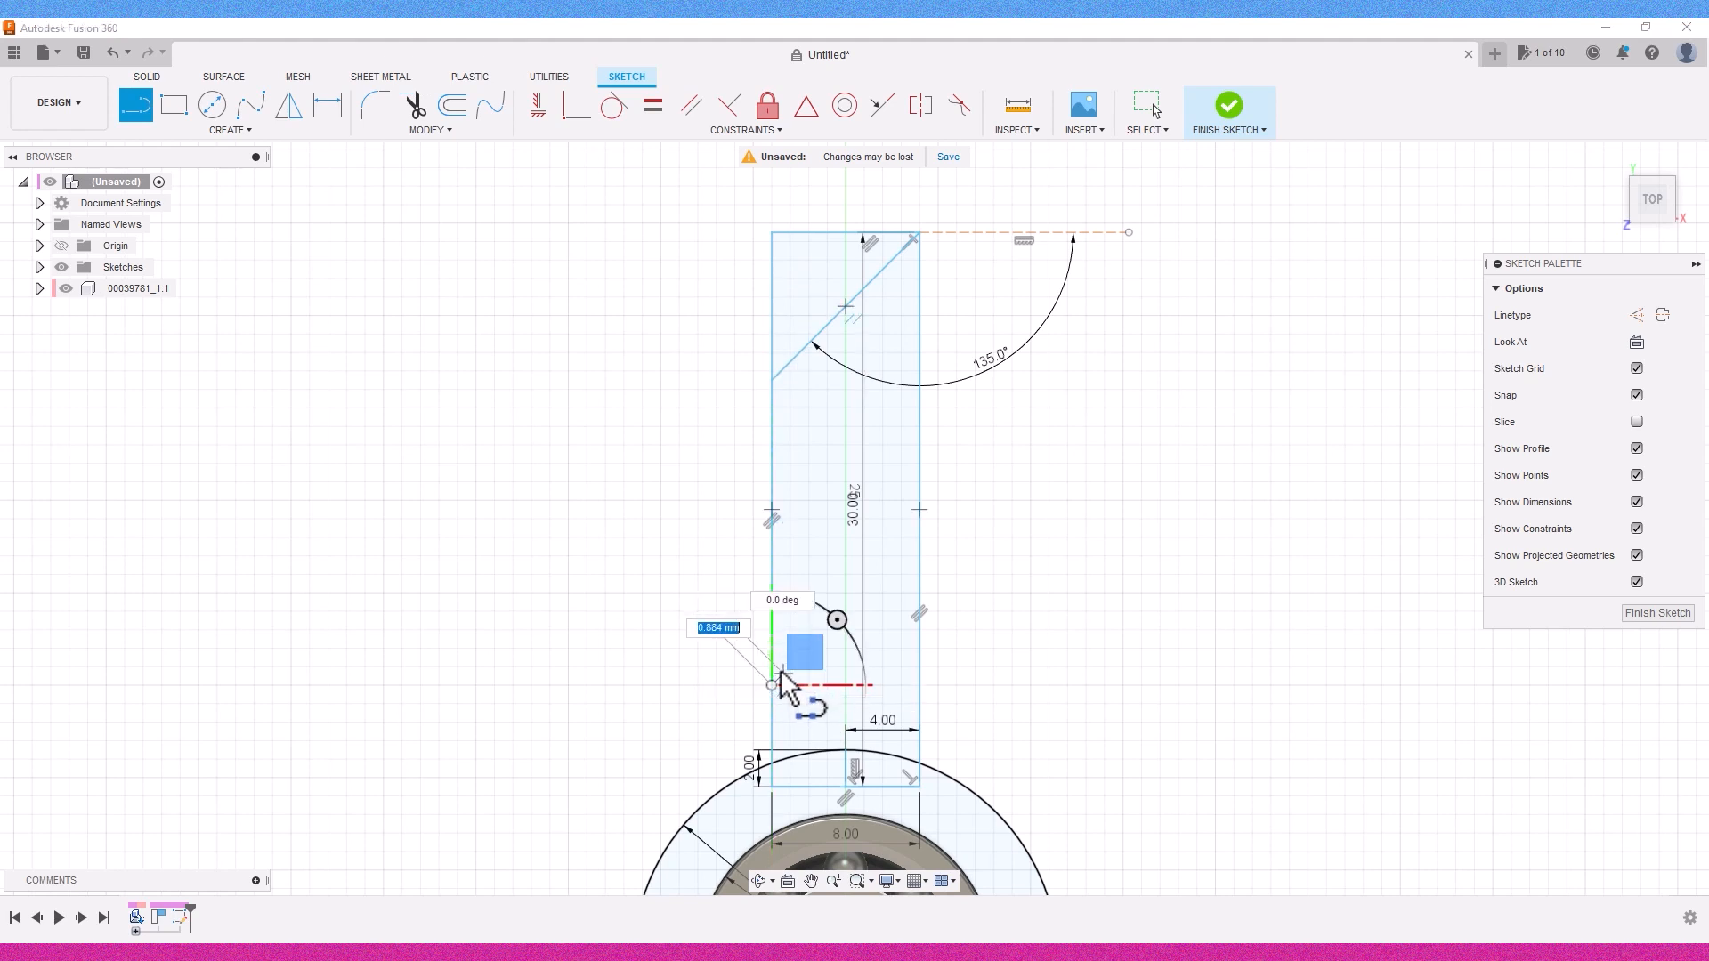
{"action": "scroll", "coordinate": [781, 674], "scroll_direction": "up", "scroll_amount": 3}
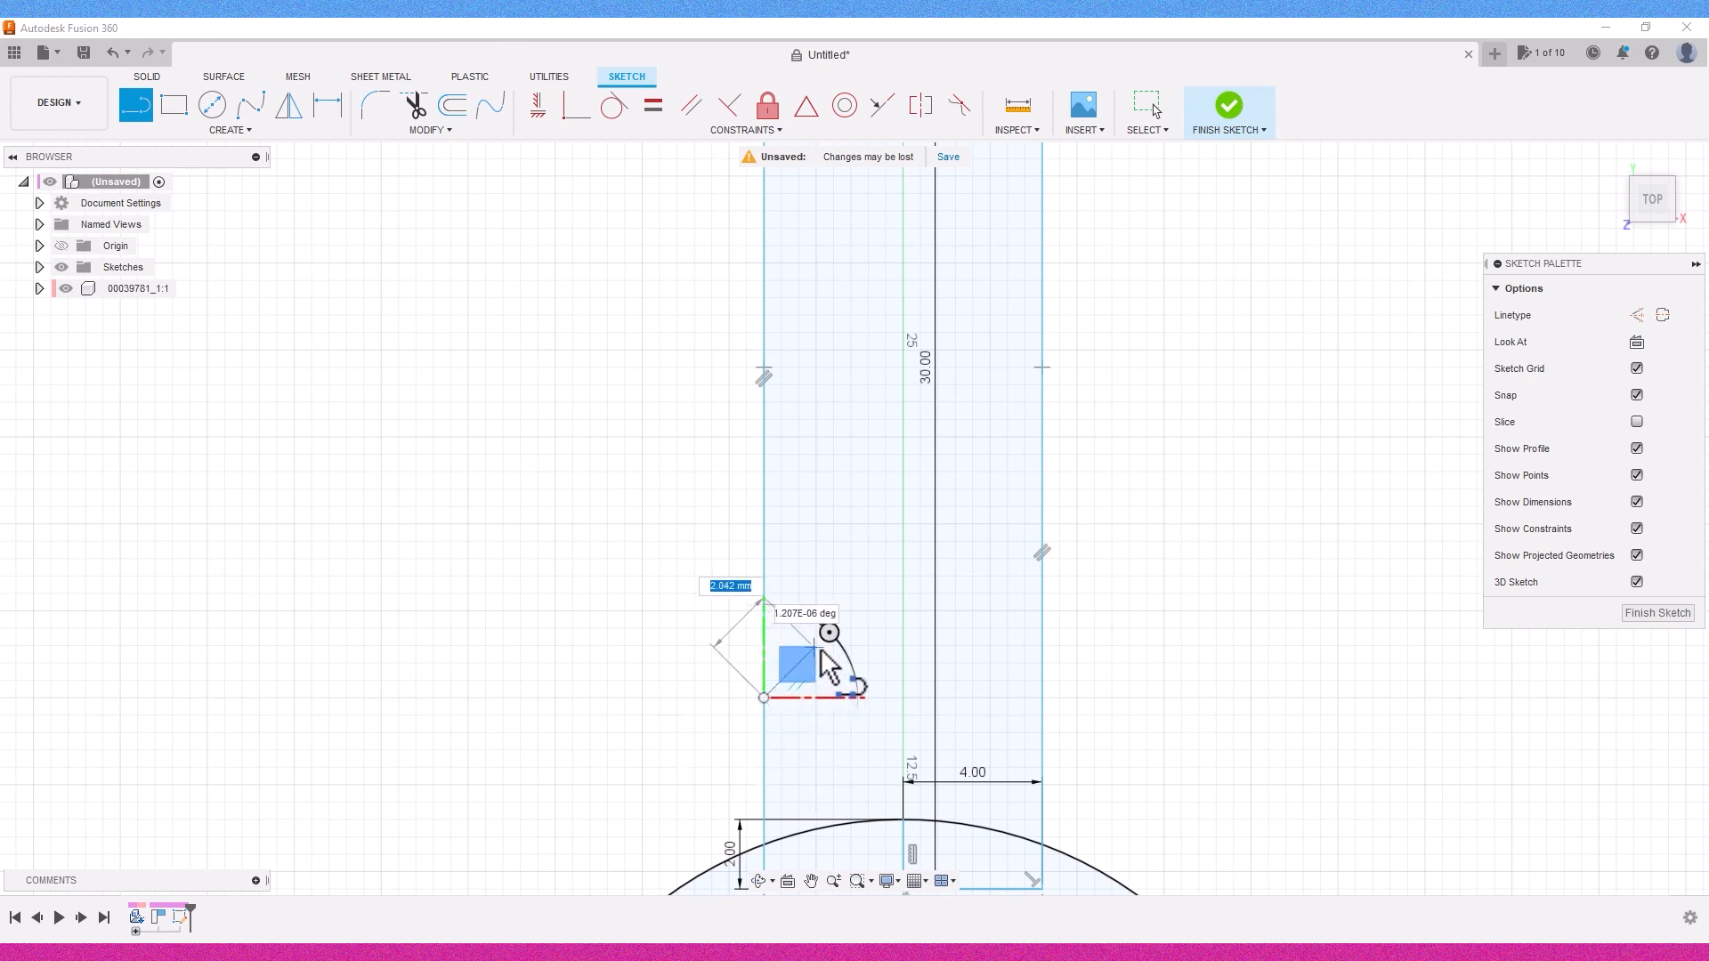
{"action": "scroll", "coordinate": [821, 653], "scroll_direction": "down", "scroll_amount": 1}
{"action": "scroll", "coordinate": [806, 673], "scroll_direction": "up", "scroll_amount": 3}
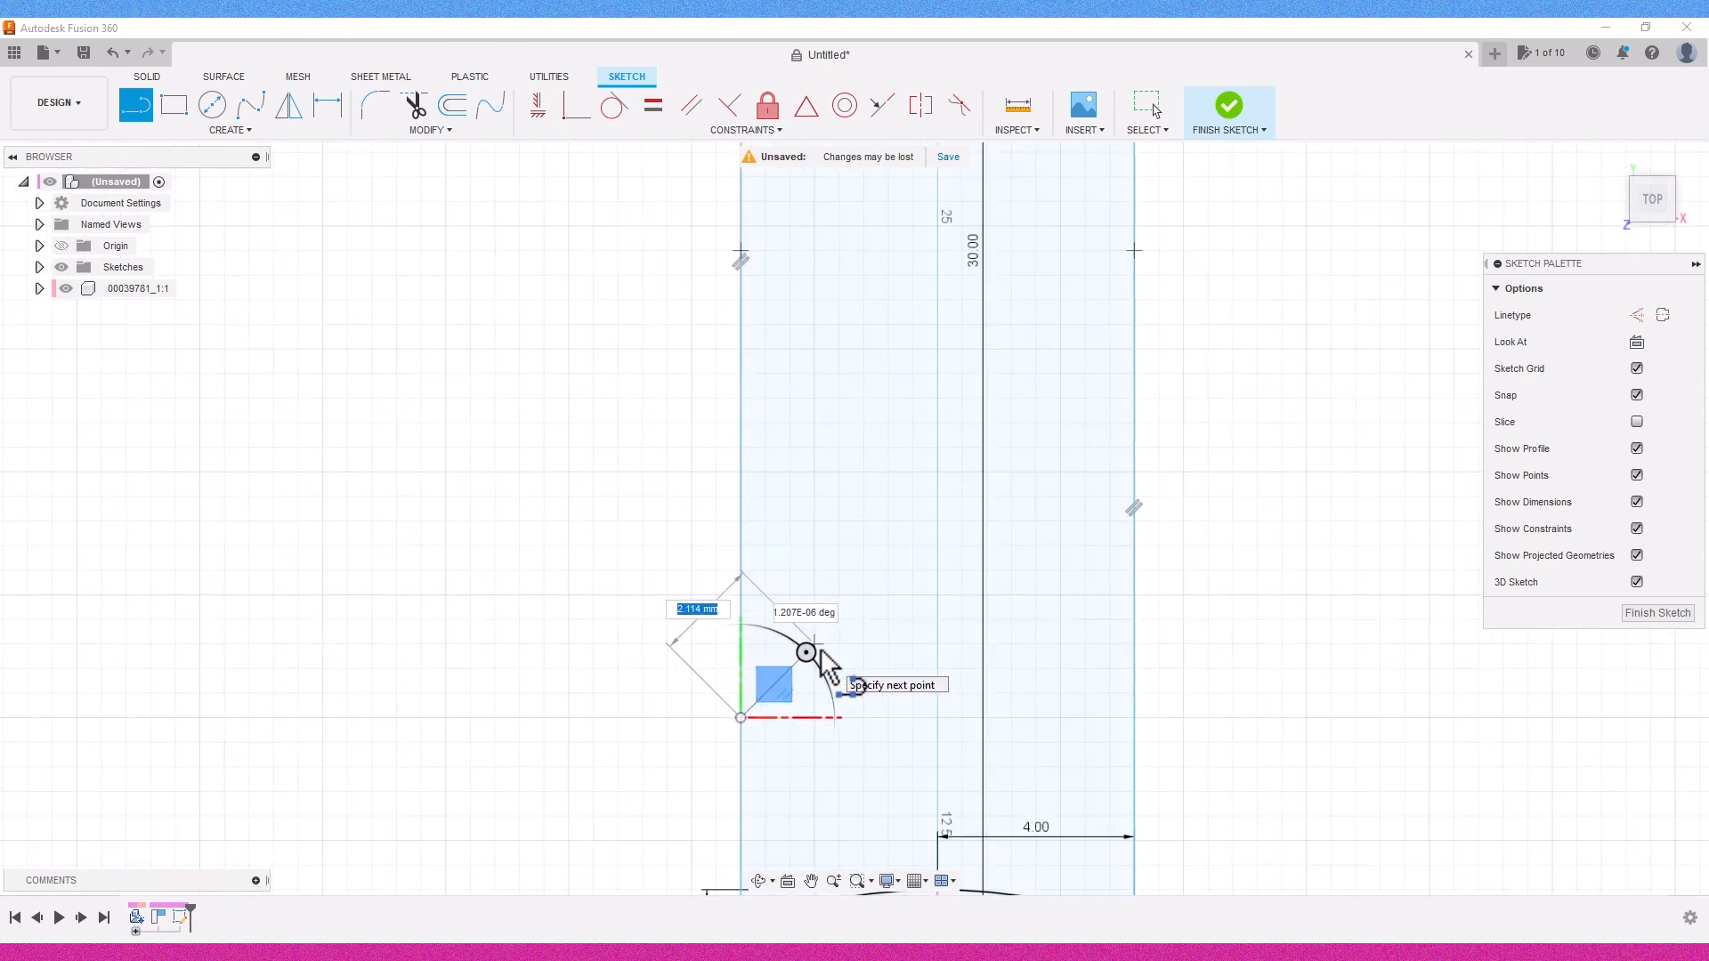
{"action": "right_click", "coordinate": [793, 686]}
{"action": "key", "text": "Escape"}
{"action": "key", "text": "Escape"}
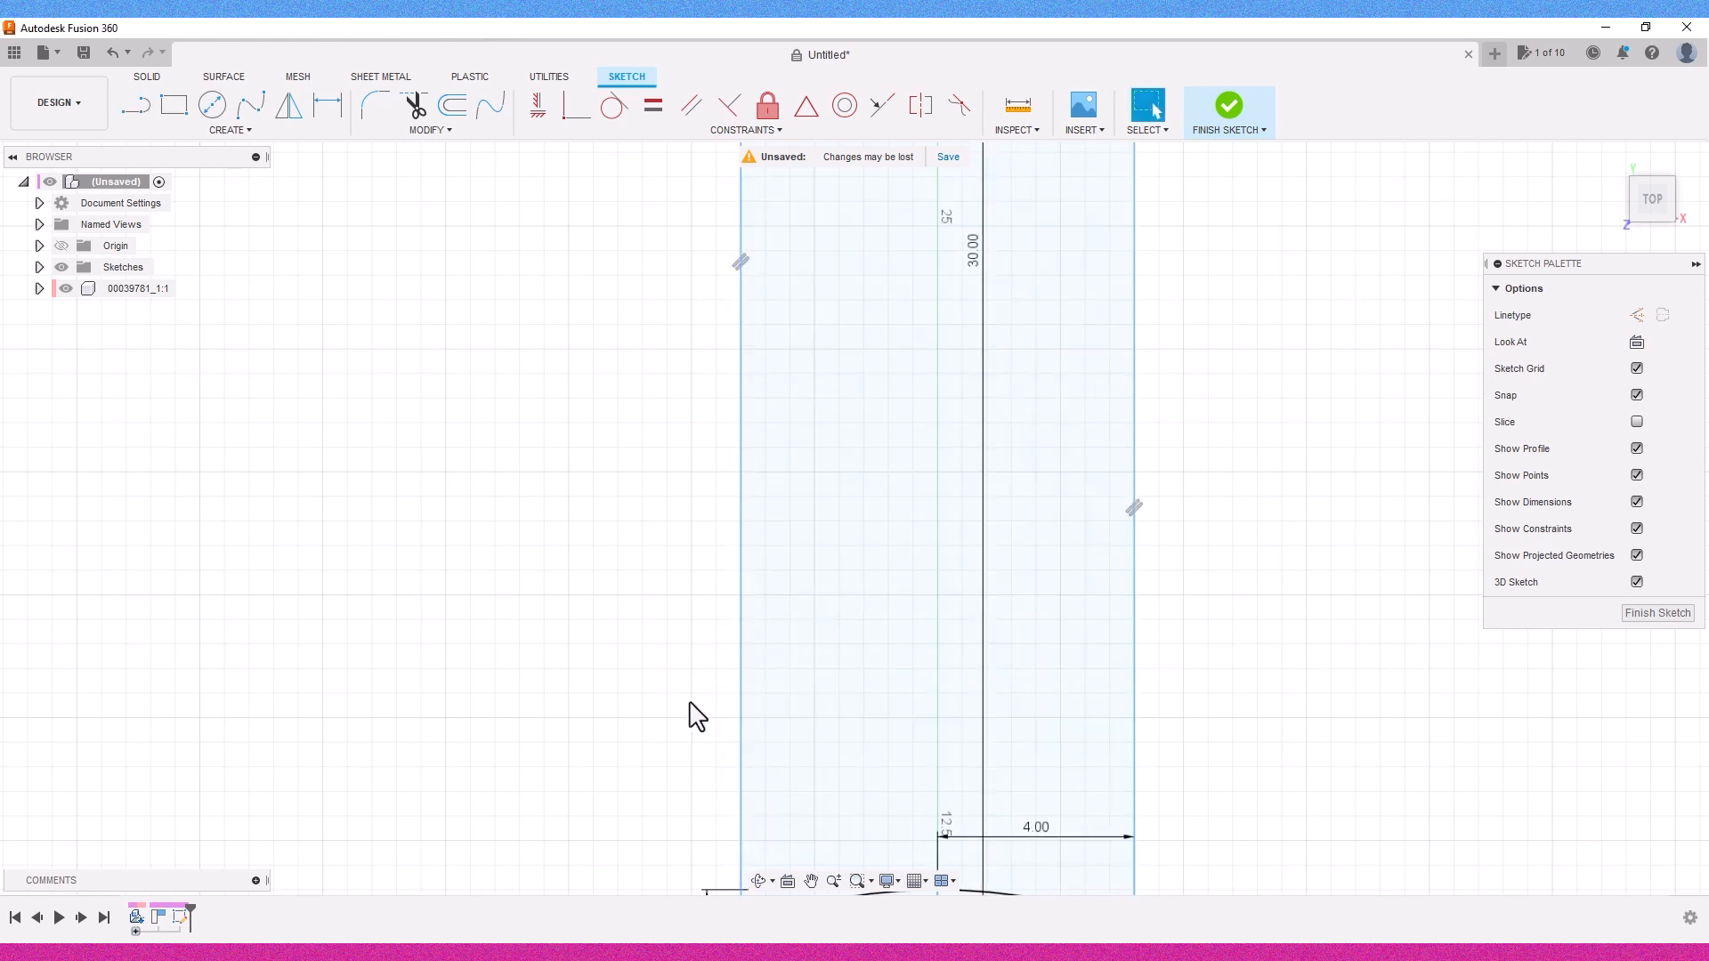
Step: Place two vertically aligned sketch points just inside the rectangle's left edge, above its lower end
{"action": "left_click", "coordinate": [231, 130]}
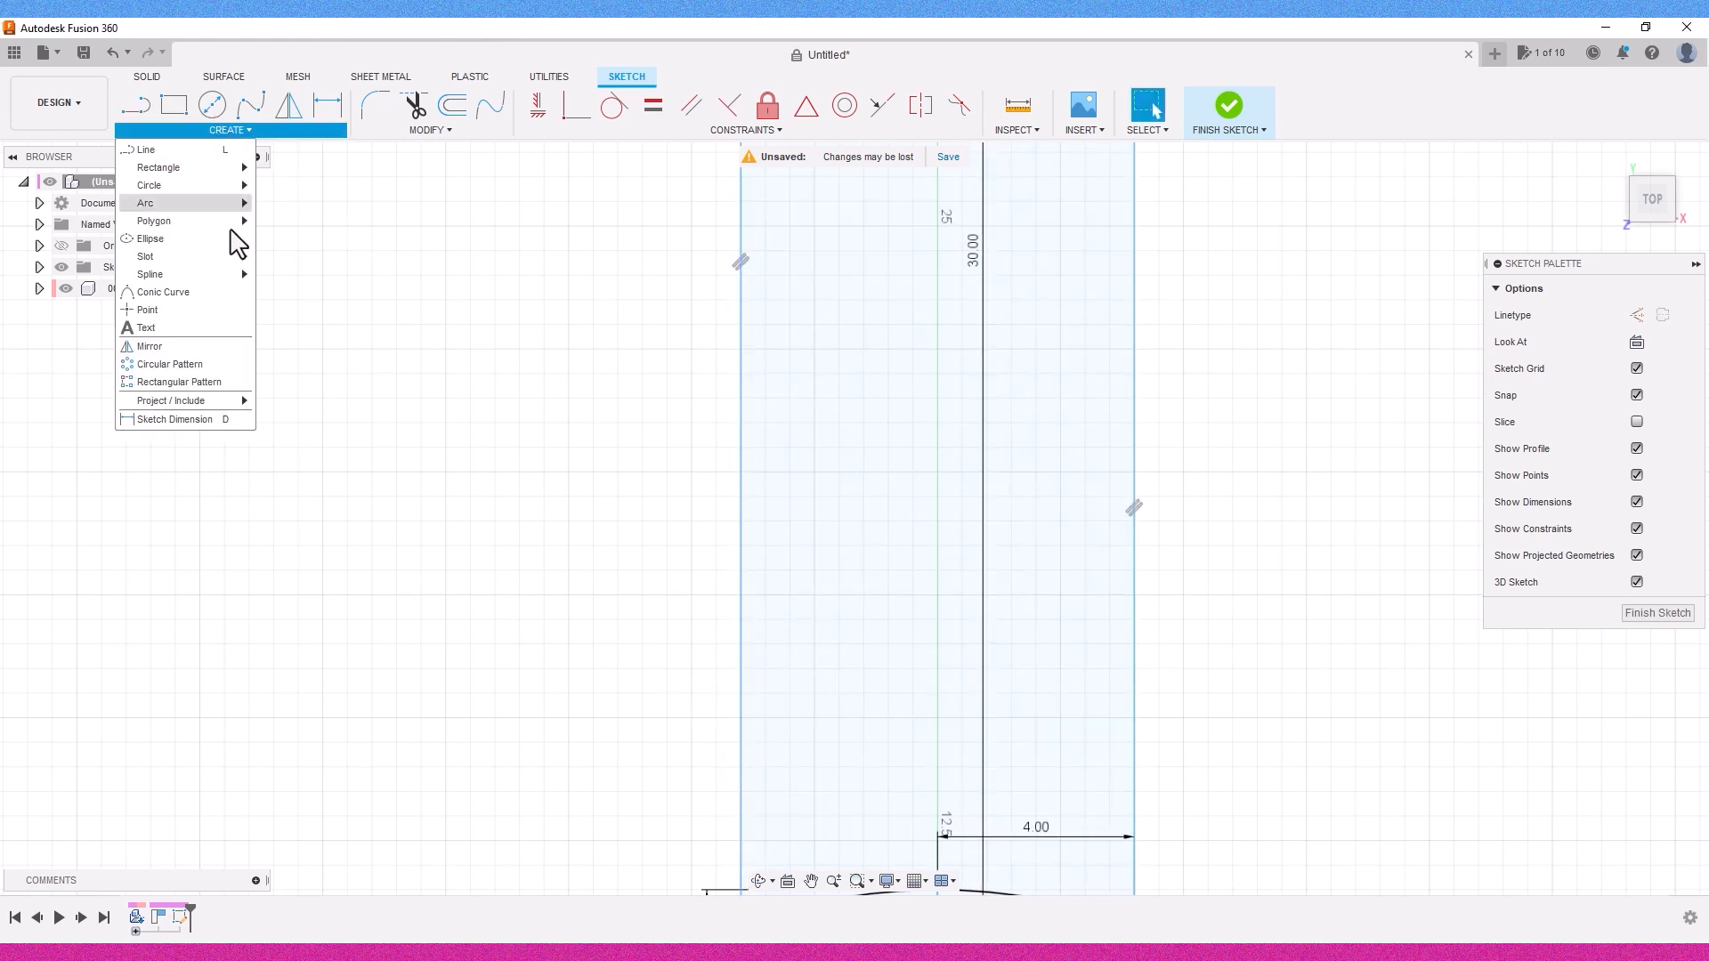
{"action": "left_click", "coordinate": [231, 313]}
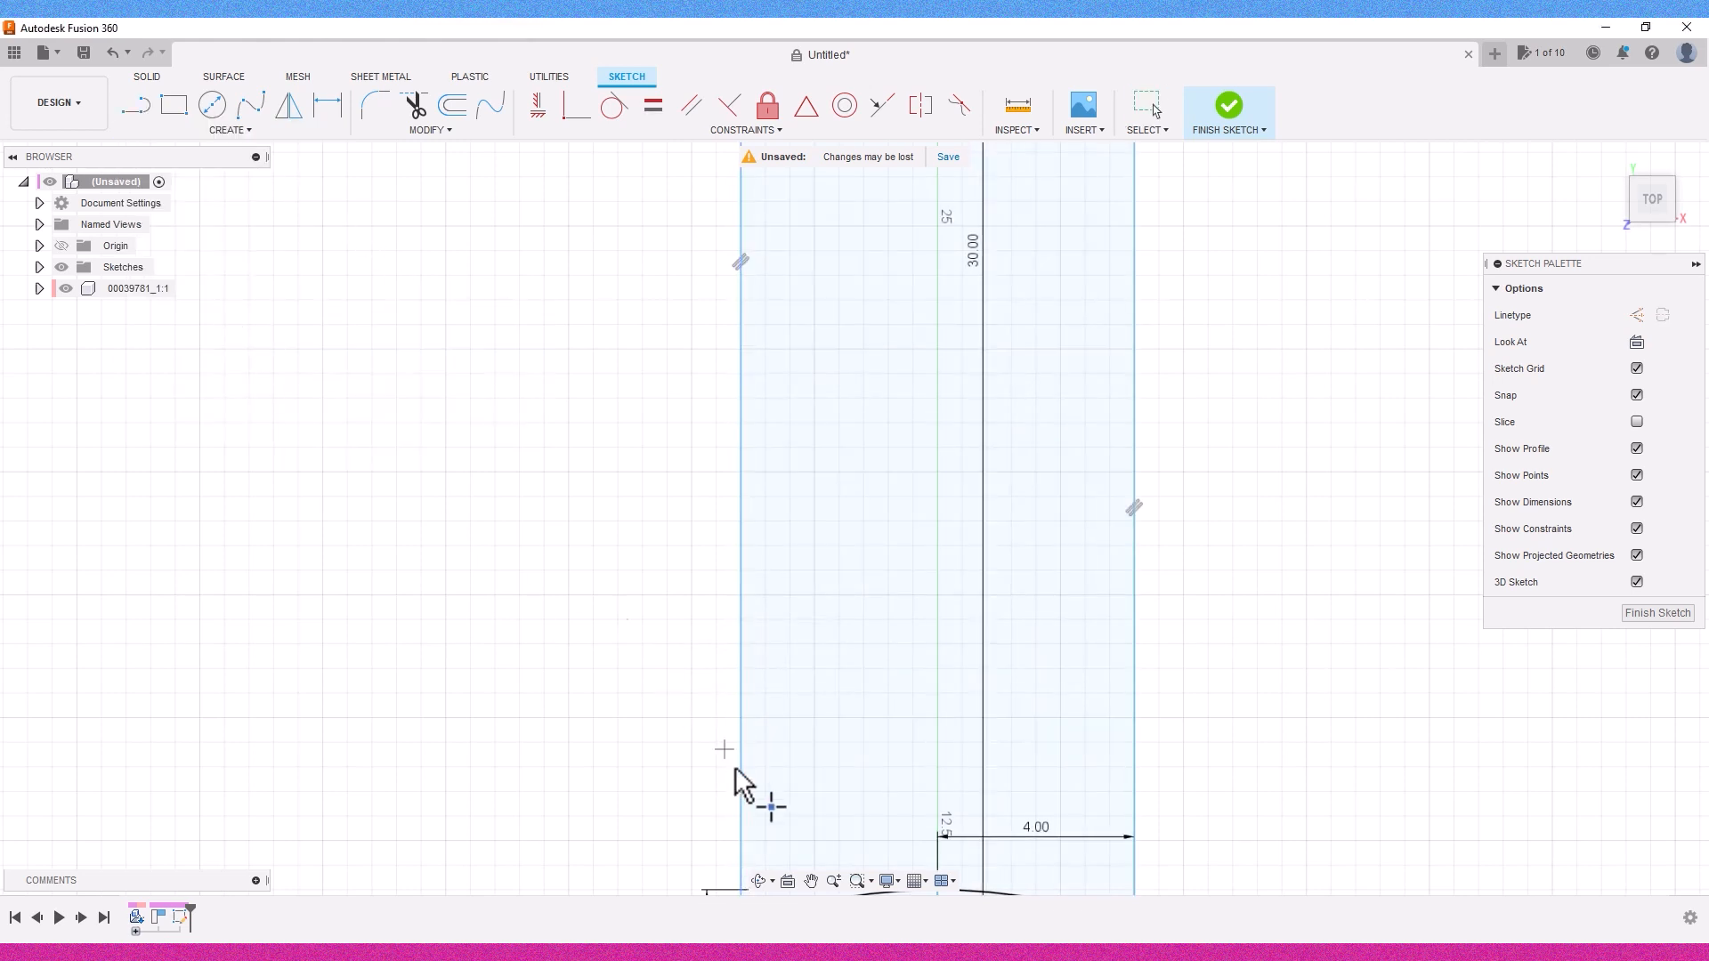
{"action": "left_click", "coordinate": [766, 693]}
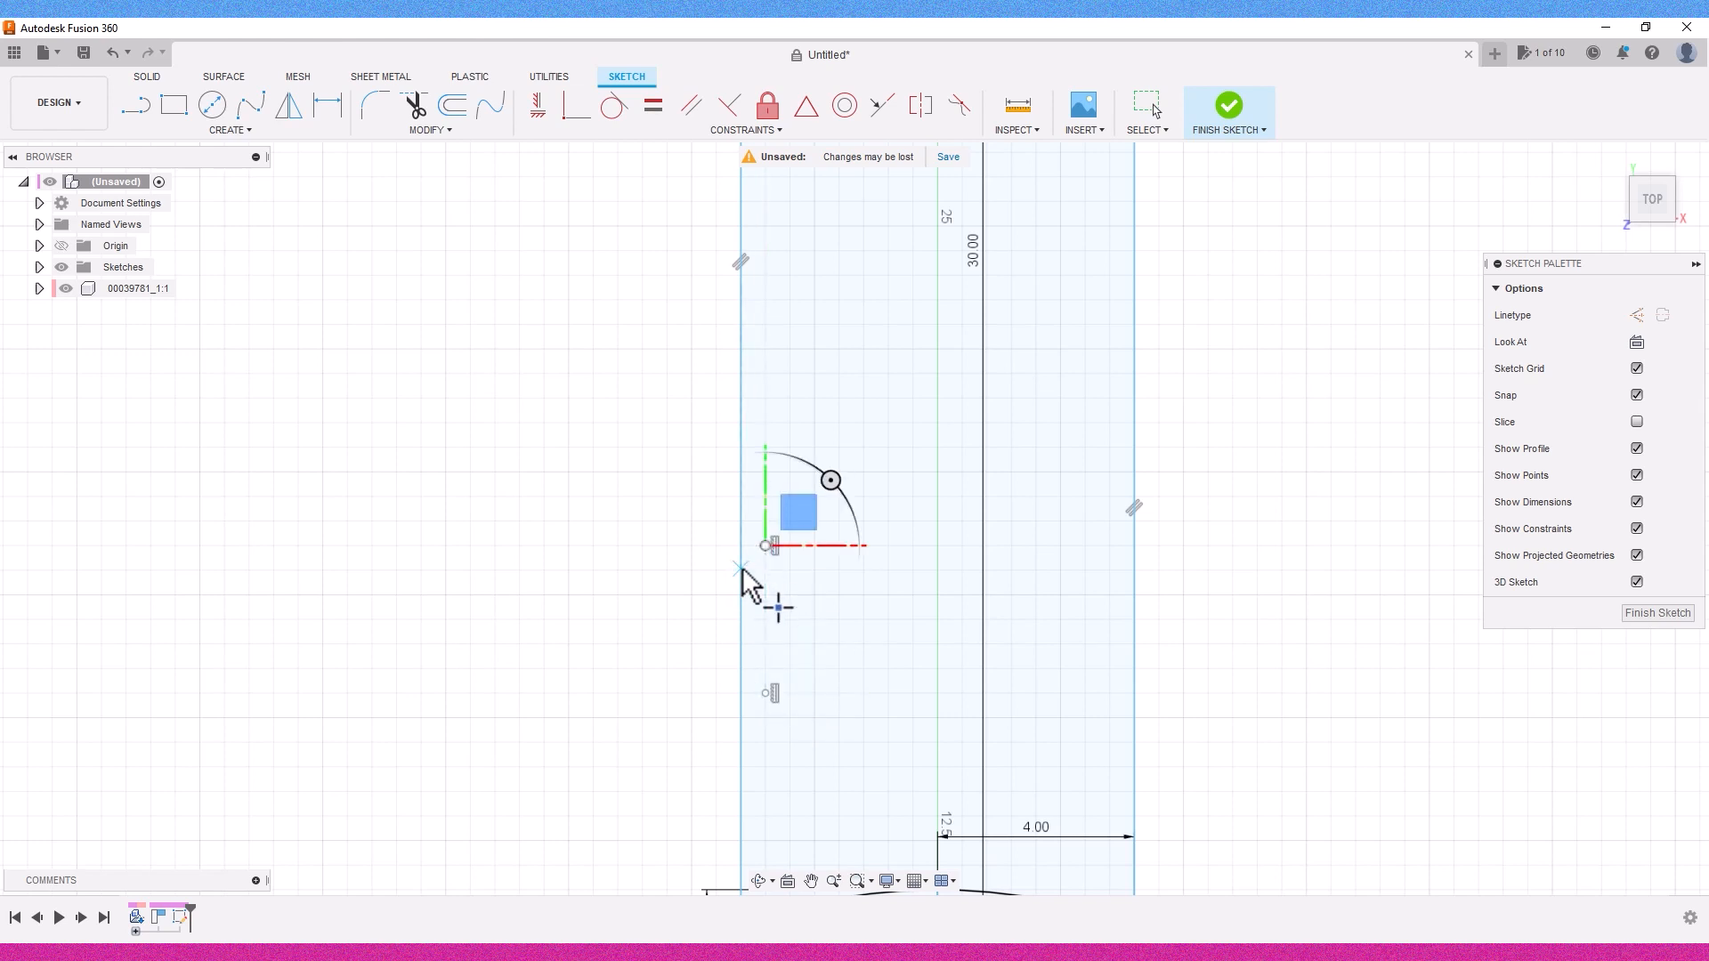
{"action": "left_click", "coordinate": [135, 106]}
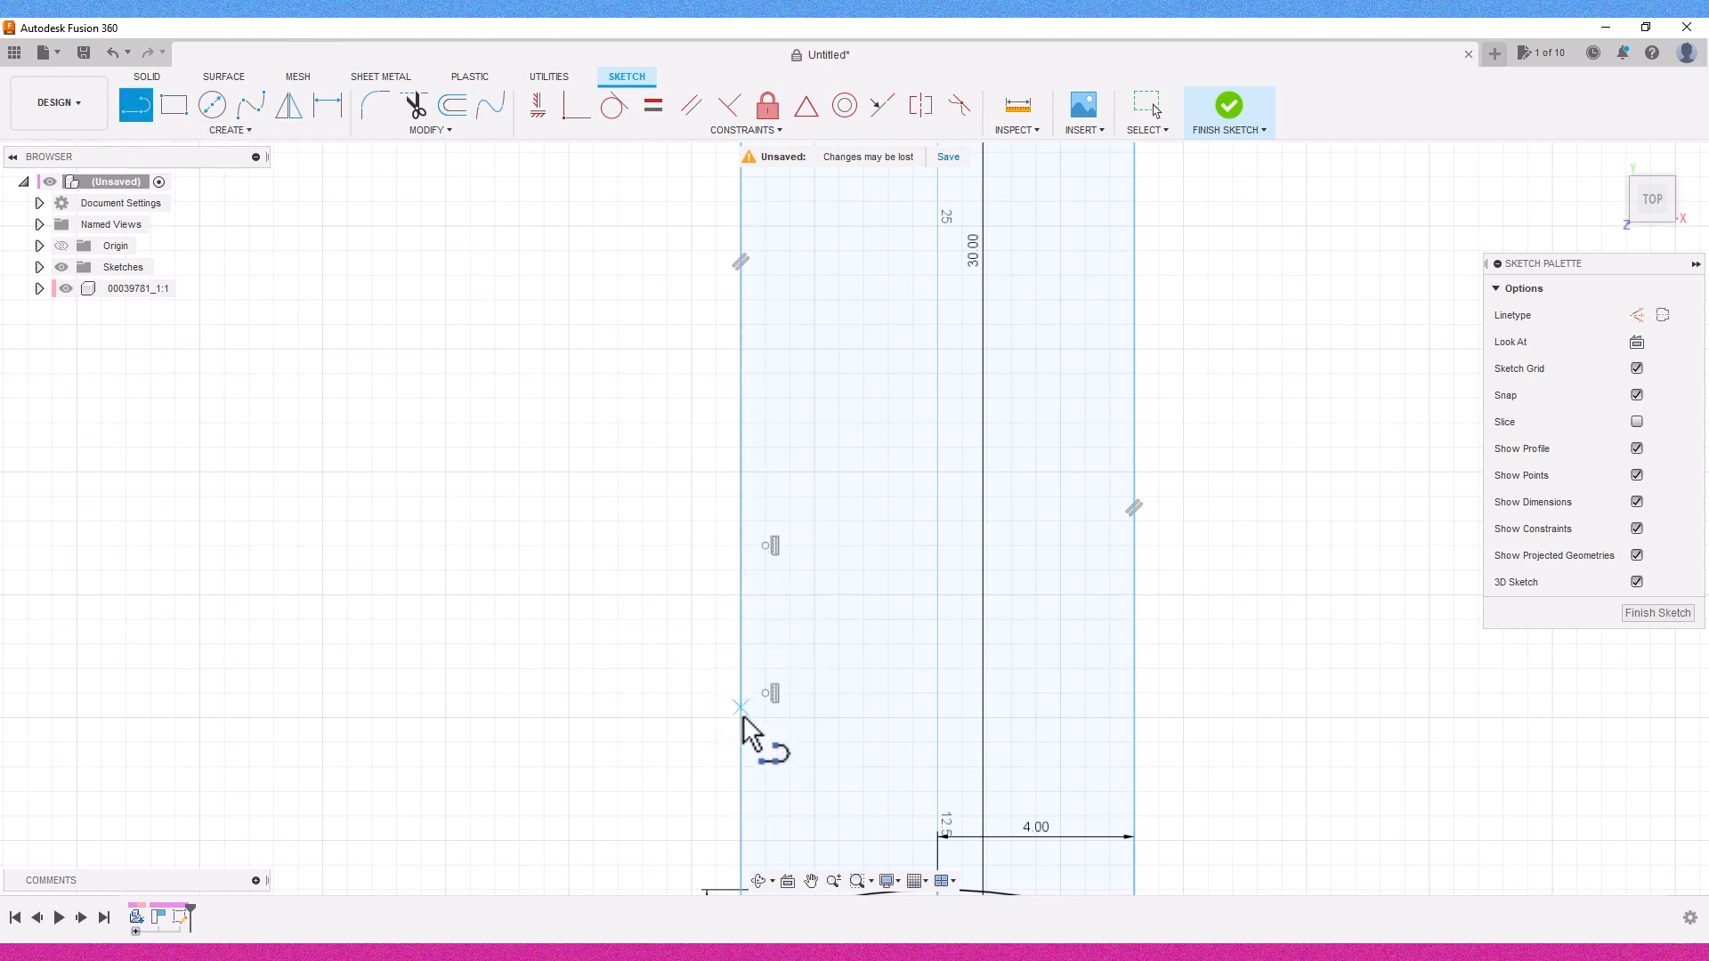
{"action": "left_click", "coordinate": [764, 693]}
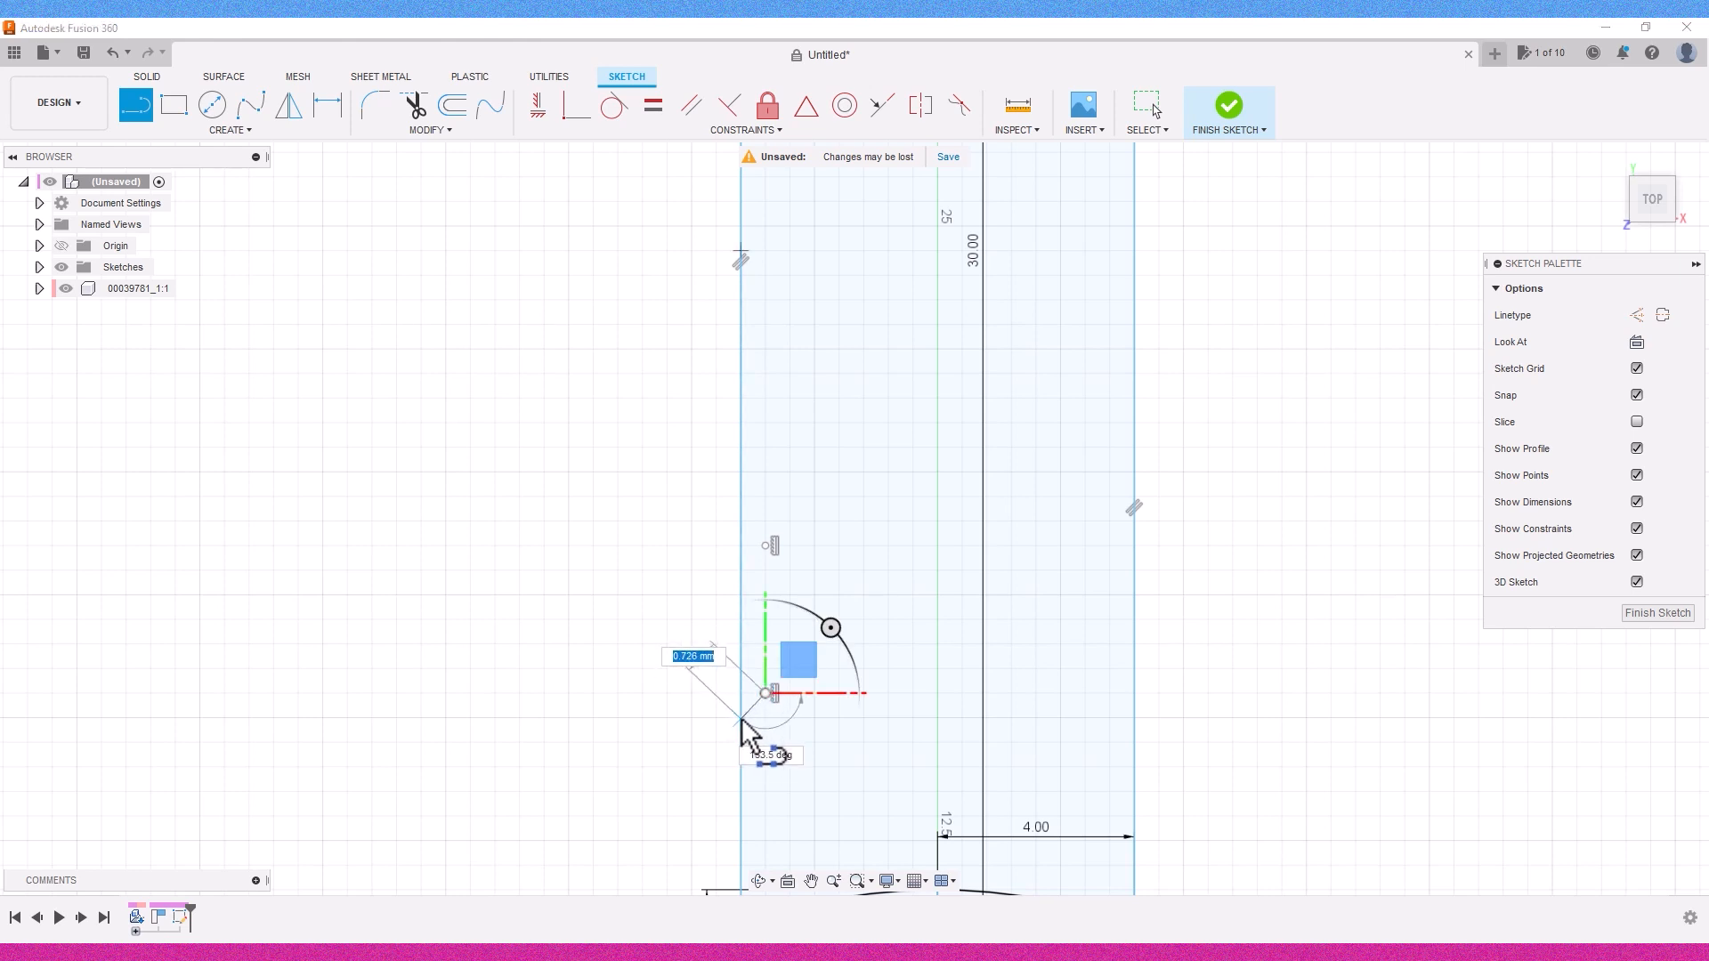
{"action": "right_click", "coordinate": [755, 727]}
{"action": "left_click", "coordinate": [685, 712]}
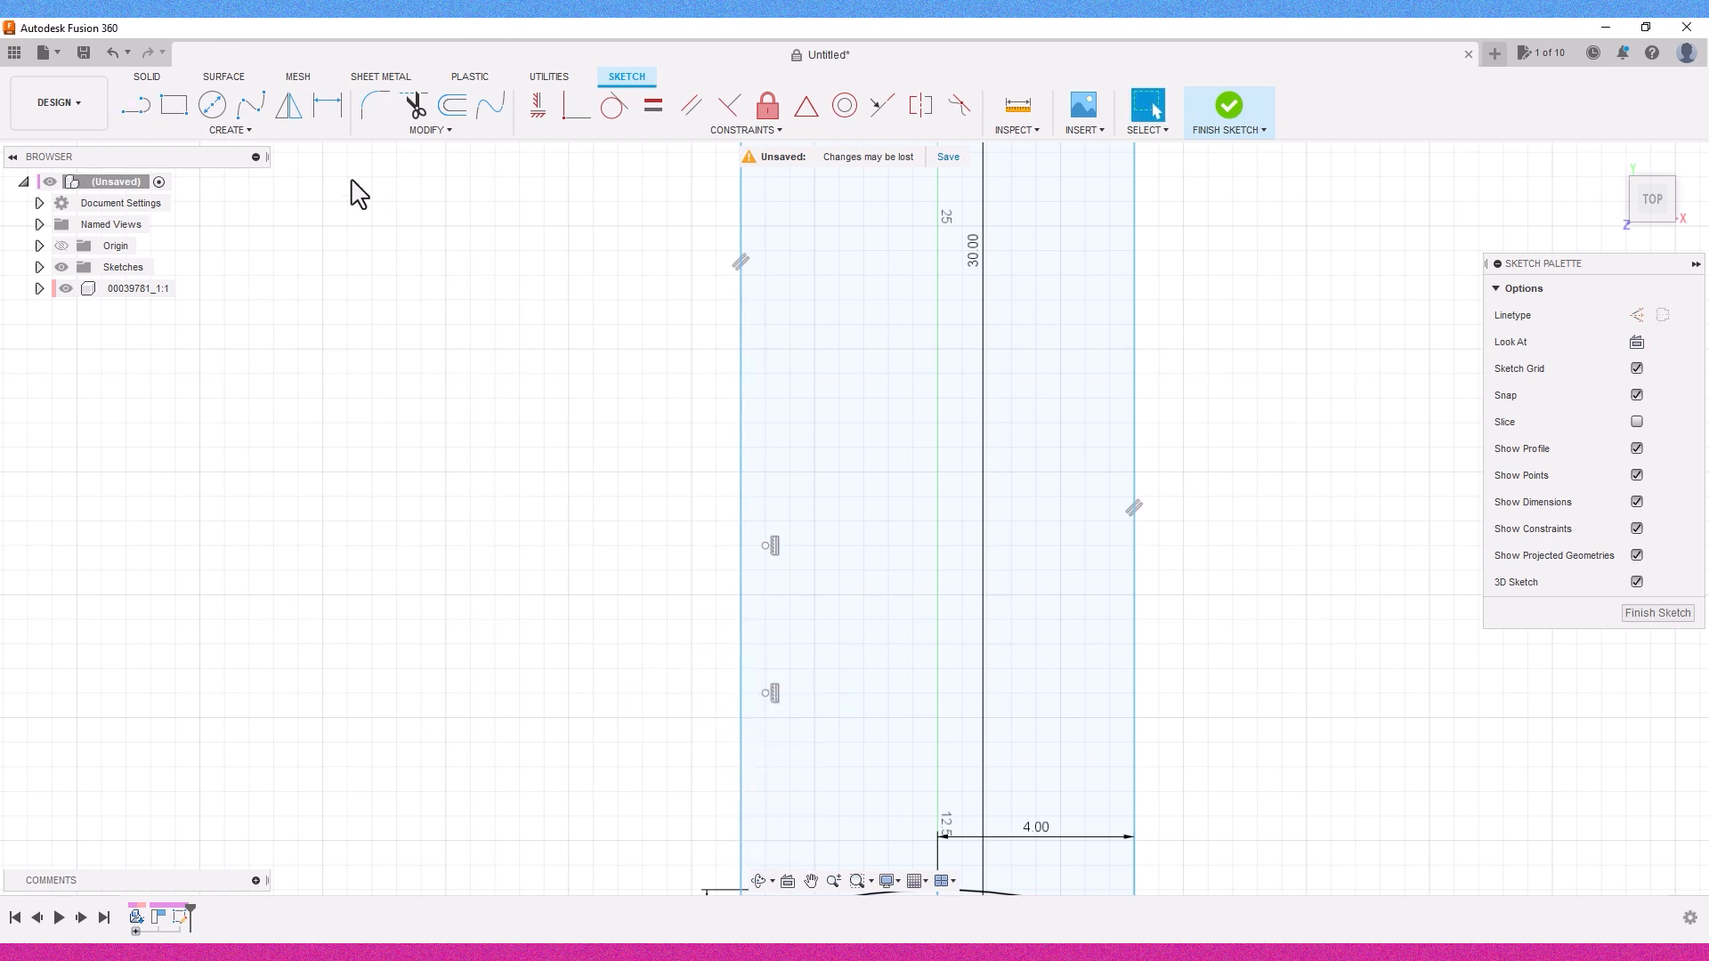
{"action": "left_click", "coordinate": [230, 130]}
{"action": "left_click", "coordinate": [178, 327]}
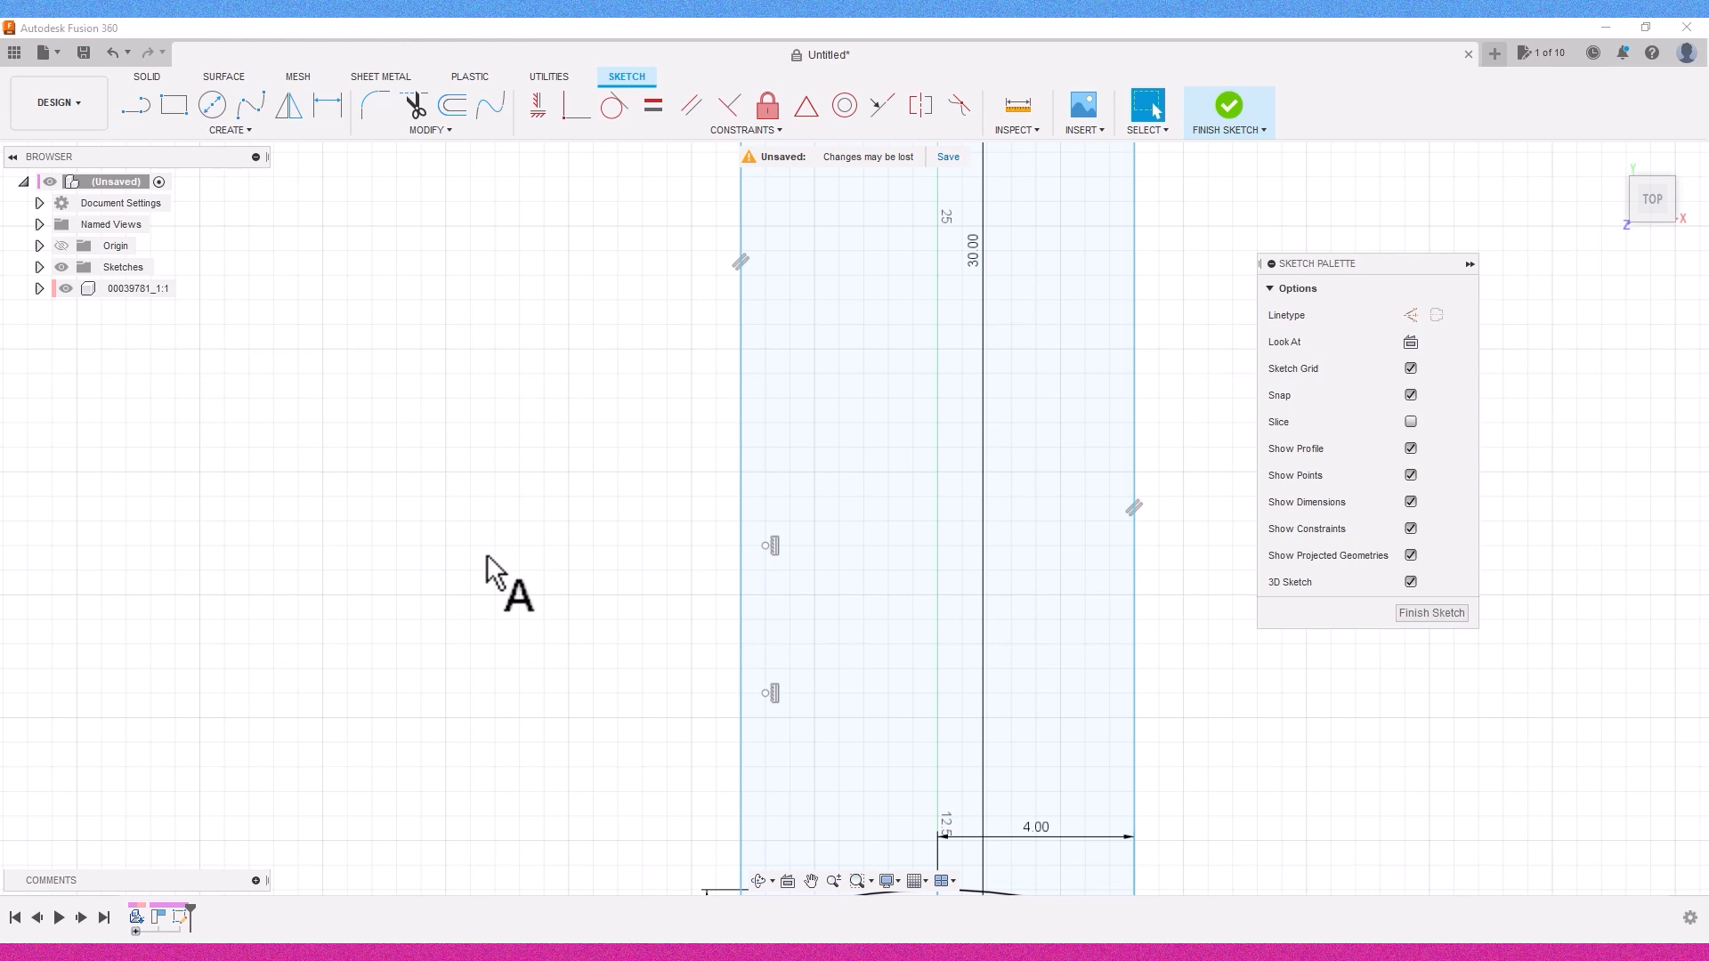
{"action": "left_click", "coordinate": [741, 718]}
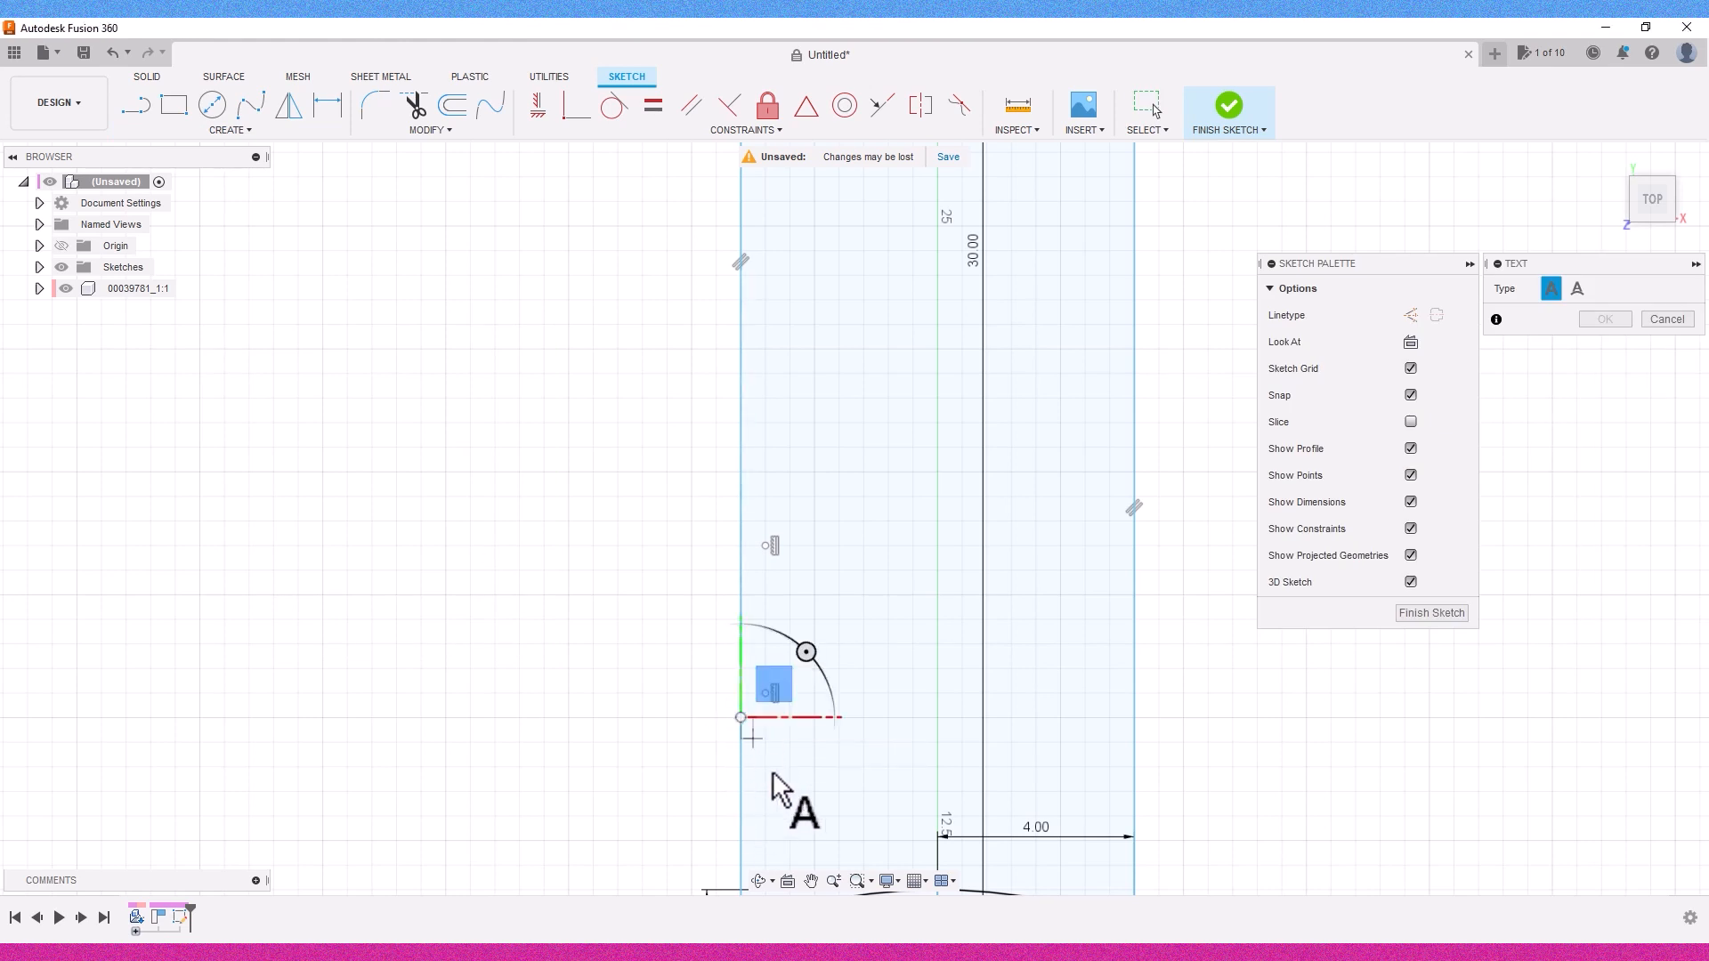
Step: Sketch a short diagonal line at 135° from the lower sketch point down to the rectangle's left edge
{"action": "left_click", "coordinate": [136, 116]}
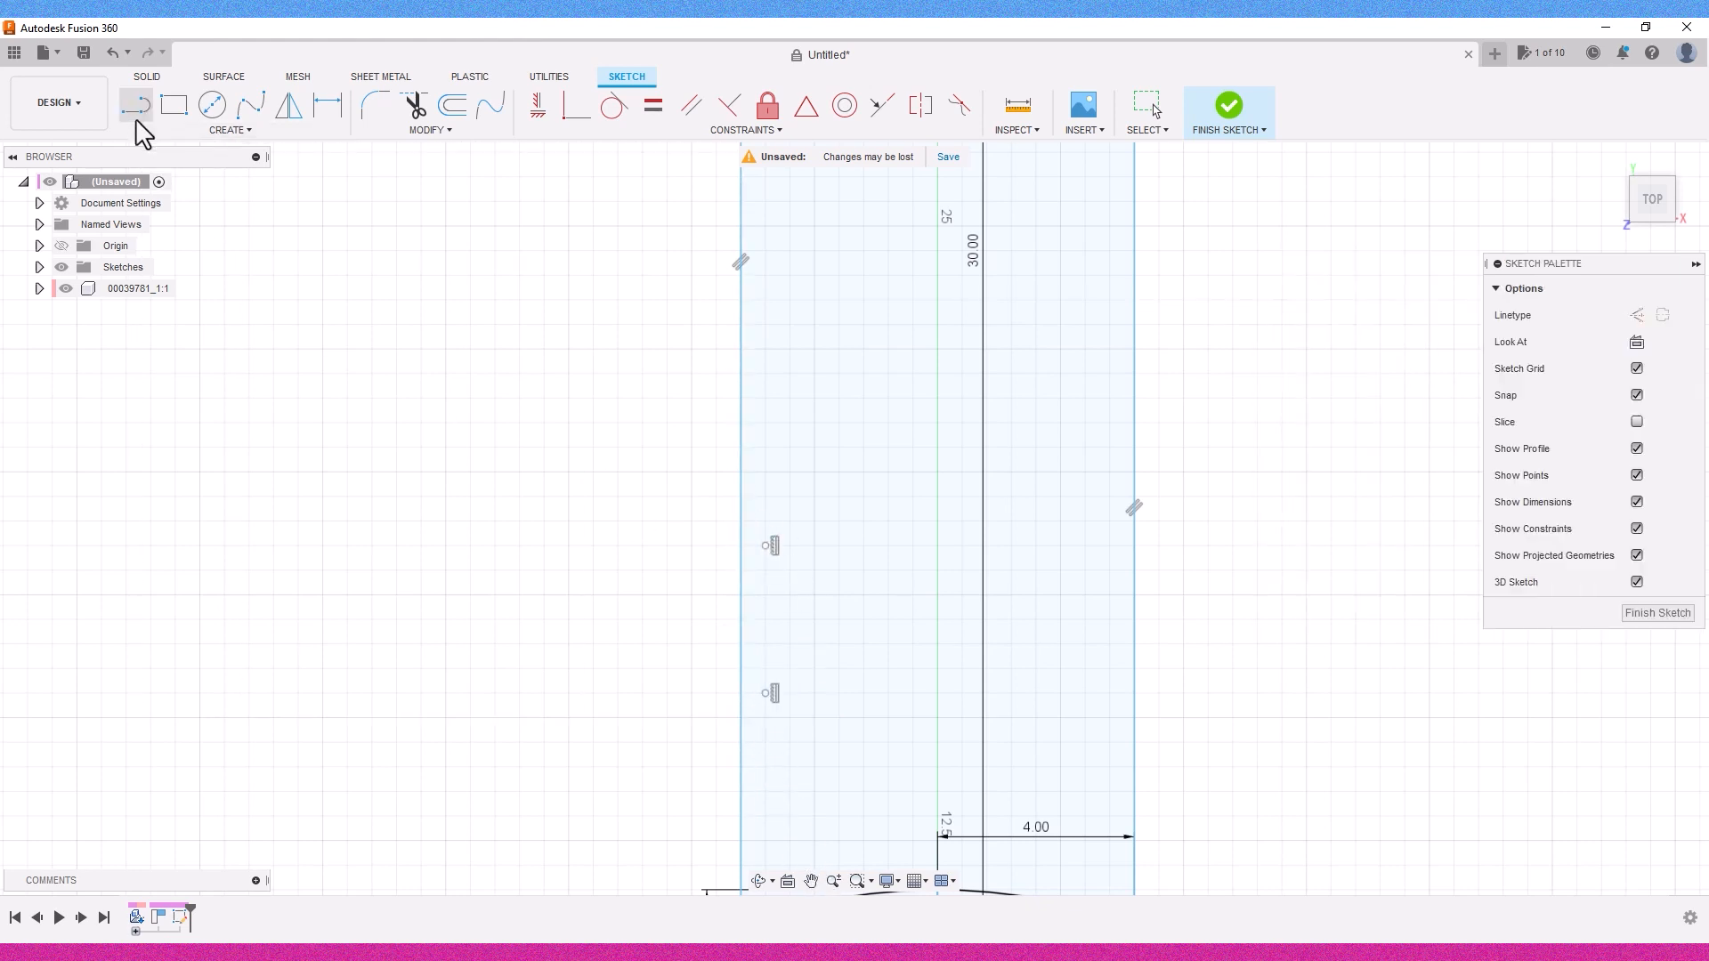
{"action": "left_click", "coordinate": [765, 695]}
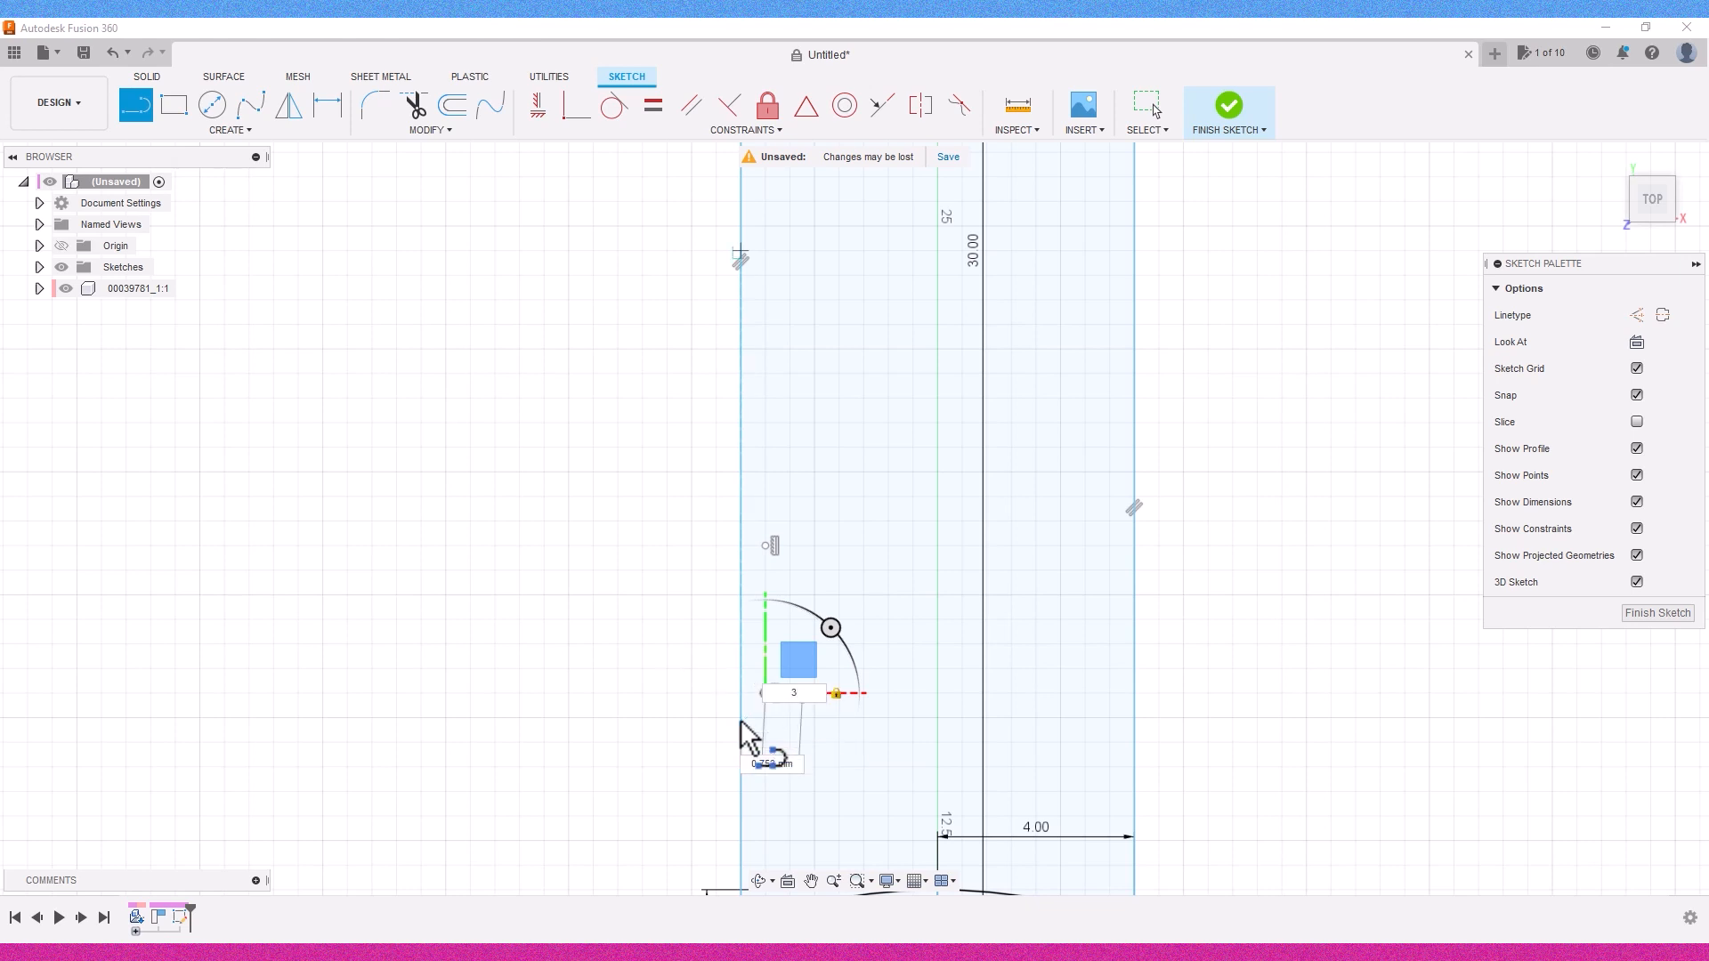
{"action": "type", "text": "135"}
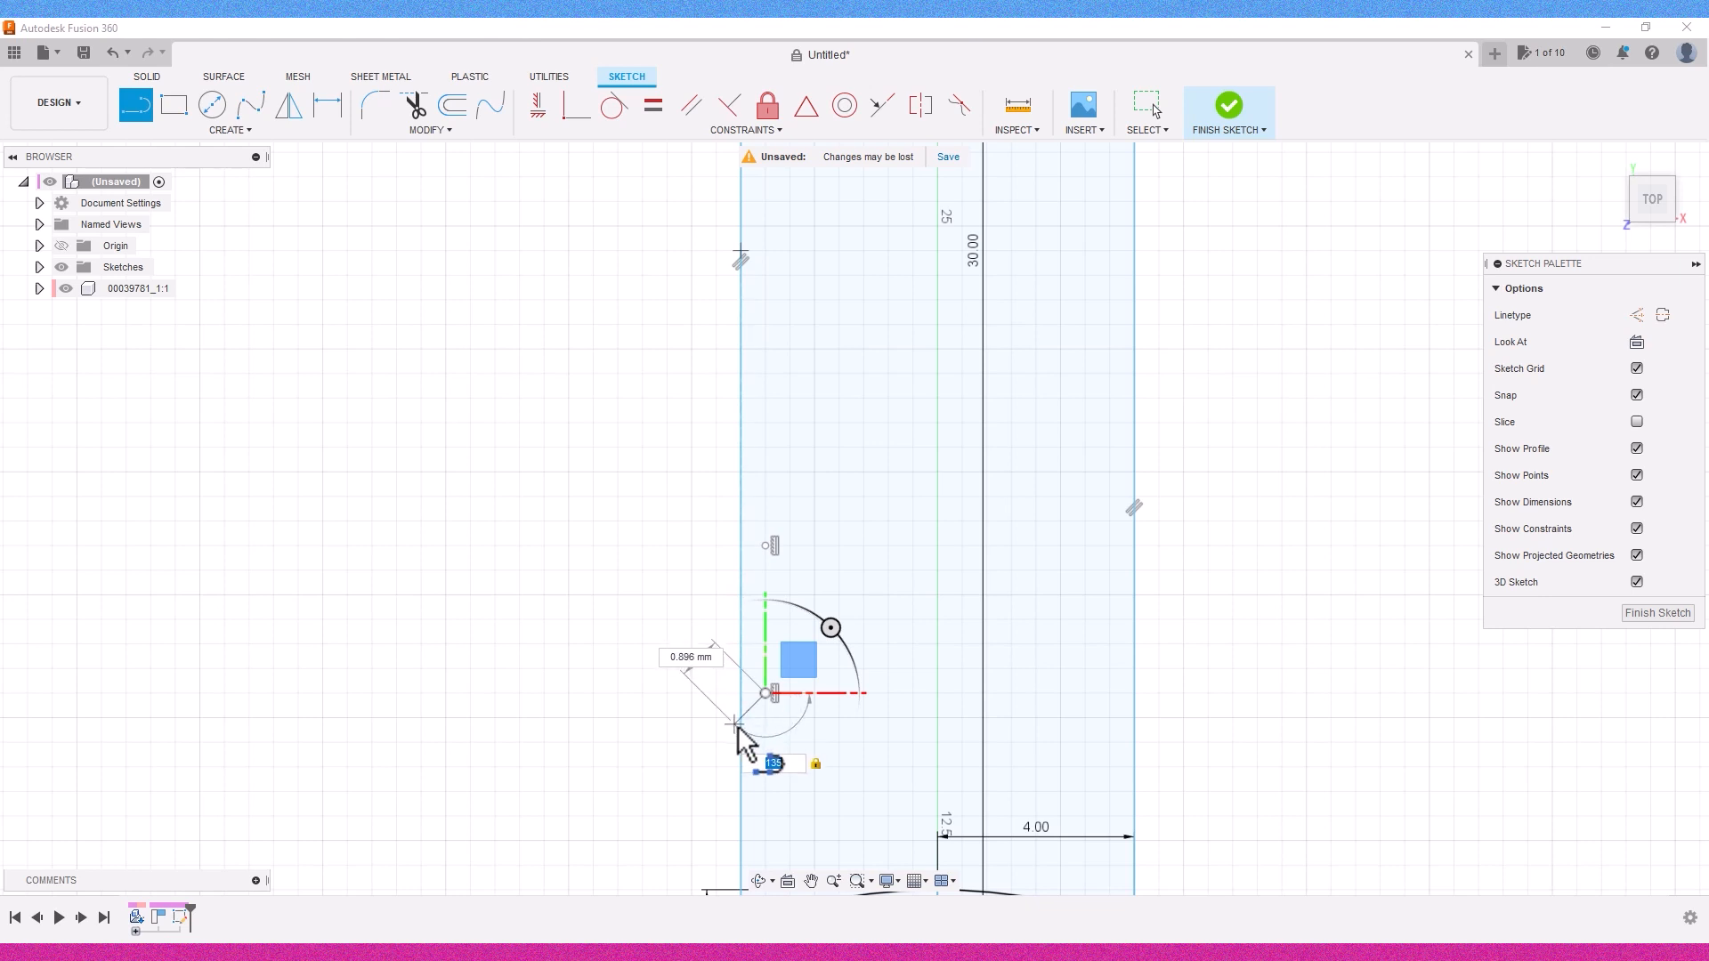
{"action": "key", "text": "Return"}
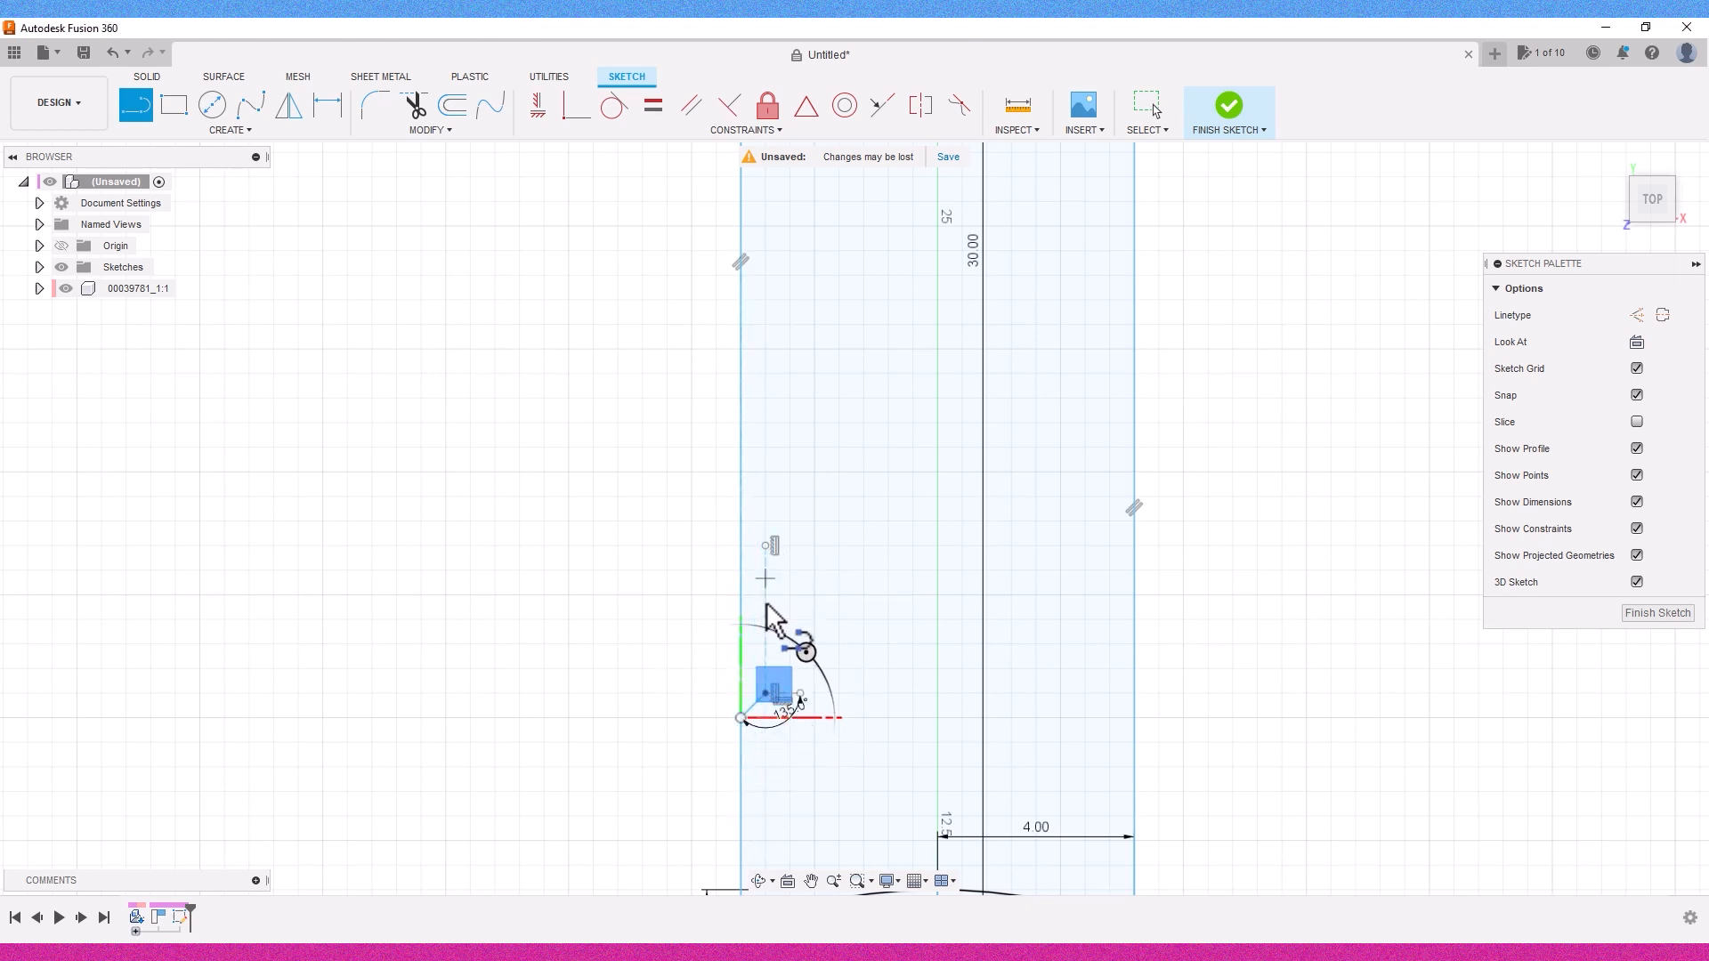
Step: Join the two sketch points with a vertical line and continue with a 135° diagonal, about 0.7 mm long, up to the left edge
{"action": "left_click", "coordinate": [765, 693]}
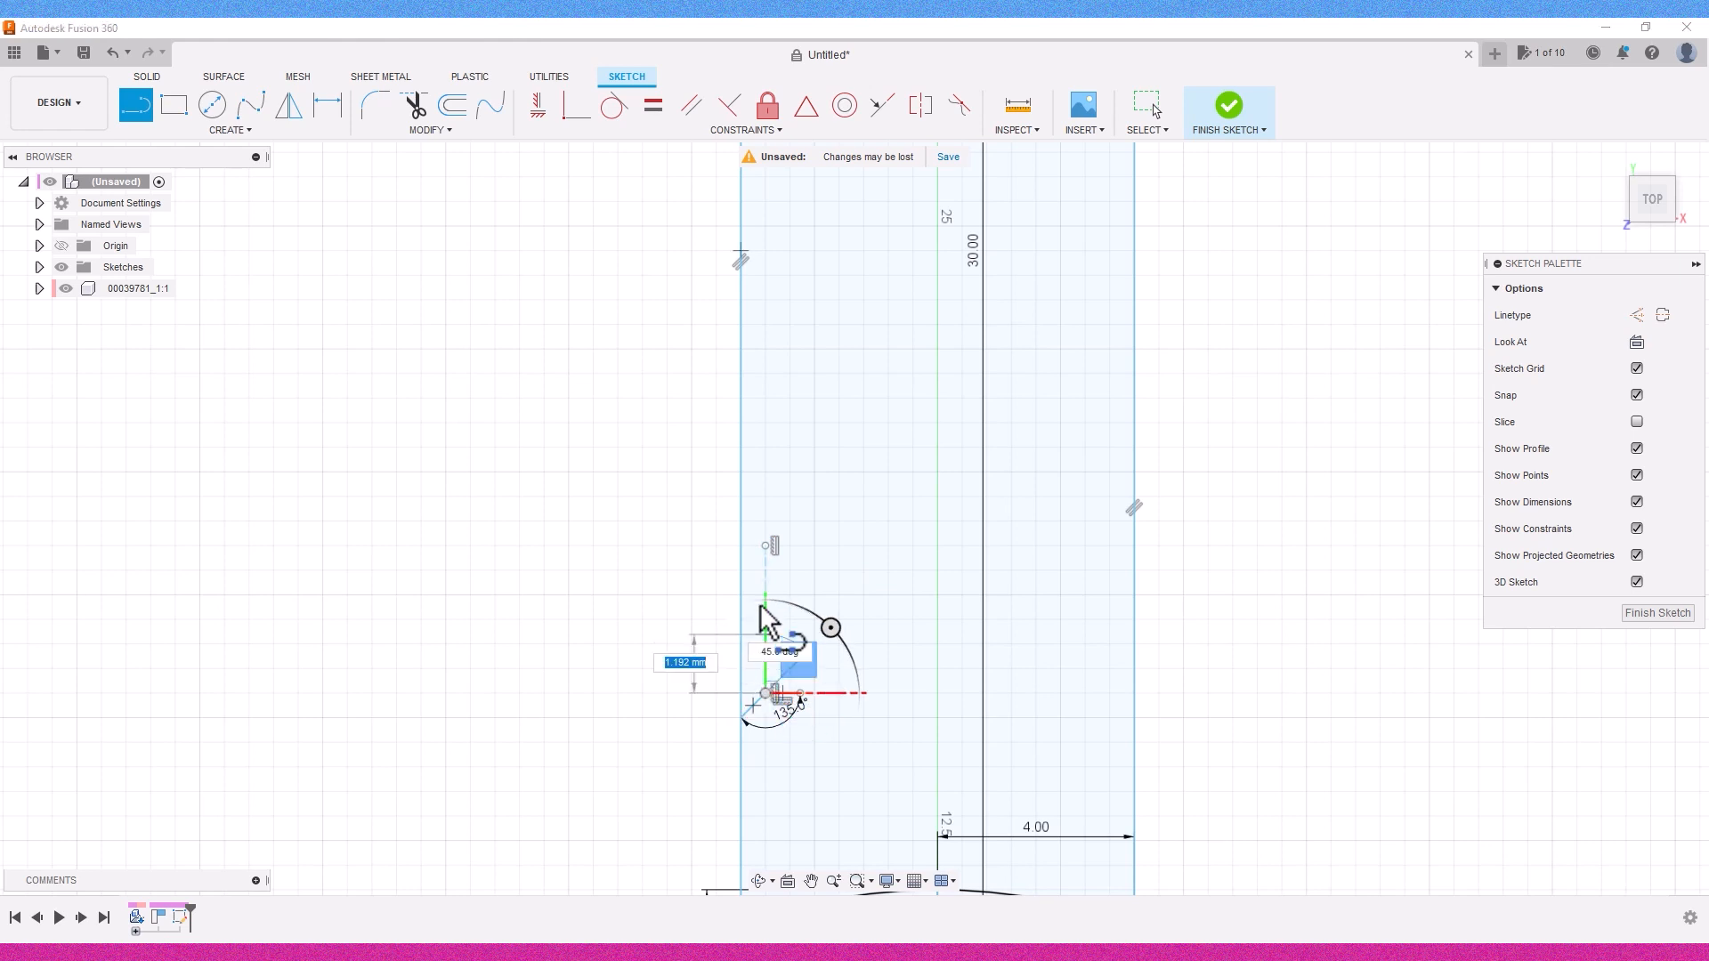
{"action": "left_click", "coordinate": [764, 545]}
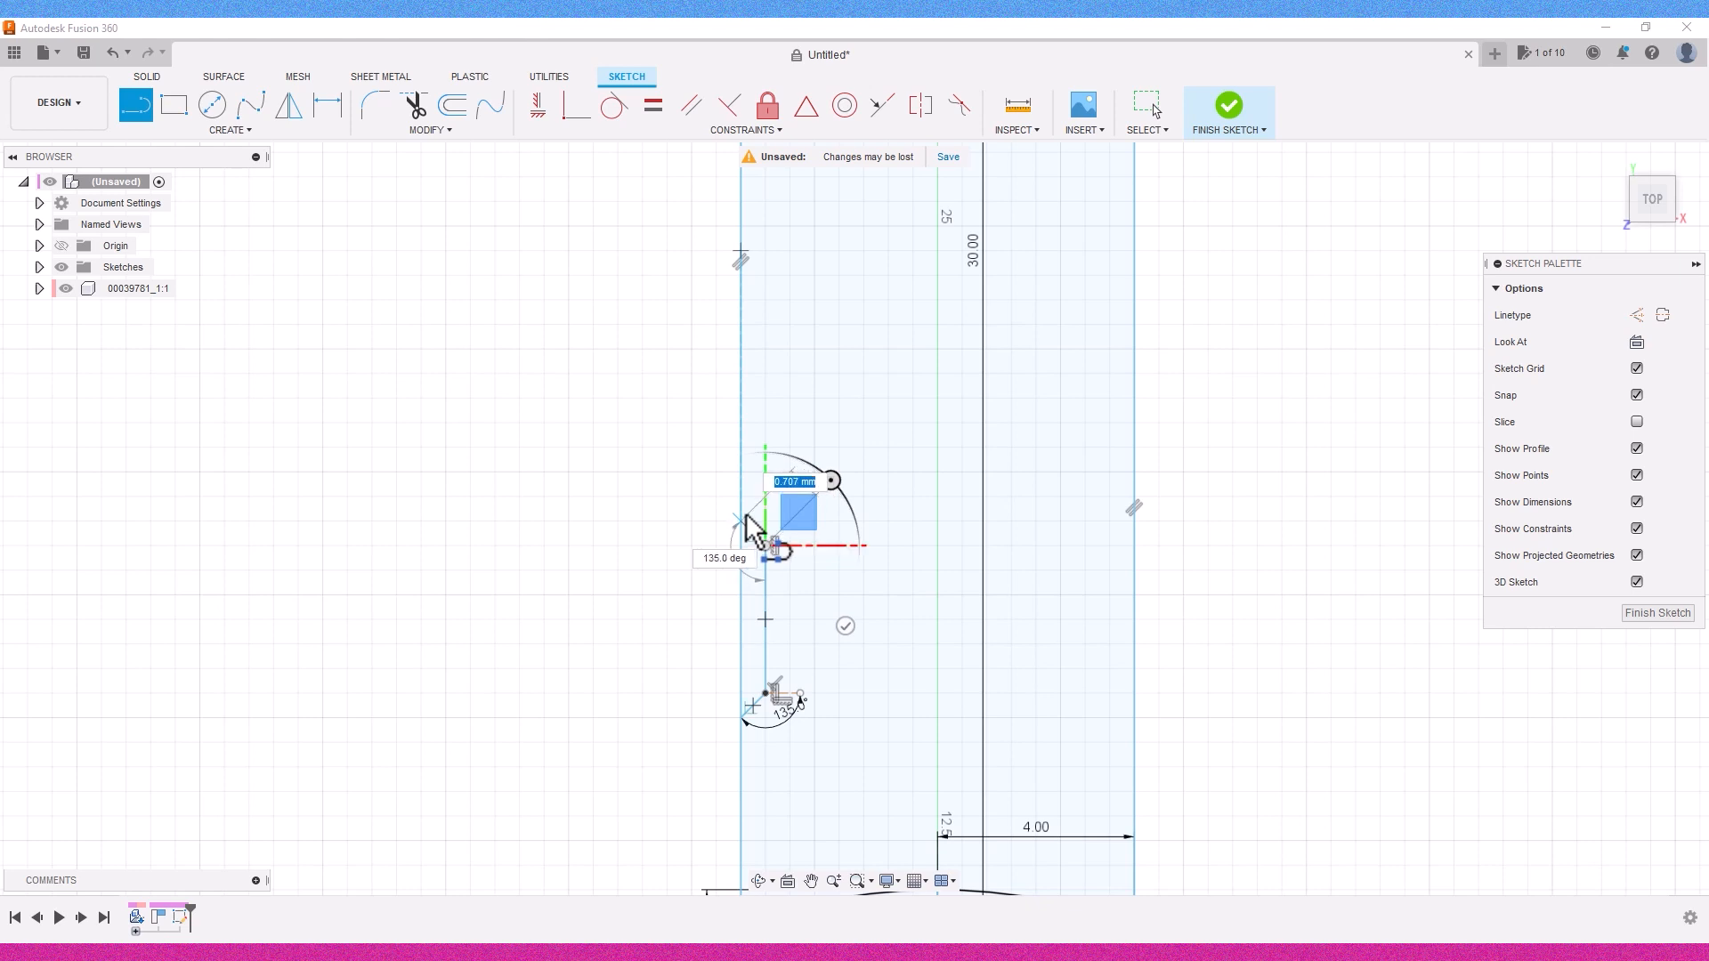
{"action": "left_click", "coordinate": [744, 520]}
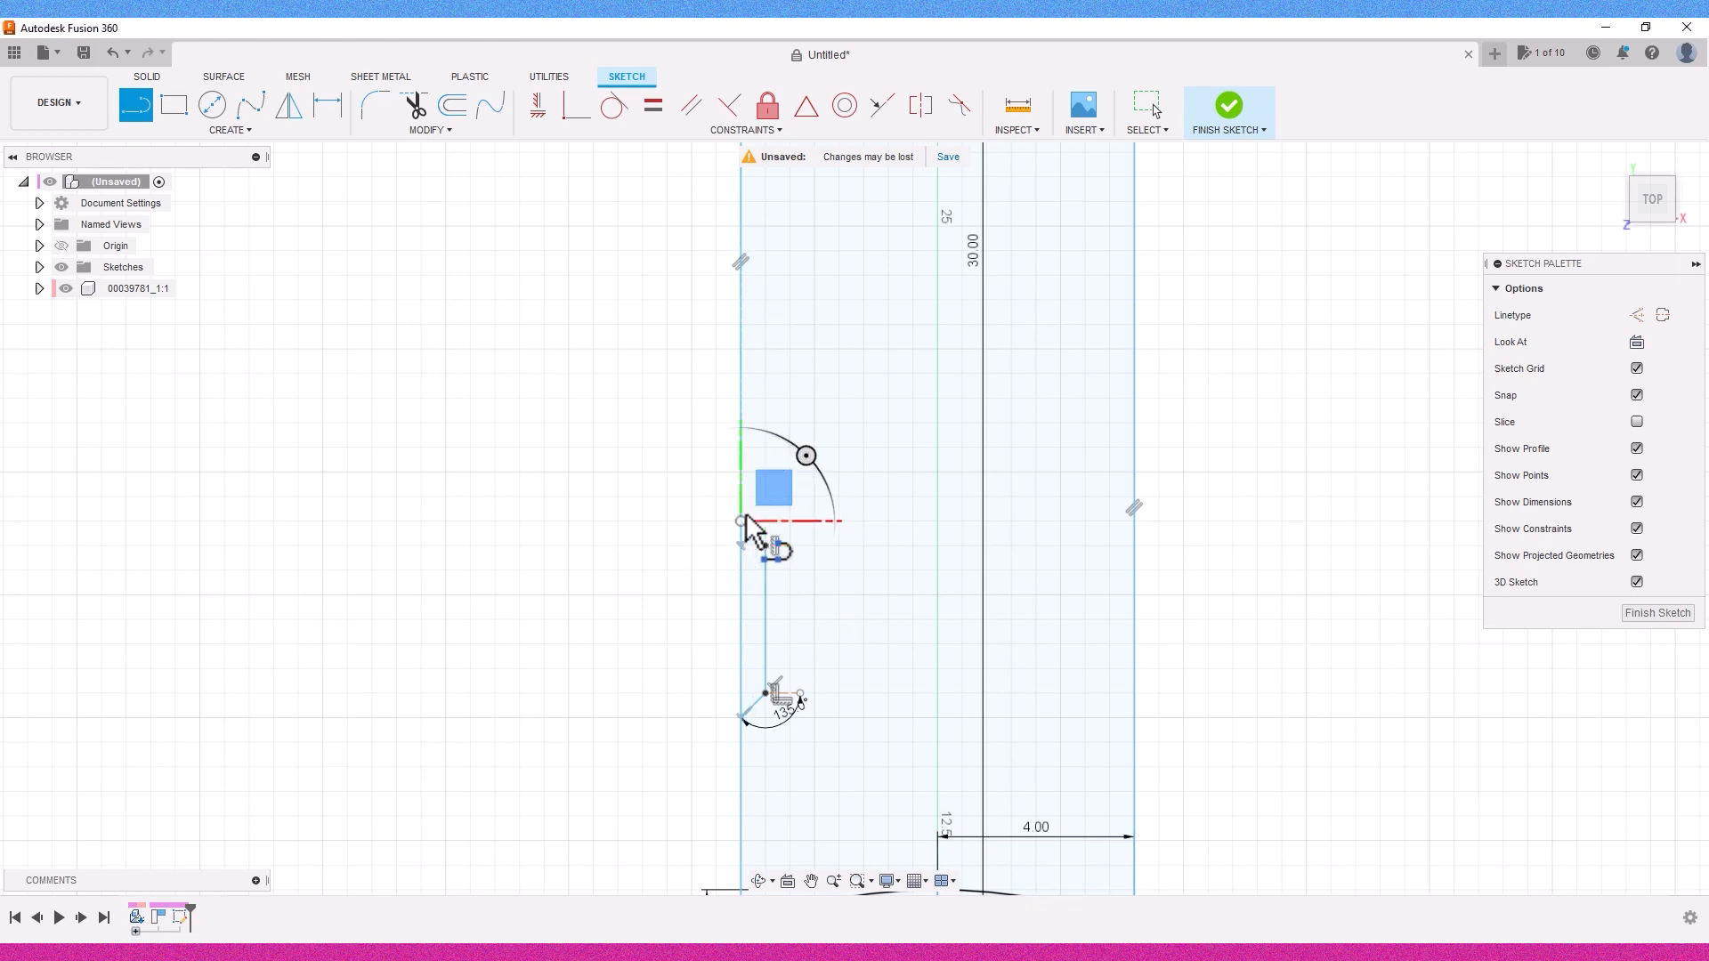
Step: Sketch a larger notch on the left edge below the long diagonal, with about 1.7 mm sloped ends at 135° and a vertical inner side
{"action": "left_click", "coordinate": [810, 882]}
{"action": "mouse_move", "coordinate": [900, 466]}
{"action": "left_mouse_down"}
{"action": "mouse_move", "coordinate": [908, 637]}
{"action": "mouse_move", "coordinate": [891, 481]}
{"action": "mouse_move", "coordinate": [865, 563]}
{"action": "left_mouse_up"}
{"action": "key", "text": "l"}
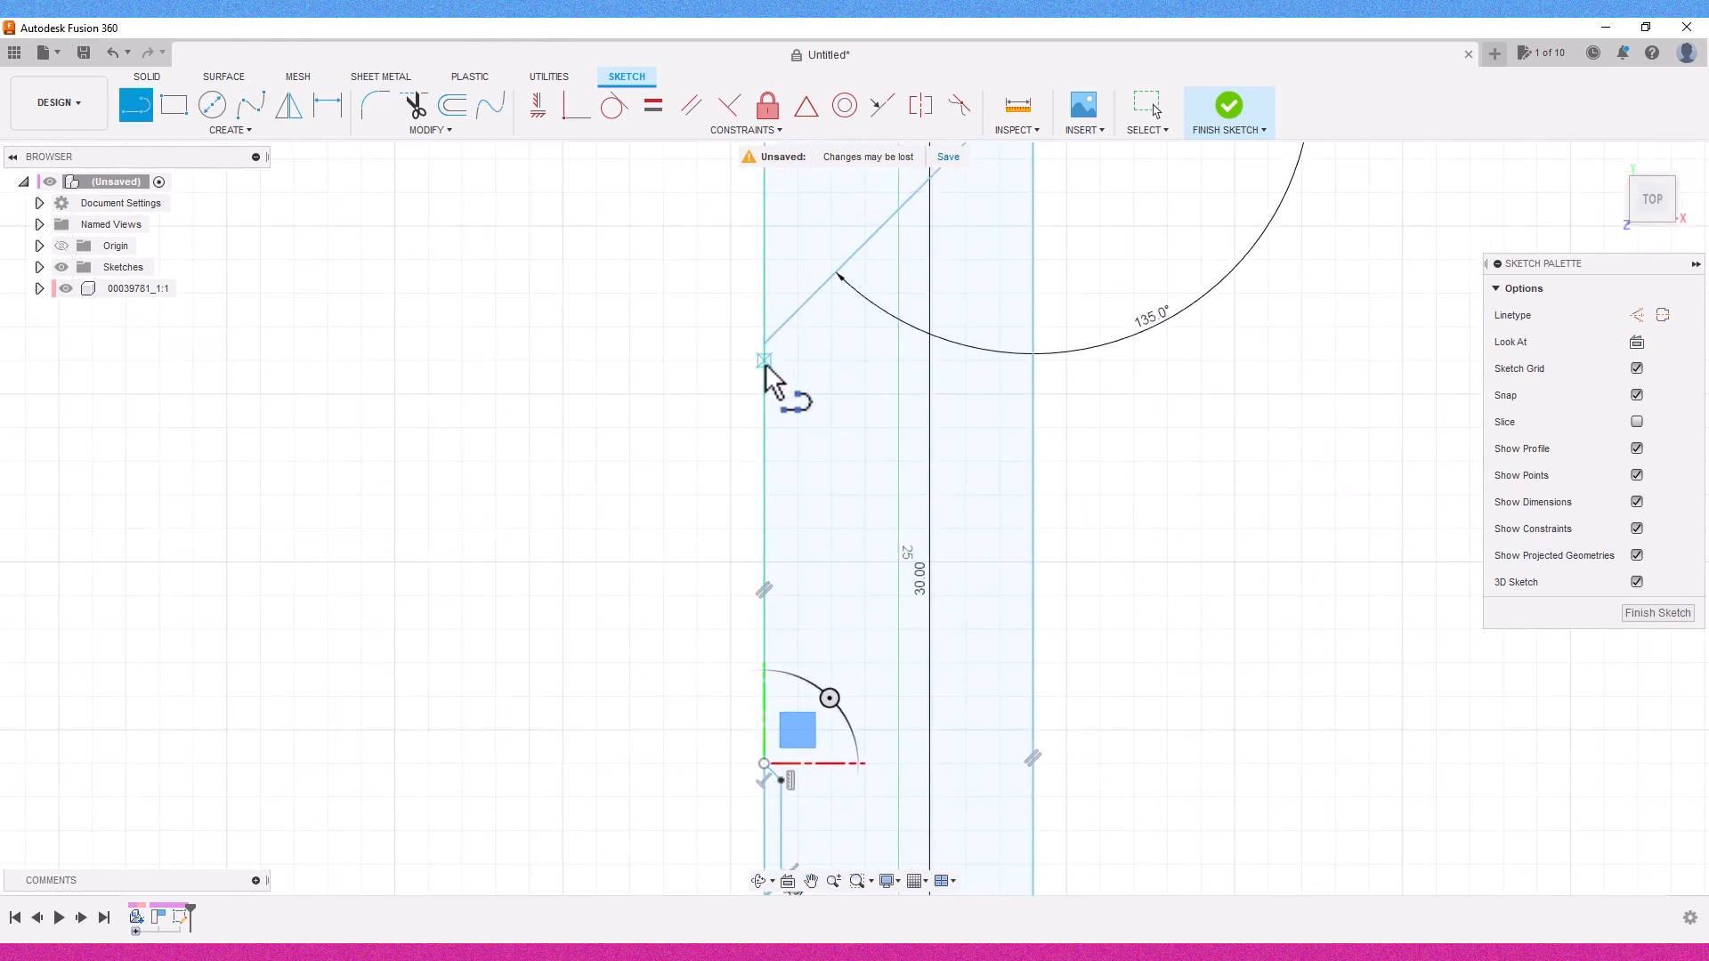
{"action": "left_click", "coordinate": [764, 360]}
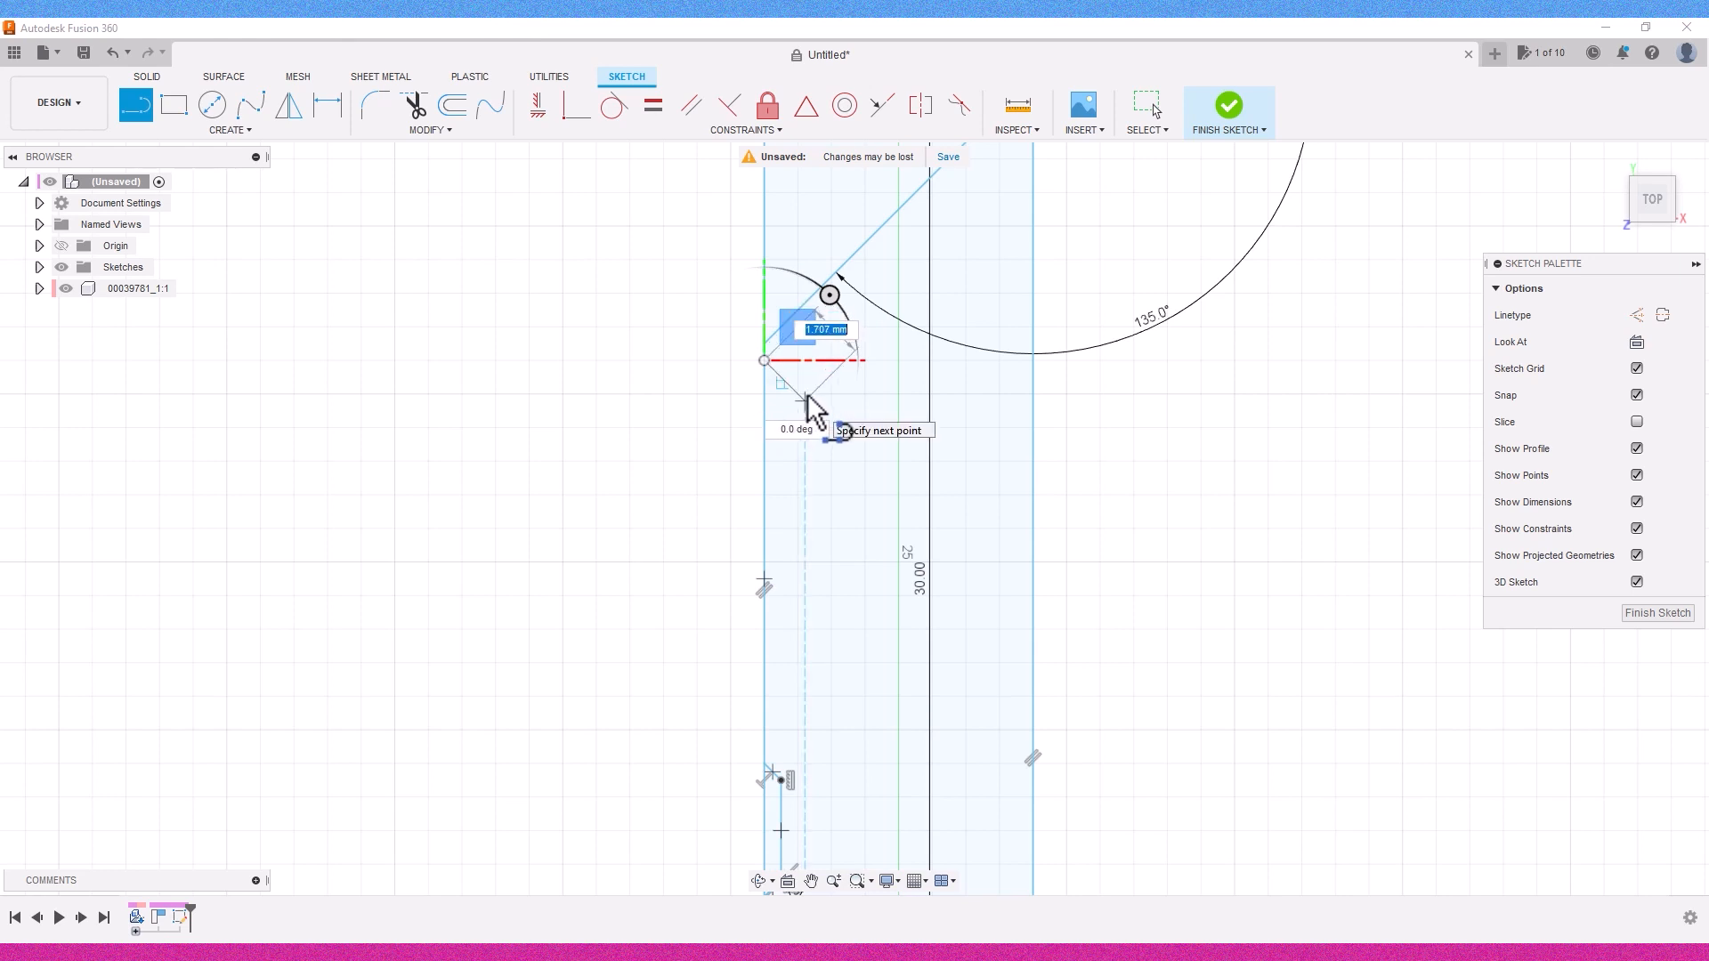
{"action": "left_click", "coordinate": [806, 400]}
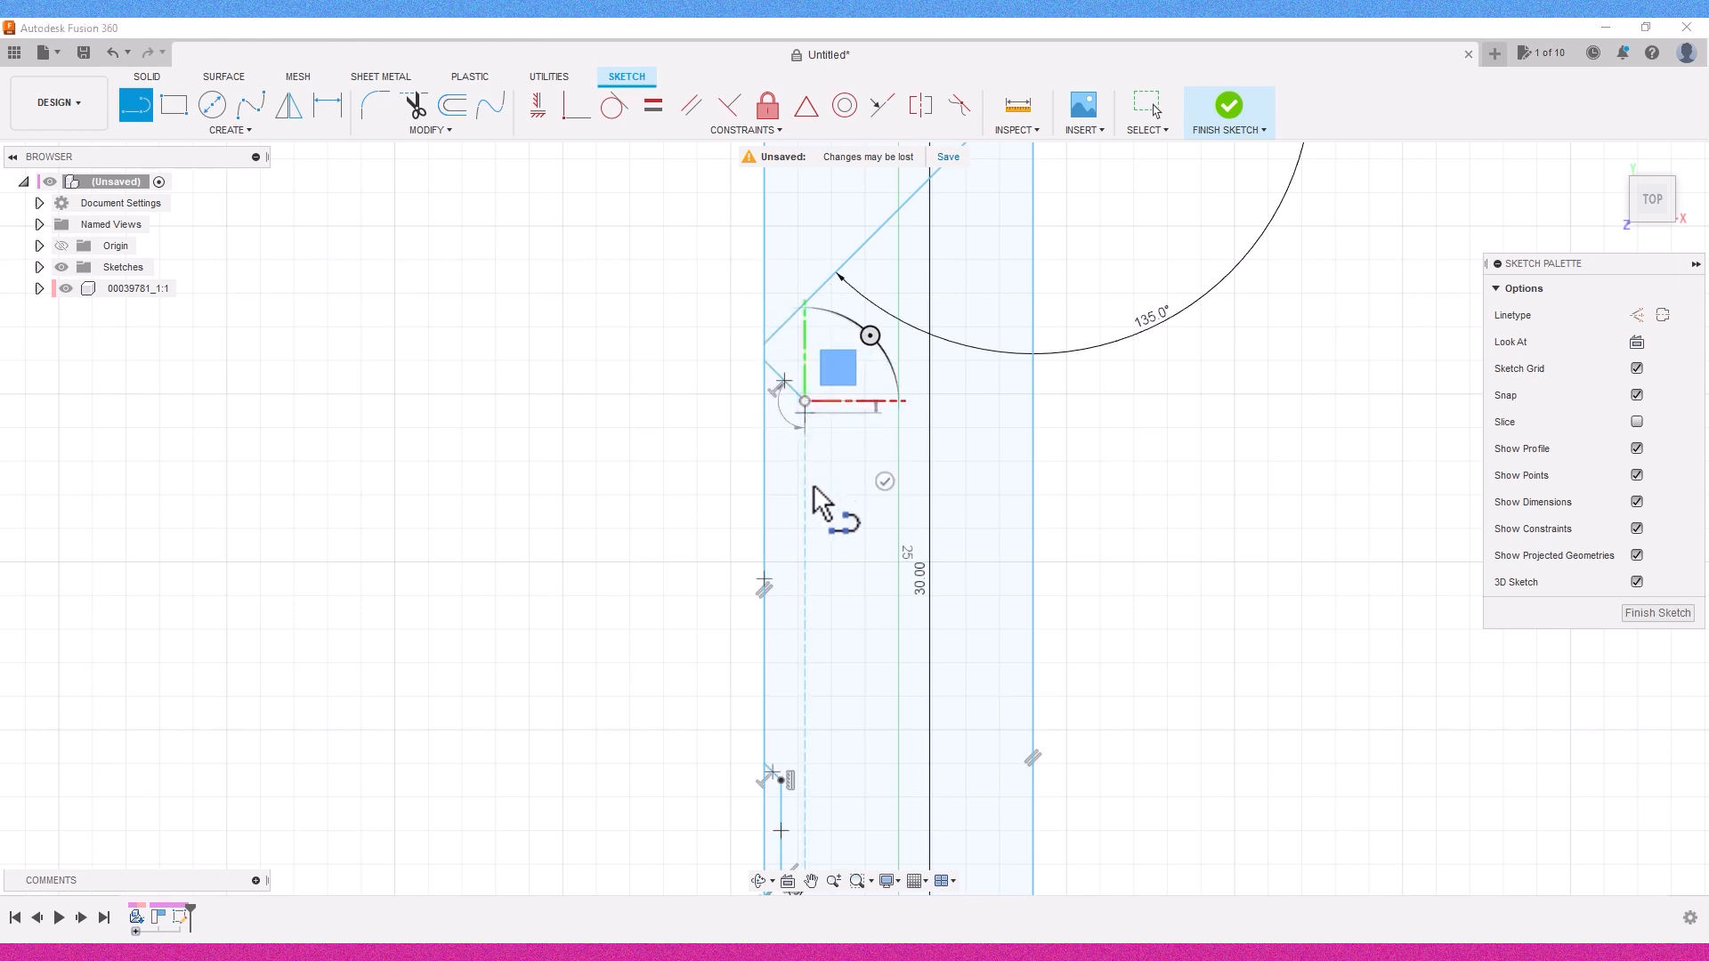
{"action": "left_click", "coordinate": [805, 664]}
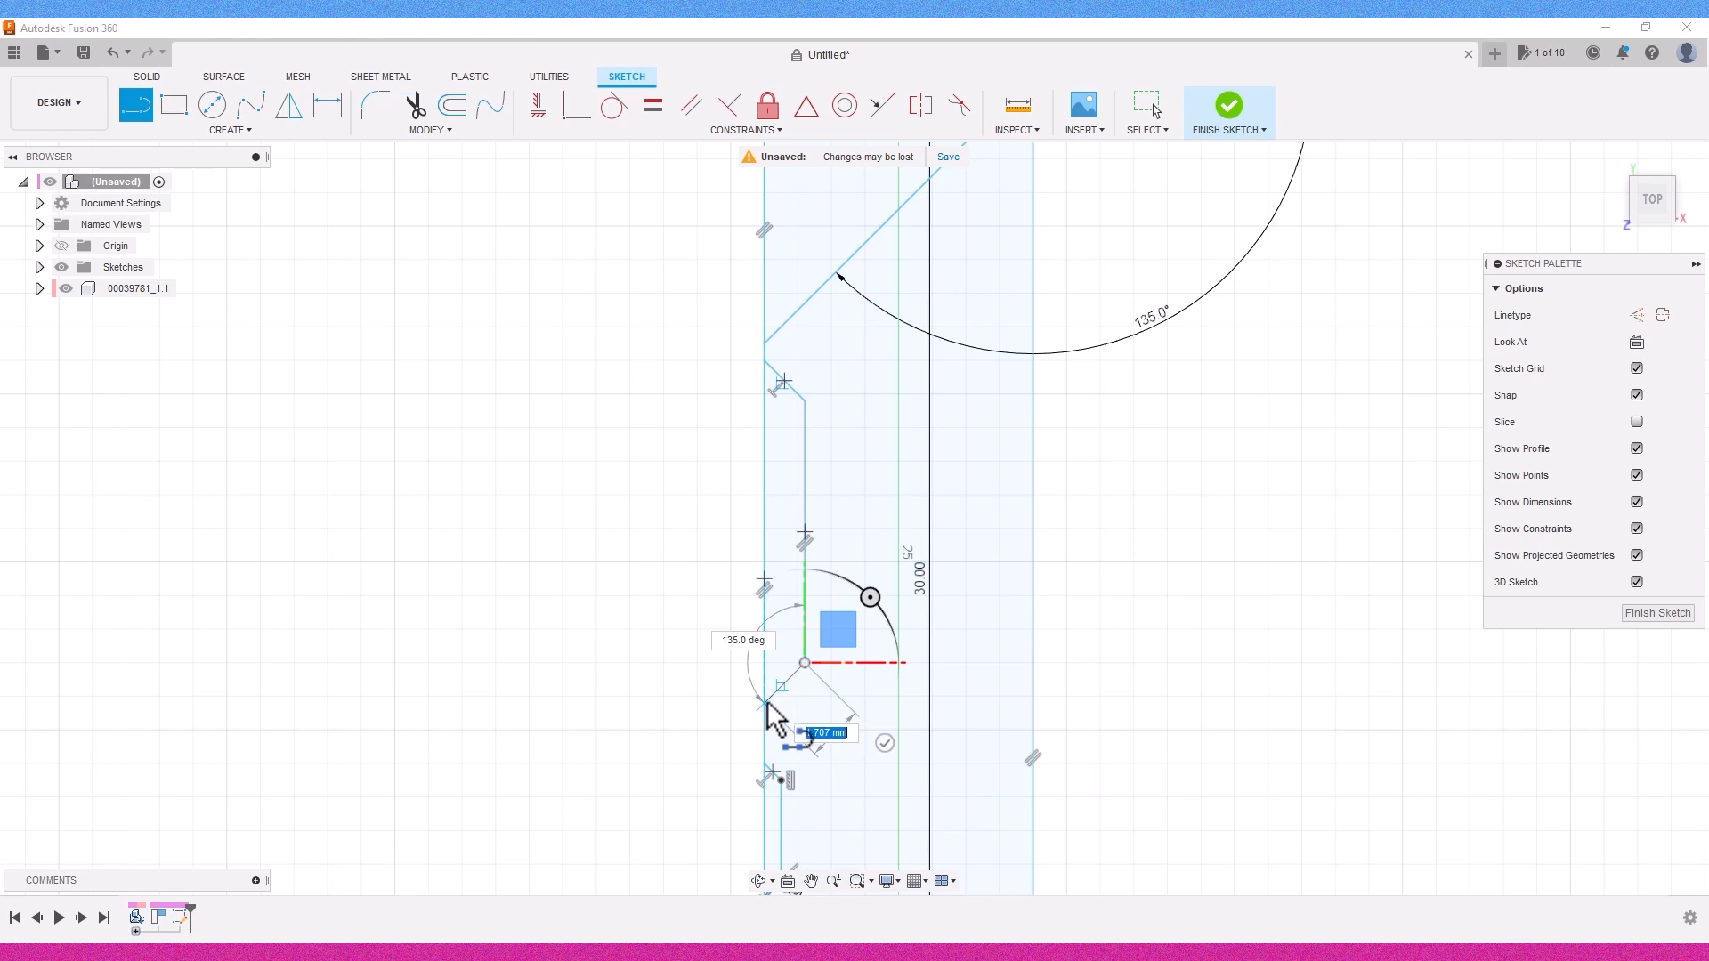
{"action": "scroll", "coordinate": [793, 761], "scroll_direction": "down", "scroll_amount": 3}
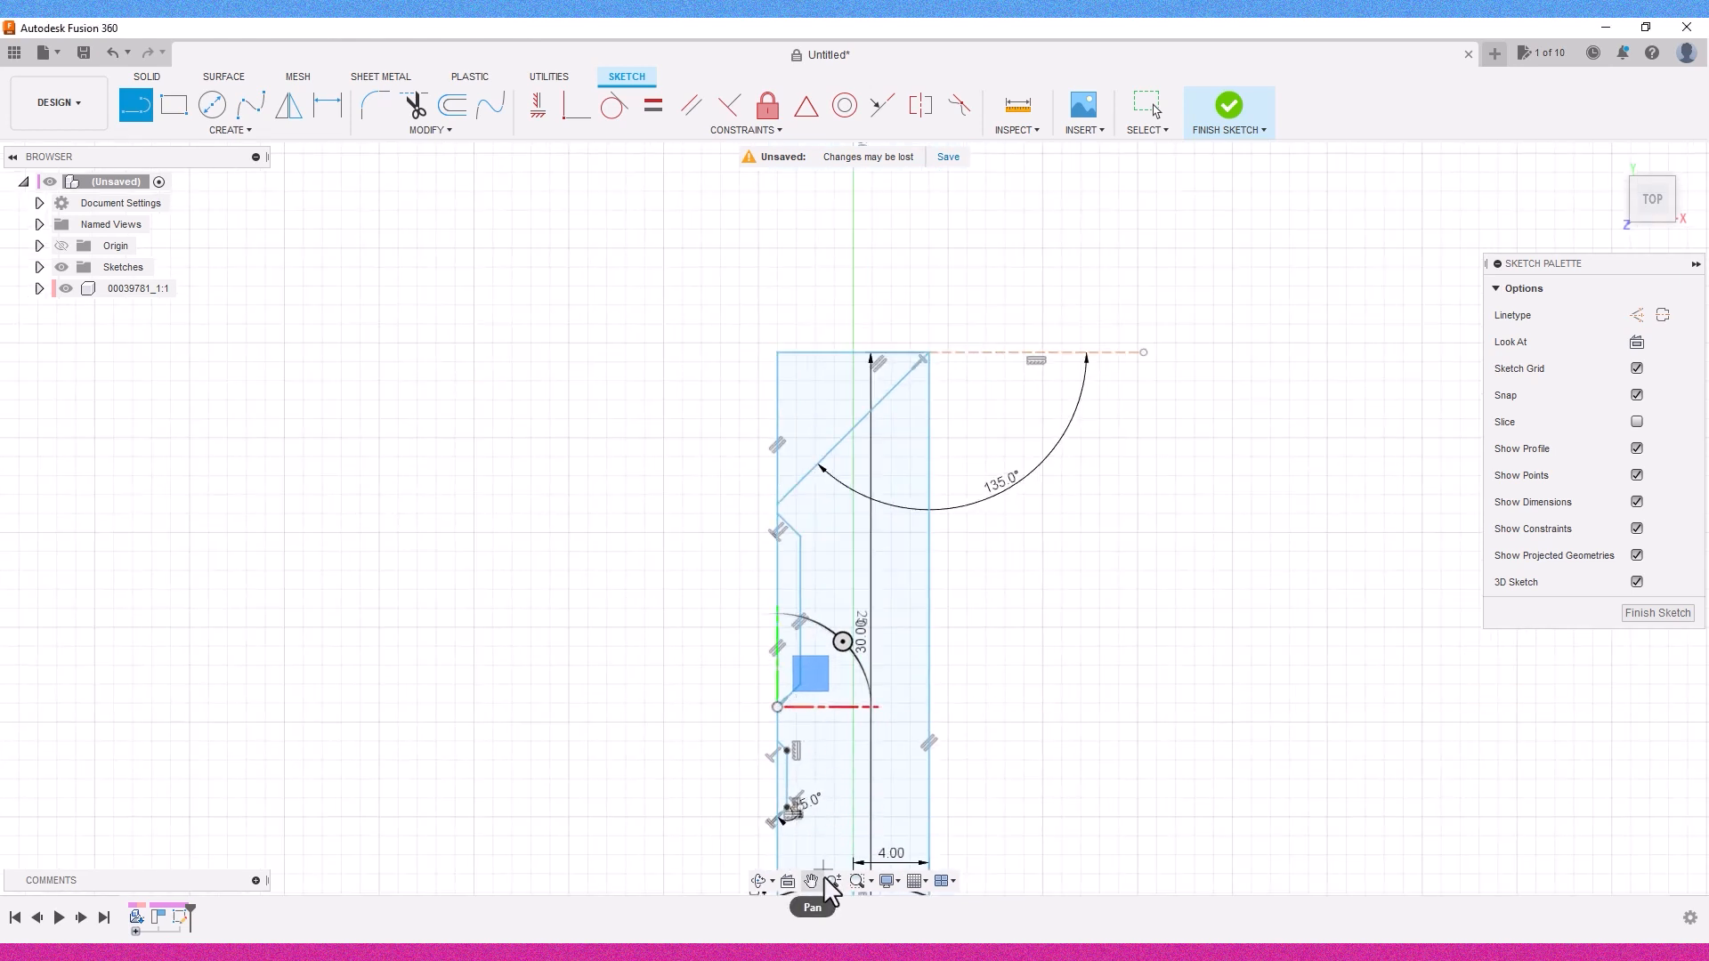
{"action": "middle_click_drag", "start_coordinate": [820, 783], "coordinate": [714, 599]}
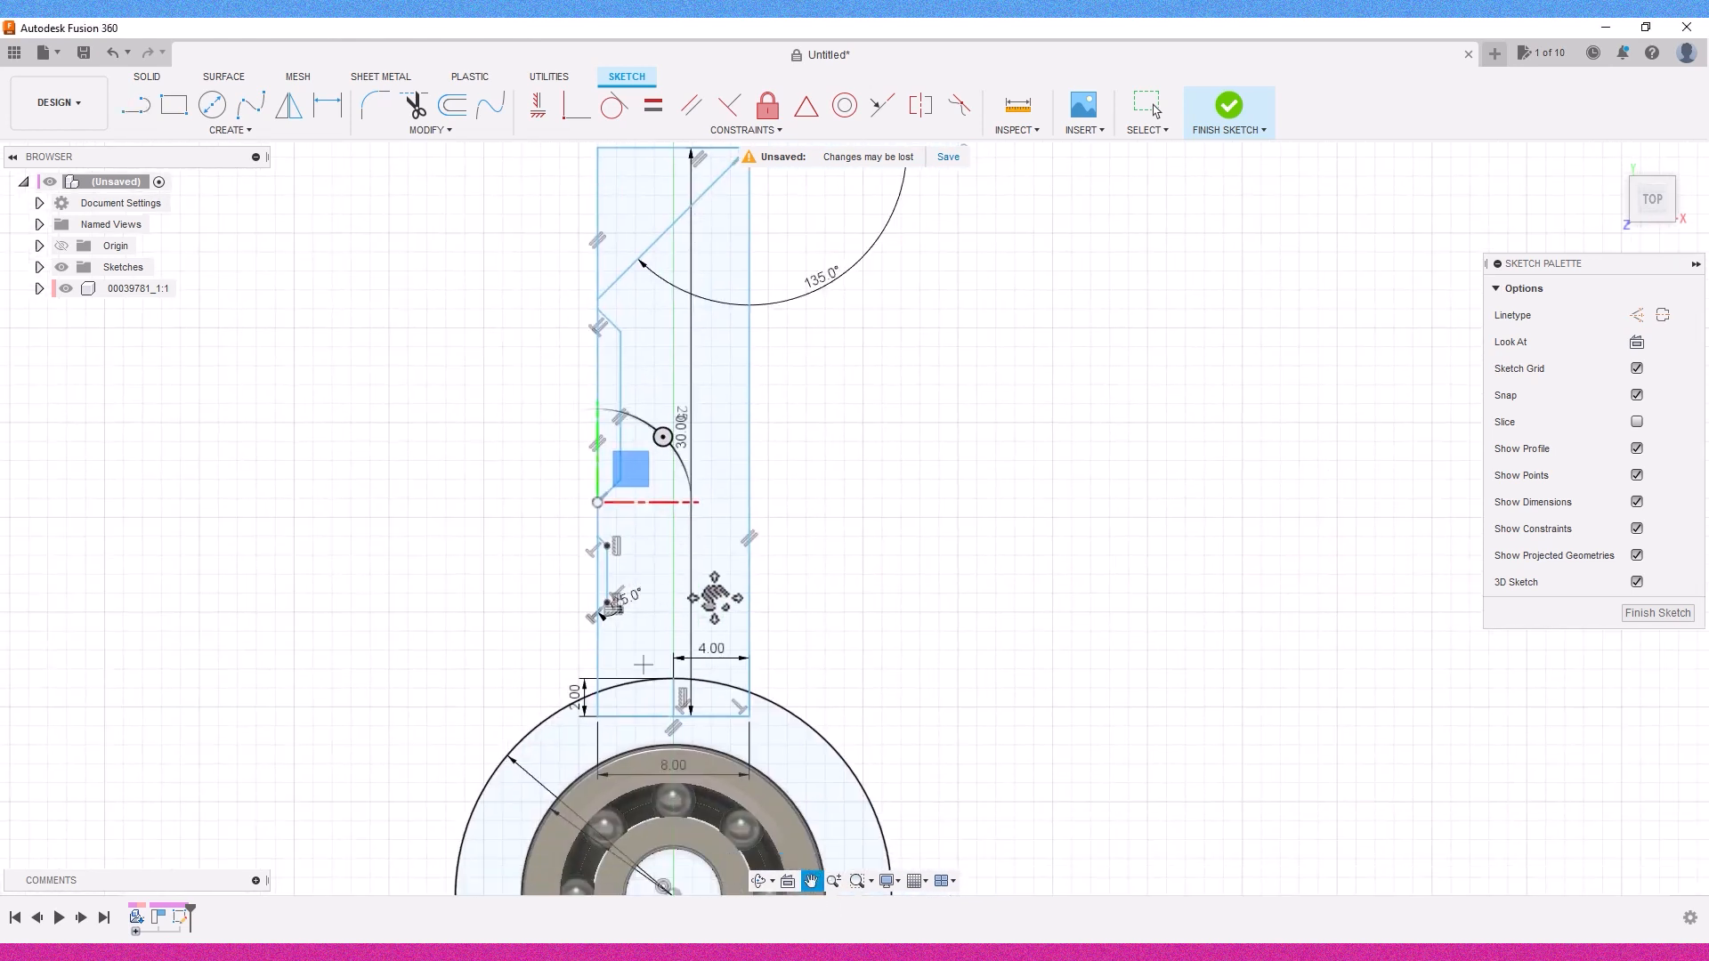
{"action": "left_click", "coordinate": [750, 349]}
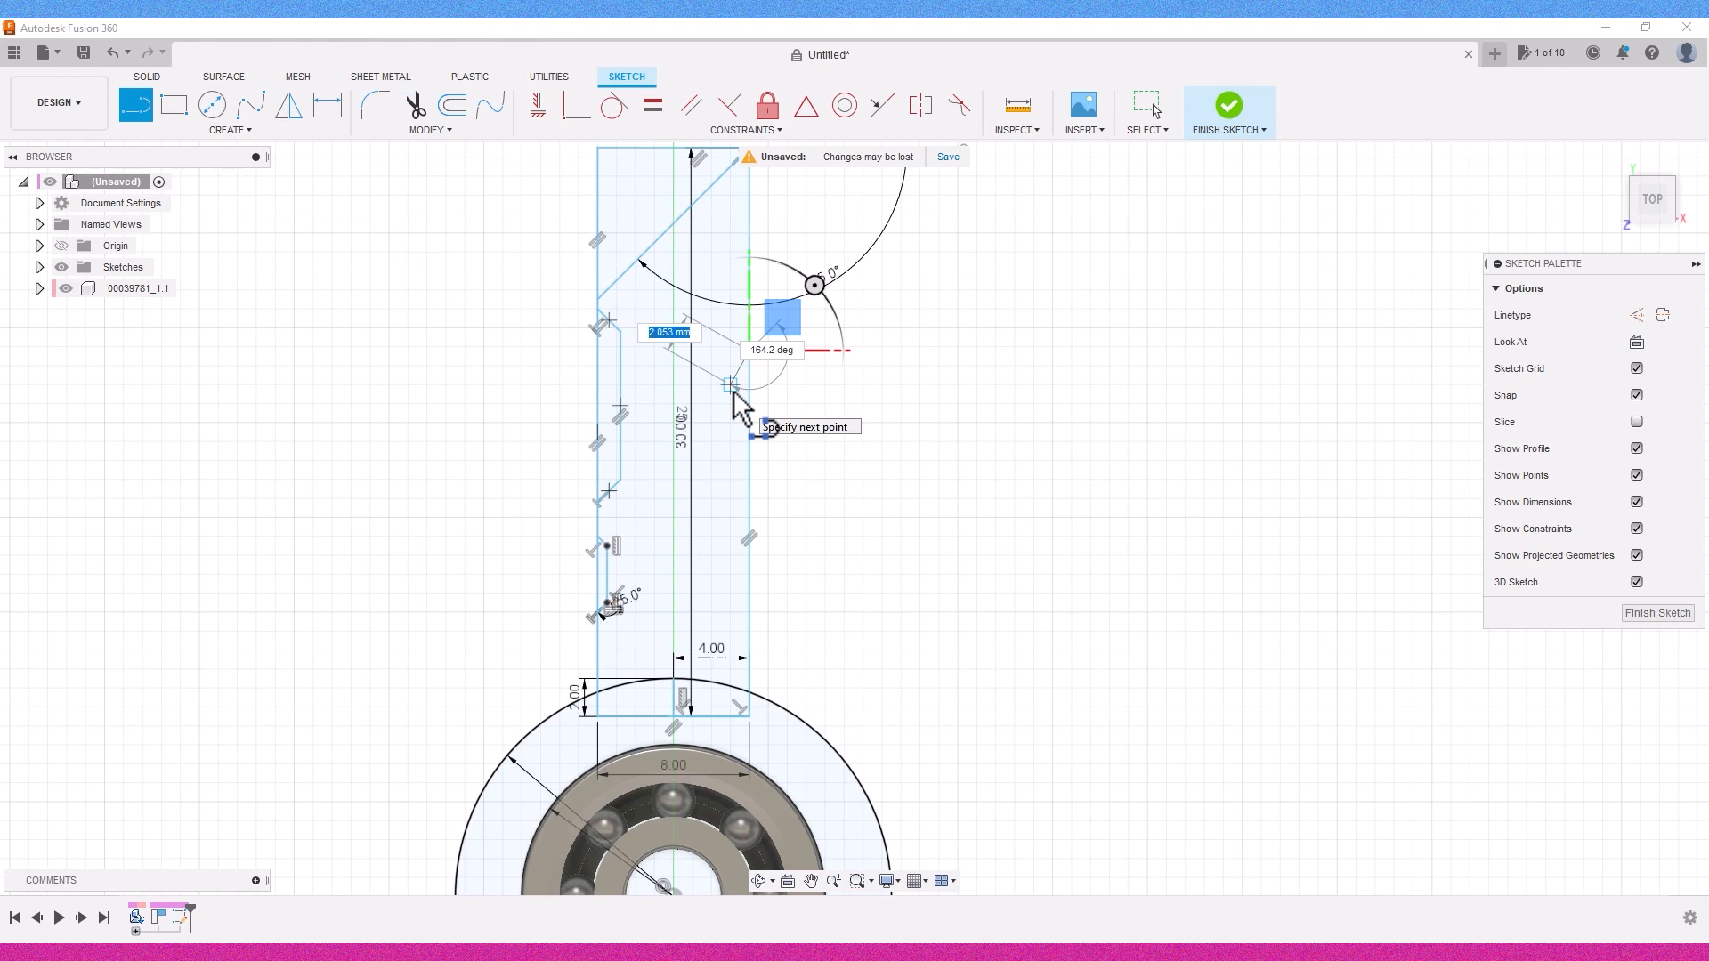
{"action": "key", "text": "Tab"}
{"action": "key", "text": "Tab"}
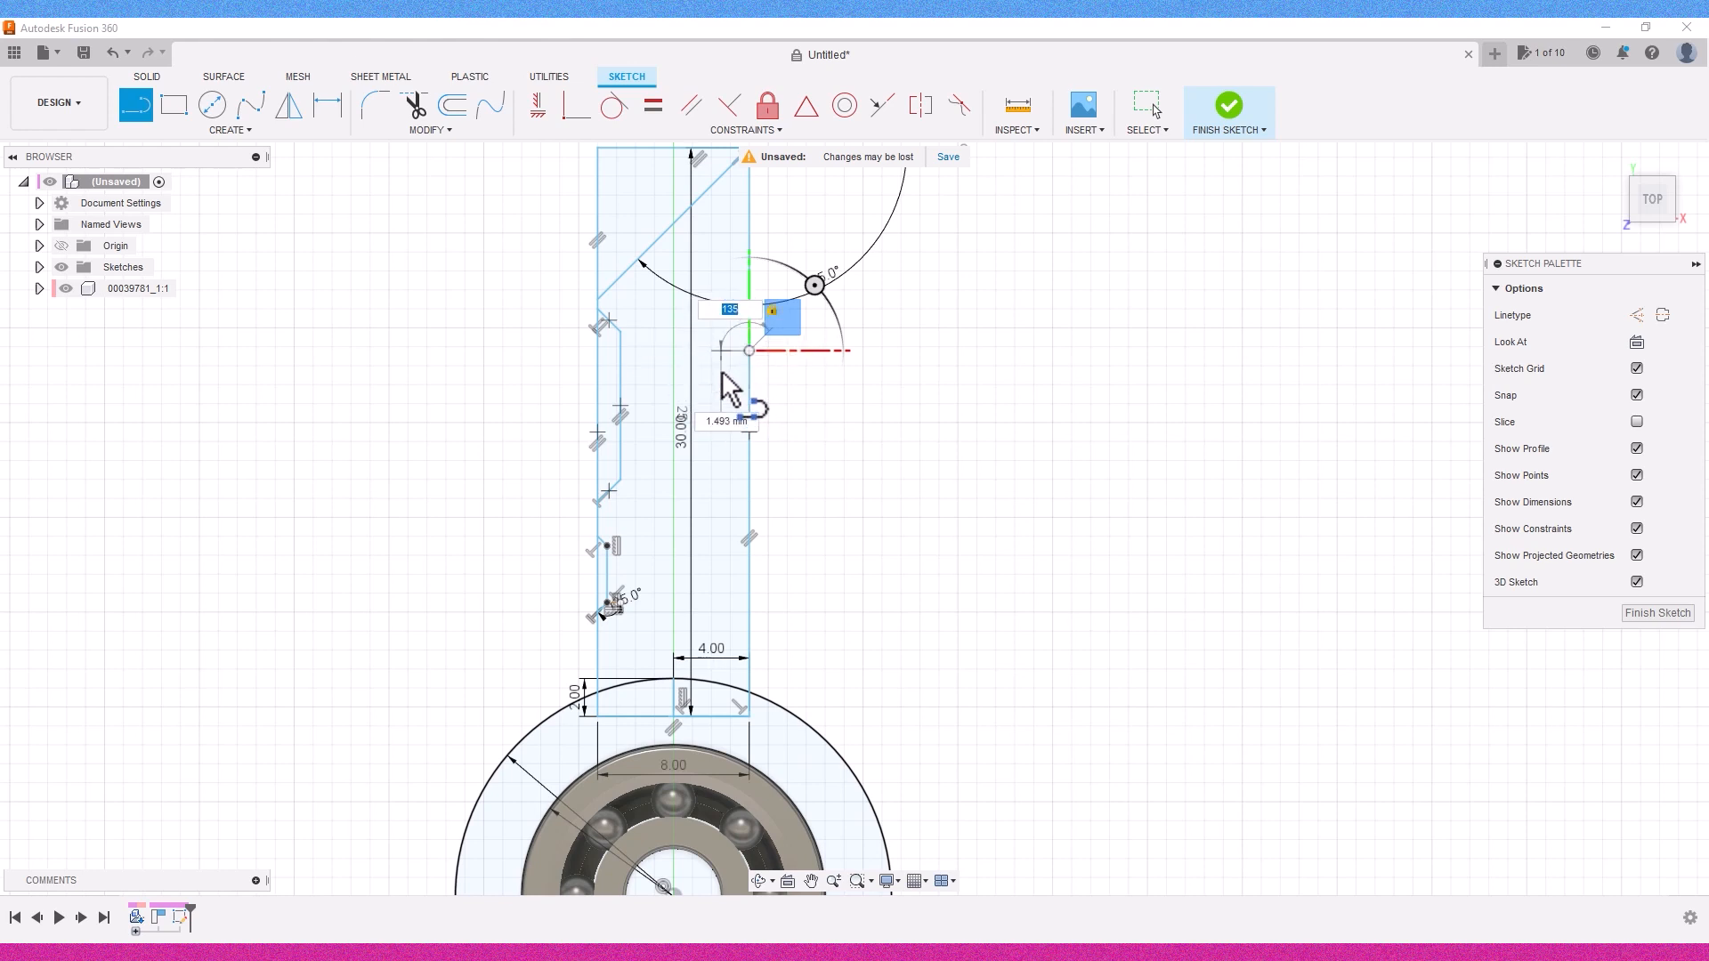
{"action": "scroll", "coordinate": [732, 392], "scroll_direction": "up", "scroll_amount": 2}
{"action": "scroll", "coordinate": [733, 412], "scroll_direction": "up", "scroll_amount": 1}
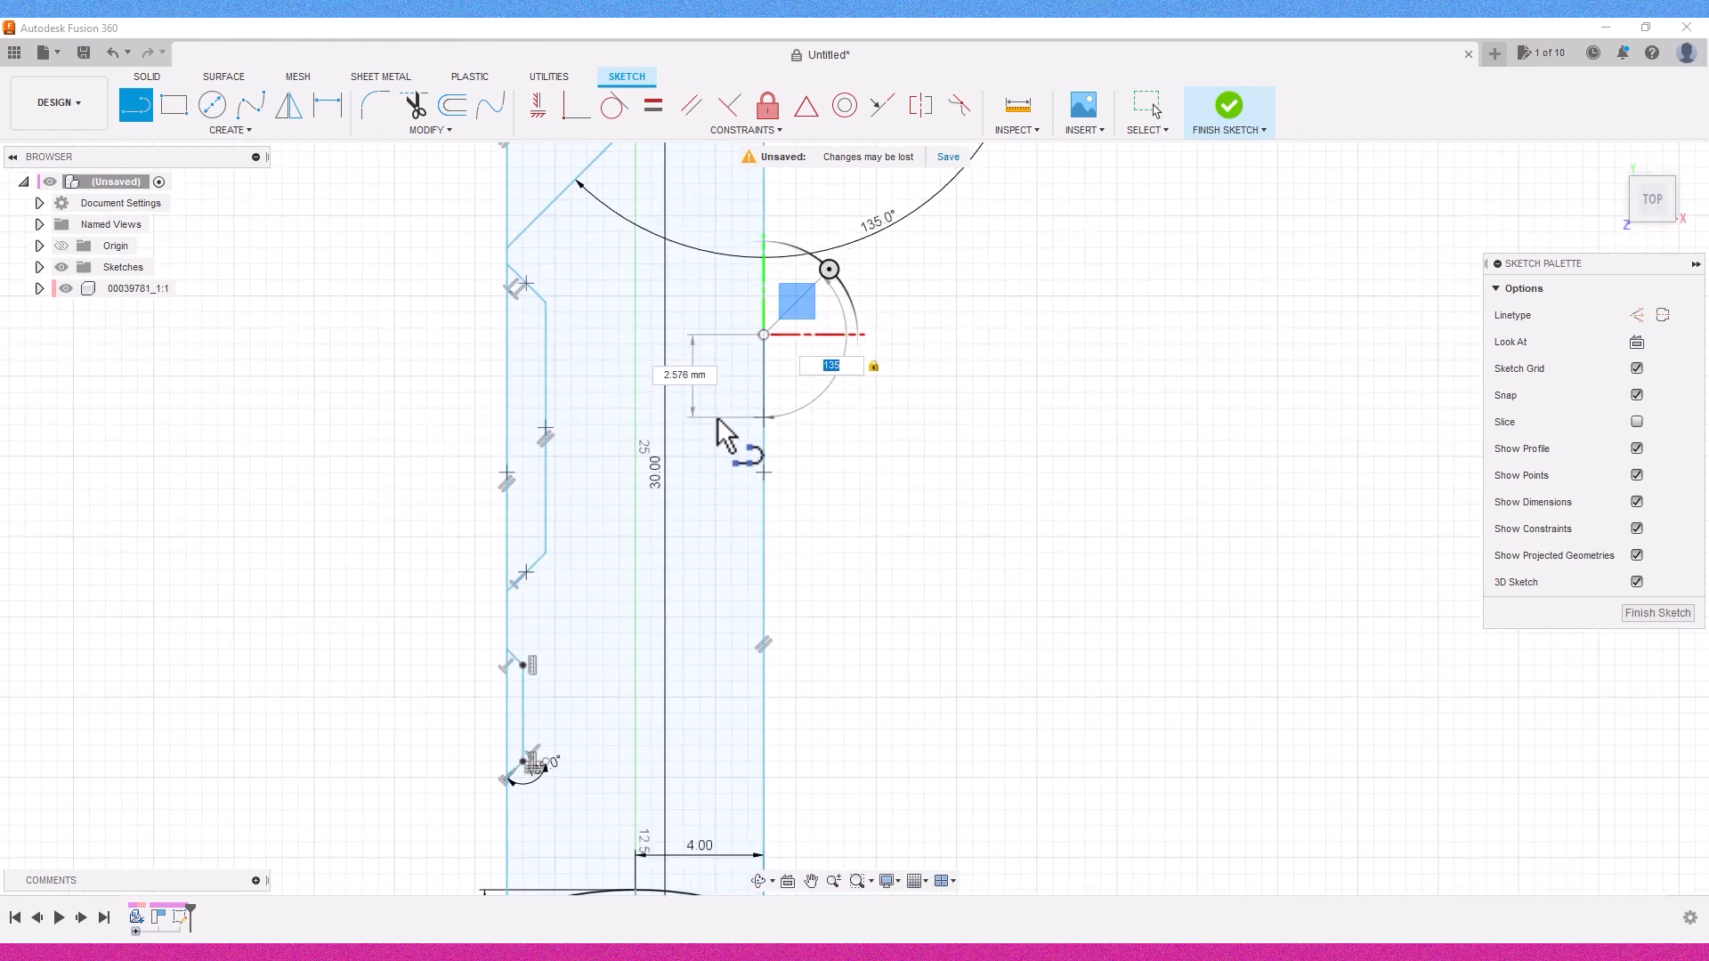
{"action": "right_click", "coordinate": [698, 374]}
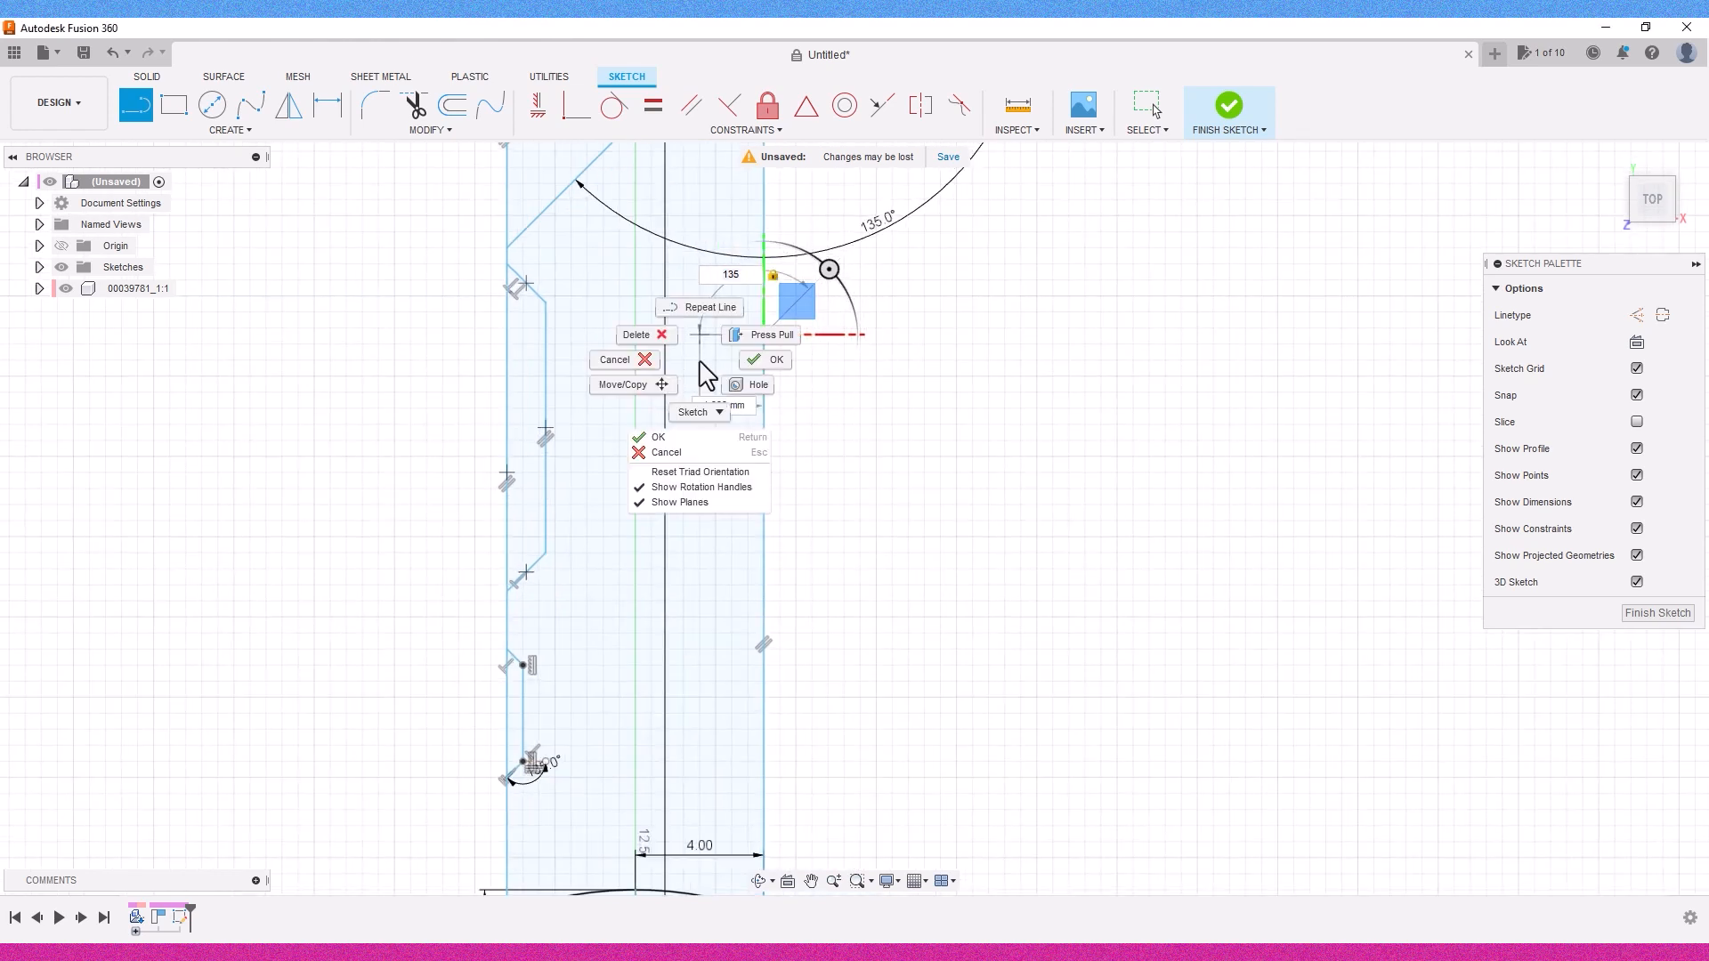
{"action": "left_click", "coordinate": [671, 317]}
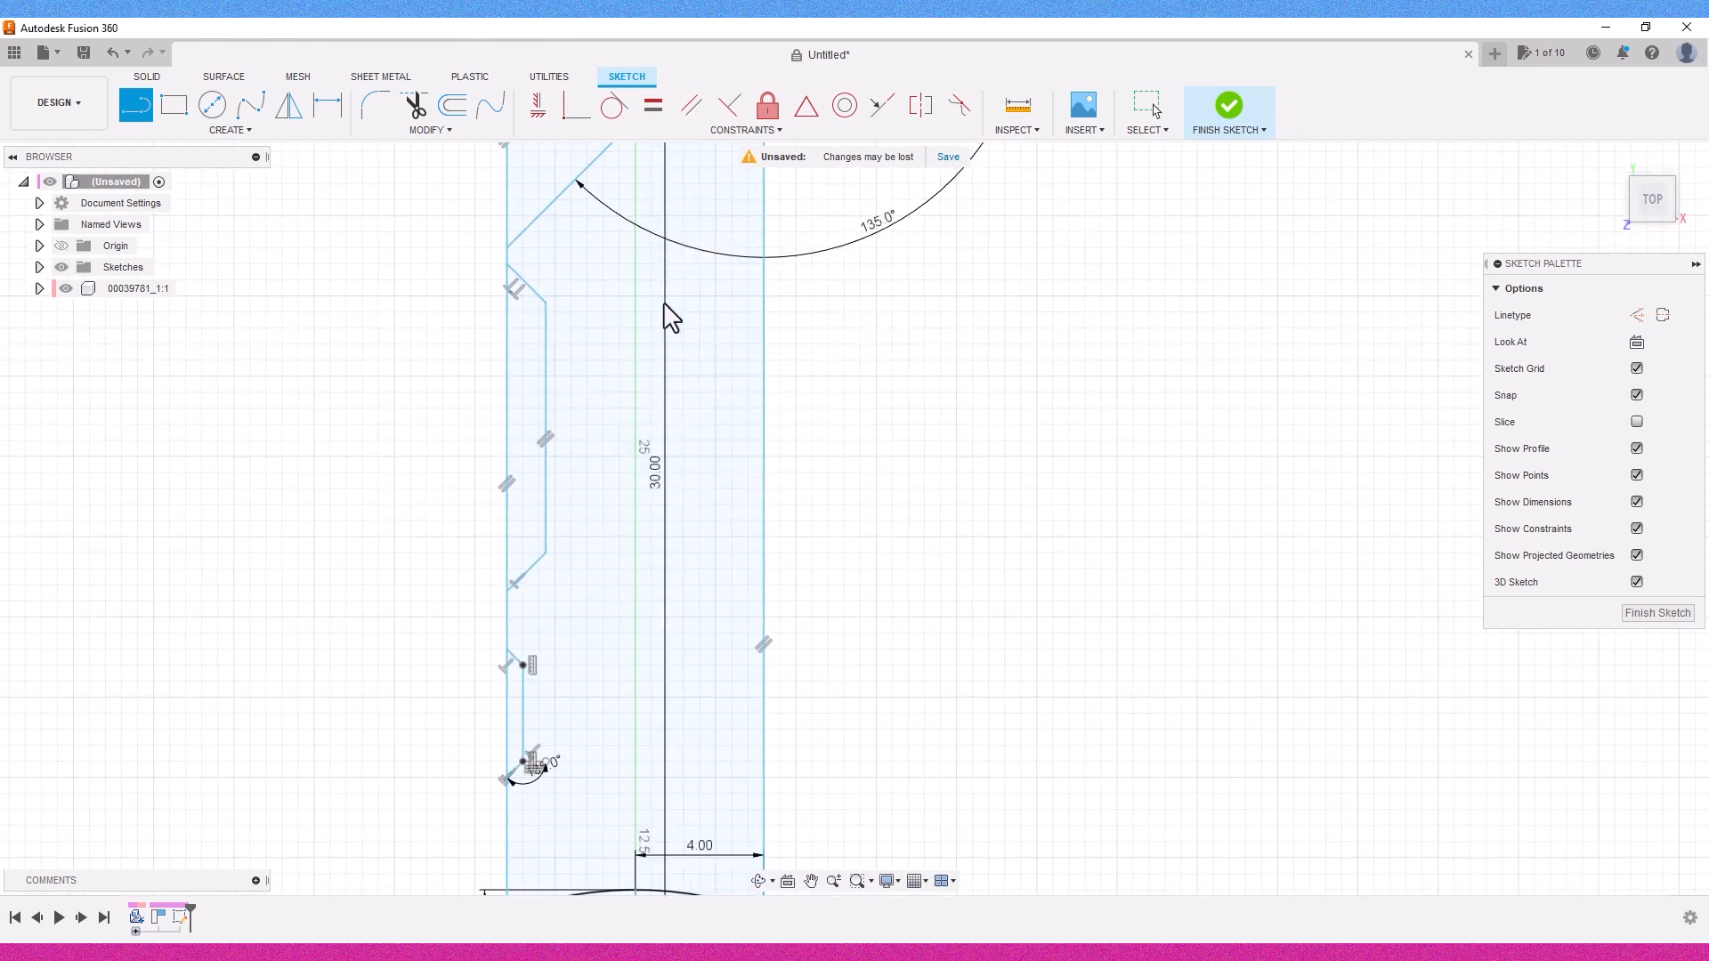
Step: Sketch a vertical line along the rectangle's right edge and a 2.5 mm line at 135° running inward from near its upper end
{"action": "left_click", "coordinate": [764, 273]}
{"action": "left_click", "coordinate": [763, 841]}
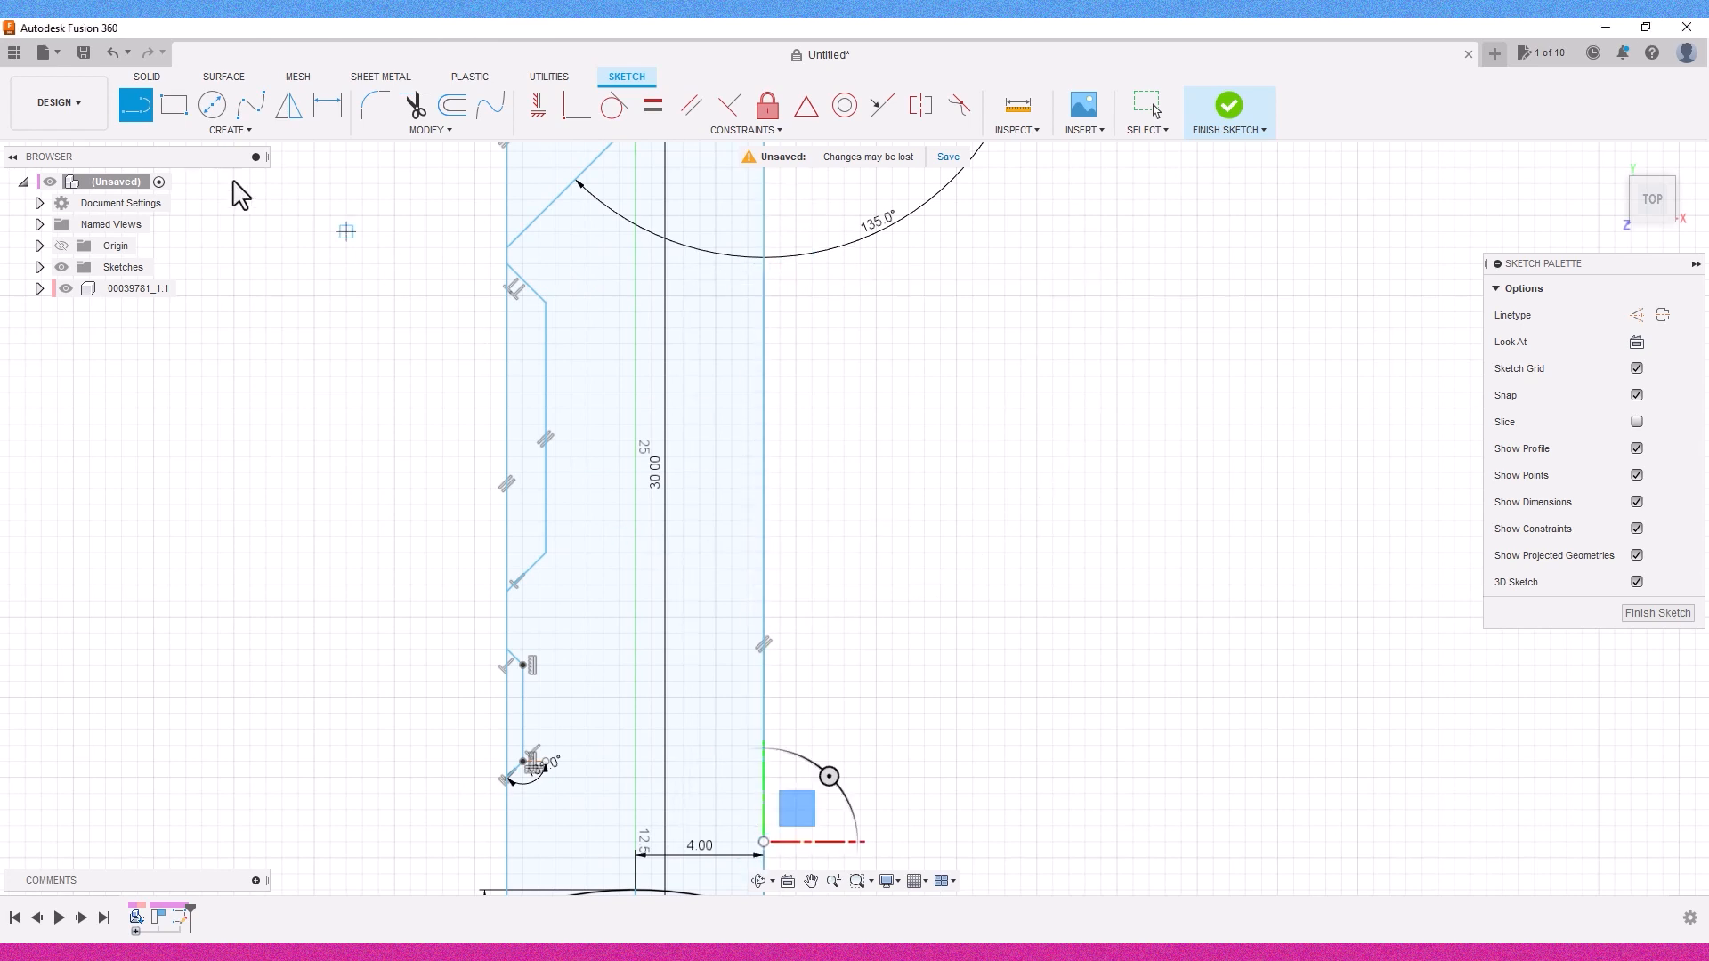
{"action": "left_click", "coordinate": [764, 297]}
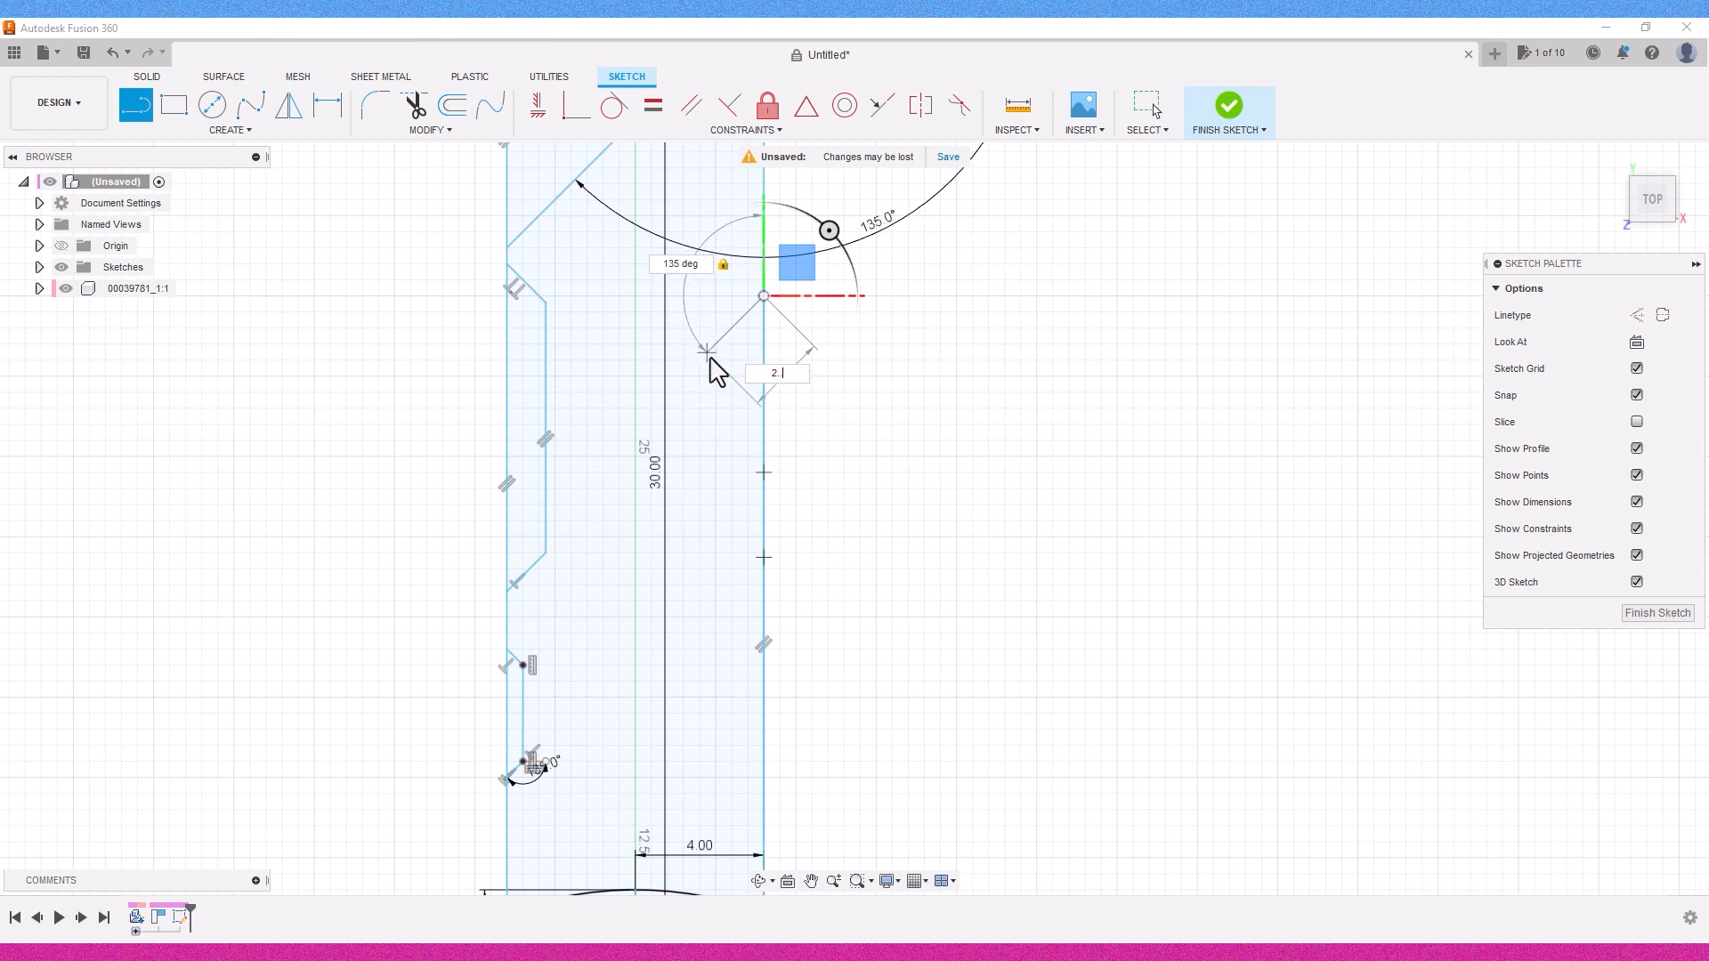
{"action": "key", "text": "Return"}
{"action": "key", "text": "Escape"}
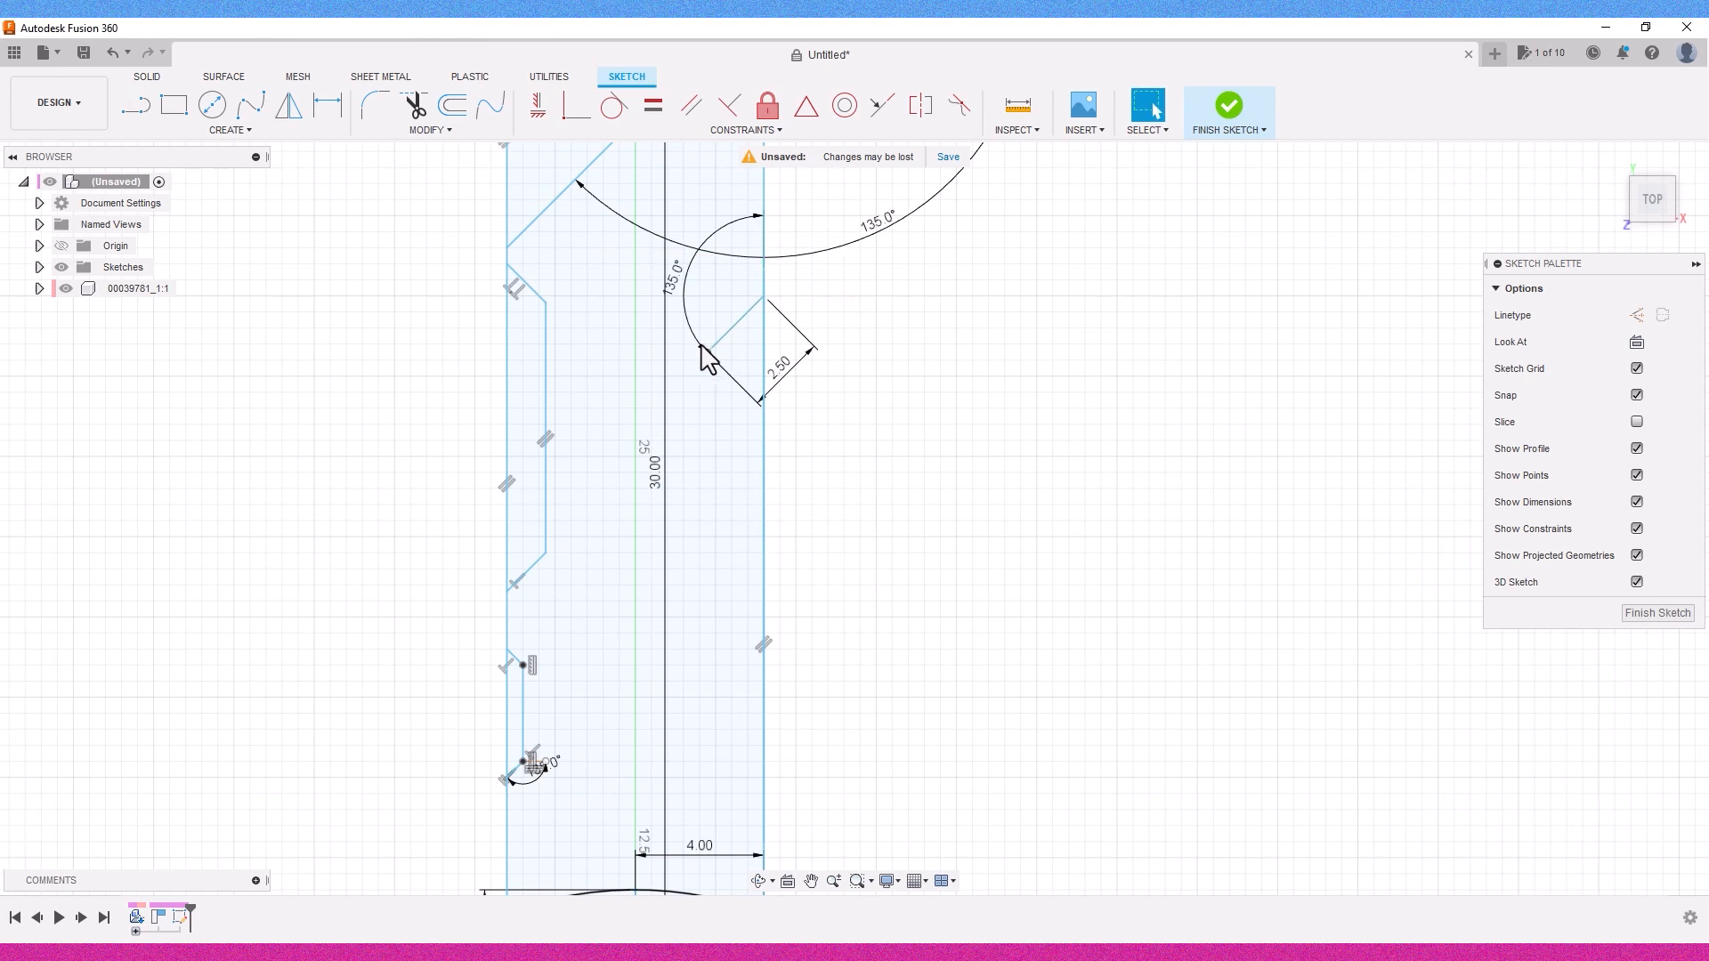
Step: Complete the right-edge notch with a vertical inner line and a 135° line running back out to the arm's right edge
{"action": "left_click", "coordinate": [135, 107]}
{"action": "left_click", "coordinate": [707, 352]}
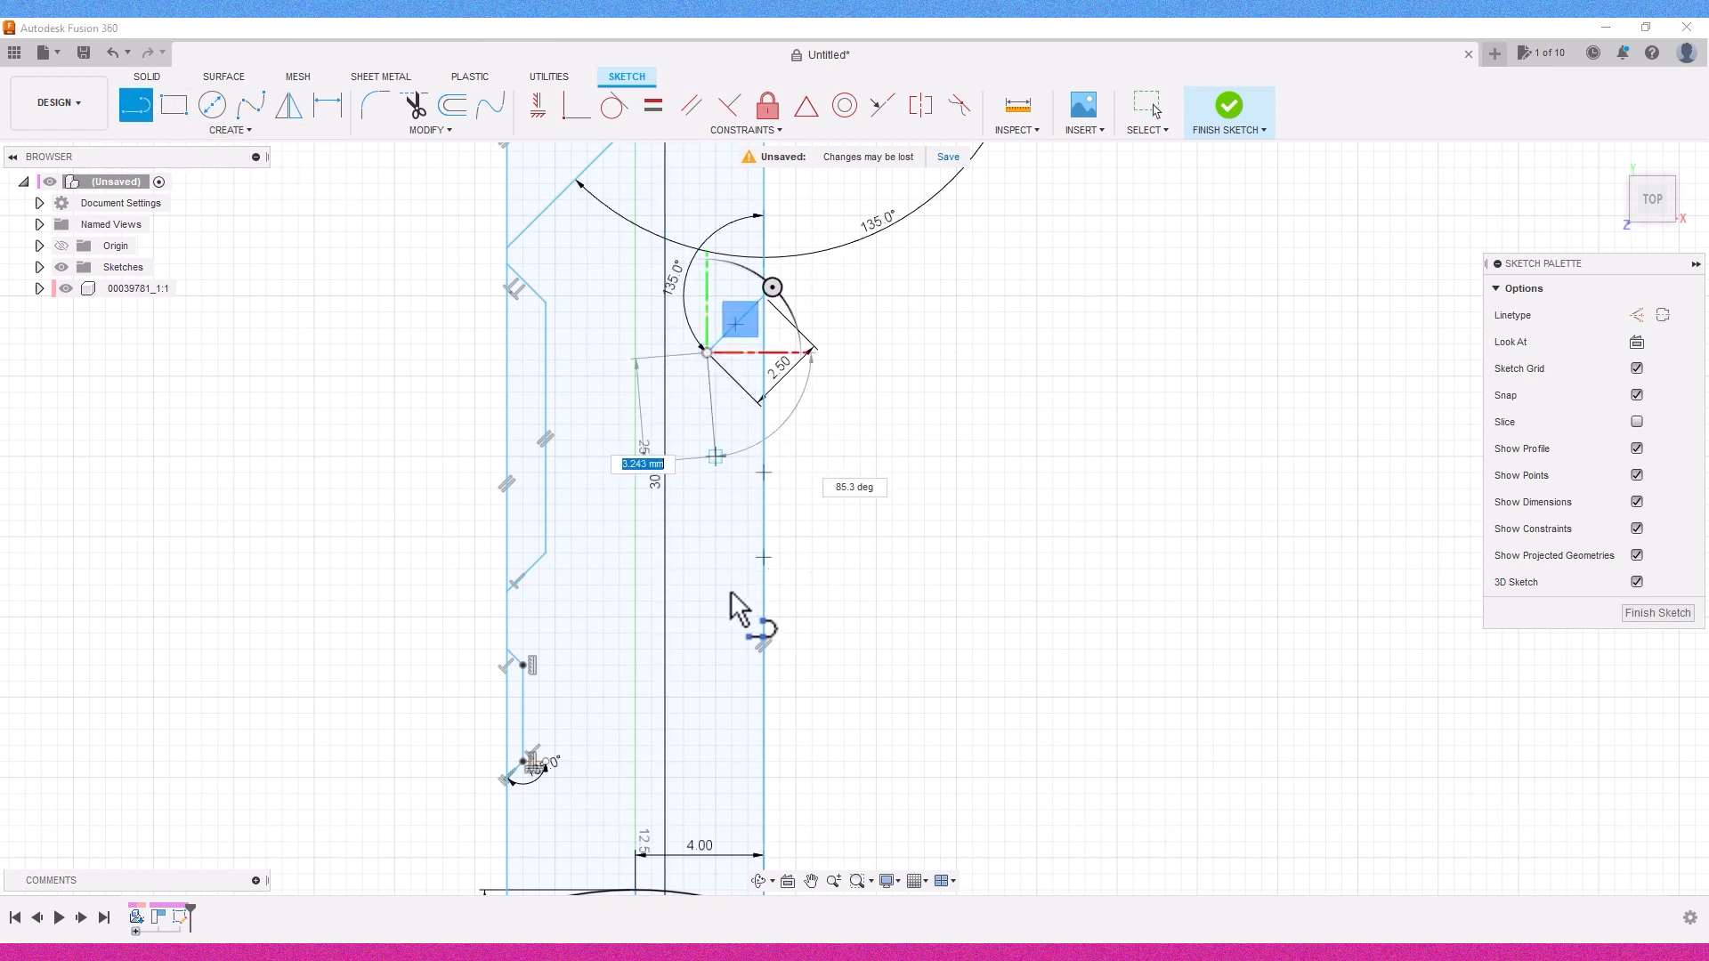
{"action": "left_click", "coordinate": [707, 665]}
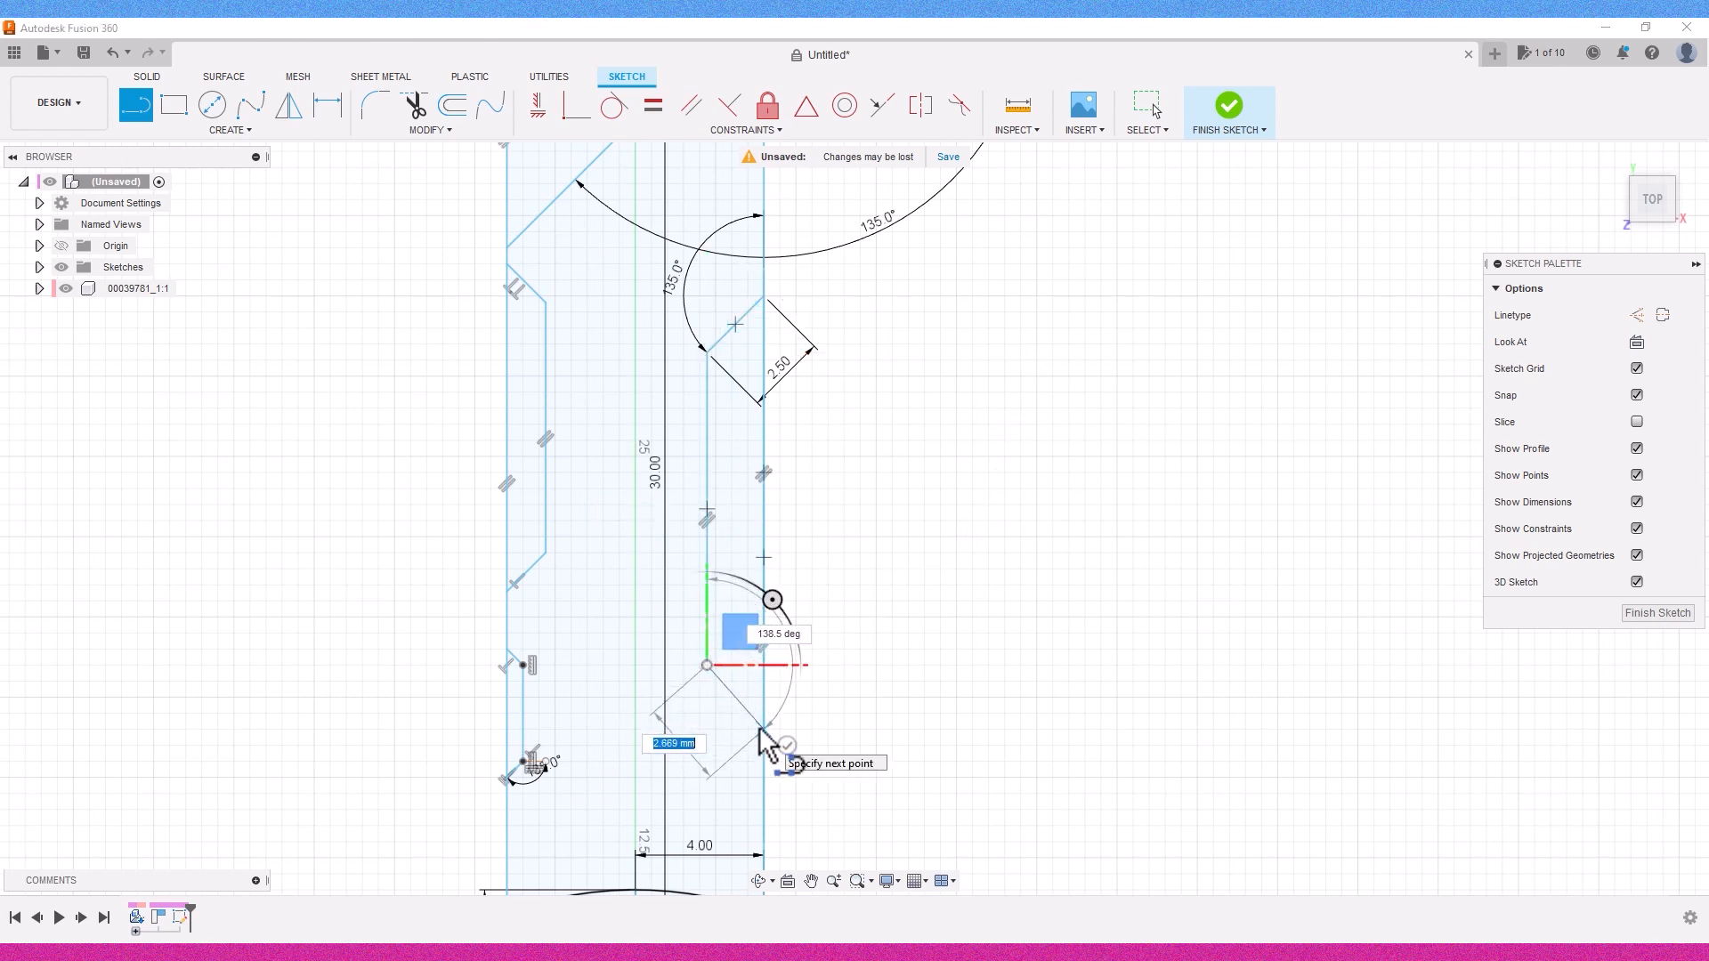
{"action": "key", "text": "Tab"}
{"action": "key", "text": "Tab"}
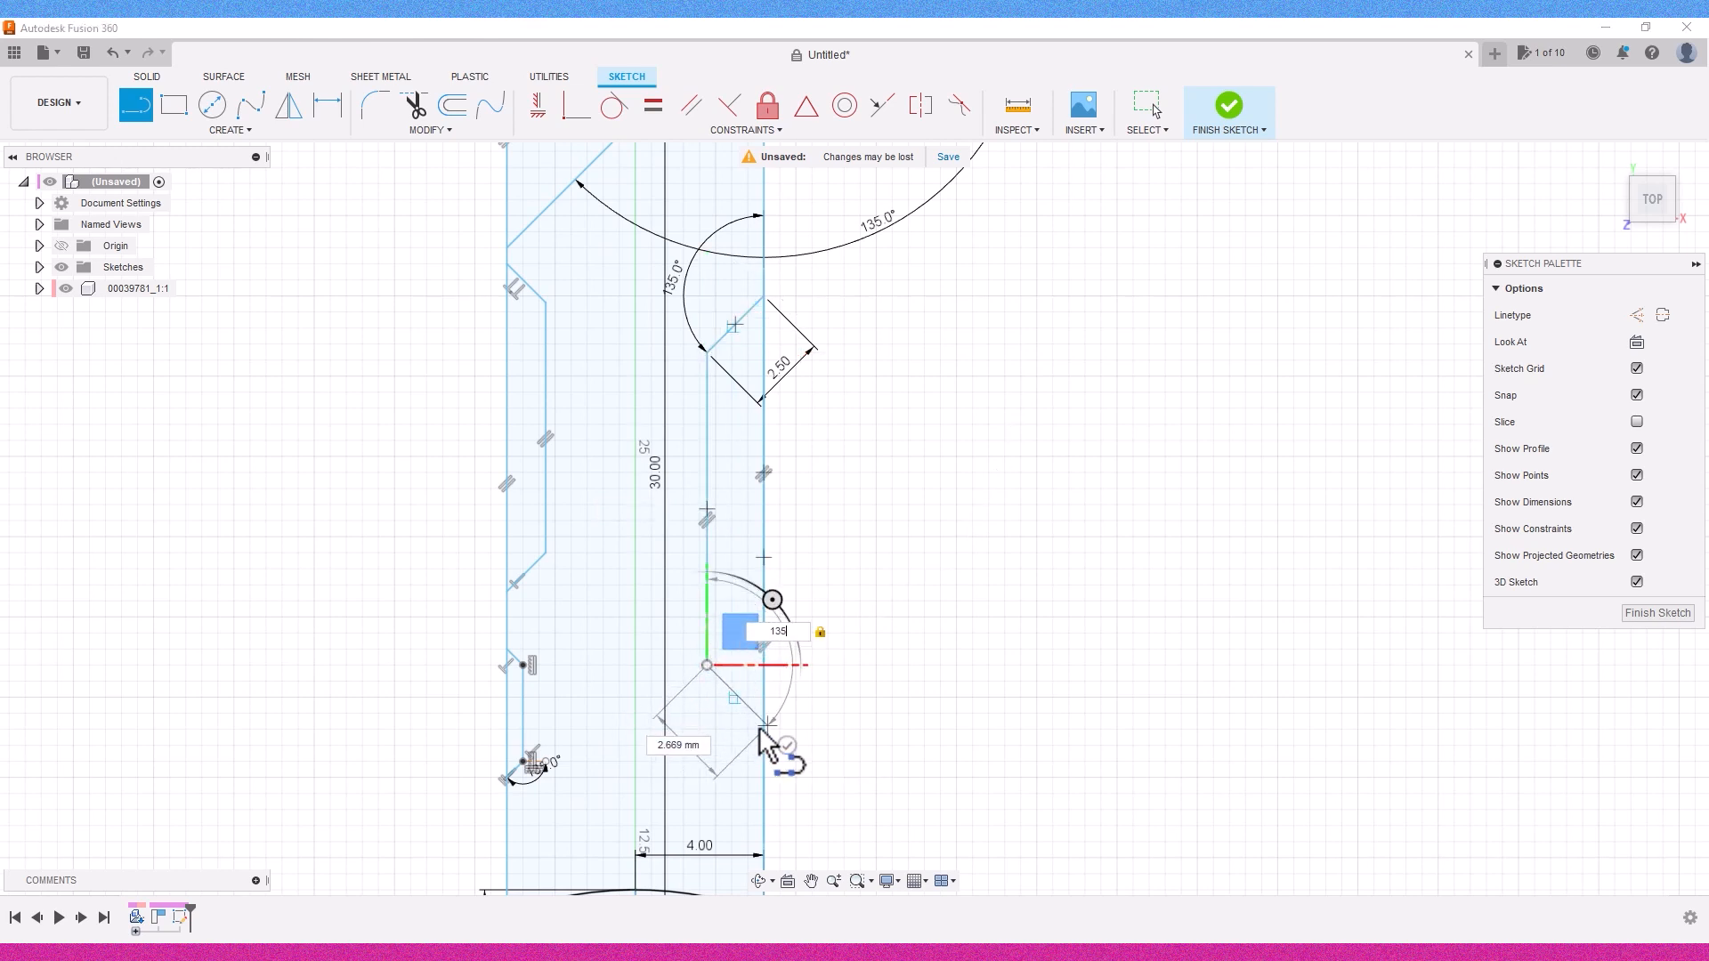
{"action": "left_click", "coordinate": [766, 720]}
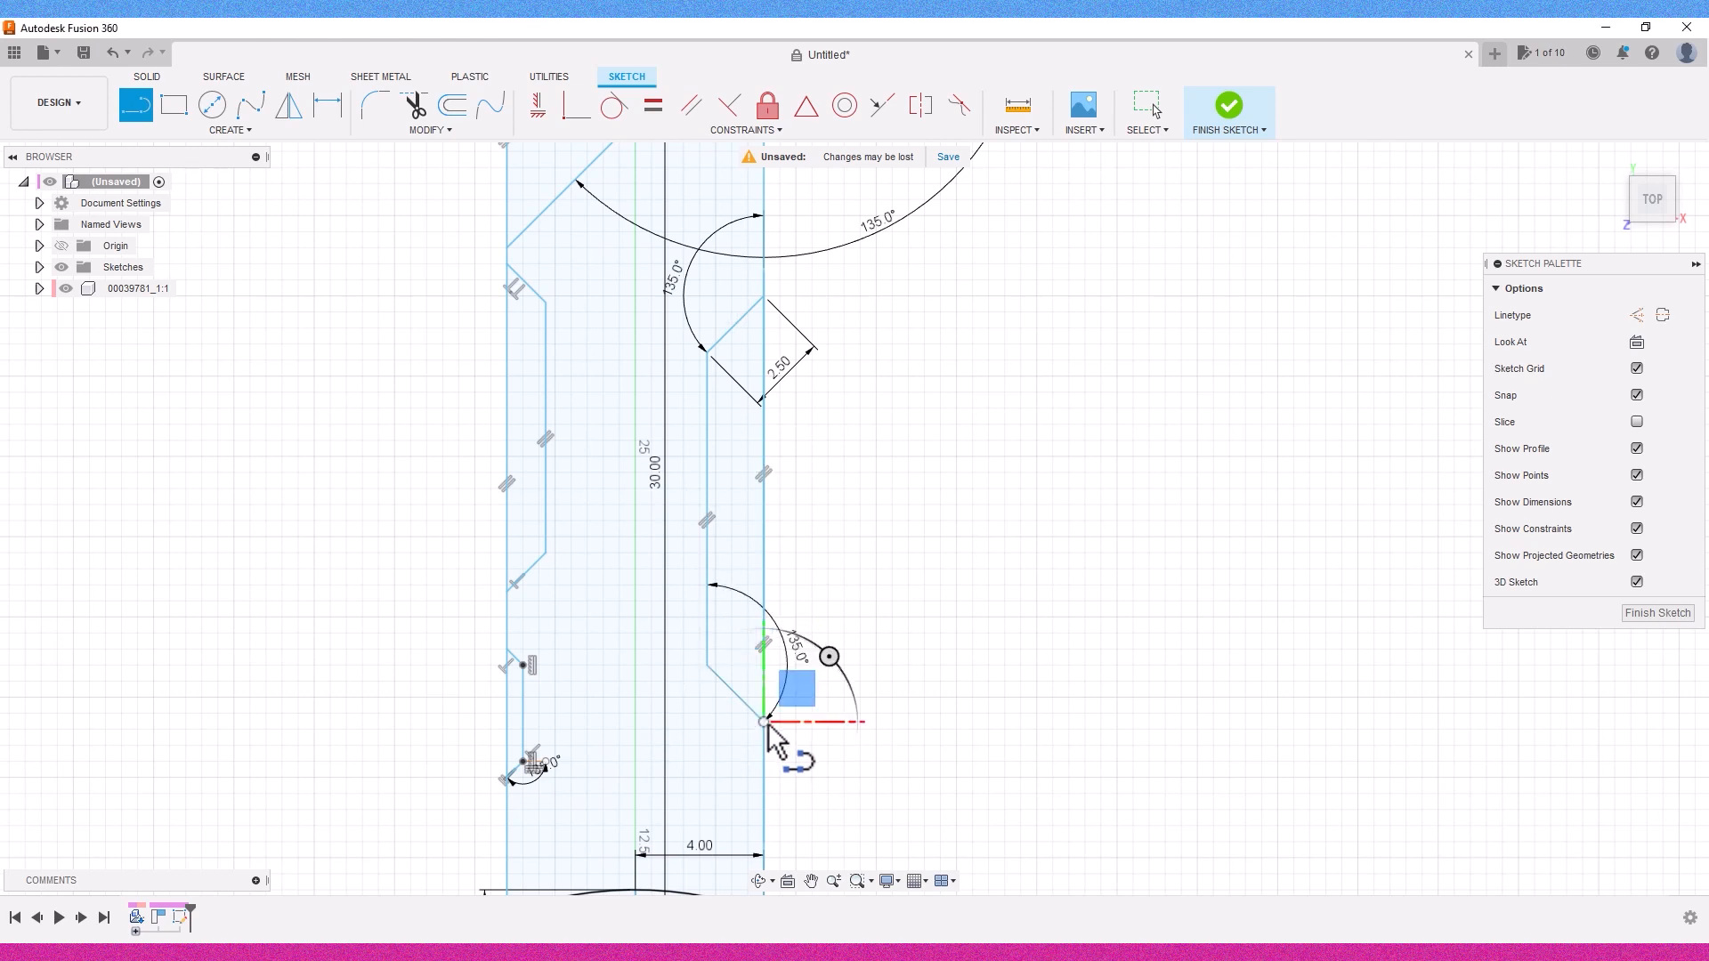
Step: Sketch a diagonal about 9.6 mm long at 90° from the upper left notch's top inner corner to the arm's right edge
{"action": "scroll", "coordinate": [761, 781], "scroll_direction": "down", "scroll_amount": 2}
{"action": "scroll", "coordinate": [713, 406], "scroll_direction": "up", "scroll_amount": 1}
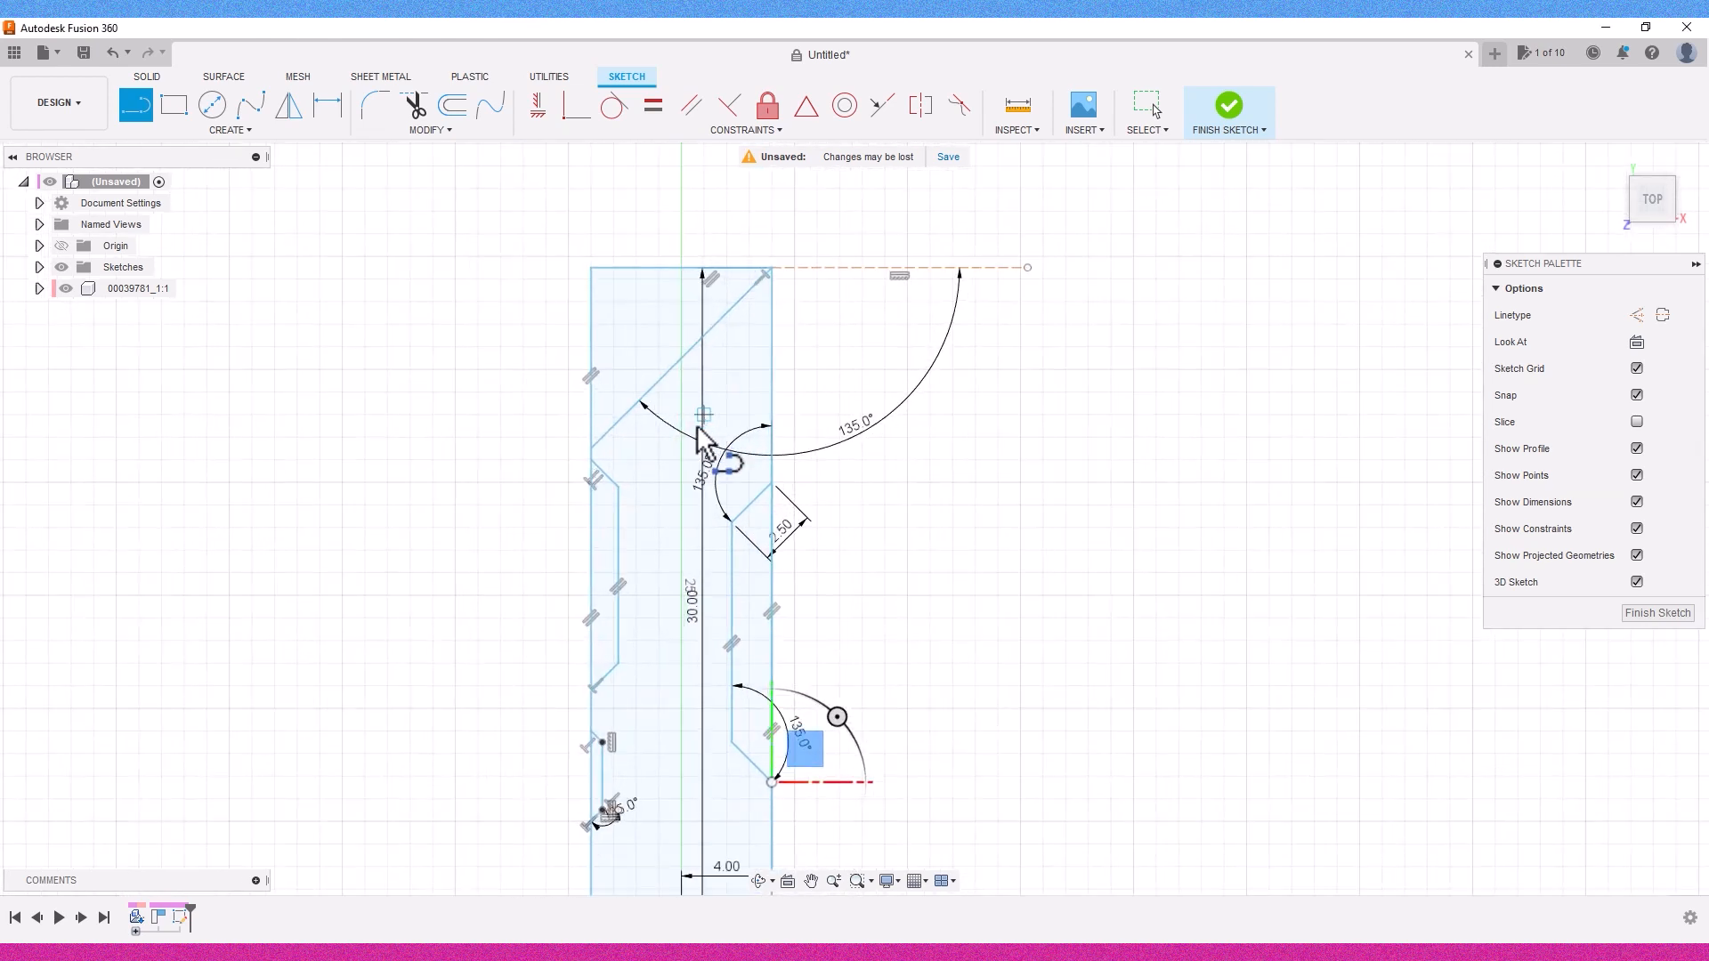
{"action": "left_click", "coordinate": [617, 486]}
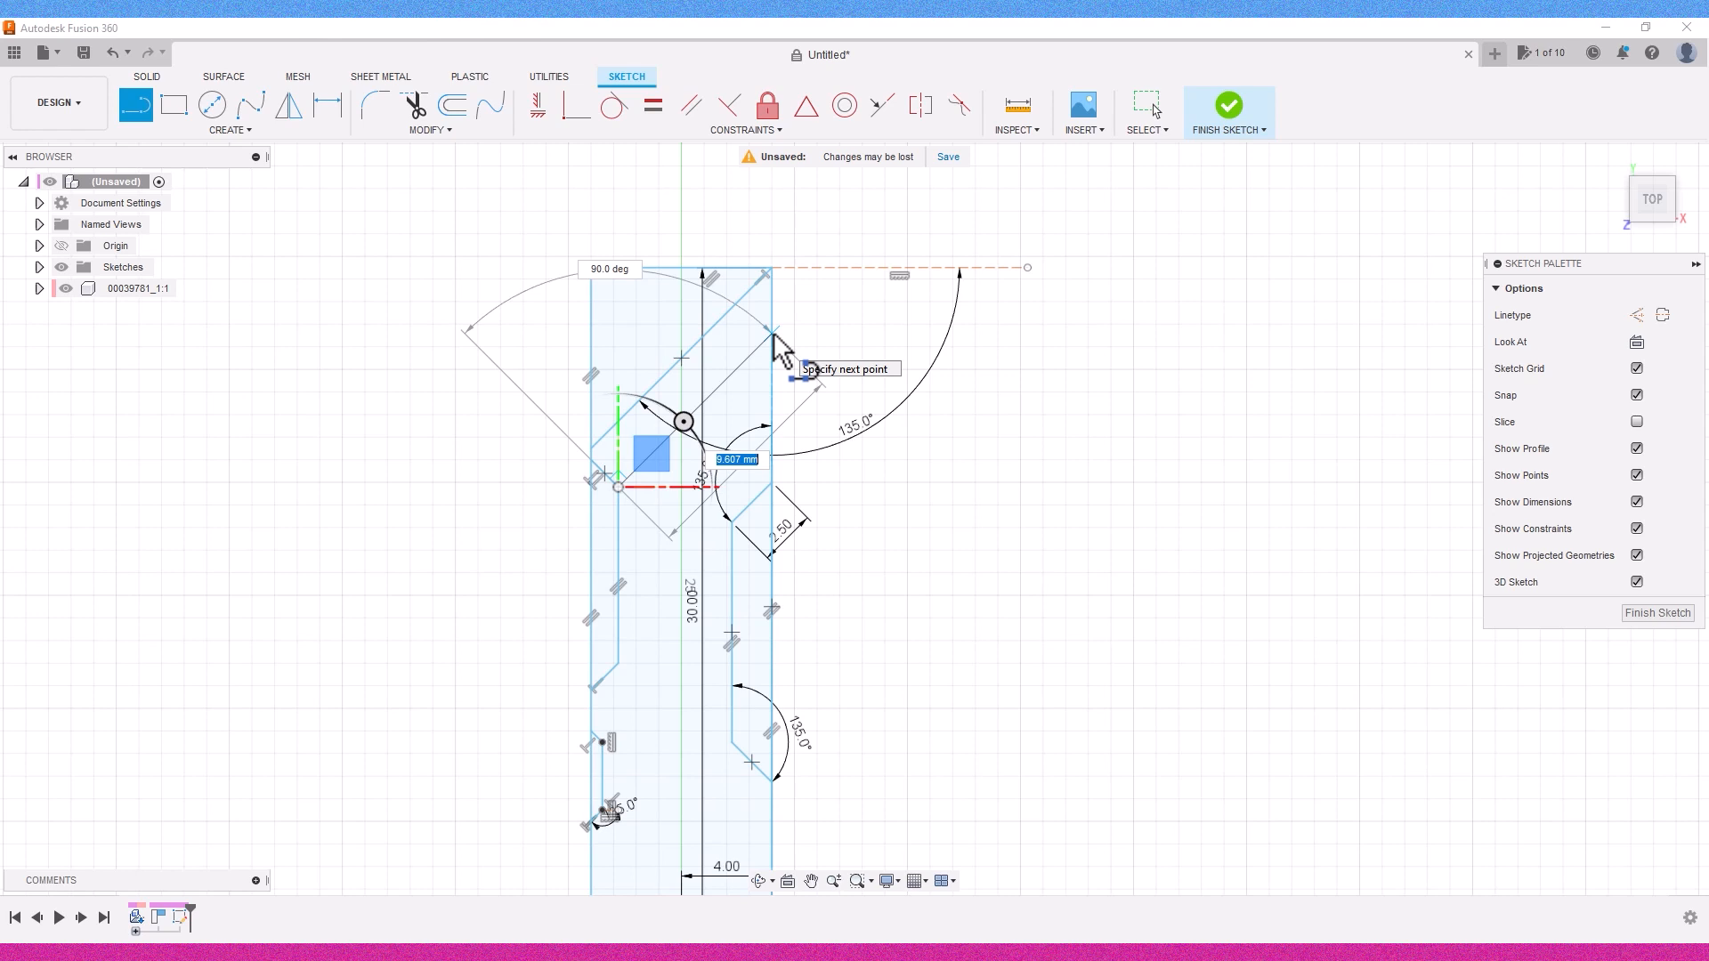
{"action": "left_click", "coordinate": [771, 334]}
{"action": "scroll", "coordinate": [812, 373], "scroll_direction": "down", "scroll_amount": 1}
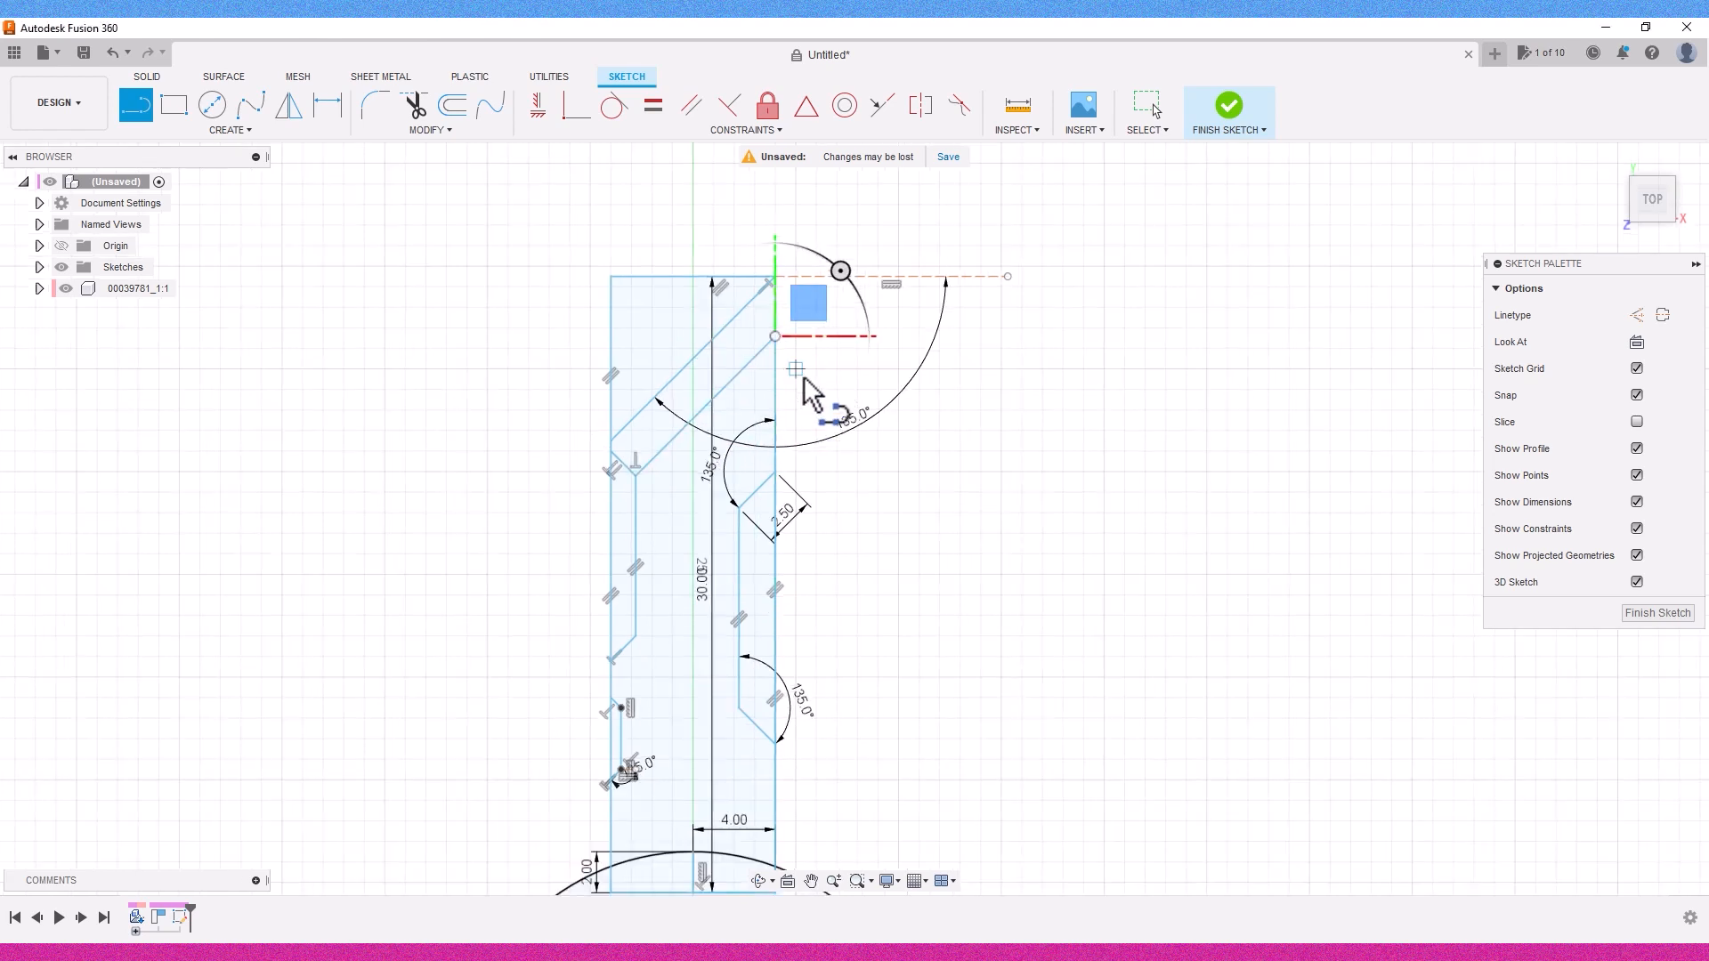
Step: Move the vertical inner line of the small lower left notch slightly inward to deepen the notch
{"action": "scroll", "coordinate": [850, 472], "scroll_direction": "down", "scroll_amount": 1}
{"action": "scroll", "coordinate": [699, 761], "scroll_direction": "up", "scroll_amount": 5}
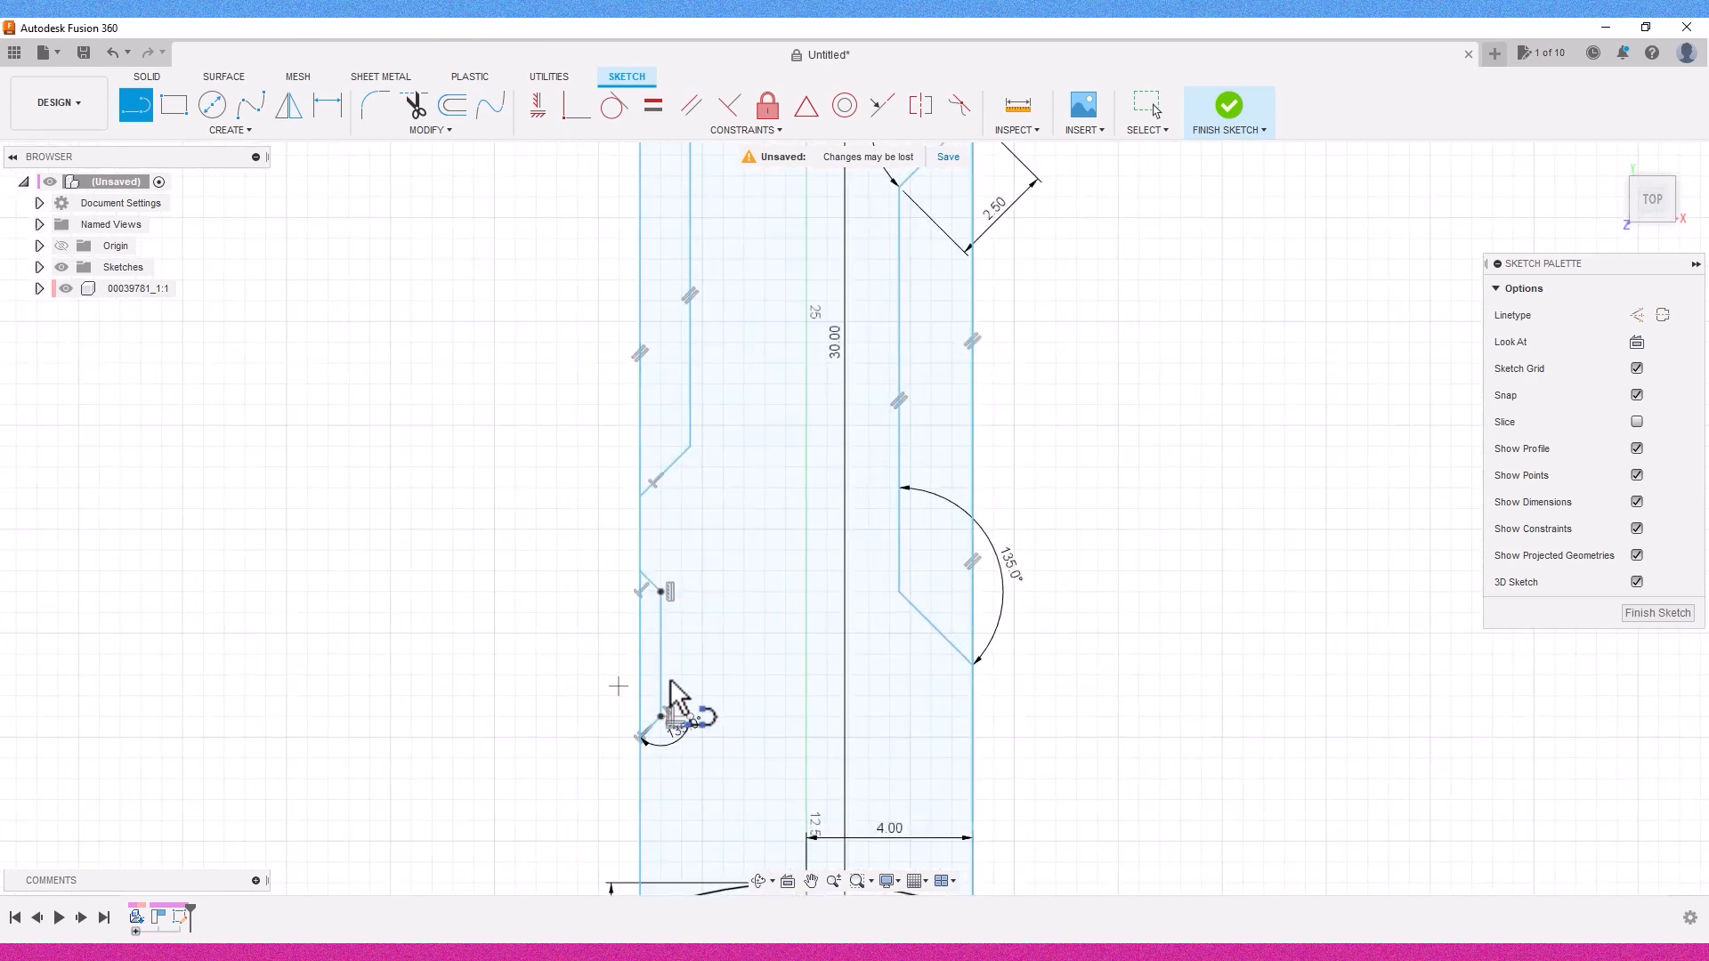
{"action": "left_click", "coordinate": [1147, 107]}
{"action": "scroll", "coordinate": [664, 599], "scroll_direction": "up", "scroll_amount": 2}
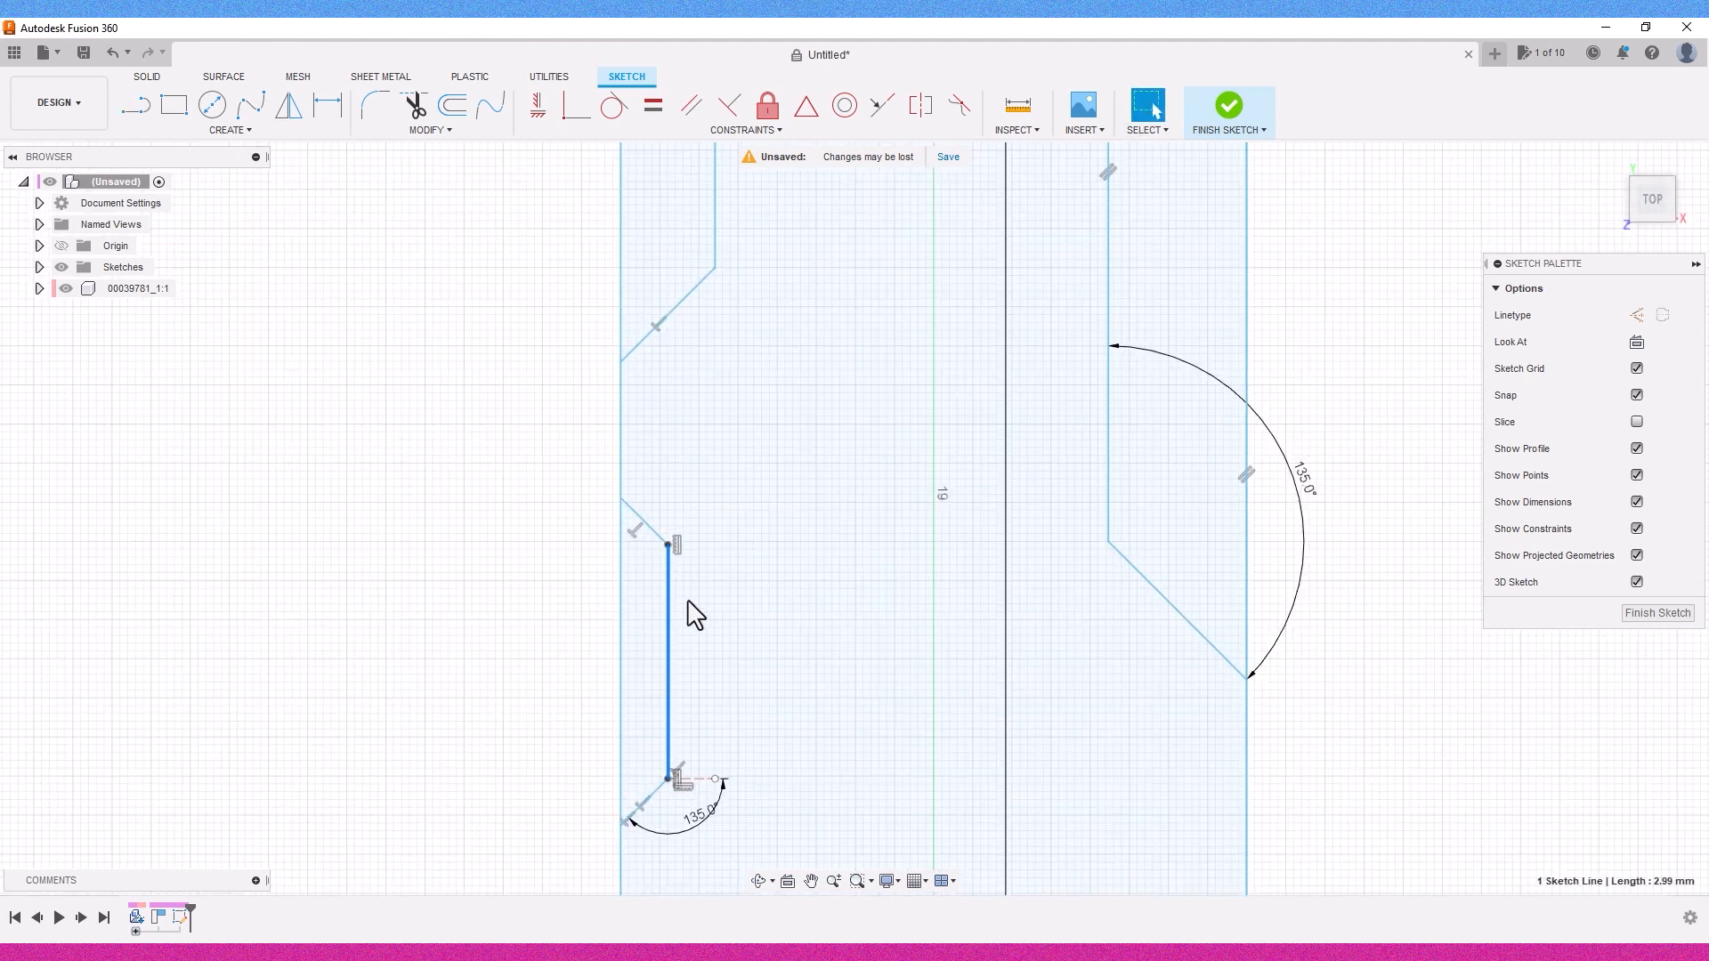
{"action": "left_click", "coordinate": [683, 615]}
{"action": "mouse_move", "coordinate": [680, 602]}
{"action": "left_mouse_down"}
{"action": "mouse_move", "coordinate": [705, 570]}
{"action": "mouse_move", "coordinate": [707, 617]}
{"action": "left_mouse_up"}
{"action": "scroll", "coordinate": [706, 617], "scroll_direction": "down", "scroll_amount": 3}
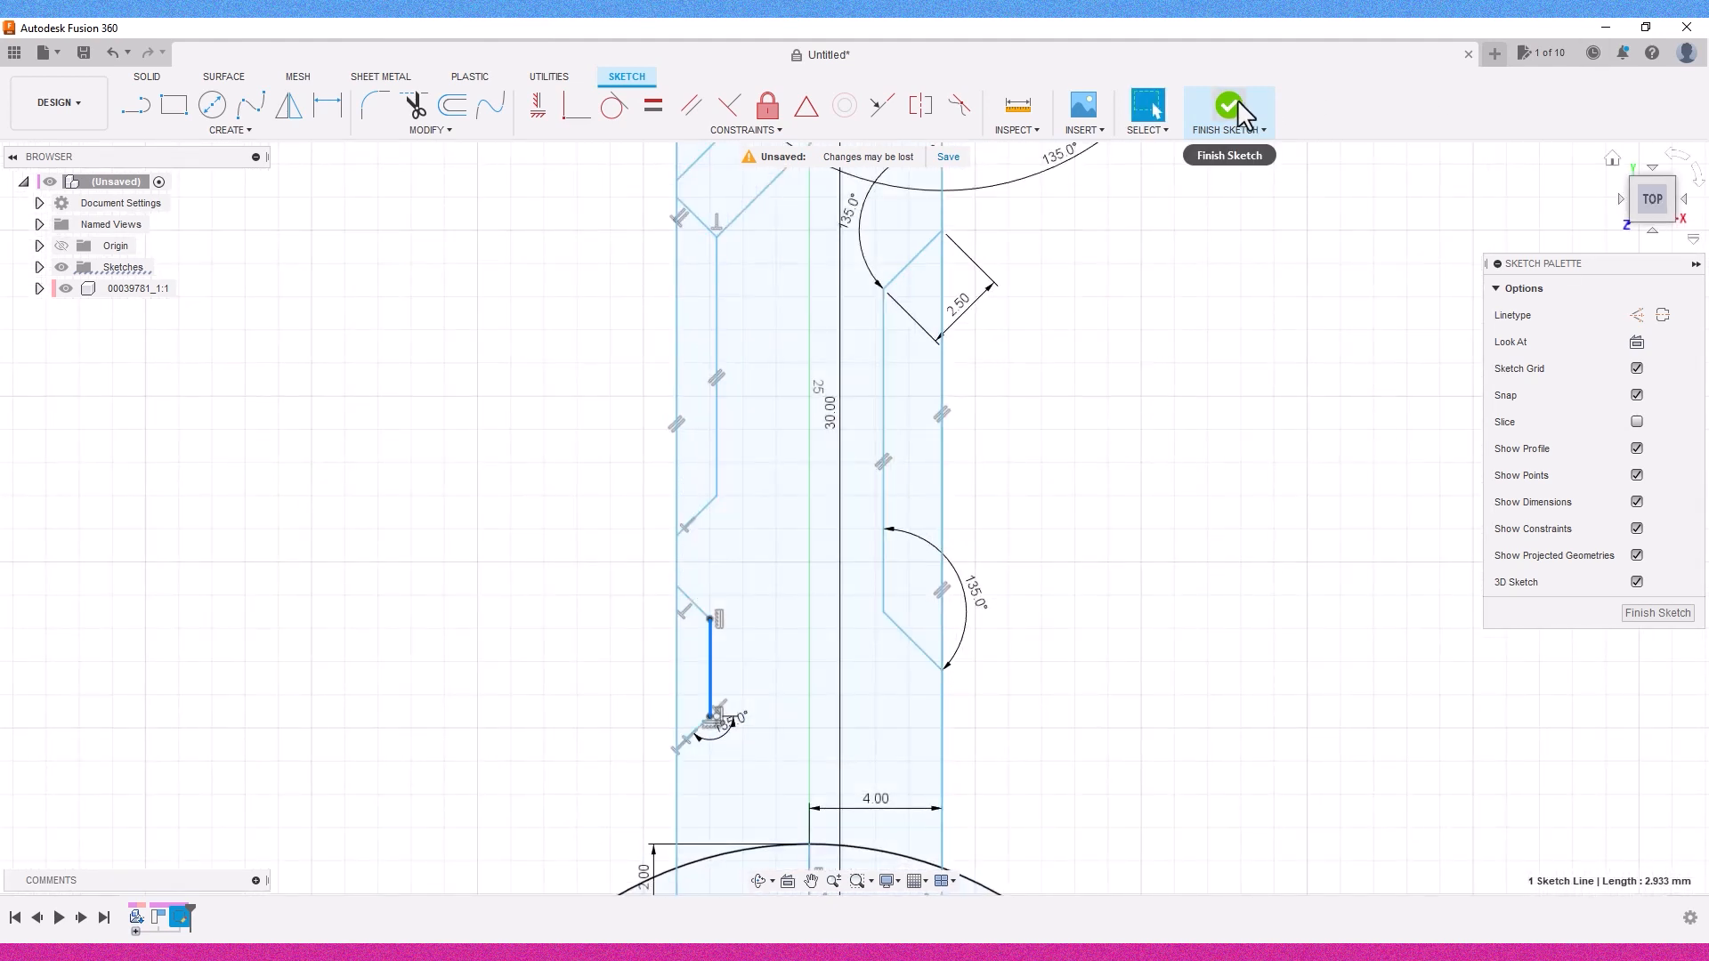
Step: Finish the sketch and extrude the notched arm profile 4.7 mm as a new body
{"action": "left_click", "coordinate": [1206, 125]}
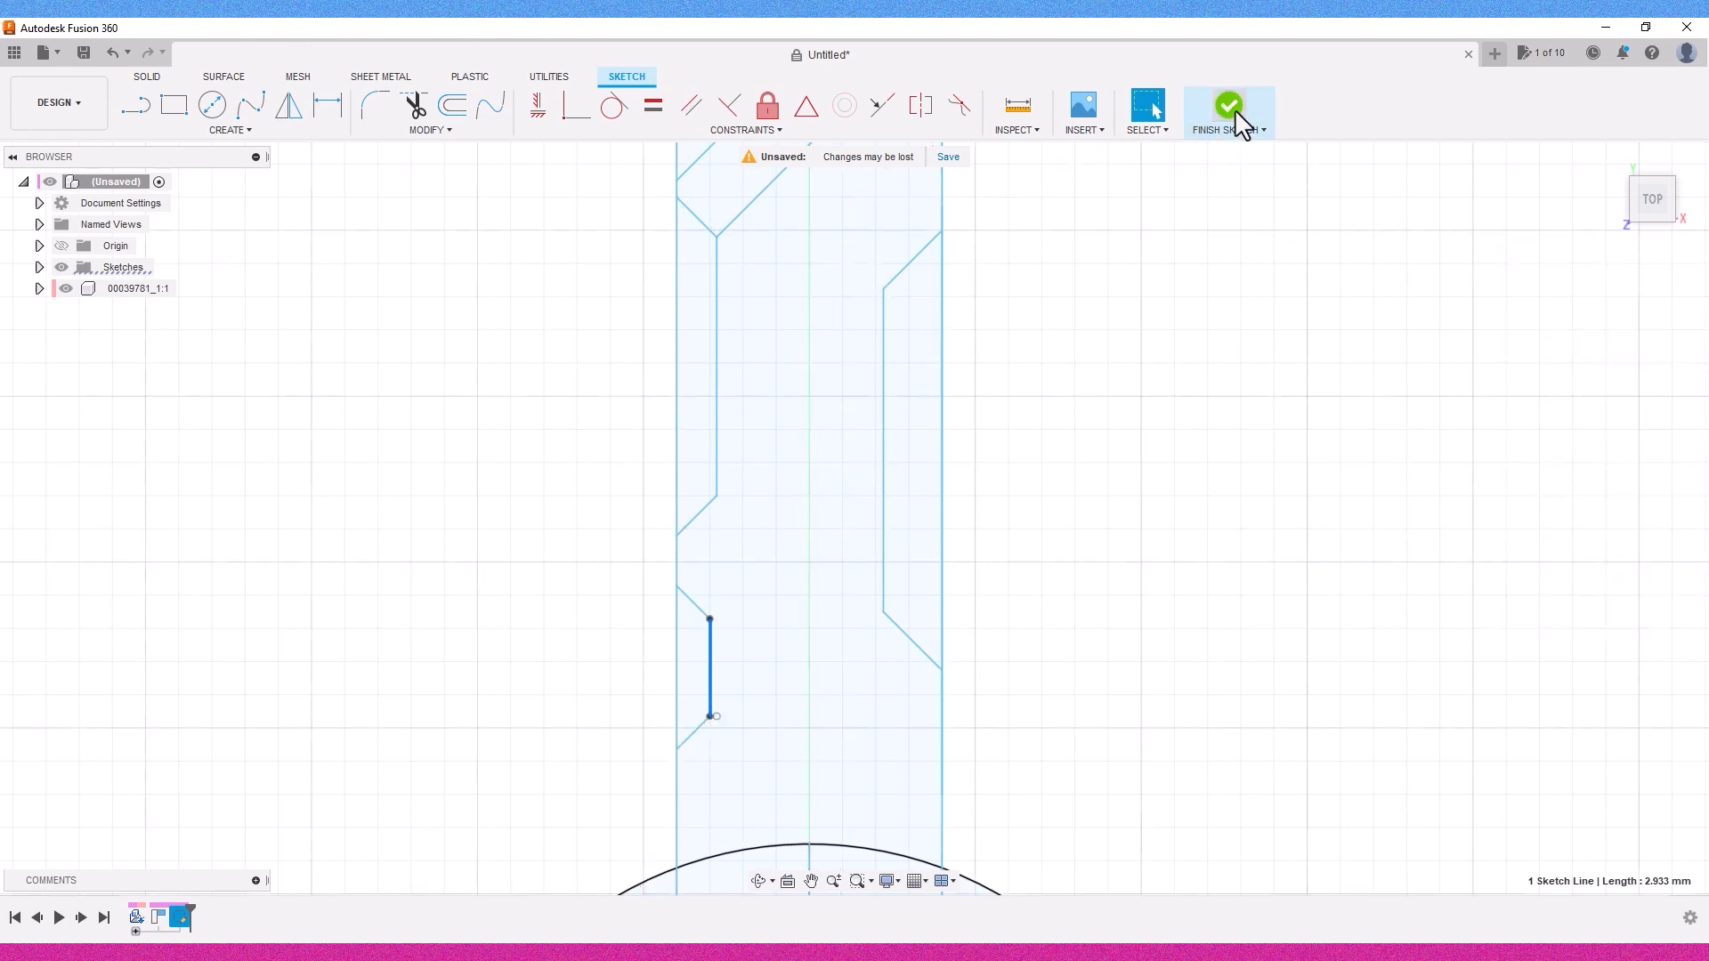
{"action": "scroll", "coordinate": [1092, 622], "scroll_direction": "down", "scroll_amount": 5}
{"action": "middle_click_drag", "start_coordinate": [855, 515], "coordinate": [1155, 516], "text": "shift"}
{"action": "key", "text": "e"}
{"action": "left_click", "coordinate": [1007, 543]}
{"action": "scroll", "coordinate": [1008, 543], "scroll_direction": "up", "scroll_amount": 3}
{"action": "type", "text": "4.7"}
{"action": "key", "text": "Return"}
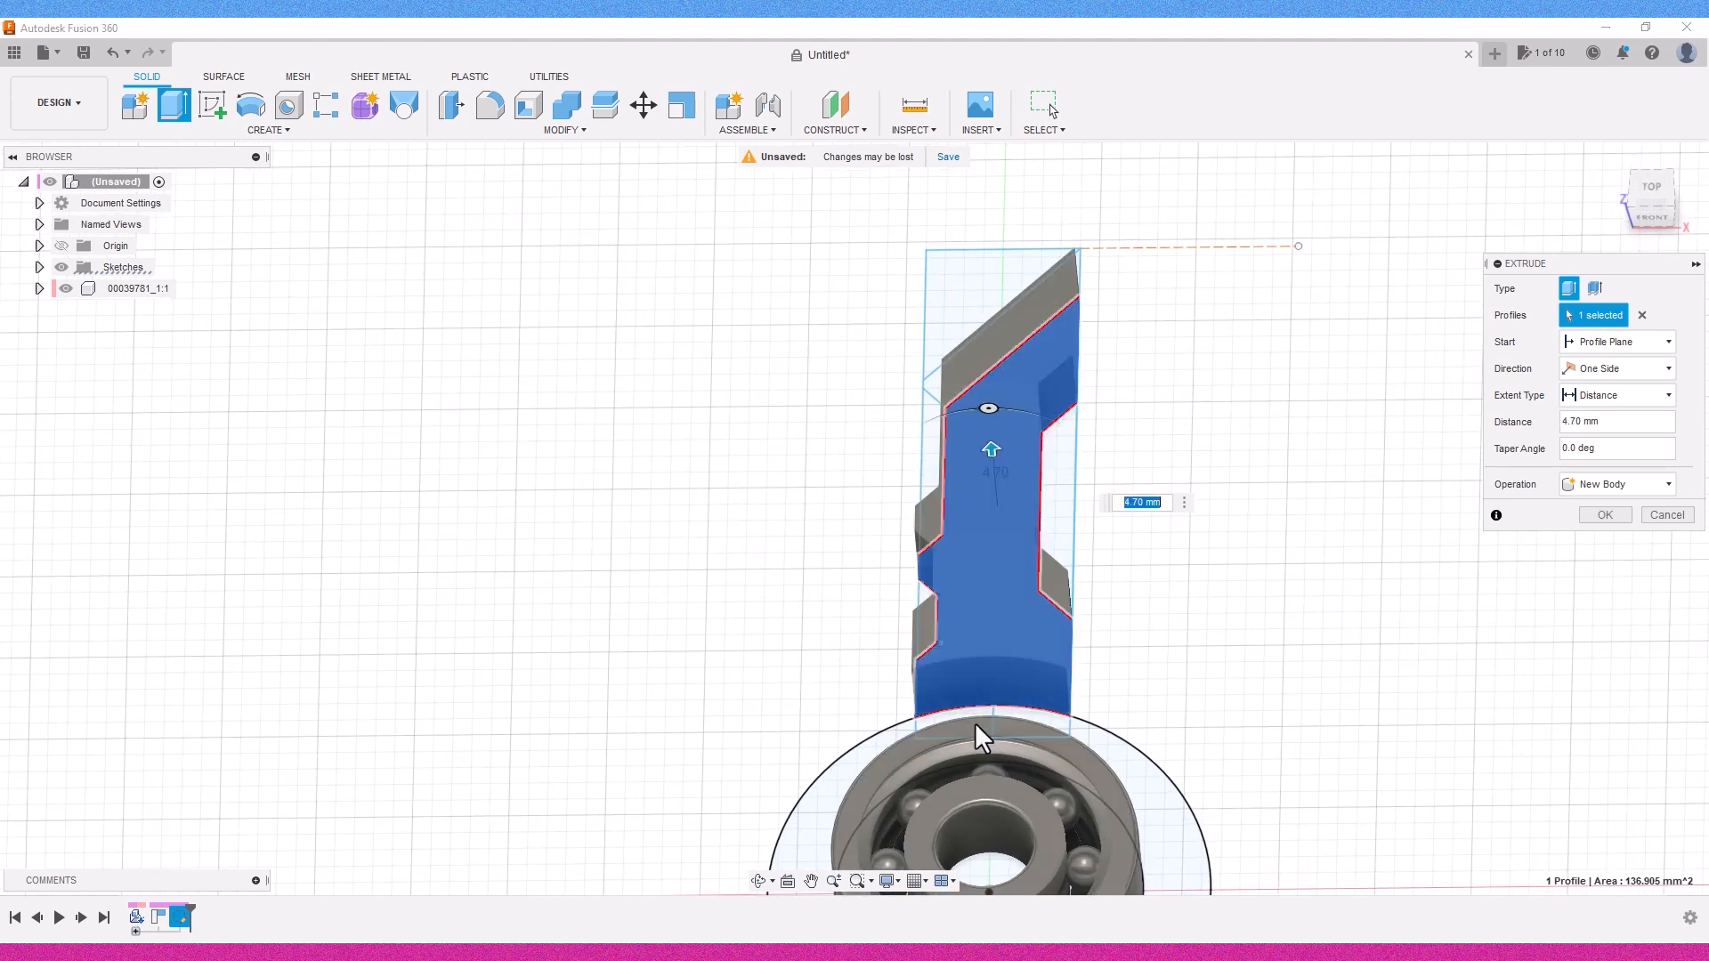
{"action": "left_click", "coordinate": [1603, 516]}
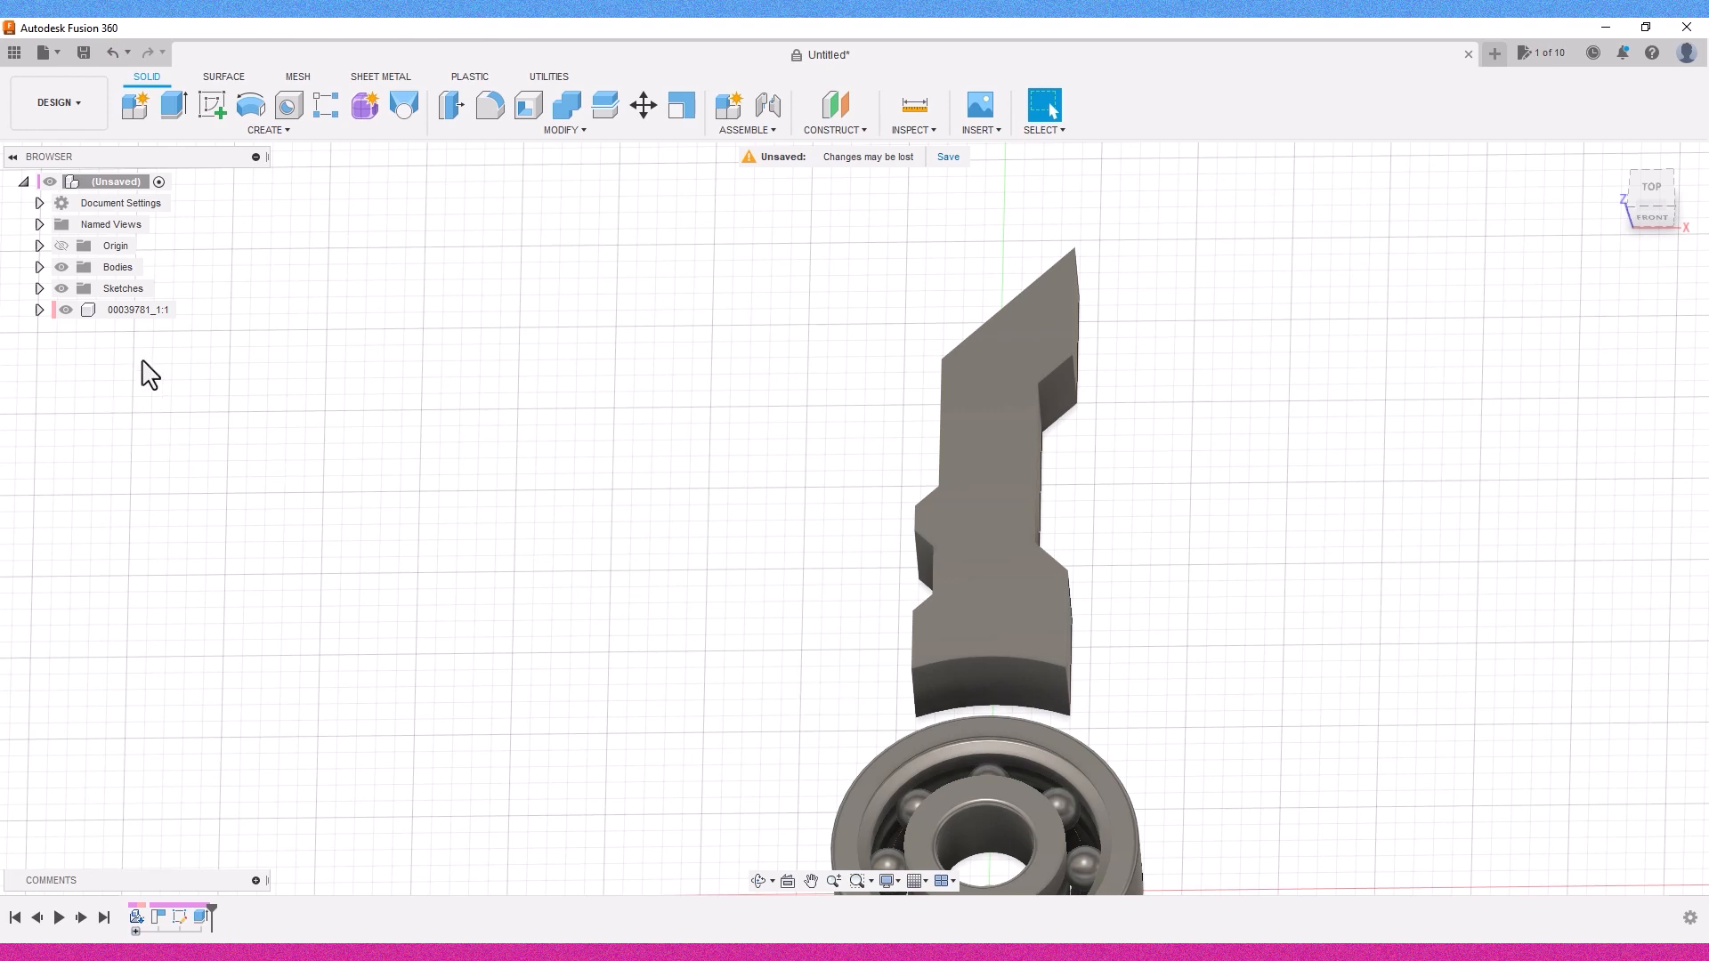
Step: Edit the arm extrusion to also include the ring around the bearing and the overlap regions at the arm's base
{"action": "double_click", "coordinate": [201, 916]}
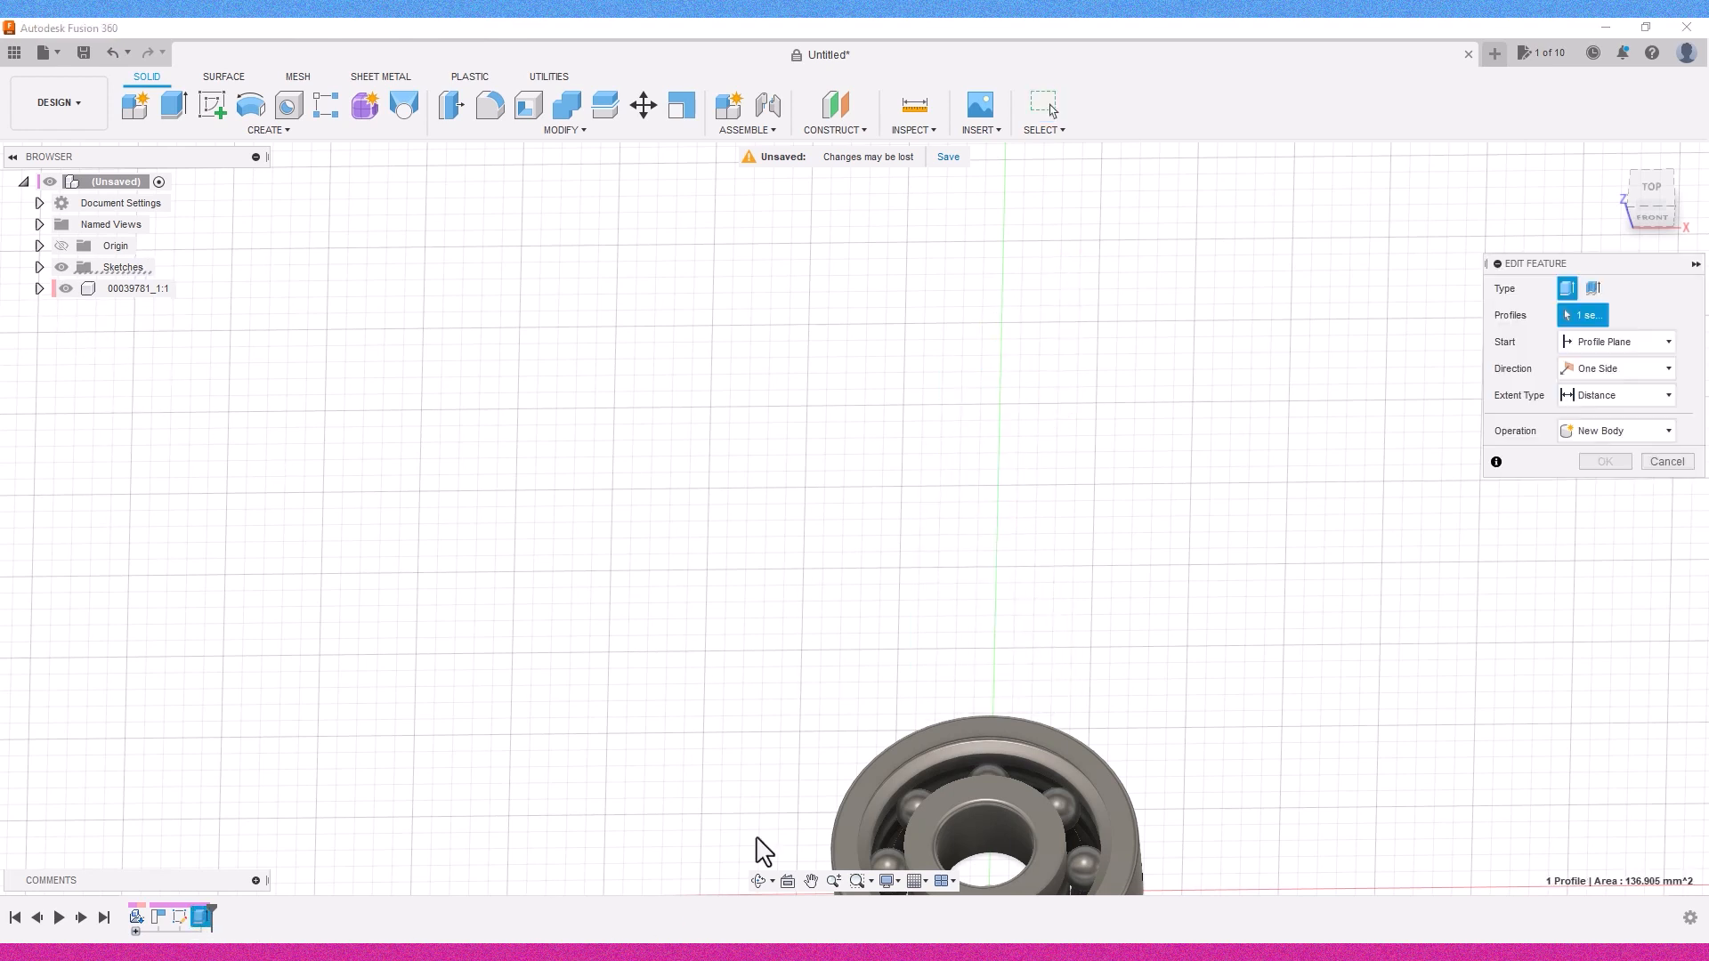
{"action": "left_click", "coordinate": [1668, 203]}
{"action": "left_click", "coordinate": [939, 766]}
{"action": "left_click", "coordinate": [1017, 780]}
{"action": "left_click", "coordinate": [846, 841]}
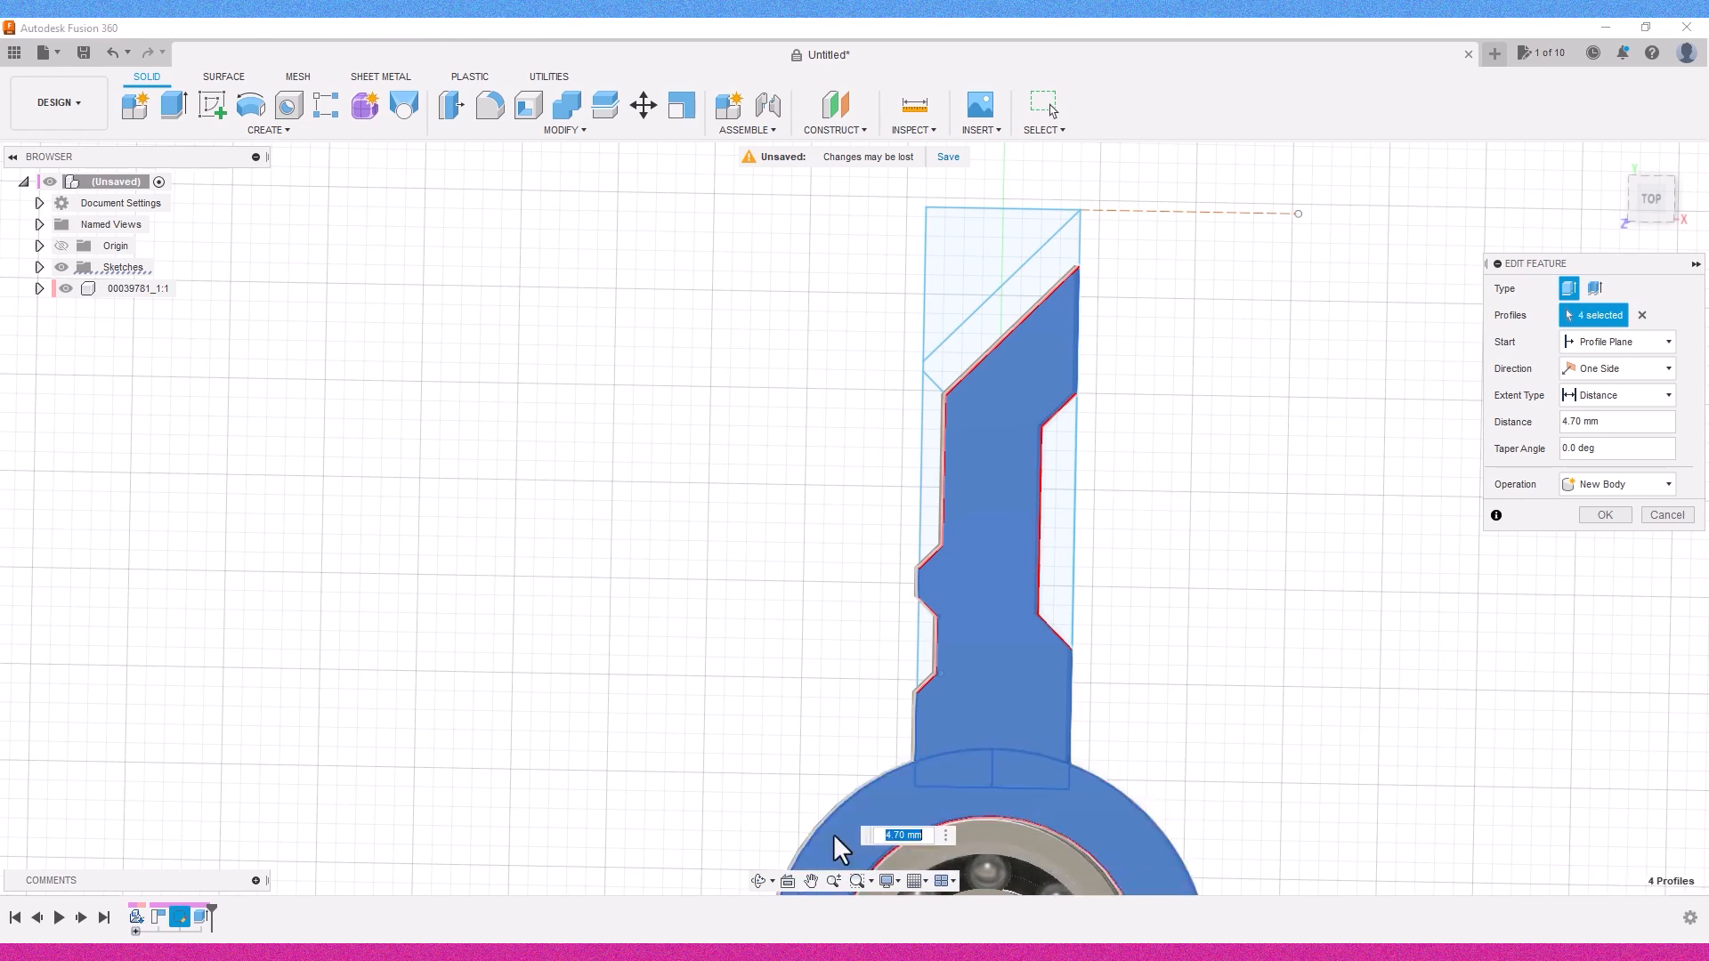
{"action": "middle_click_drag", "start_coordinate": [808, 857], "coordinate": [737, 574]}
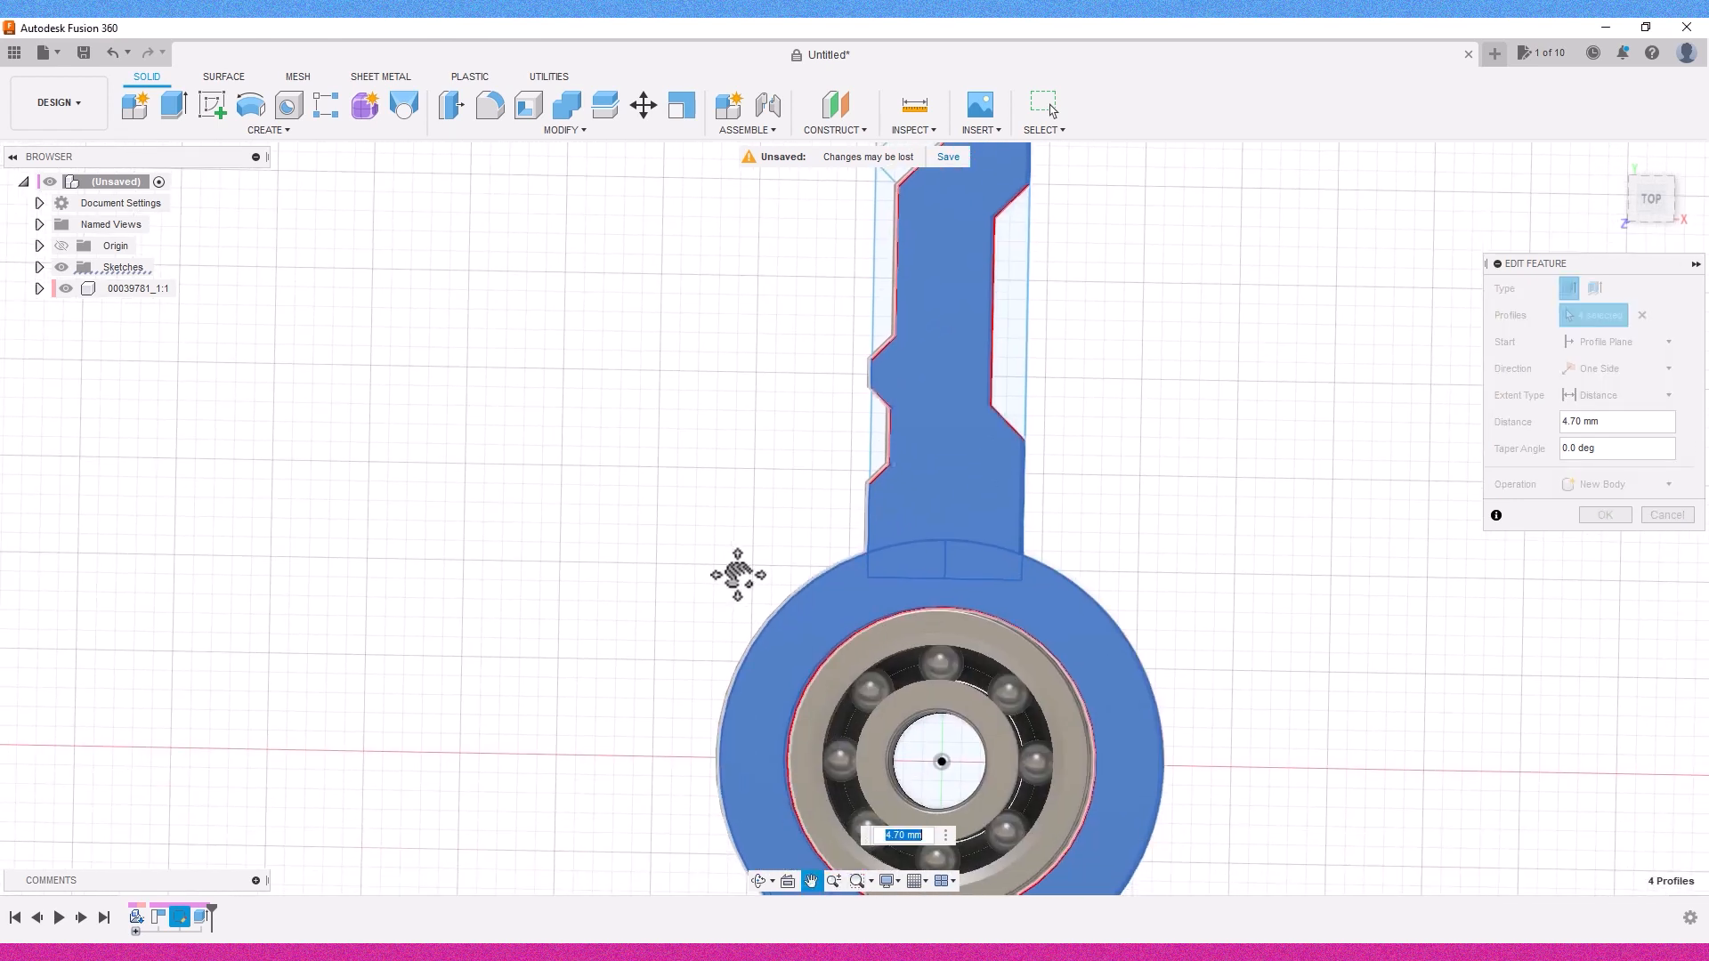
{"action": "left_click", "coordinate": [1656, 220]}
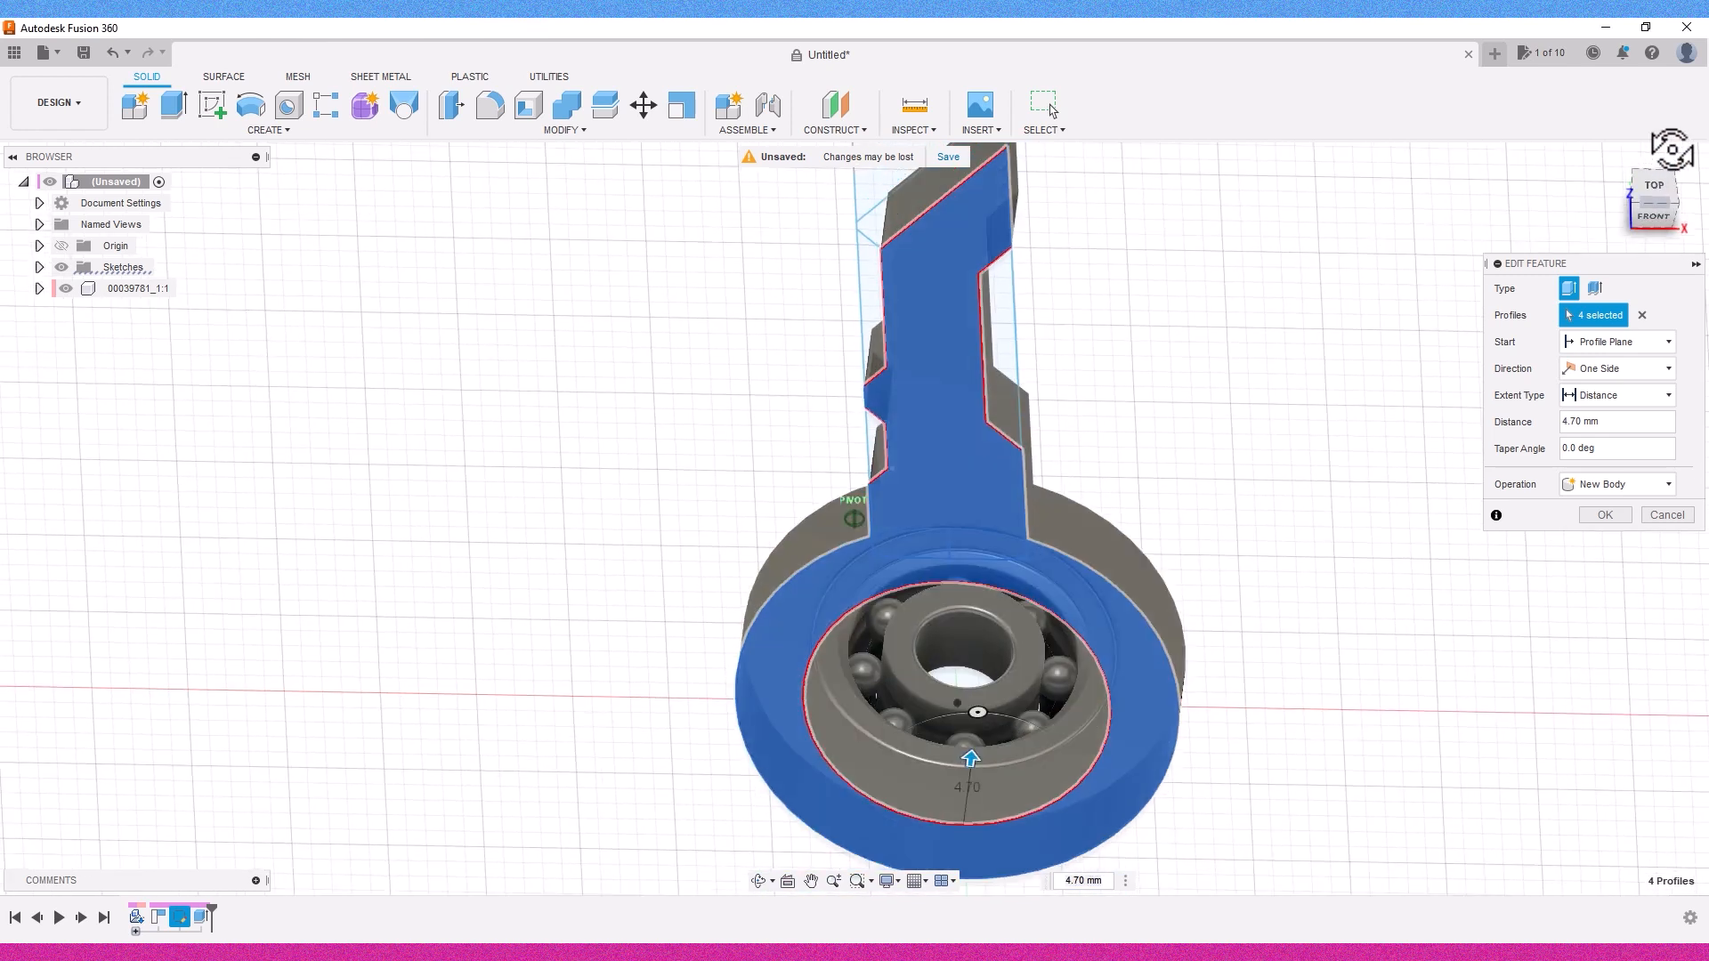
{"action": "left_click", "coordinate": [1604, 515]}
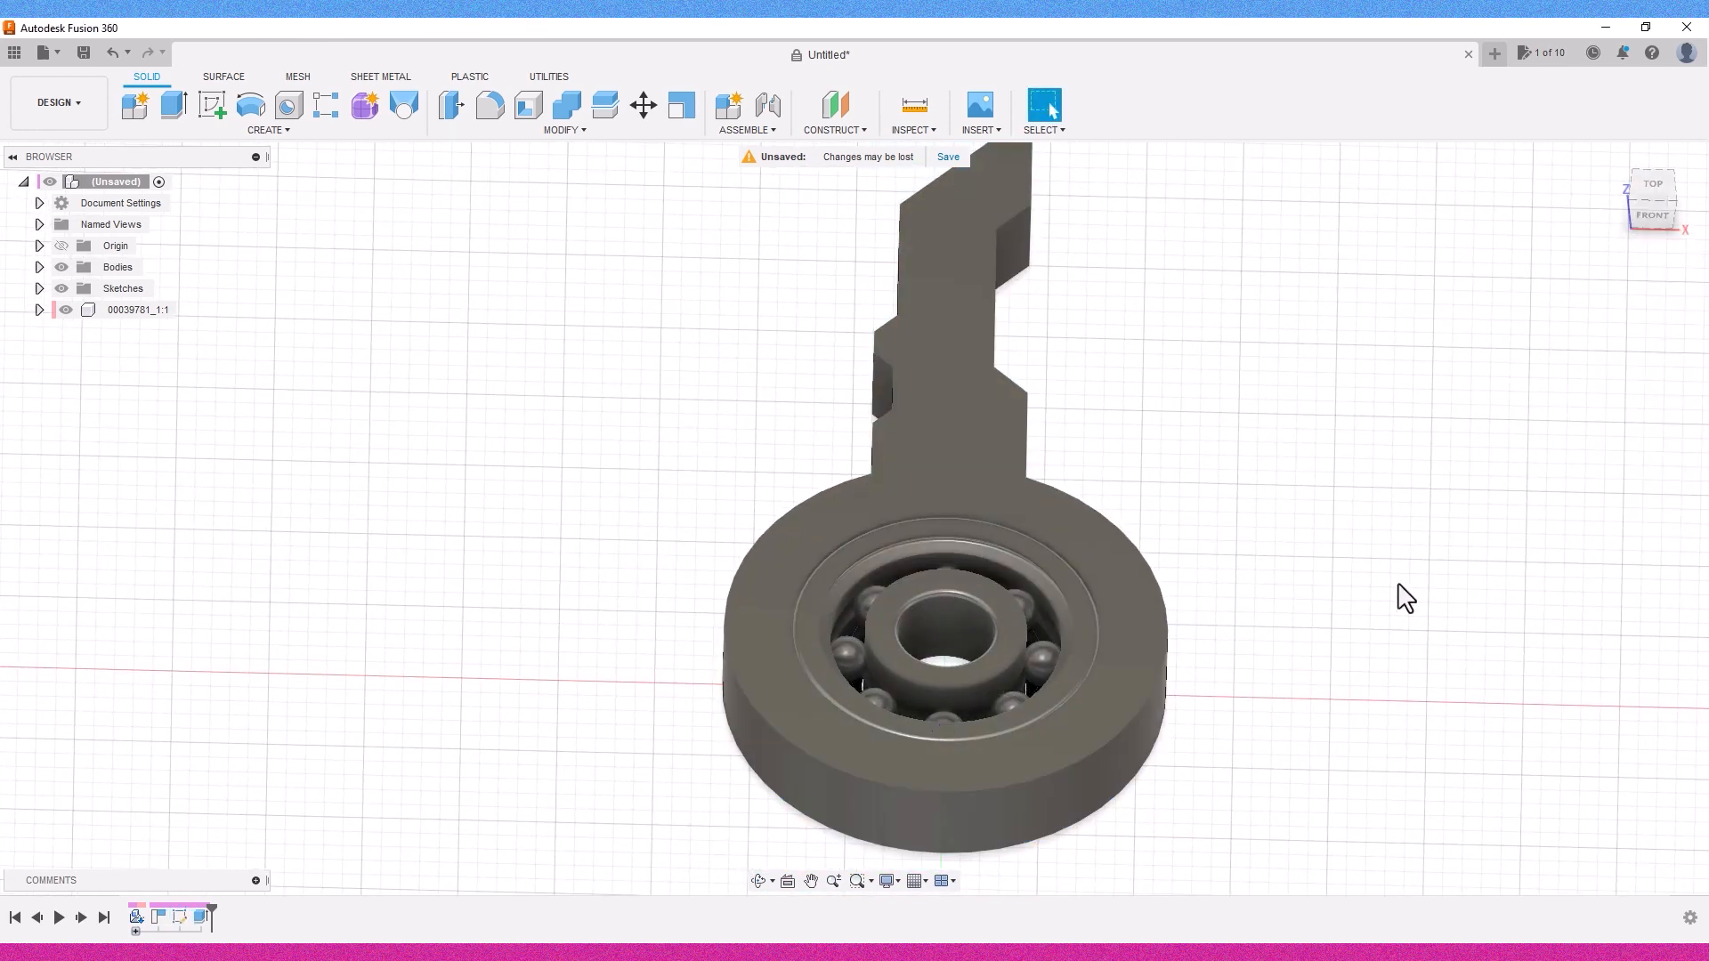
Step: Make Sketch1 visible again over the extruded body
{"action": "left_click", "coordinate": [1649, 184]}
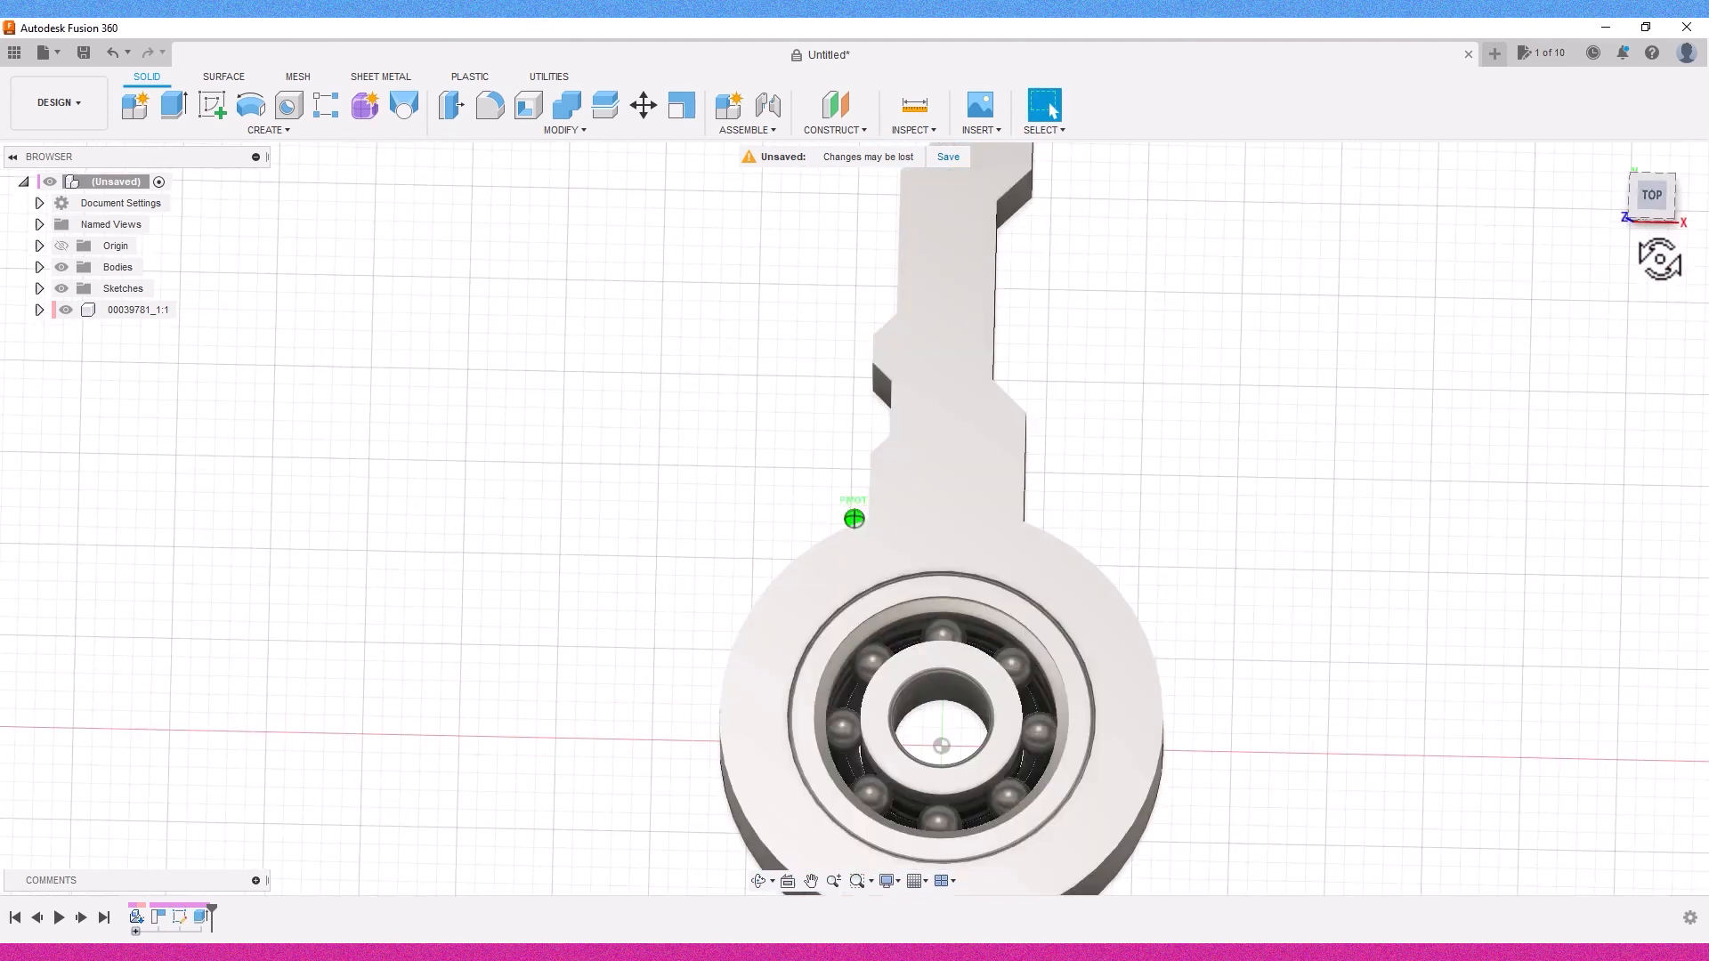
{"action": "left_click_drag", "start_coordinate": [817, 850], "coordinate": [997, 694]}
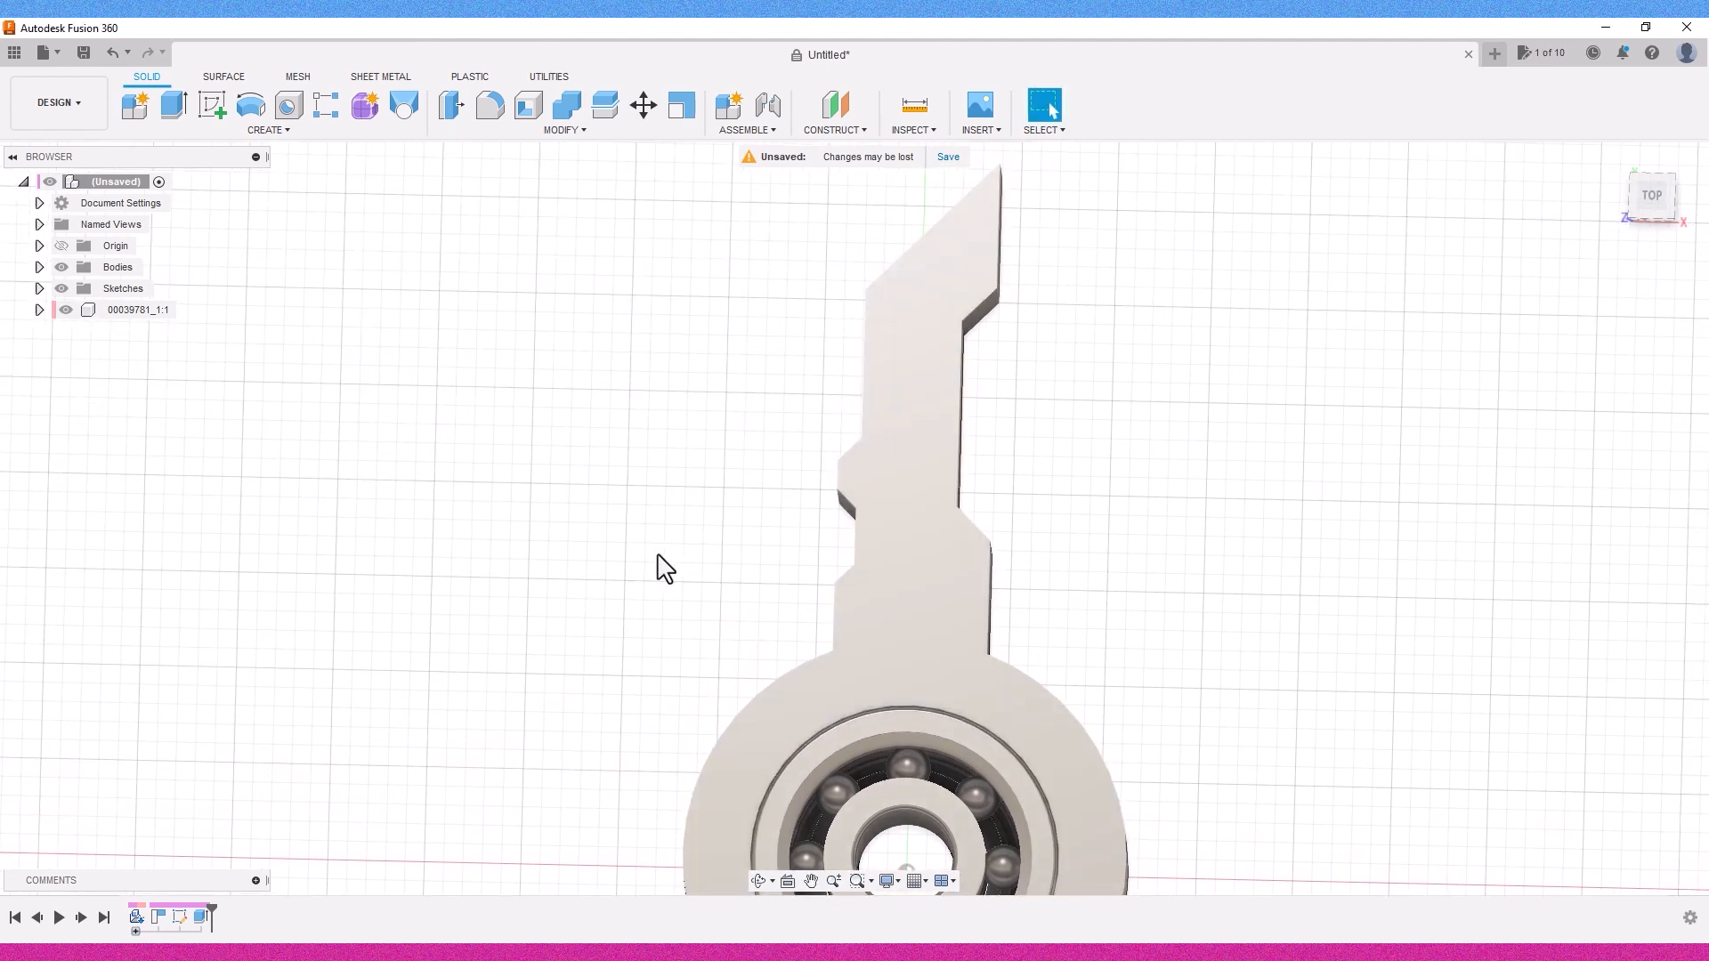
{"action": "left_click", "coordinate": [39, 289]}
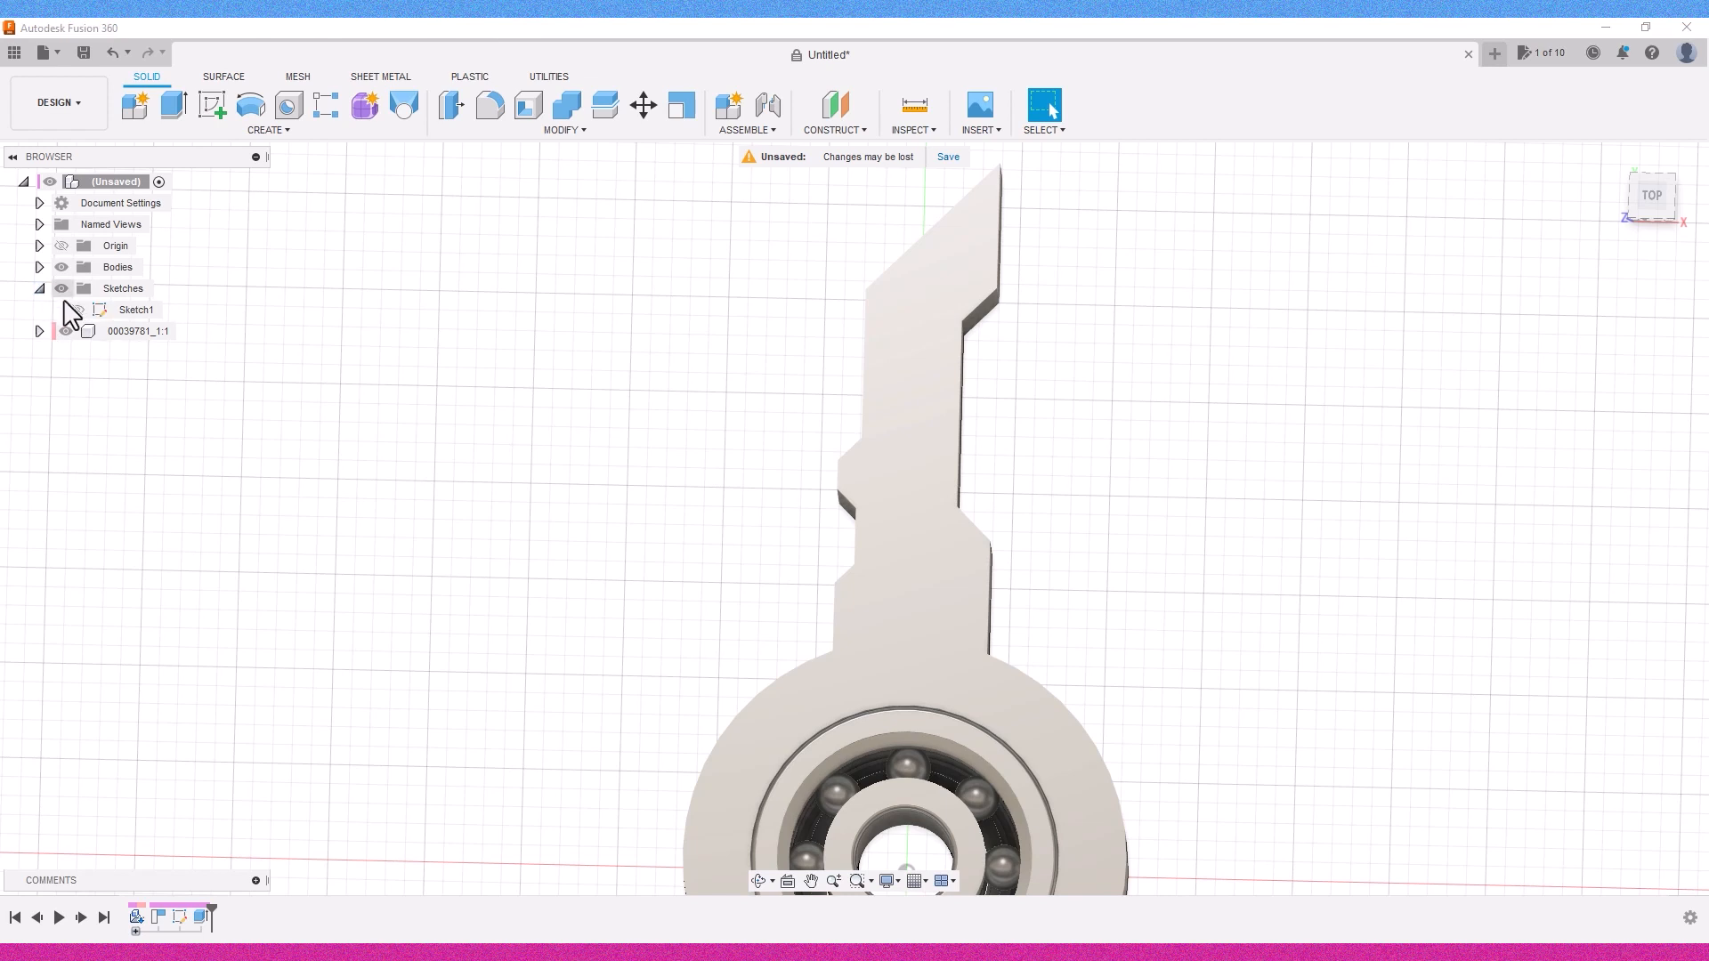
{"action": "scroll", "coordinate": [808, 433], "scroll_direction": "up", "scroll_amount": 2}
Step: Extrude the diagonal tip strip and the three edge notch profiles to less than the arm's thickness, joined to the body
{"action": "key", "text": "e"}
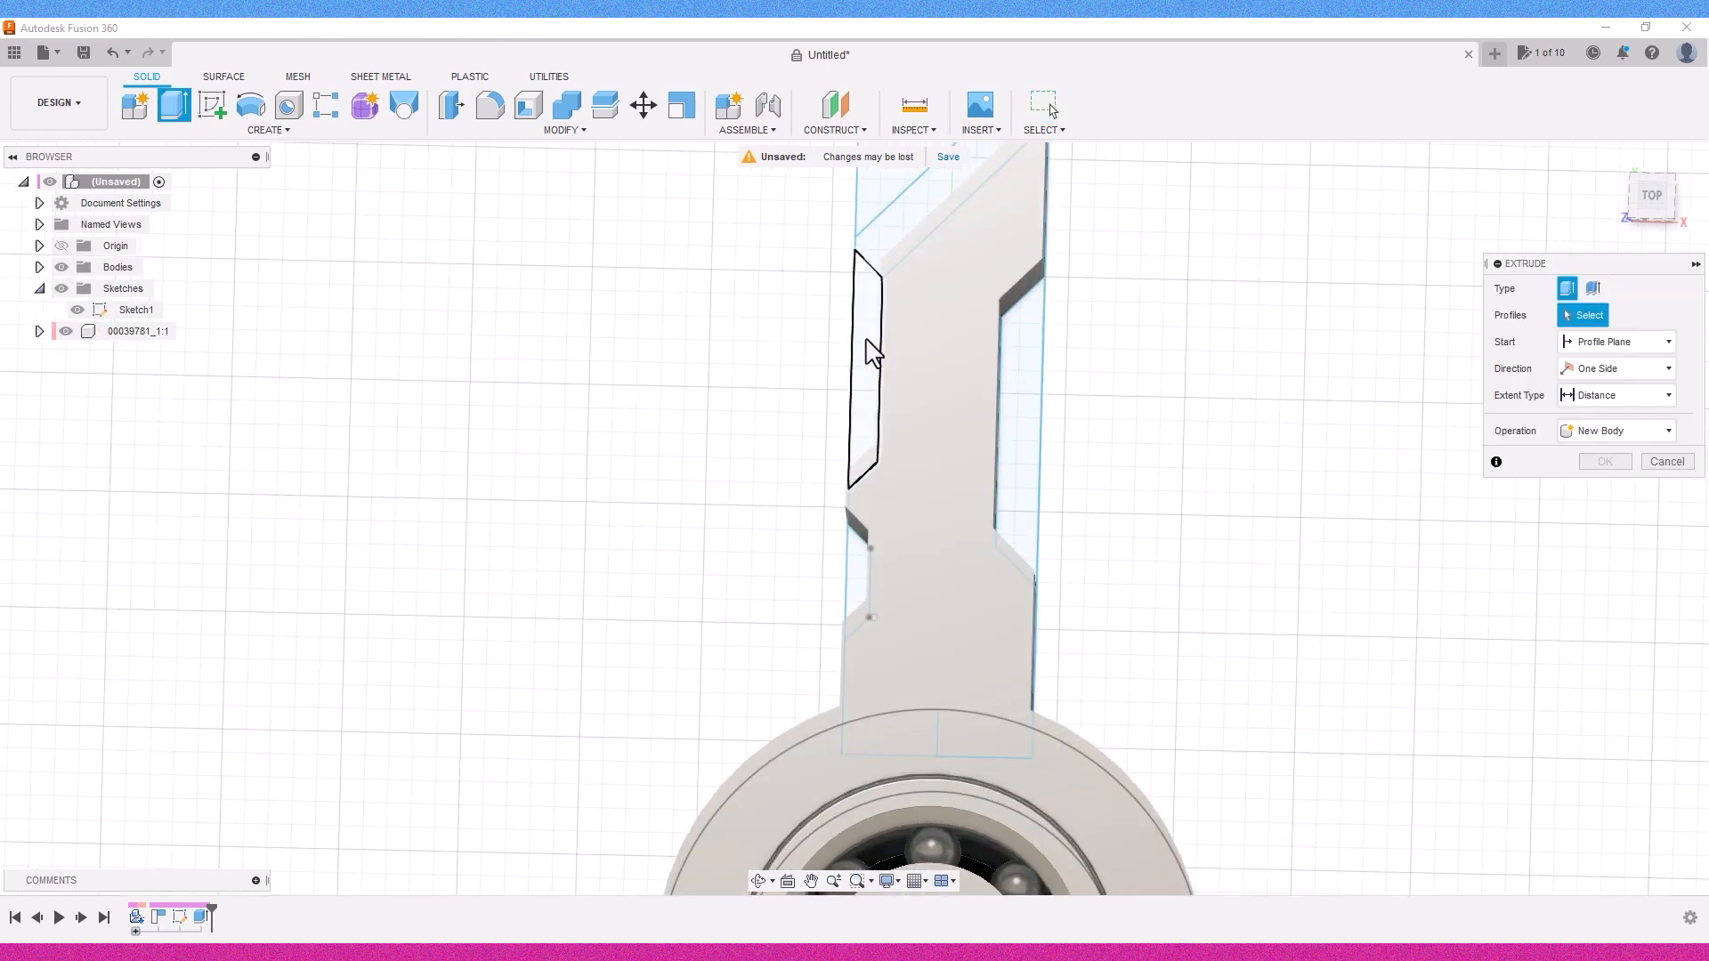
{"action": "left_click", "coordinate": [870, 353]}
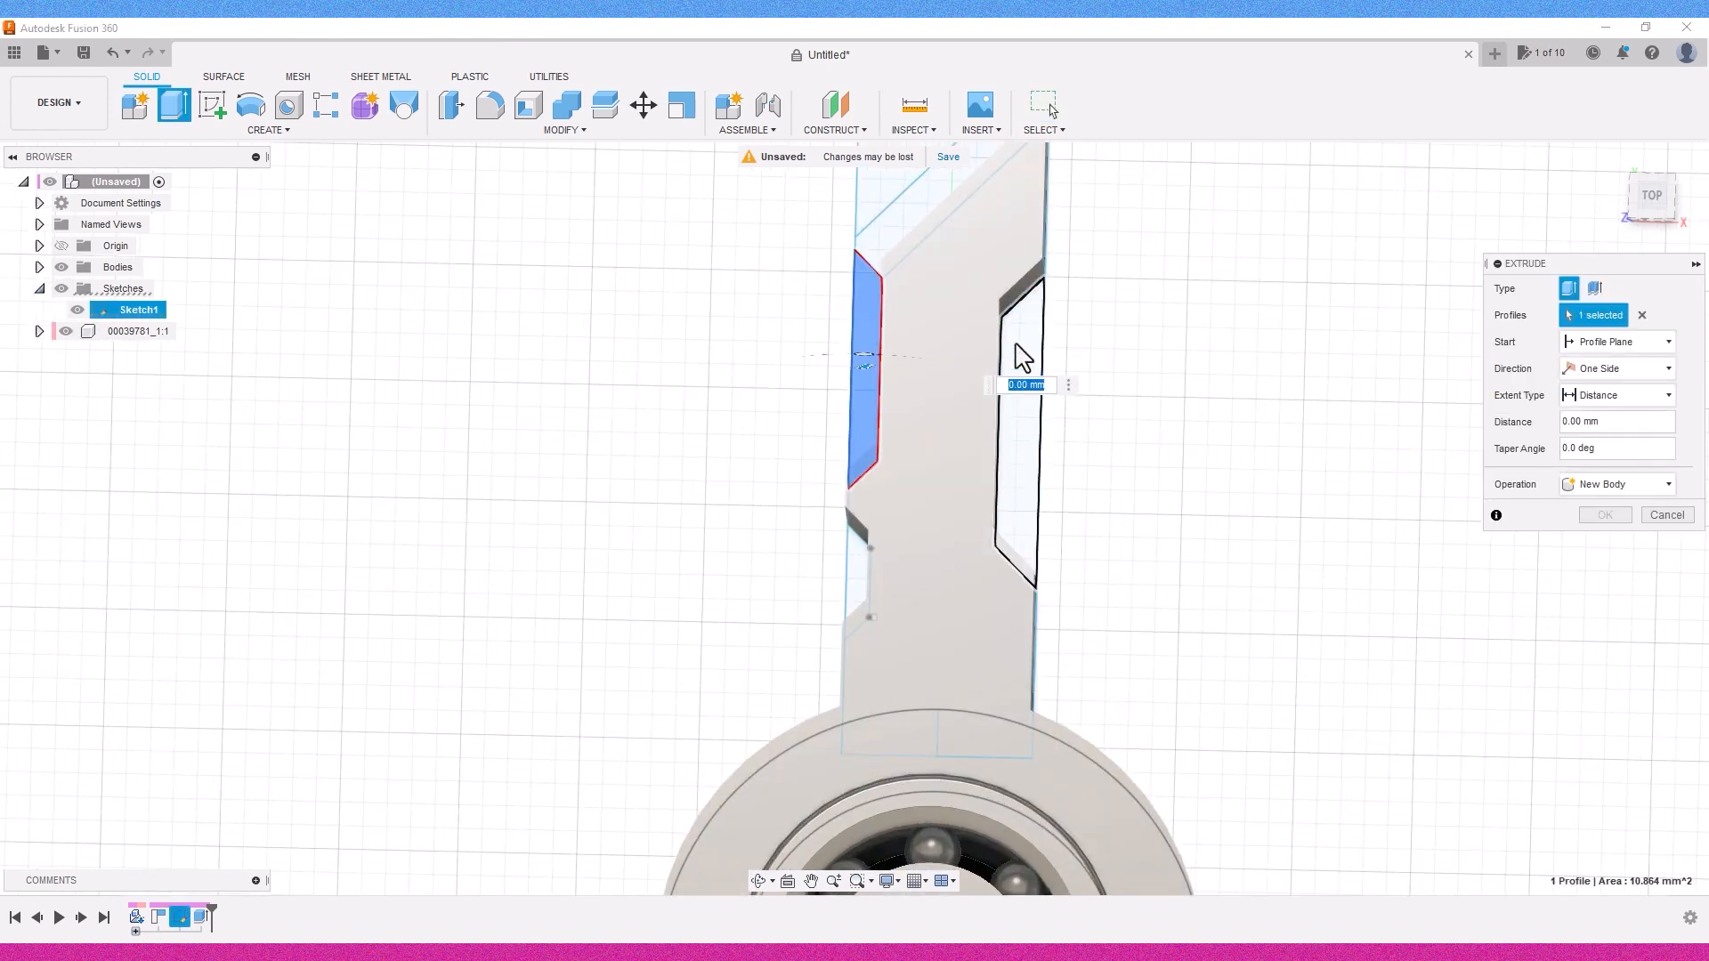
{"action": "mouse_move", "coordinate": [853, 518]}
{"action": "middle_mouse_down", "text": "shift"}
{"action": "mouse_move", "coordinate": [890, 515]}
{"action": "mouse_move", "coordinate": [868, 517]}
{"action": "middle_mouse_up", "text": "shift"}
{"action": "left_click", "coordinate": [908, 210]}
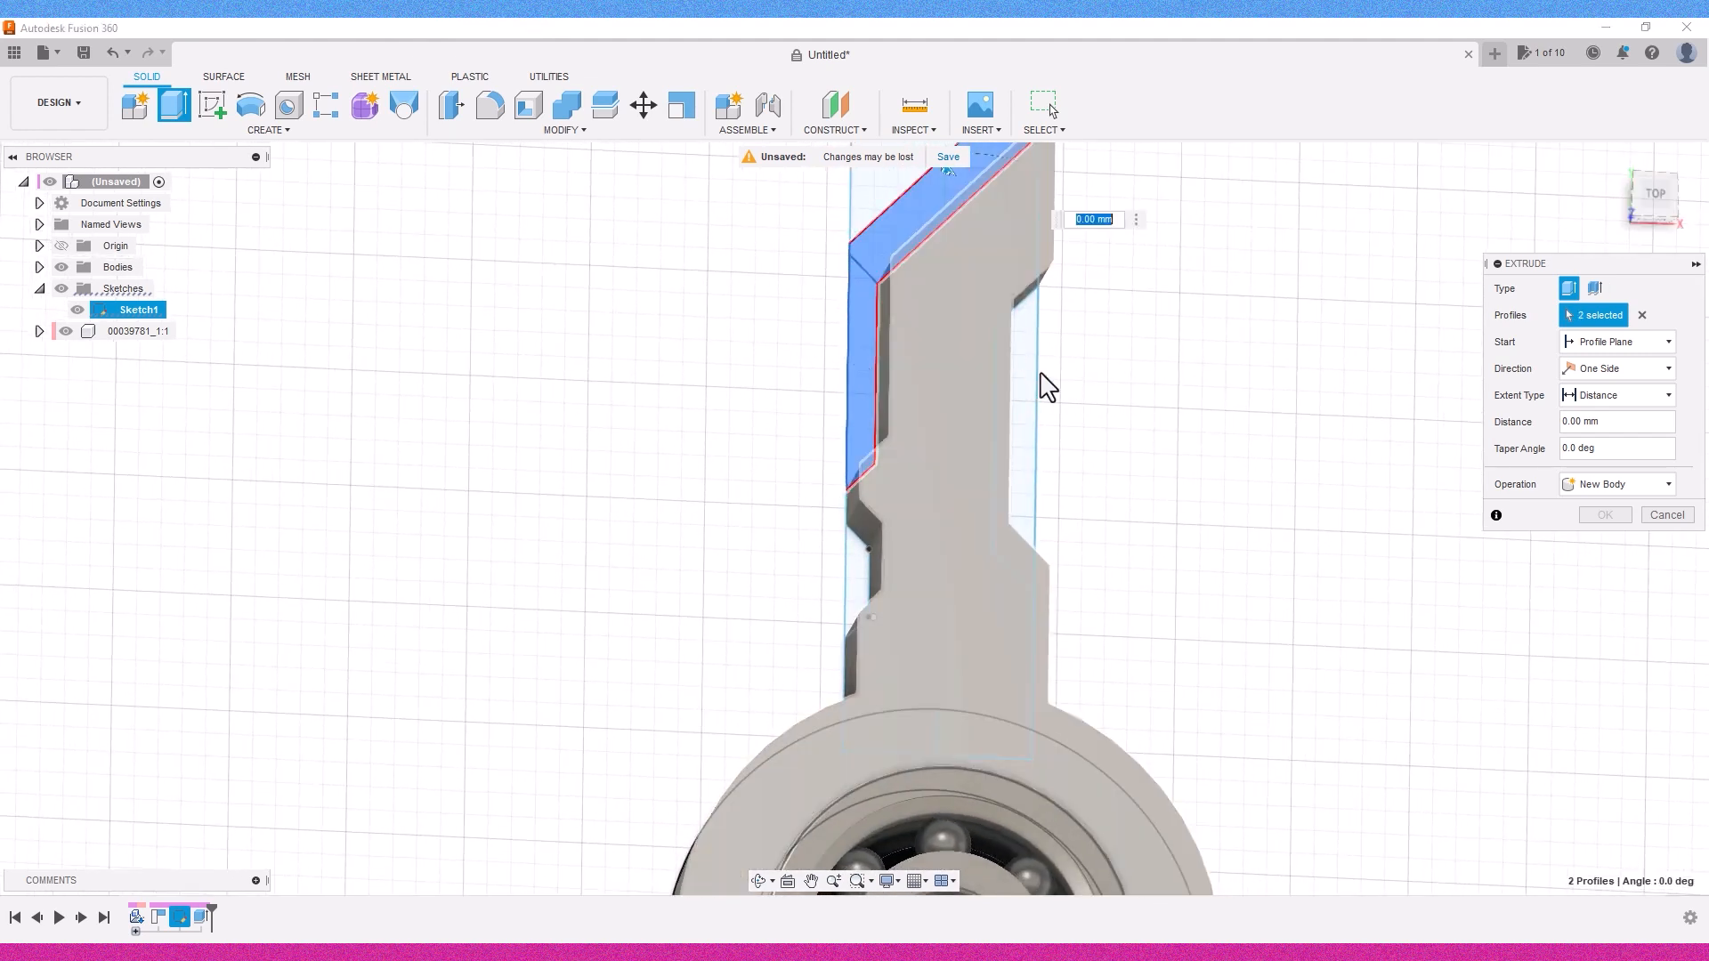
{"action": "left_click", "coordinate": [1030, 393]}
{"action": "left_click", "coordinate": [856, 578]}
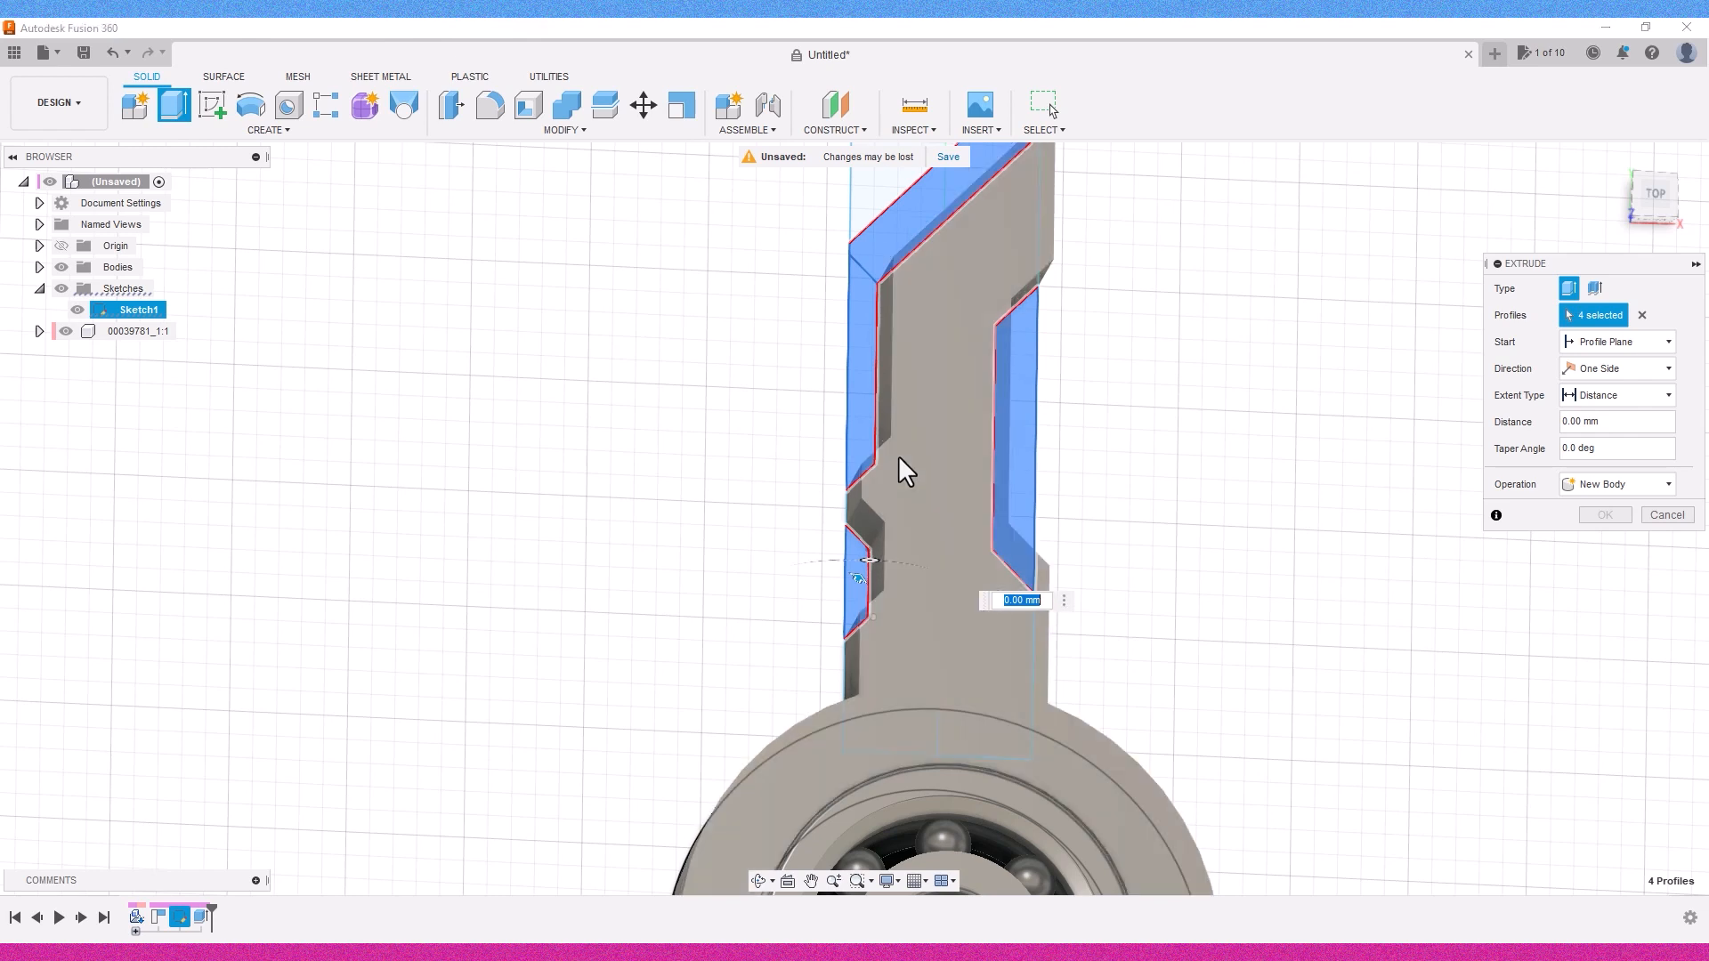
{"action": "left_click", "coordinate": [1015, 519]}
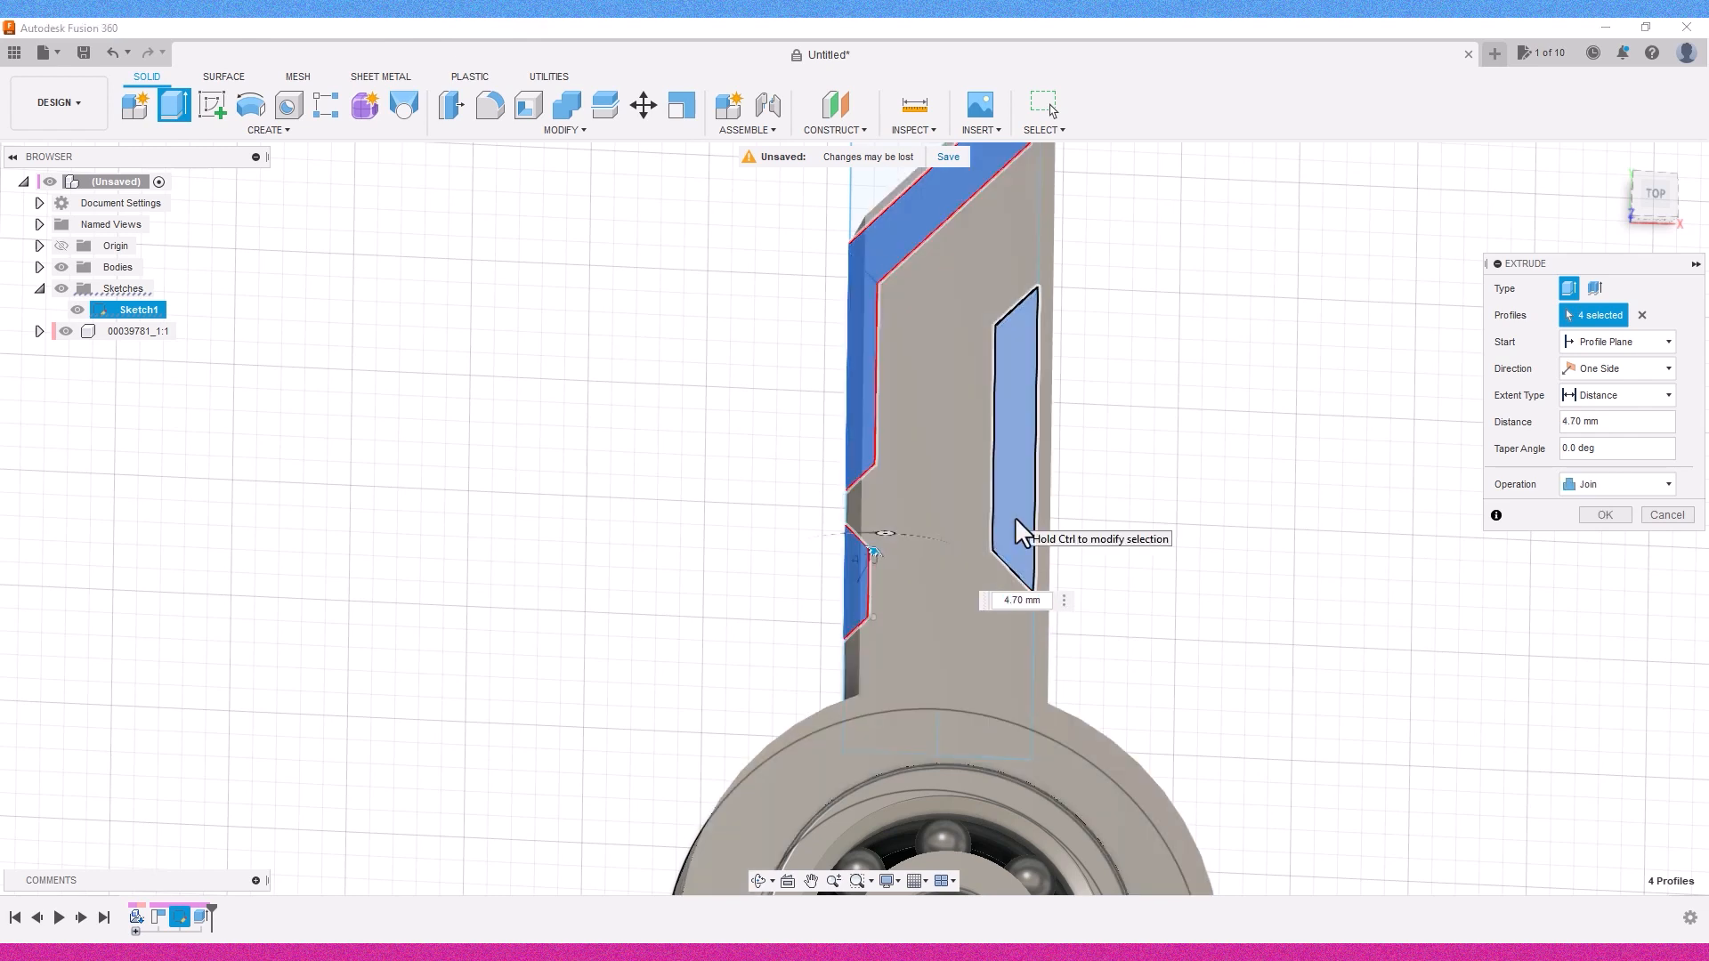
{"action": "key", "text": "Return"}
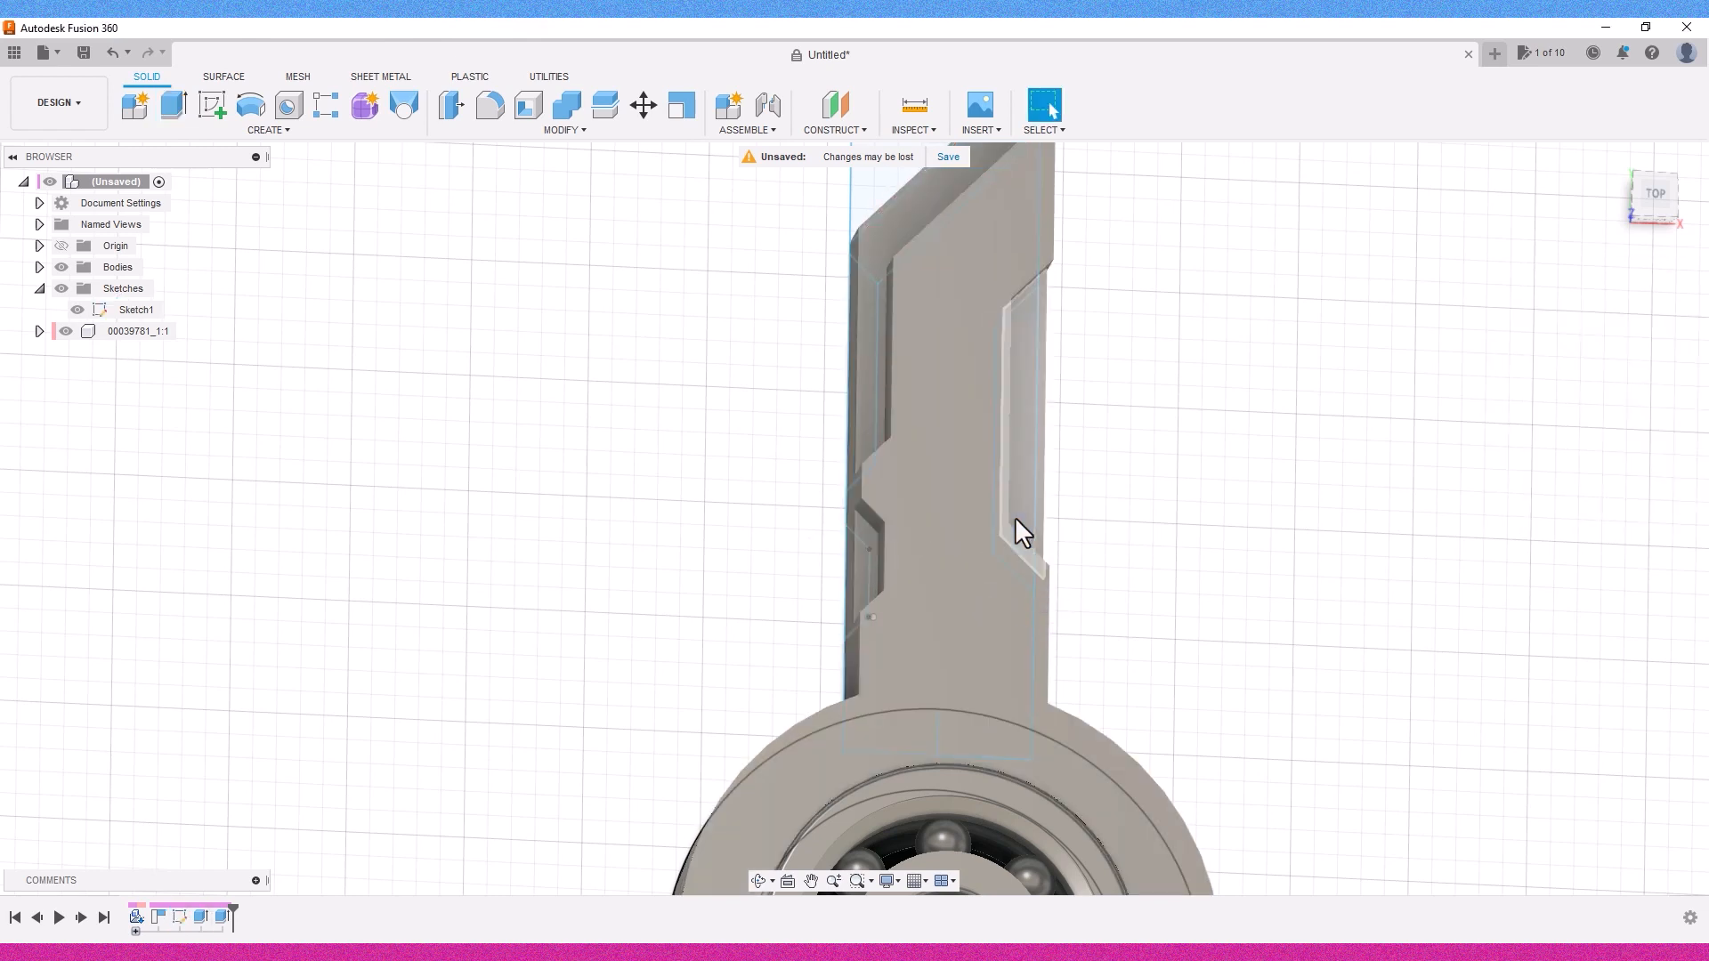
Step: Inspect the stepped tip and recessed edge notches from the top and at an angle
{"action": "scroll", "coordinate": [1093, 441], "scroll_direction": "down", "scroll_amount": 2}
{"action": "mouse_move", "coordinate": [1659, 202]}
{"action": "left_mouse_down"}
{"action": "mouse_move", "coordinate": [1665, 240]}
{"action": "mouse_move", "coordinate": [1661, 206]}
{"action": "left_mouse_up"}
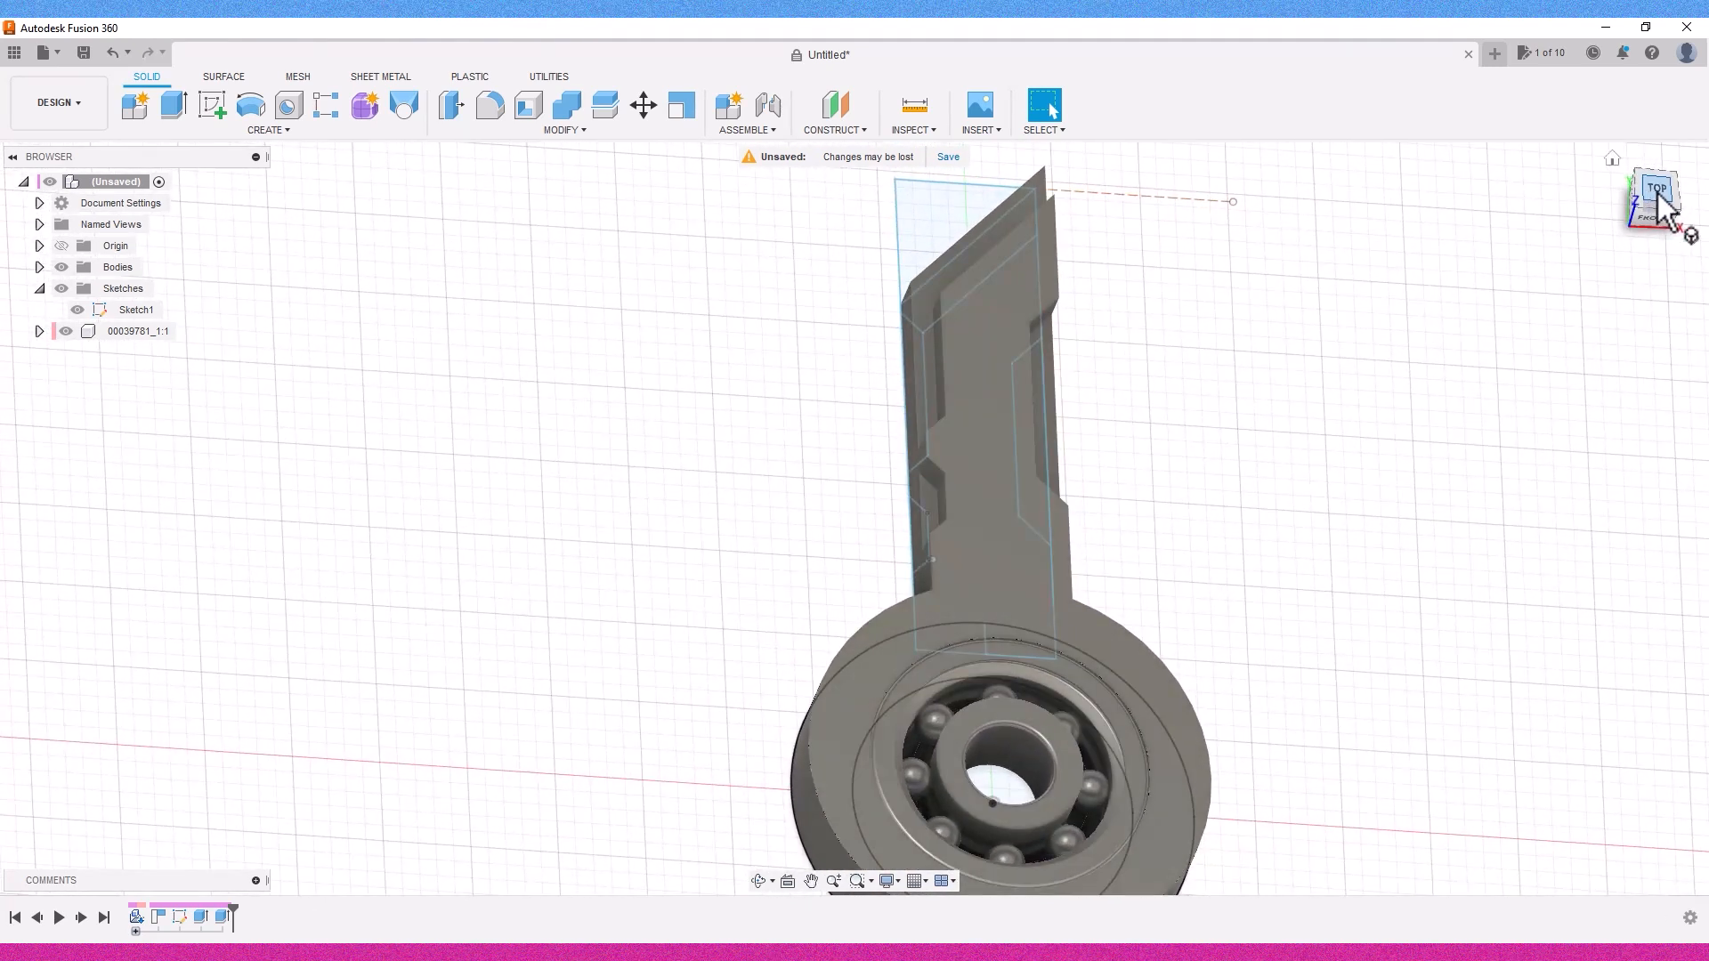
{"action": "left_click", "coordinate": [1662, 194]}
{"action": "scroll", "coordinate": [969, 528], "scroll_direction": "up", "scroll_amount": 2}
{"action": "scroll", "coordinate": [968, 530], "scroll_direction": "down", "scroll_amount": 4}
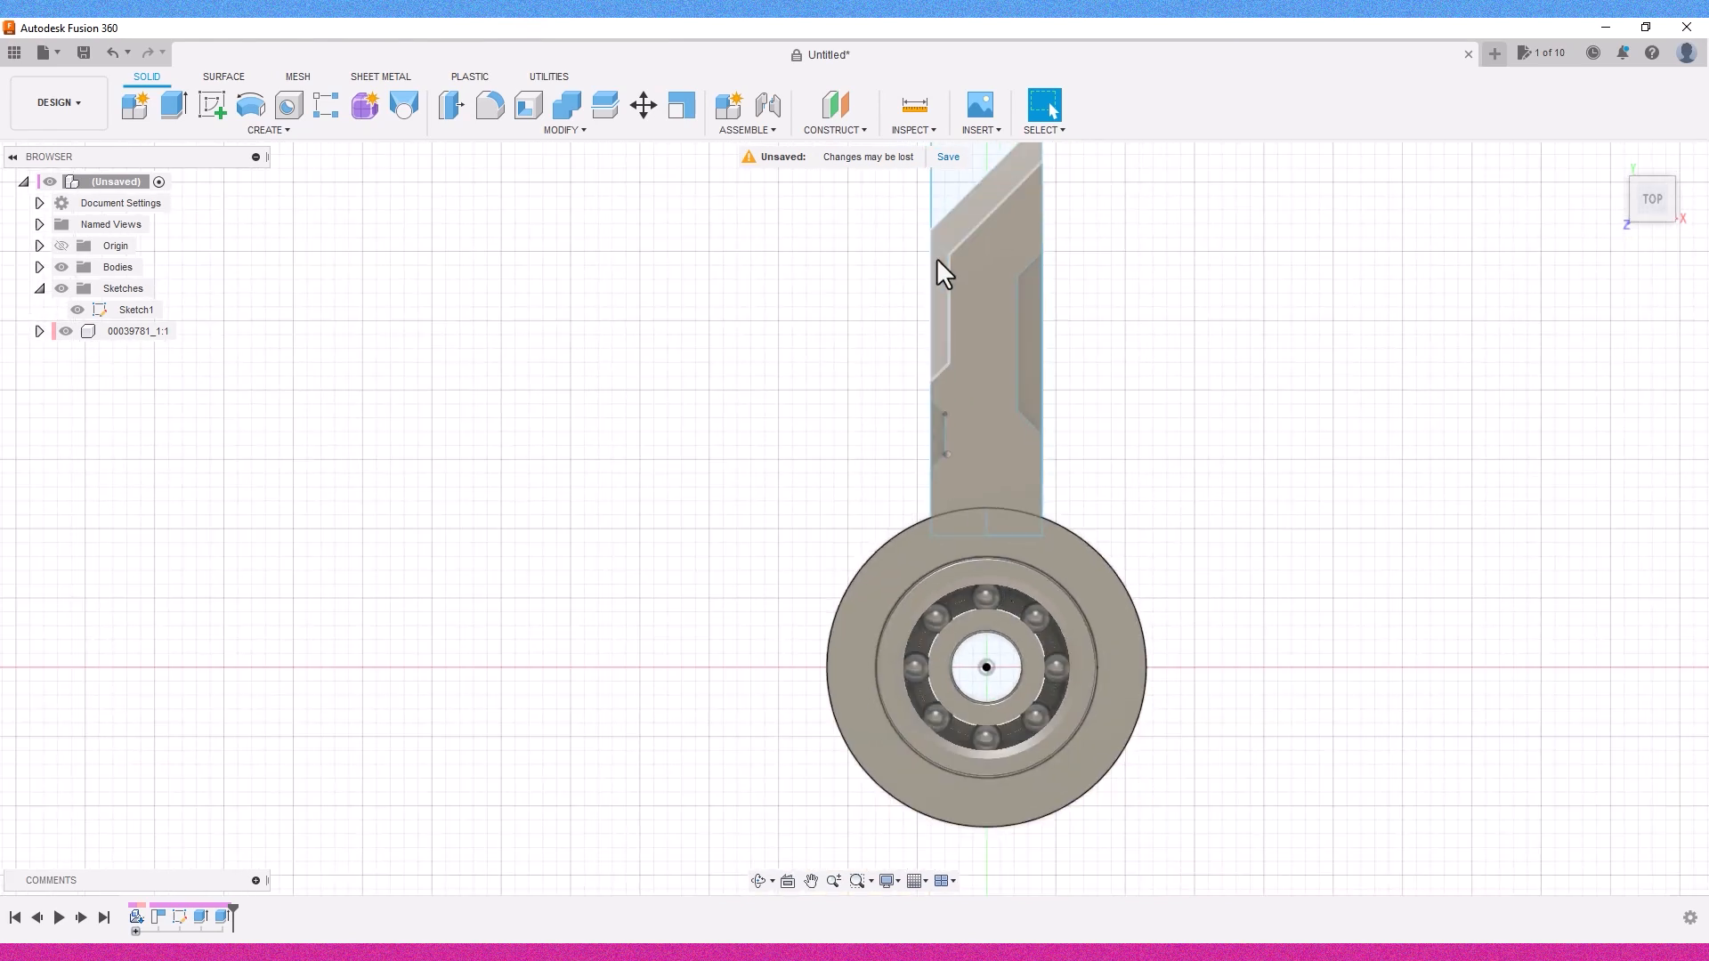
{"action": "scroll", "coordinate": [927, 271], "scroll_direction": "up", "scroll_amount": 1}
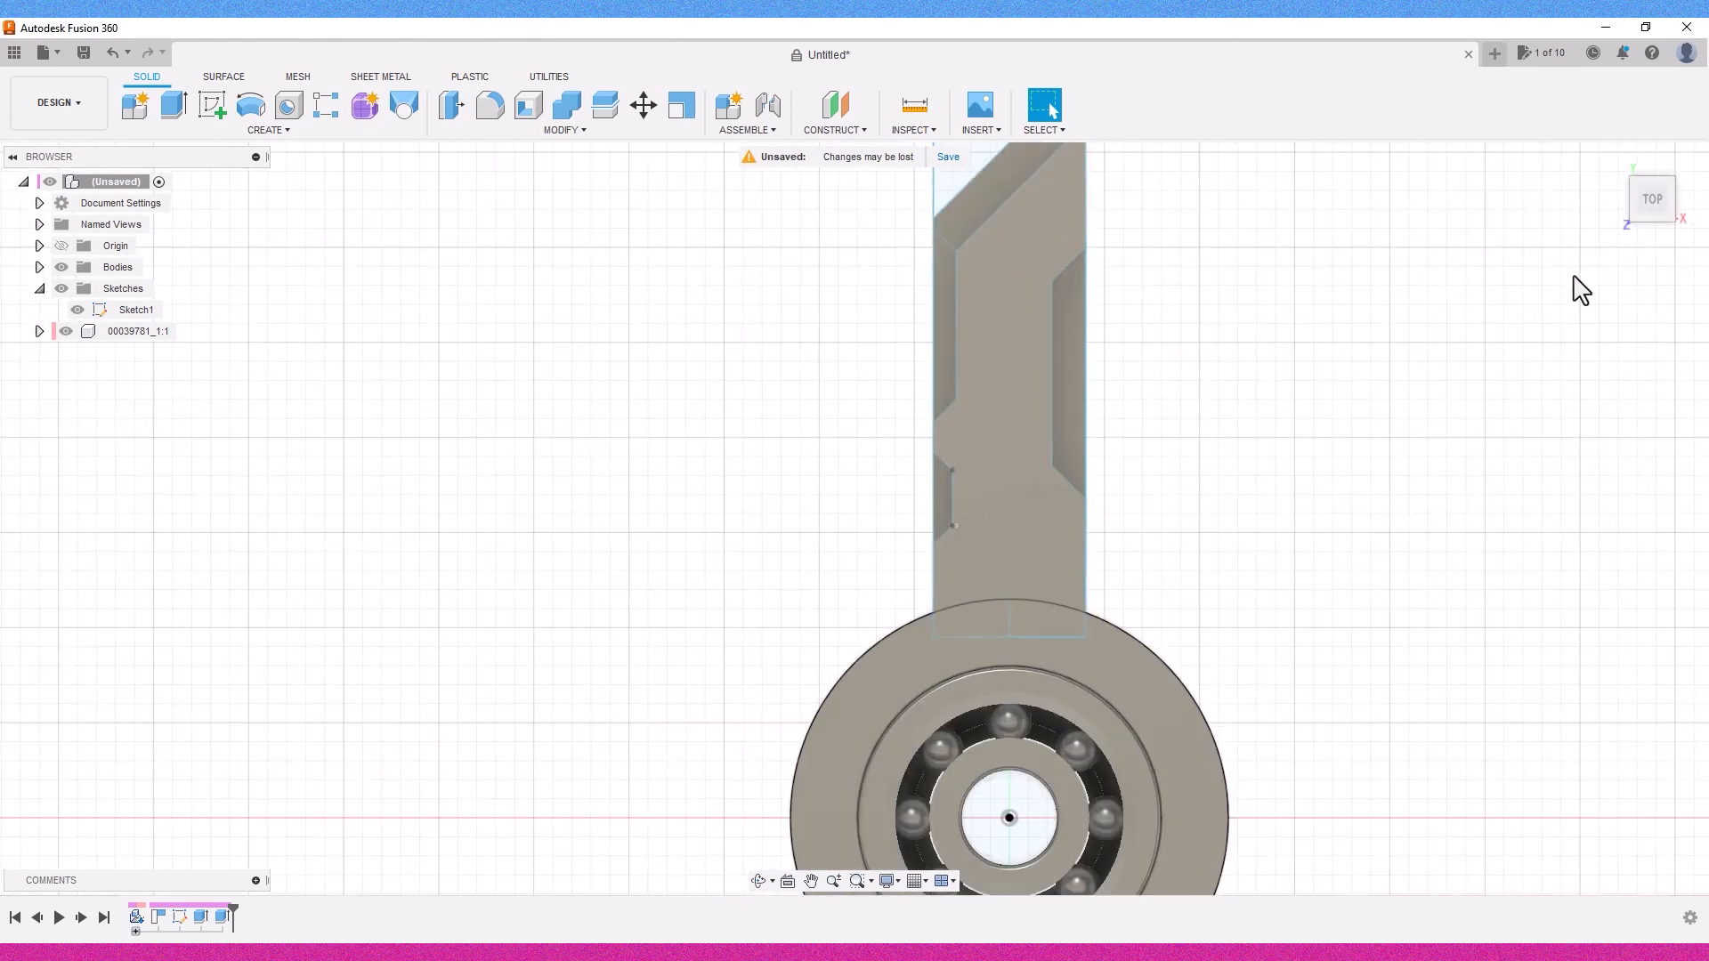
{"action": "left_click_drag", "start_coordinate": [1654, 192], "coordinate": [1240, 261]}
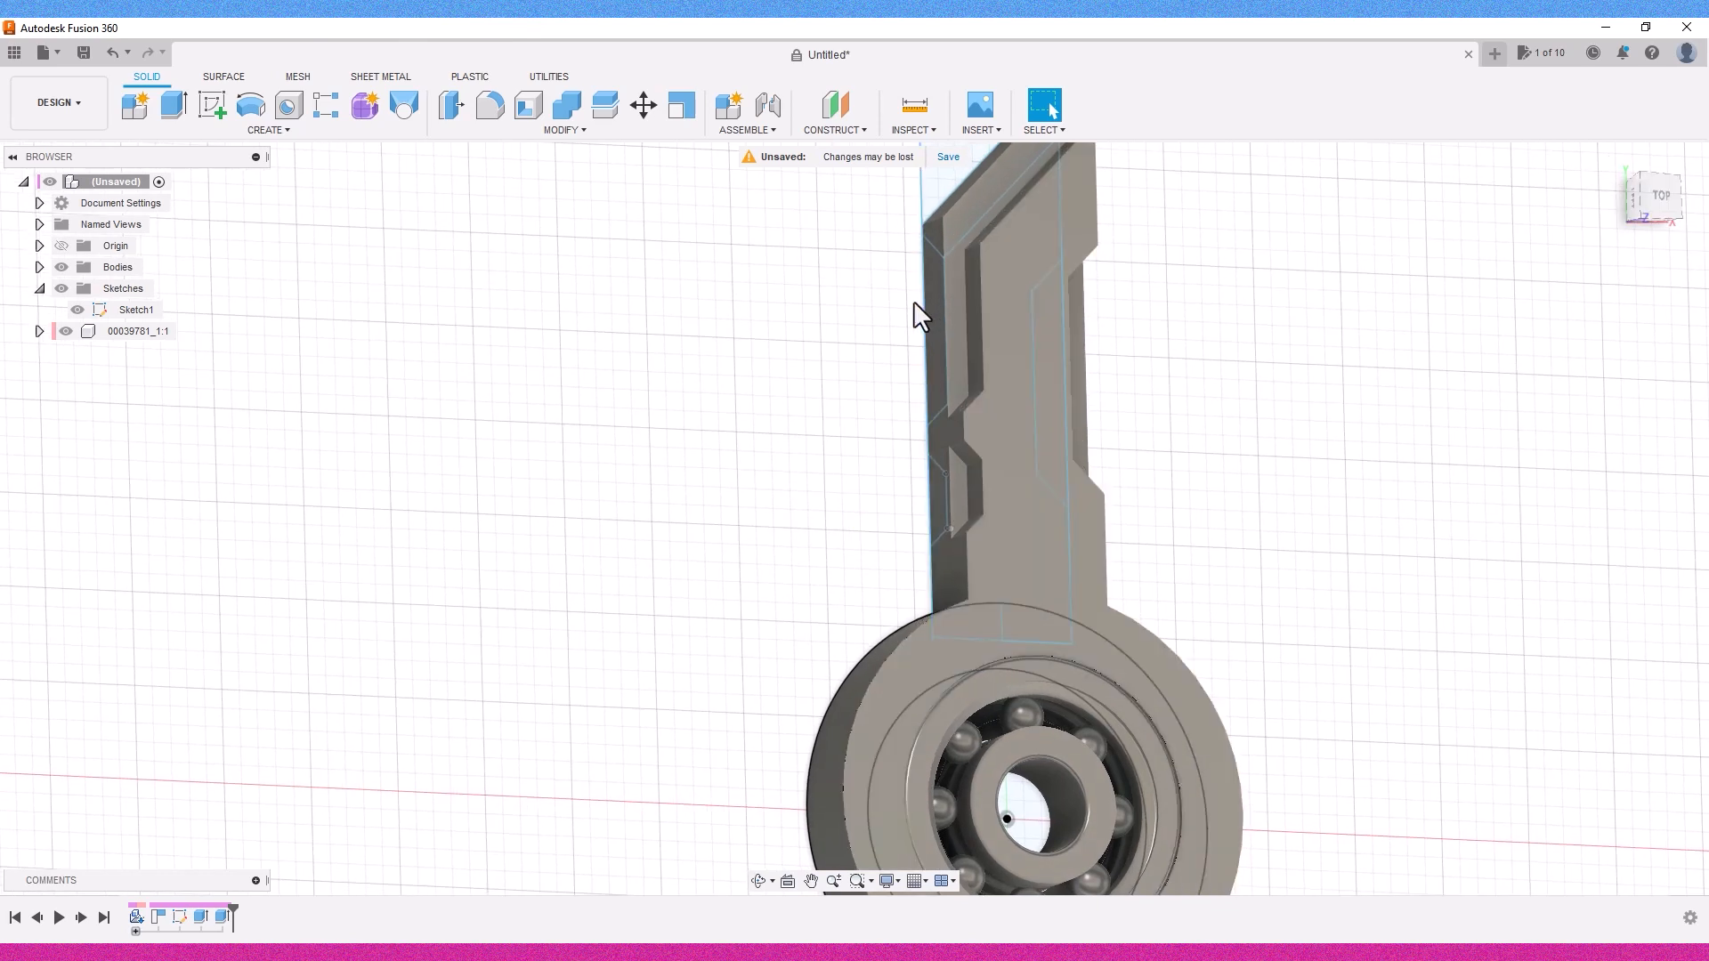
{"action": "left_click_drag", "start_coordinate": [1657, 209], "coordinate": [1324, 377]}
Step: Cut away the infill of the small lower left notch by extruding its recessed face down through the body
{"action": "key", "text": "e"}
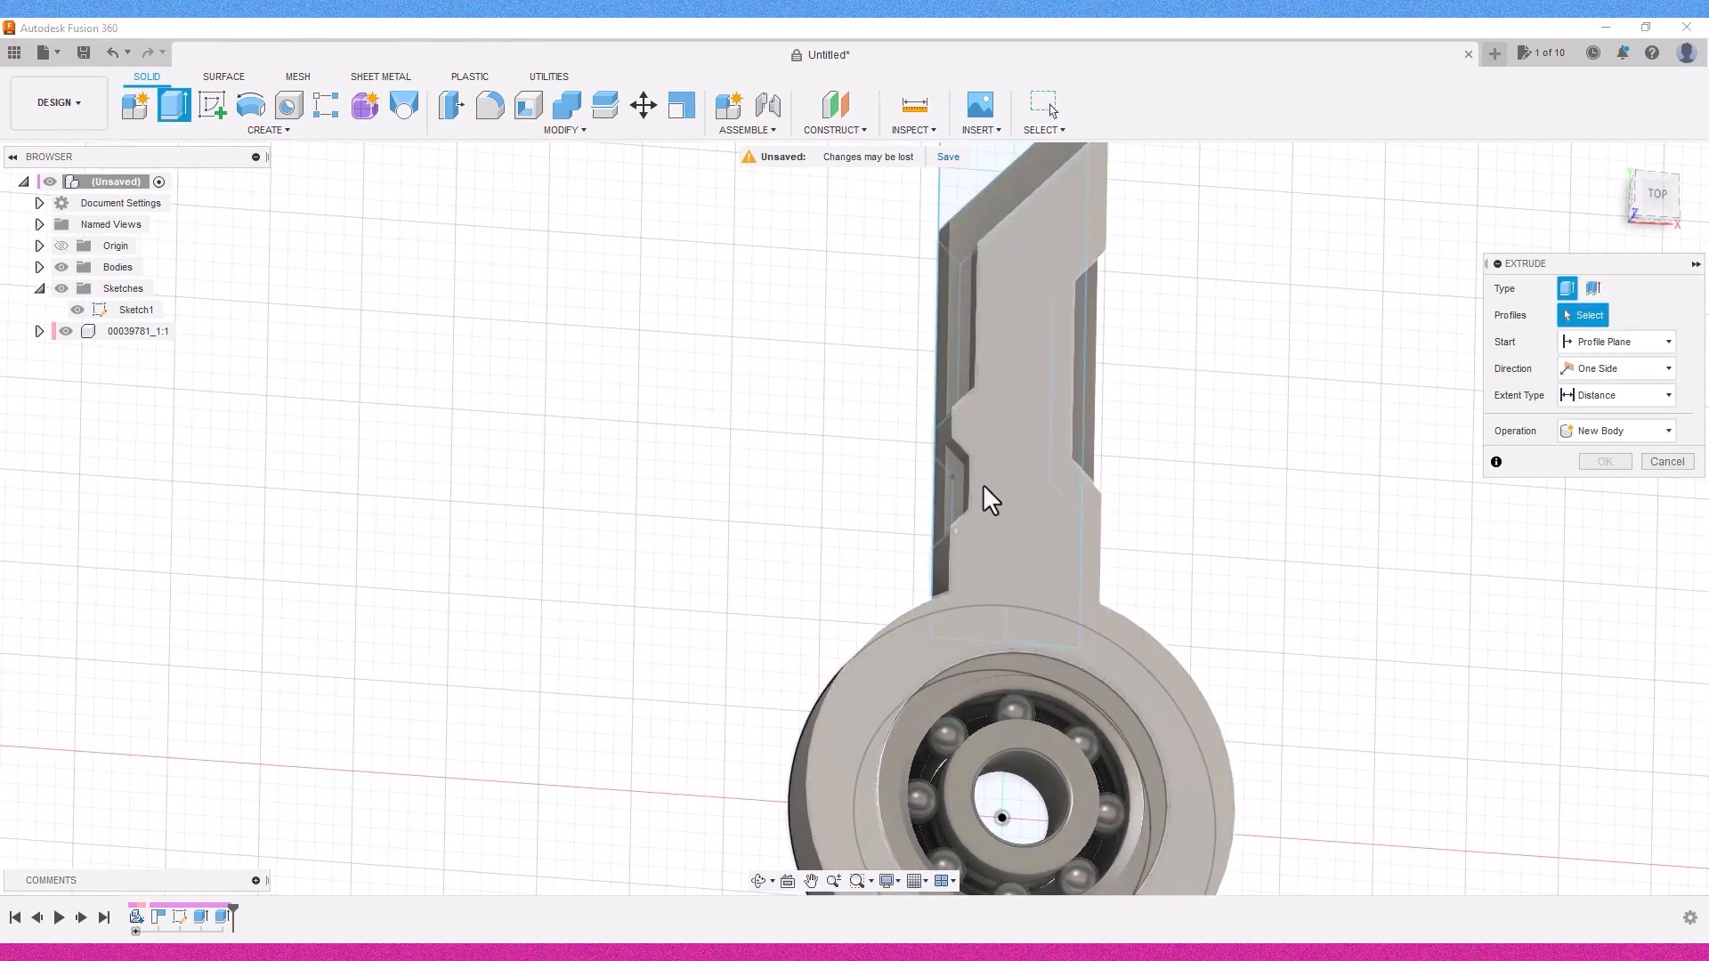
{"action": "left_click", "coordinate": [953, 504]}
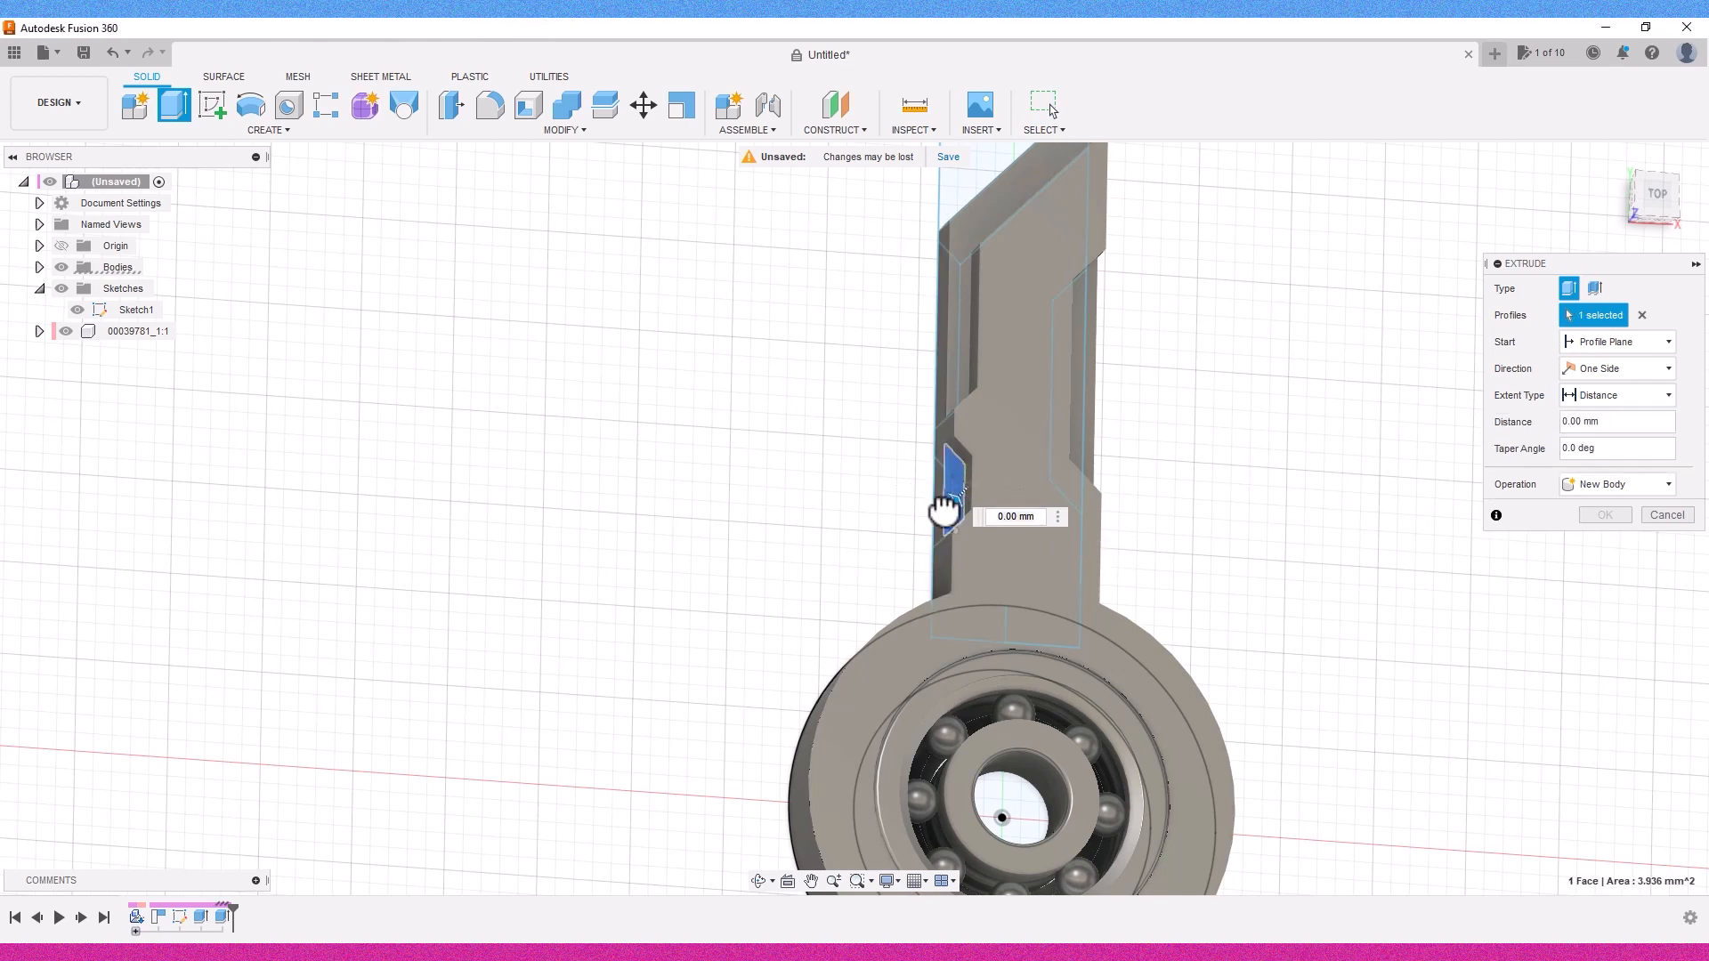
{"action": "left_click_drag", "start_coordinate": [945, 511], "coordinate": [893, 570]}
{"action": "left_click", "coordinate": [1602, 541]}
{"action": "scroll", "coordinate": [1534, 552], "scroll_direction": "down", "scroll_amount": 2}
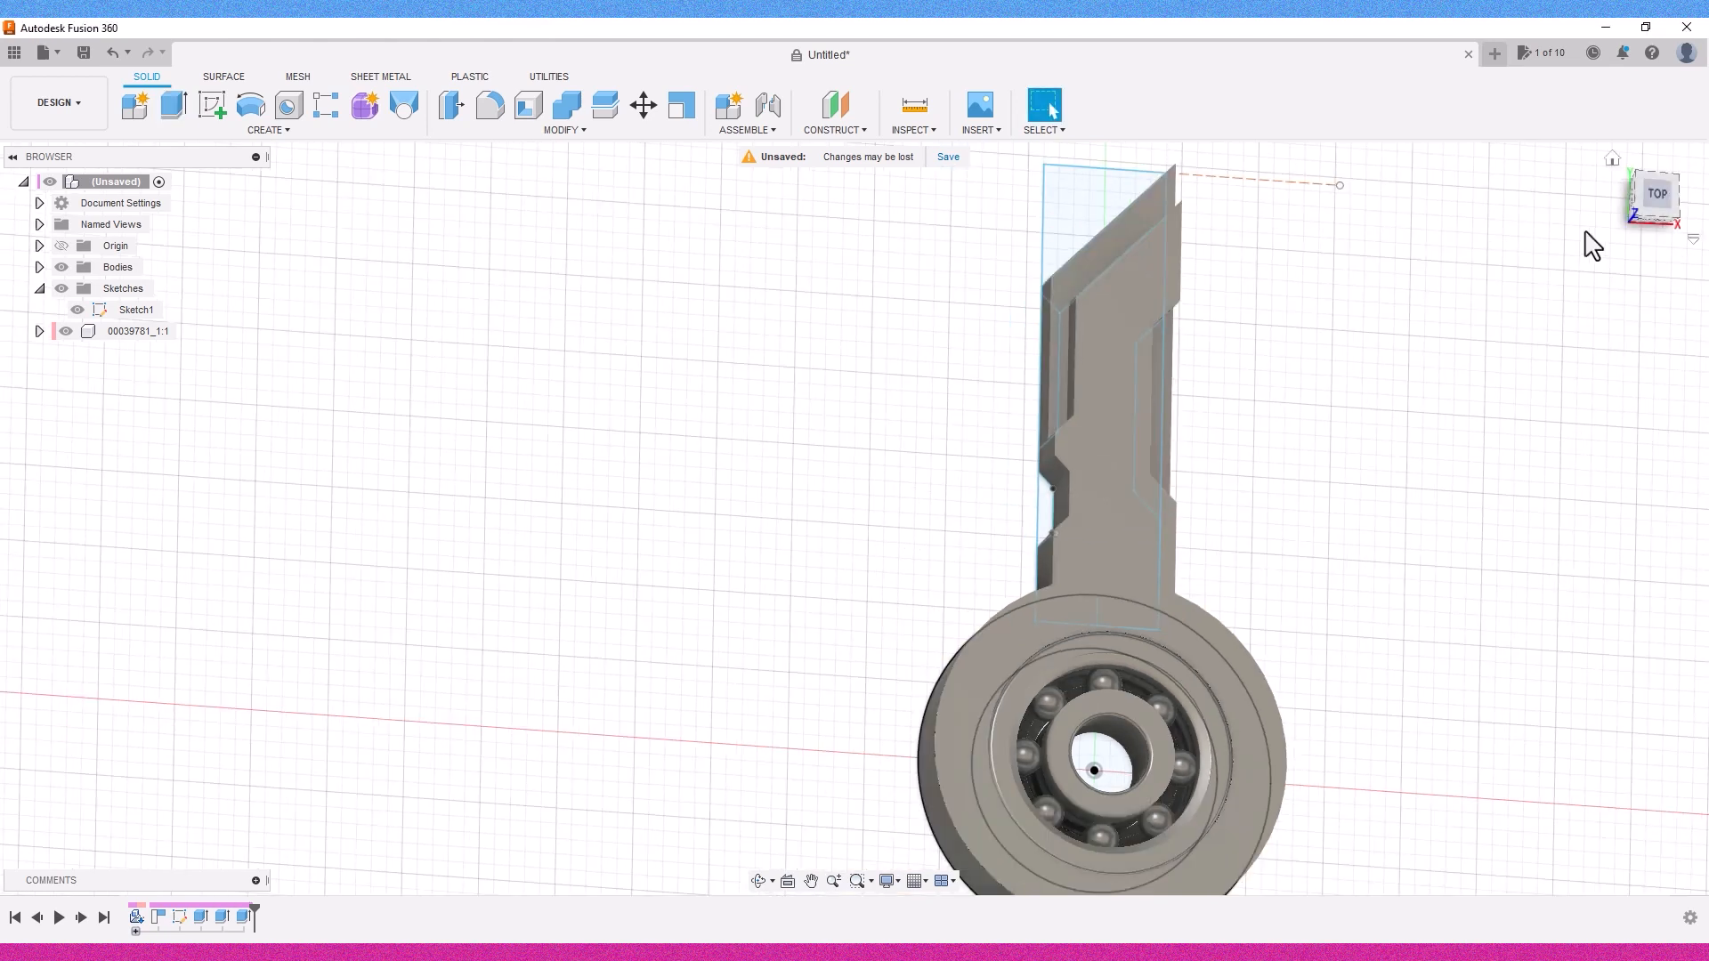
{"action": "left_click", "coordinate": [1648, 192]}
{"action": "mouse_move", "coordinate": [1635, 208]}
{"action": "left_mouse_down"}
{"action": "mouse_move", "coordinate": [1667, 153]}
{"action": "mouse_move", "coordinate": [1702, 223]}
{"action": "mouse_move", "coordinate": [1633, 214]}
{"action": "left_mouse_up"}
{"action": "left_click", "coordinate": [812, 882]}
{"action": "left_click_drag", "start_coordinate": [1325, 717], "coordinate": [1081, 608]}
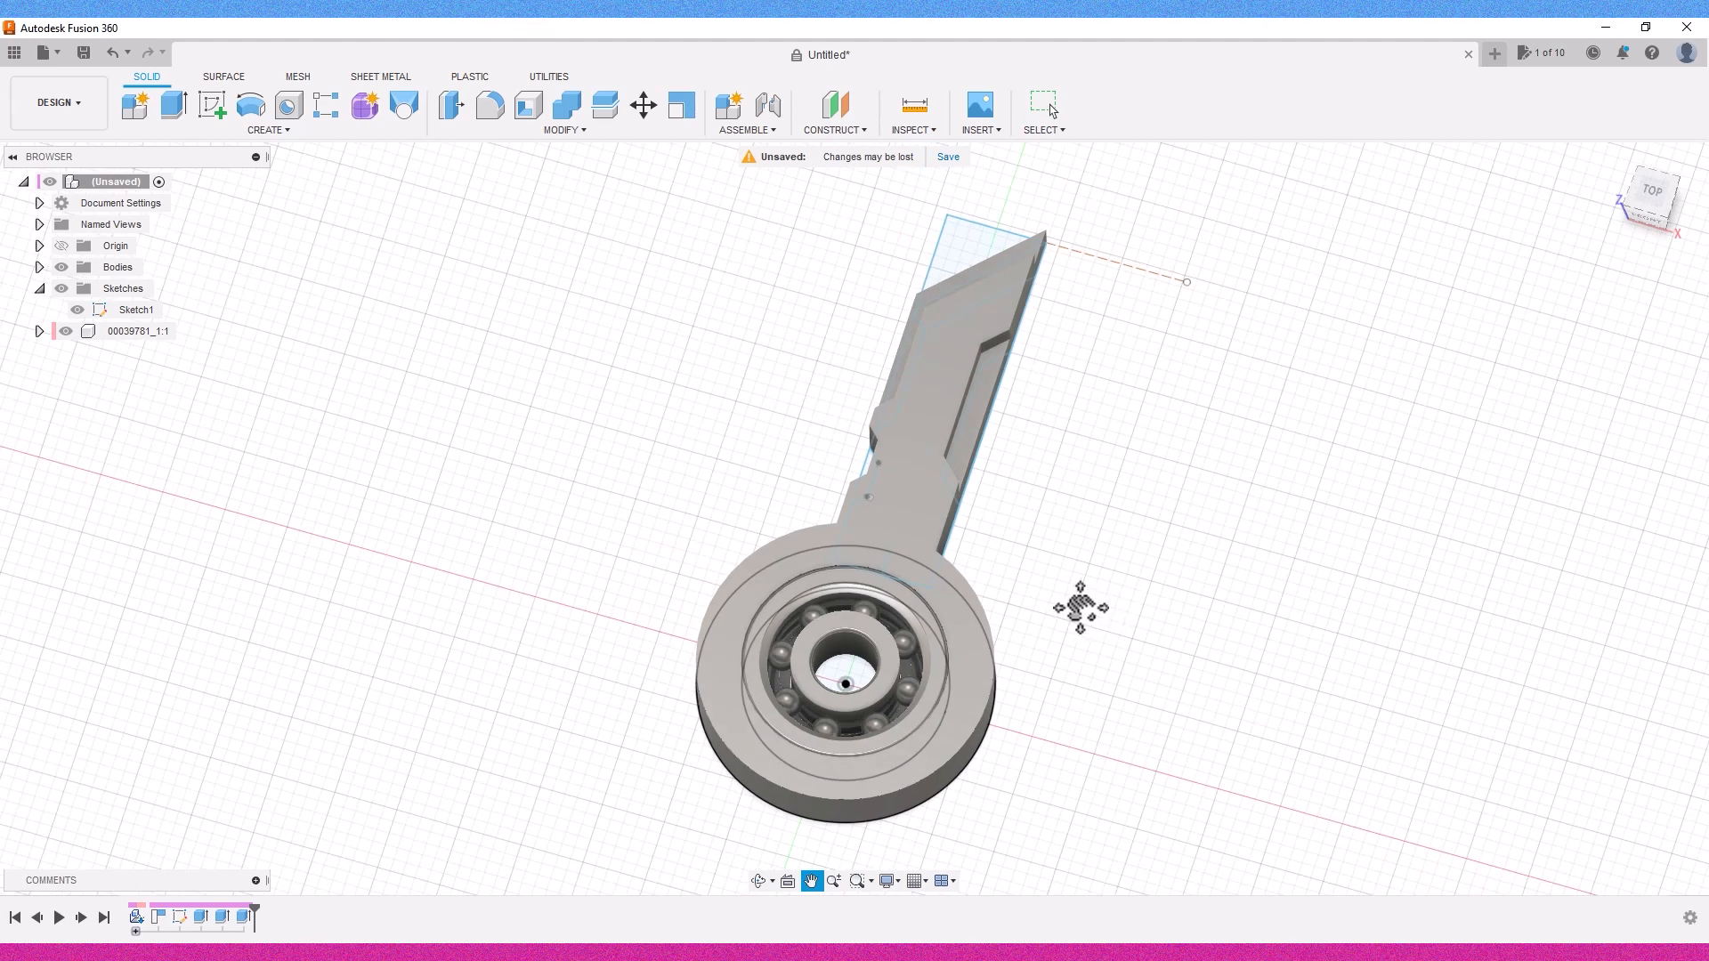
Step: Create a full circular pattern of the blade body around the bearing's centre axis with a quantity of 5
{"action": "left_click", "coordinate": [240, 132]}
{"action": "mouse_move", "coordinate": [190, 497]}
{"action": "left_click", "coordinate": [293, 509]}
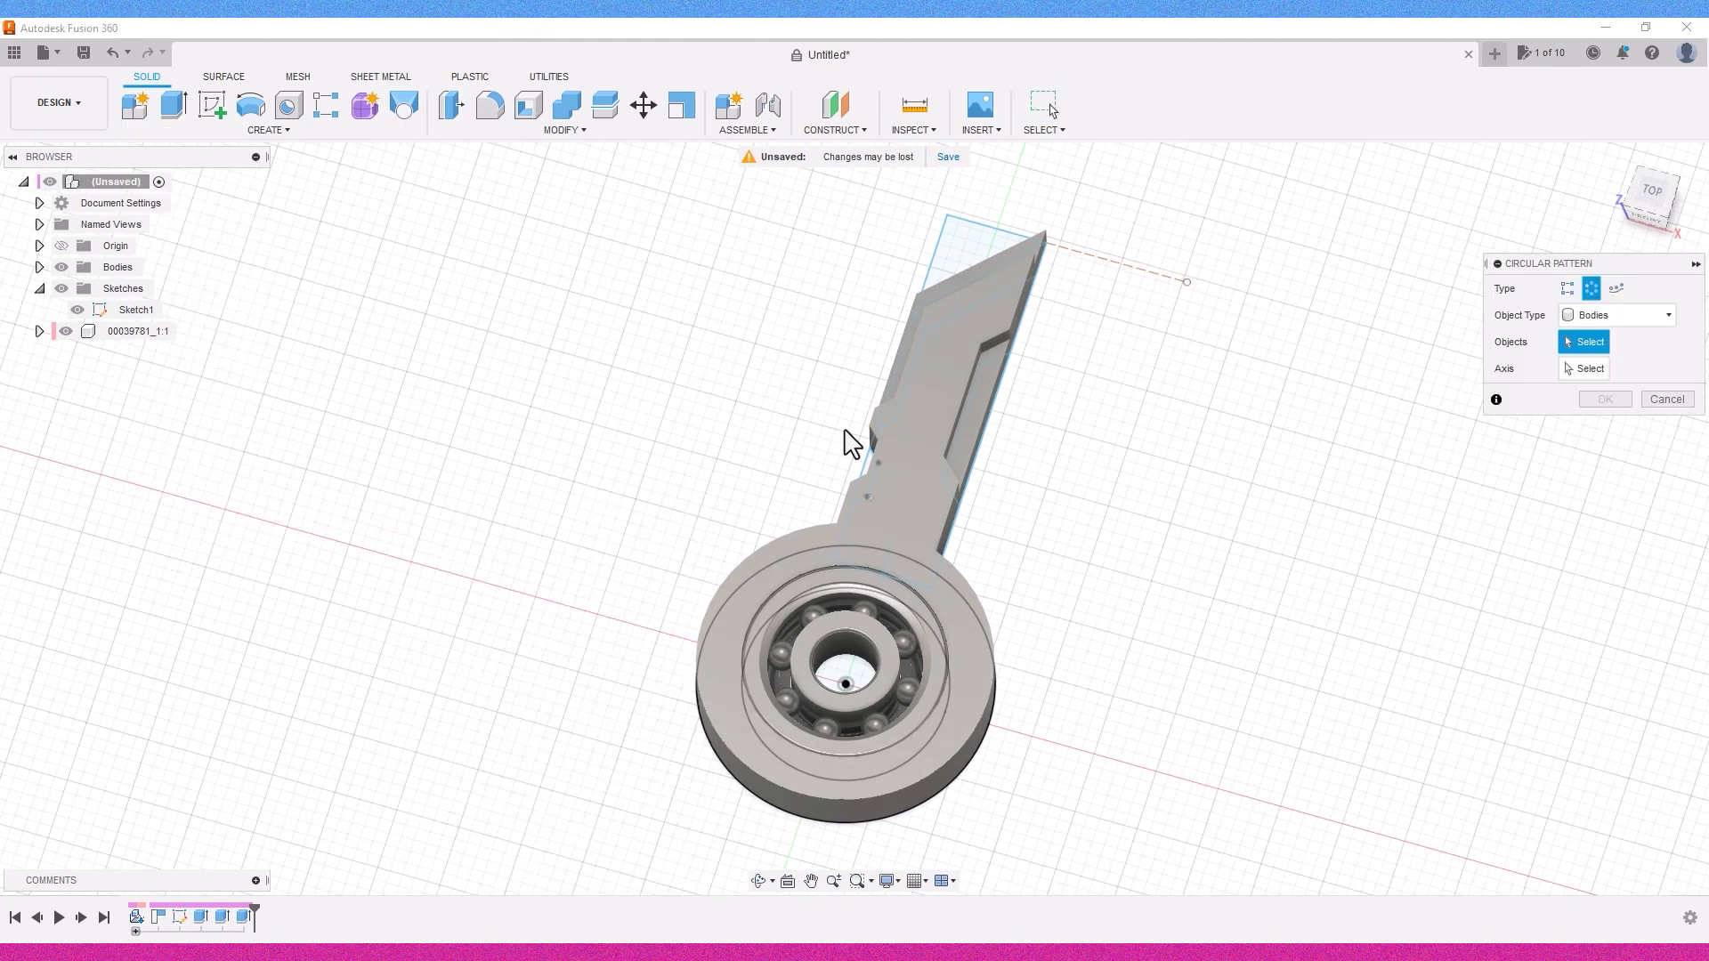
{"action": "left_click", "coordinate": [892, 393]}
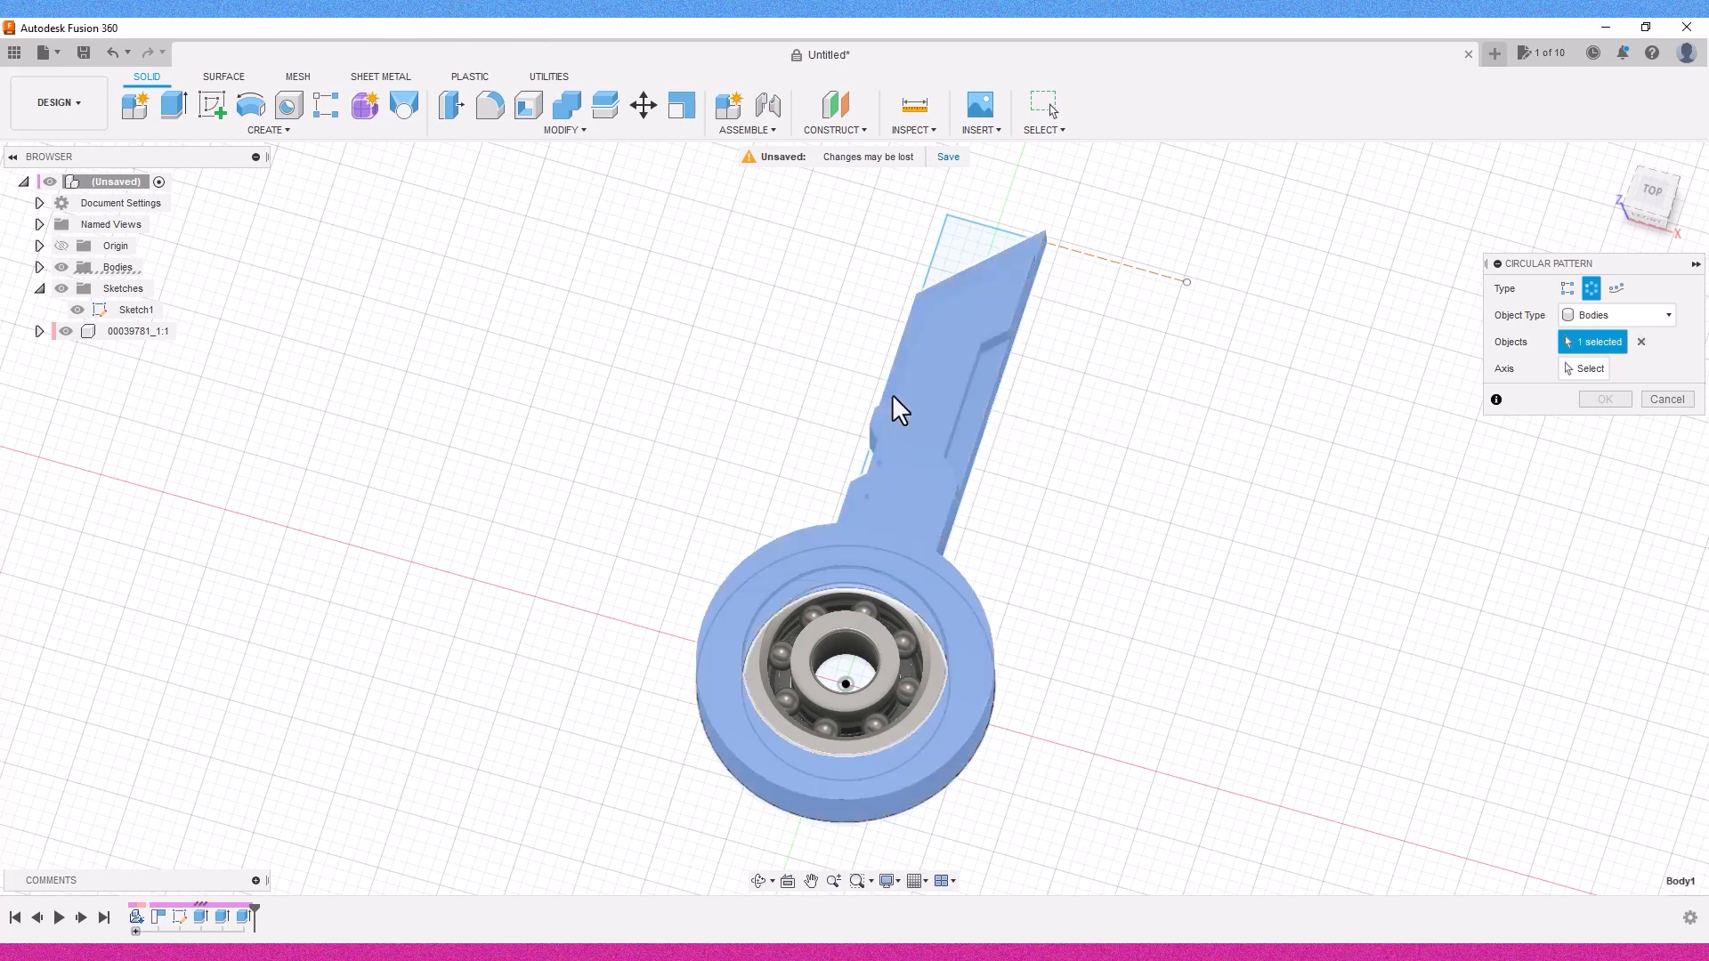
{"action": "left_click", "coordinate": [842, 665]}
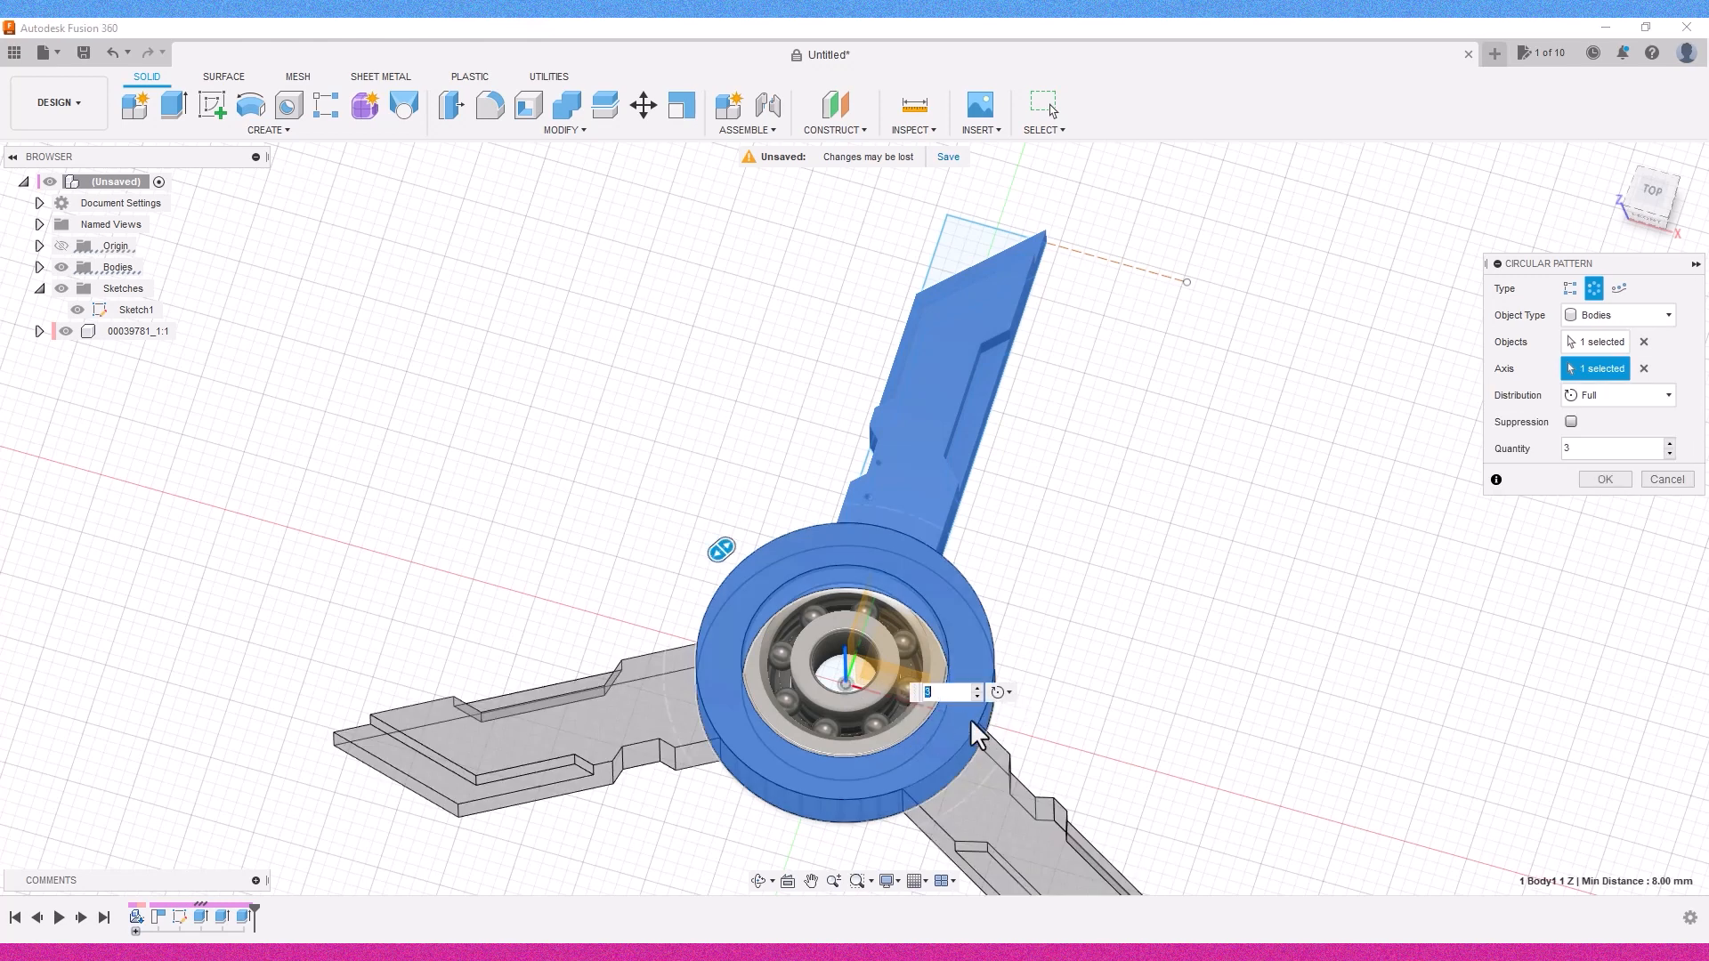
{"action": "type", "text": "5"}
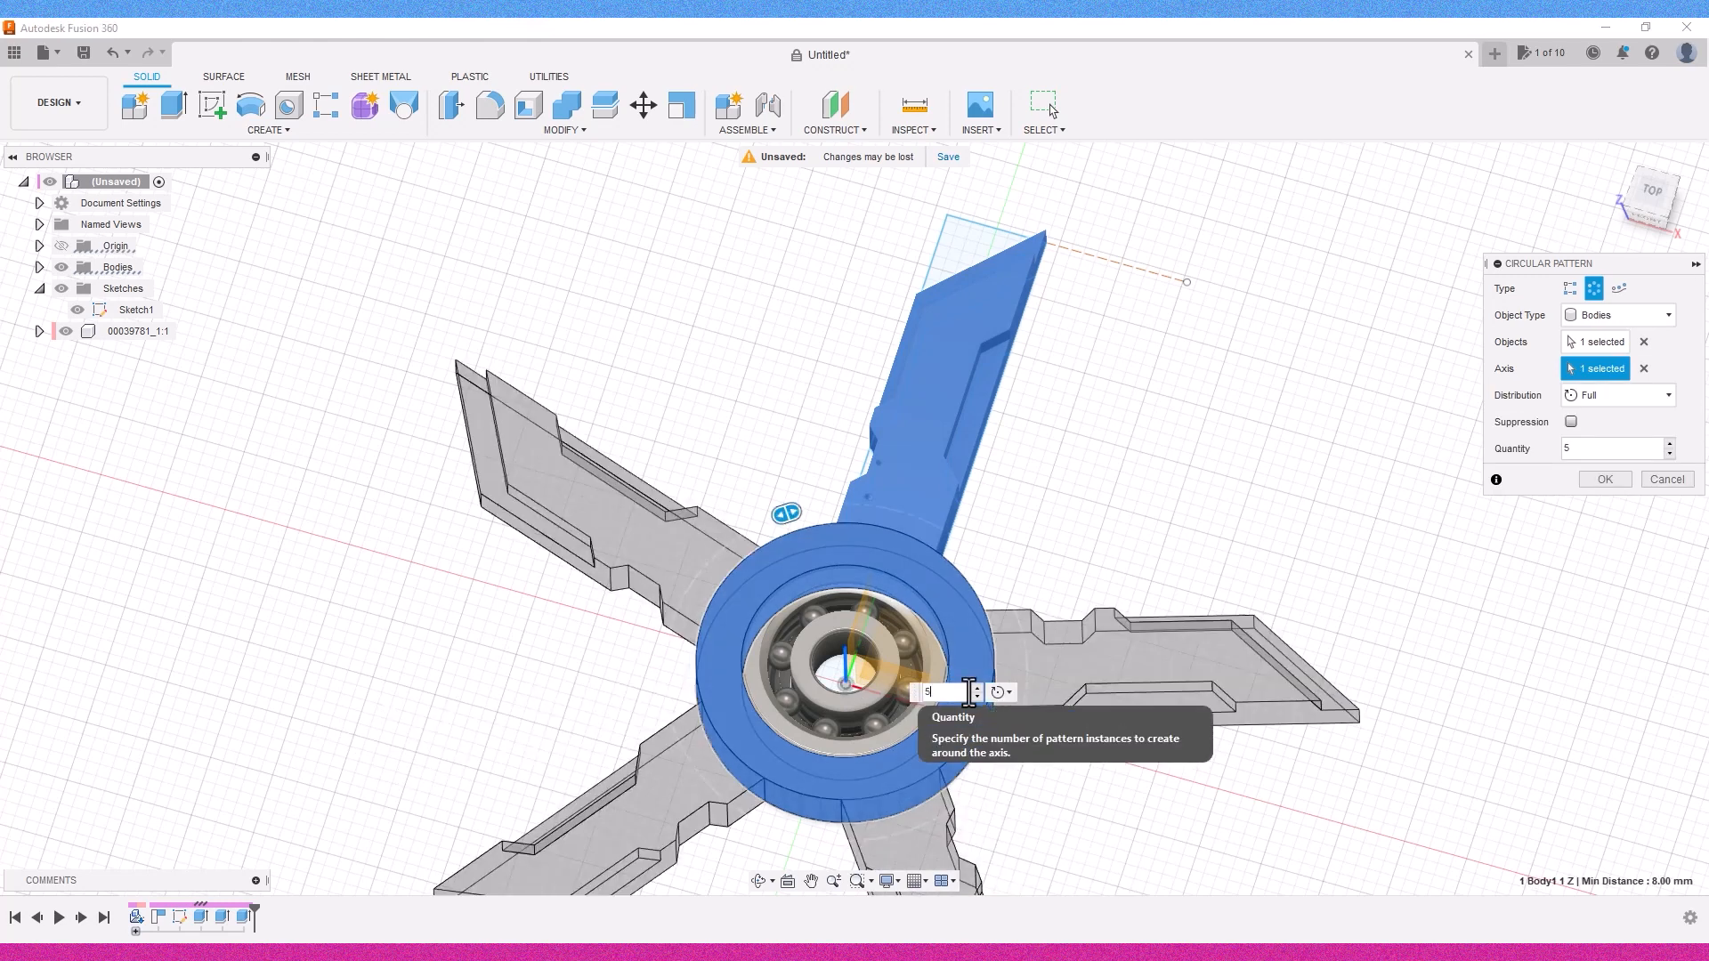
{"action": "key", "text": "Return"}
Step: Combine the original blade body and its four patterned copies into one body with the Join operation
{"action": "left_click", "coordinate": [577, 99]}
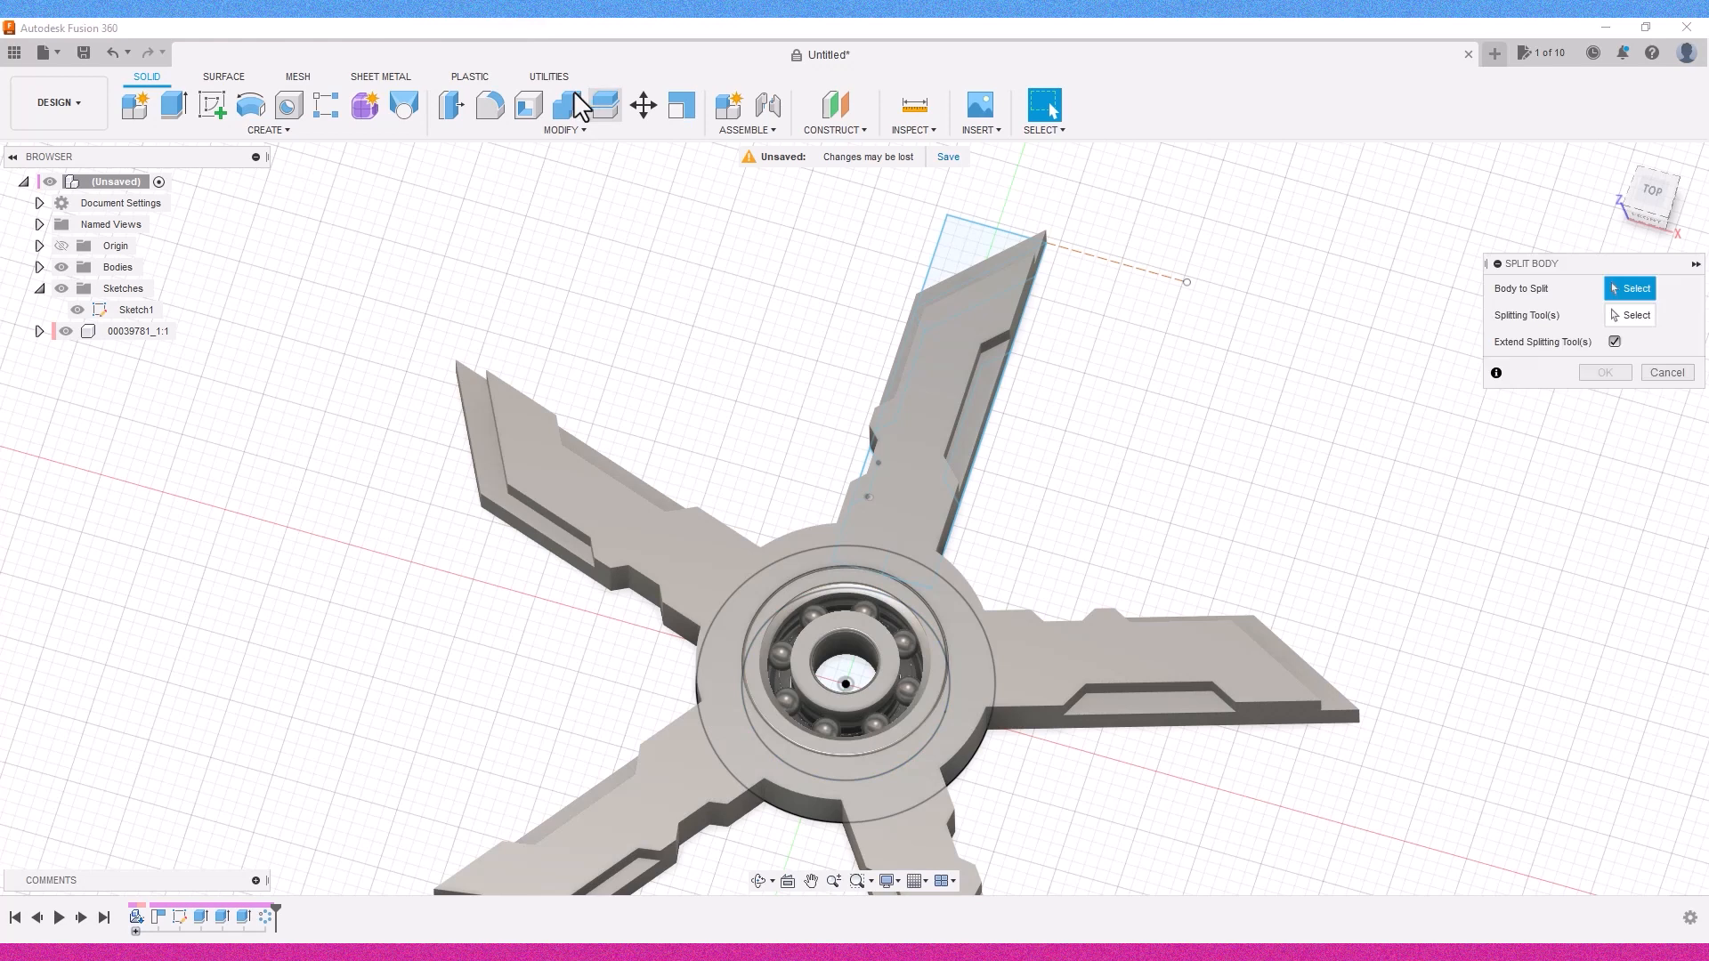
{"action": "left_click", "coordinate": [570, 104]}
{"action": "left_click", "coordinate": [1003, 382]}
{"action": "left_click", "coordinate": [709, 472]}
{"action": "left_click", "coordinate": [818, 803]}
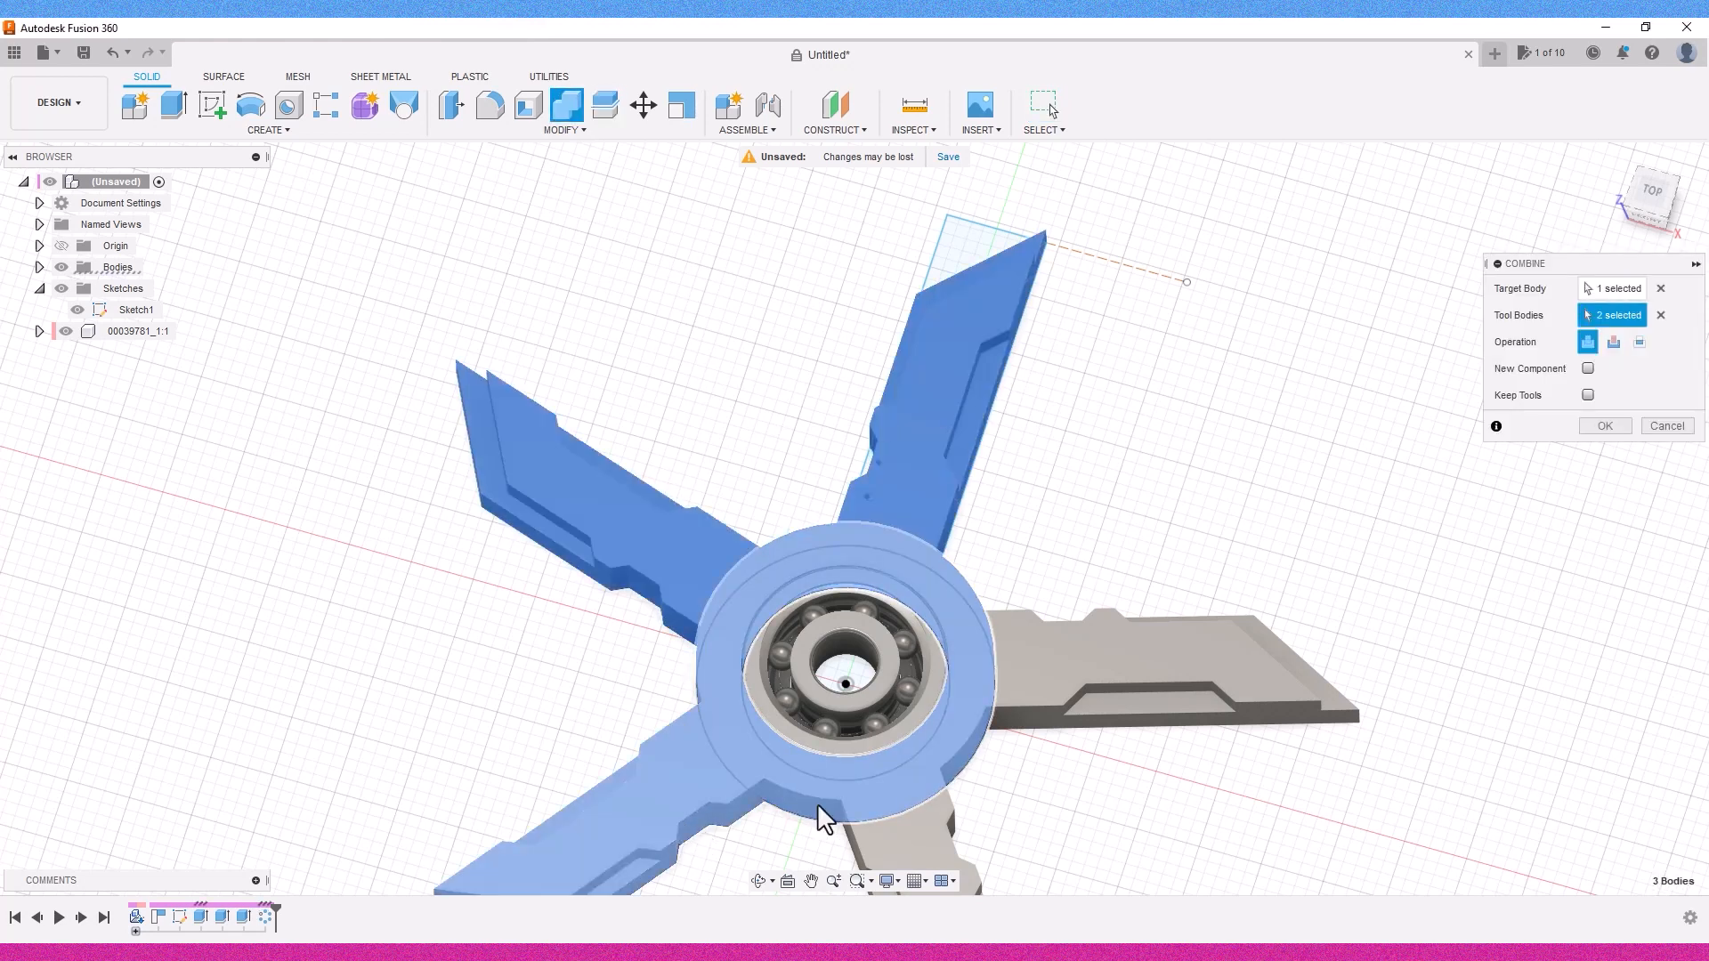
{"action": "left_click", "coordinate": [942, 856]}
{"action": "left_click", "coordinate": [1281, 645]}
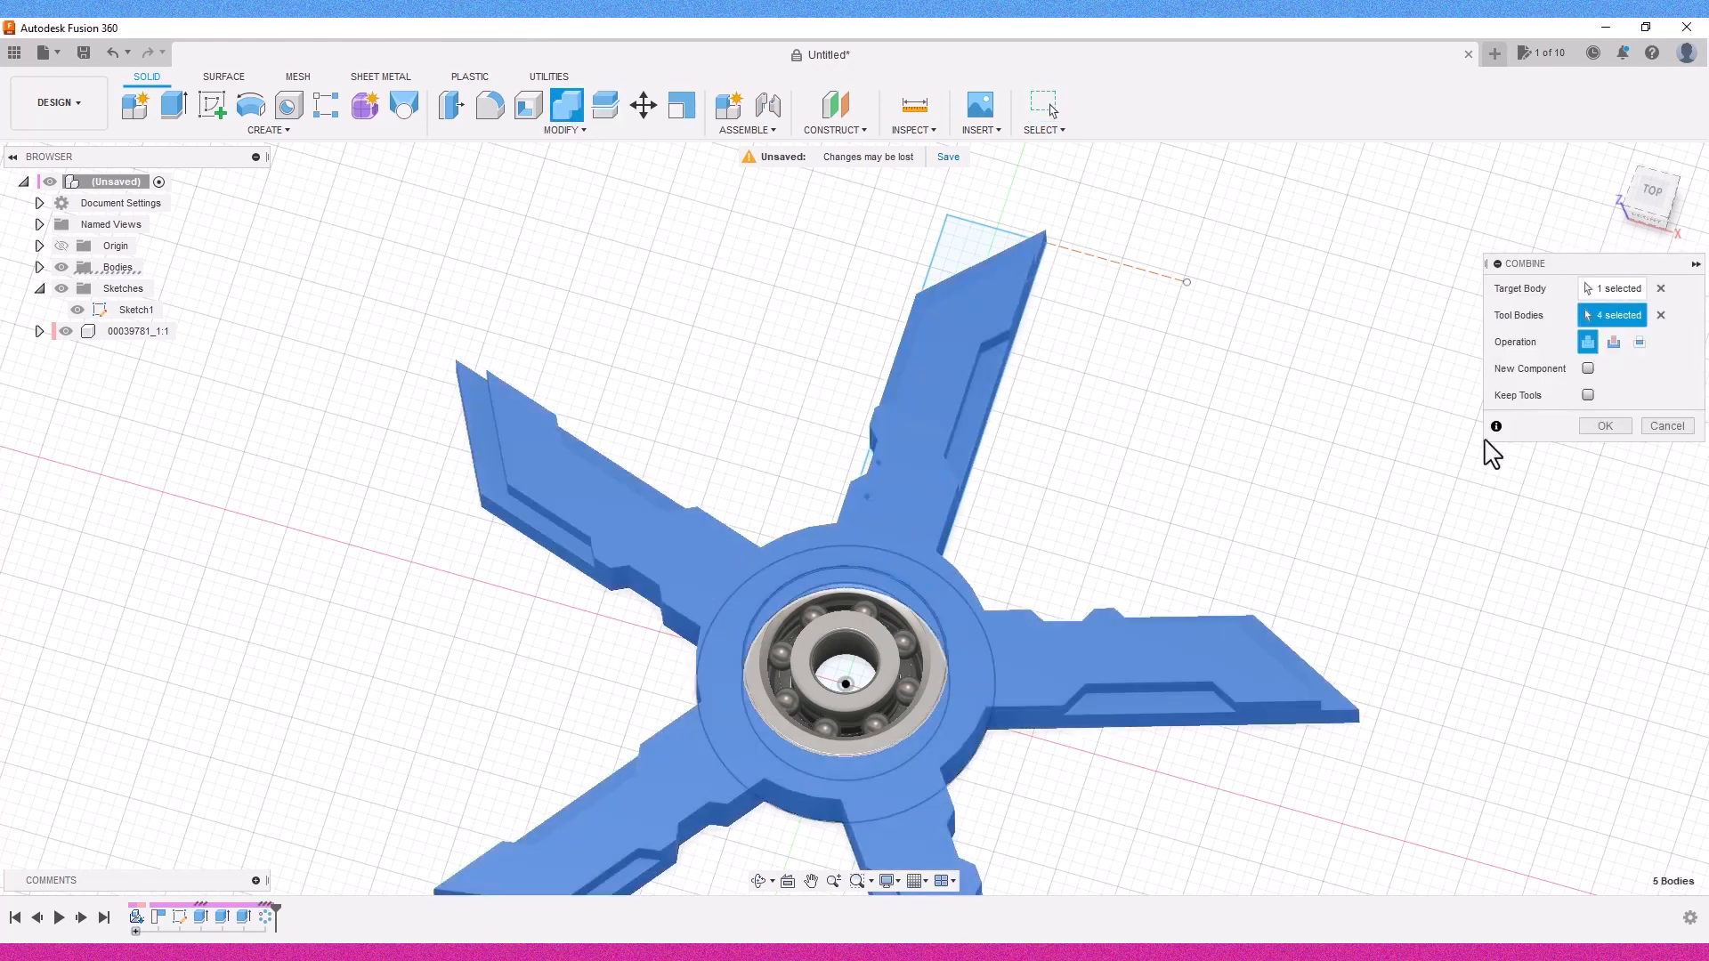
{"action": "left_click", "coordinate": [1605, 425]}
Step: Hide Sketch1, hiding the bearing component temporarily to view the open hub and showing it again
{"action": "left_click_drag", "start_coordinate": [1687, 218], "coordinate": [1624, 175]}
{"action": "left_click", "coordinate": [1612, 162]}
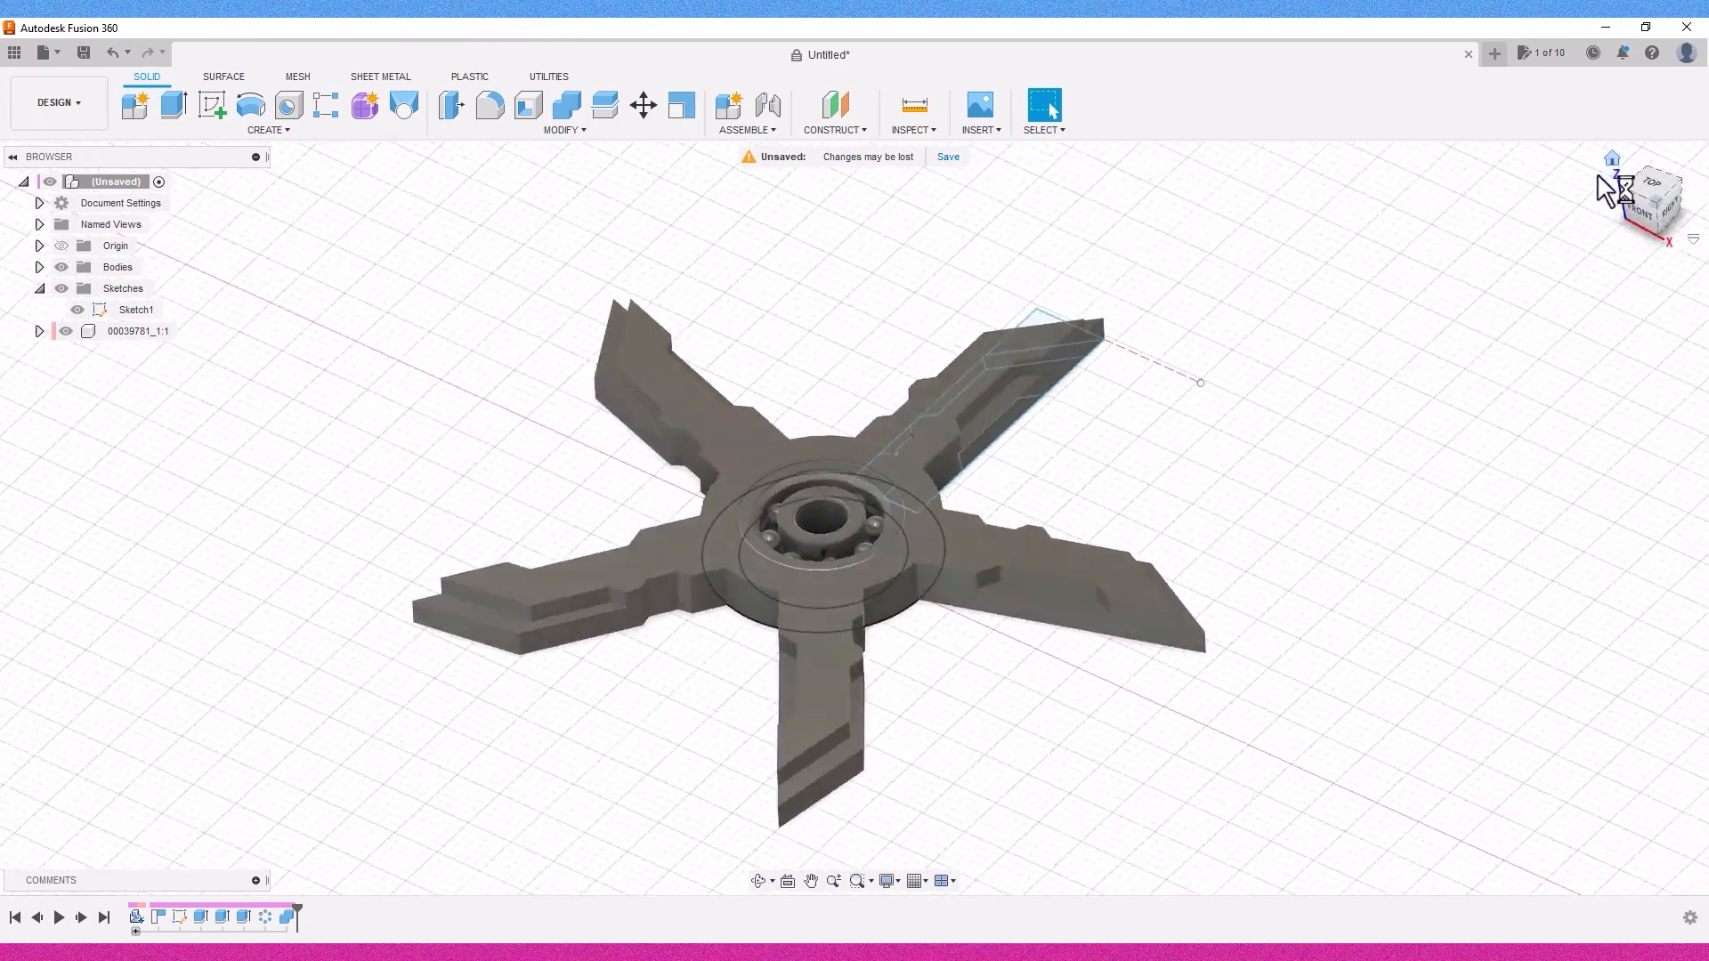
{"action": "left_click", "coordinate": [66, 331]}
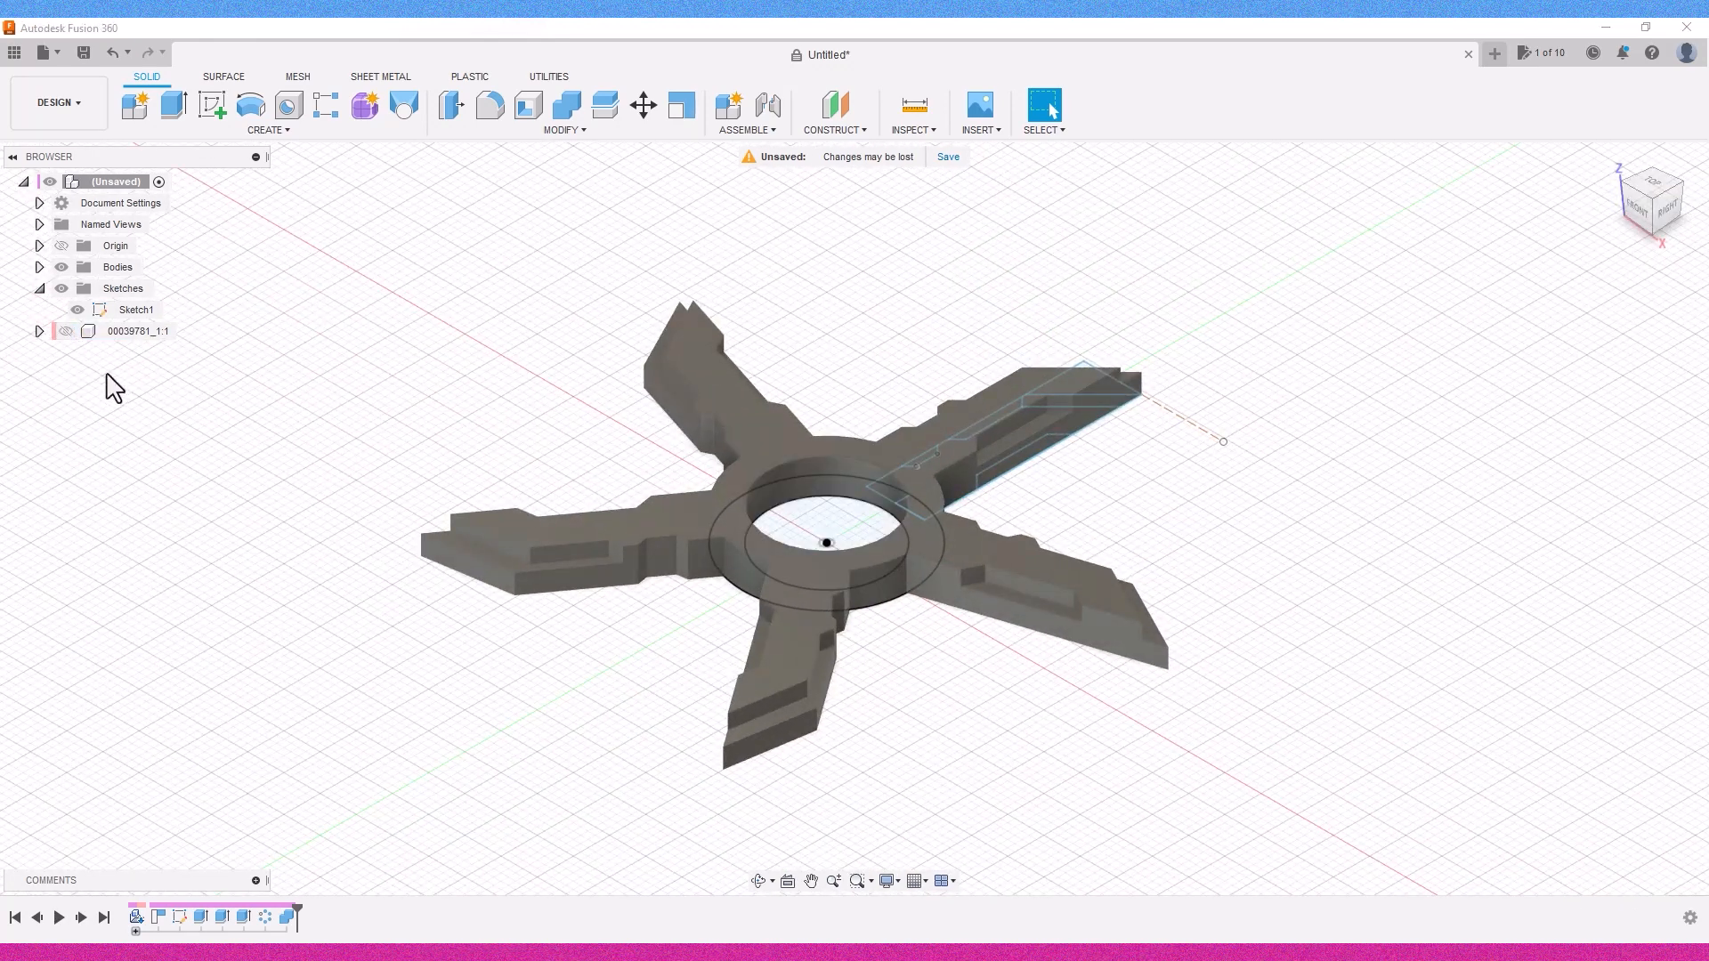
{"action": "left_click", "coordinate": [77, 310]}
{"action": "mouse_move", "coordinate": [1661, 179]}
{"action": "left_mouse_down"}
{"action": "mouse_move", "coordinate": [1655, 259]}
{"action": "mouse_move", "coordinate": [1652, 143]}
{"action": "mouse_move", "coordinate": [1642, 229]}
{"action": "mouse_move", "coordinate": [1654, 173]}
{"action": "mouse_move", "coordinate": [1661, 201]}
{"action": "left_mouse_up"}
{"action": "left_click", "coordinate": [66, 332]}
Step: Construct an offset plane at 0 mm distance on the top face of the bearing's inner ring
{"action": "scroll", "coordinate": [762, 553], "scroll_direction": "up", "scroll_amount": 3}
{"action": "left_click", "coordinate": [841, 111]}
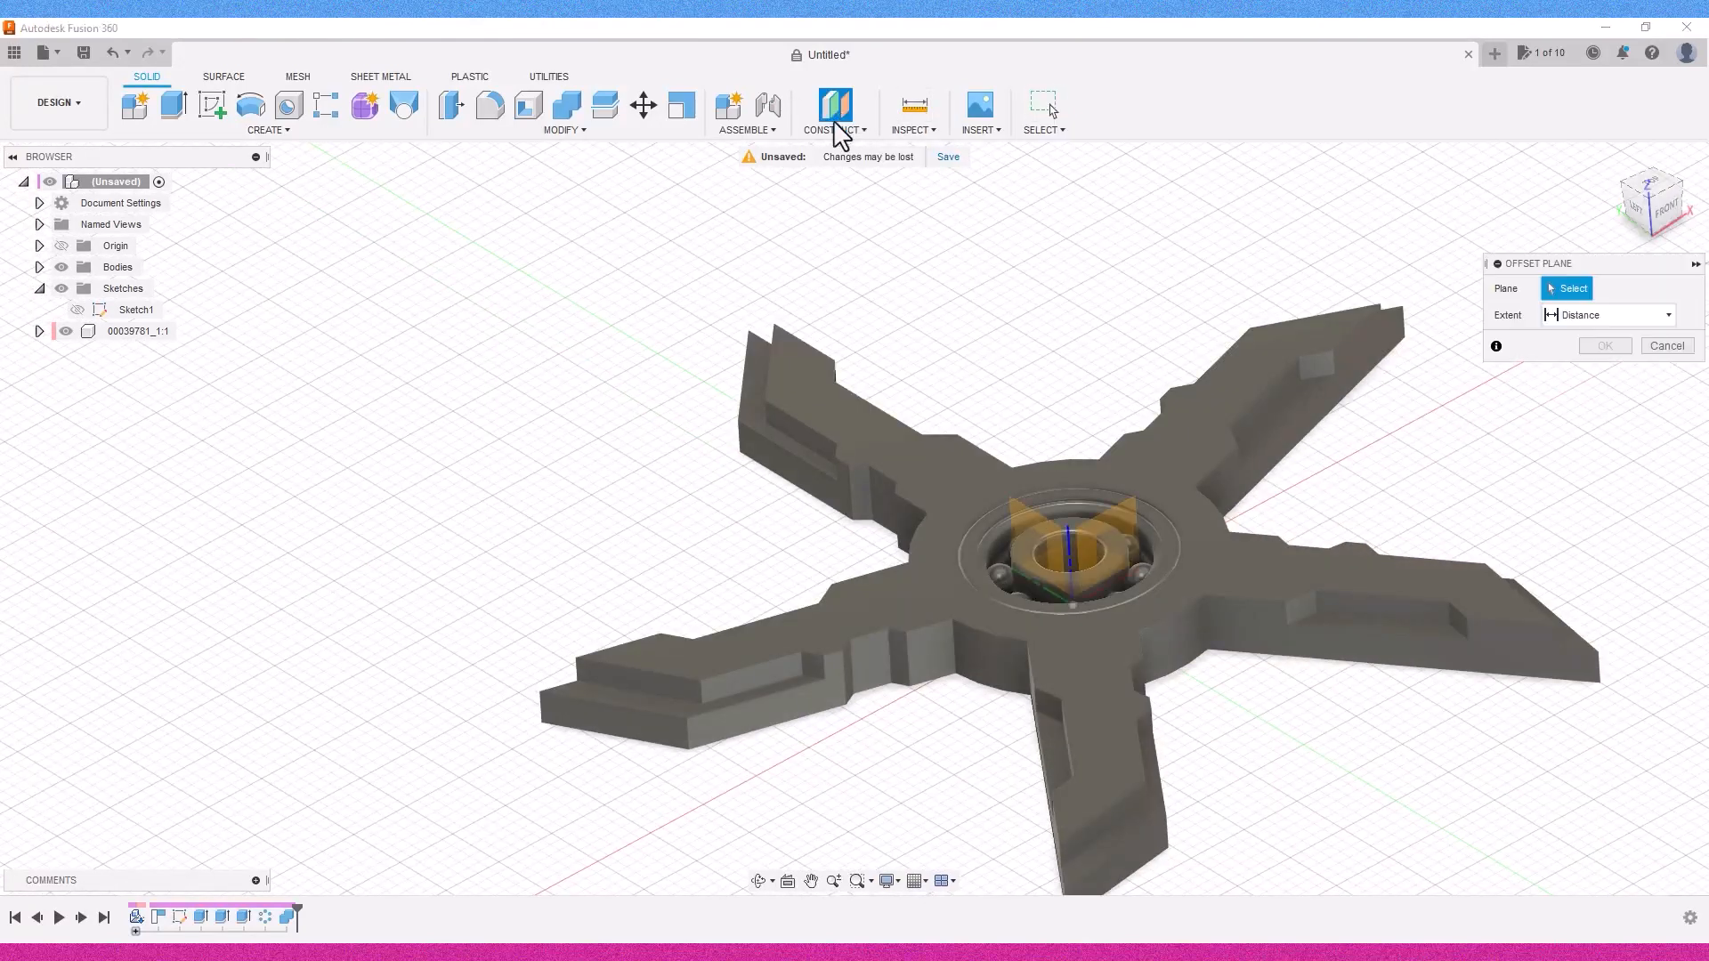
{"action": "mouse_move", "coordinate": [1660, 190]}
{"action": "left_mouse_down"}
{"action": "mouse_move", "coordinate": [1670, 238]}
{"action": "mouse_move", "coordinate": [1675, 192]}
{"action": "mouse_move", "coordinate": [1665, 205]}
{"action": "left_mouse_up"}
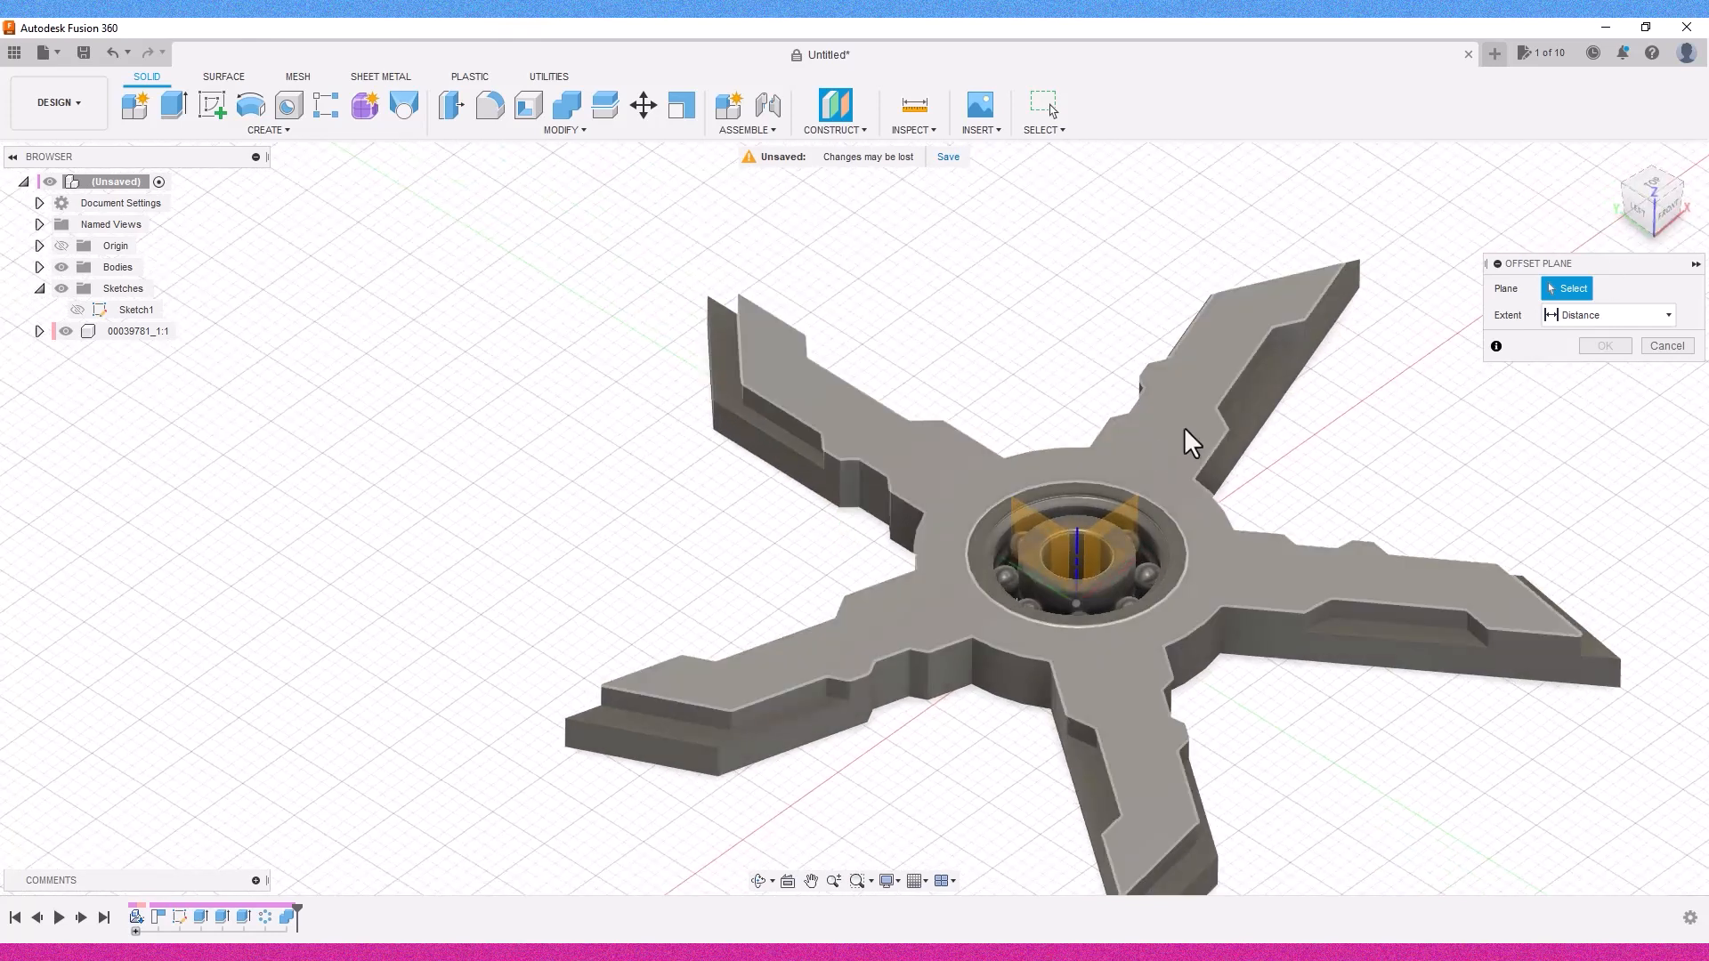
{"action": "left_click", "coordinate": [1075, 520]}
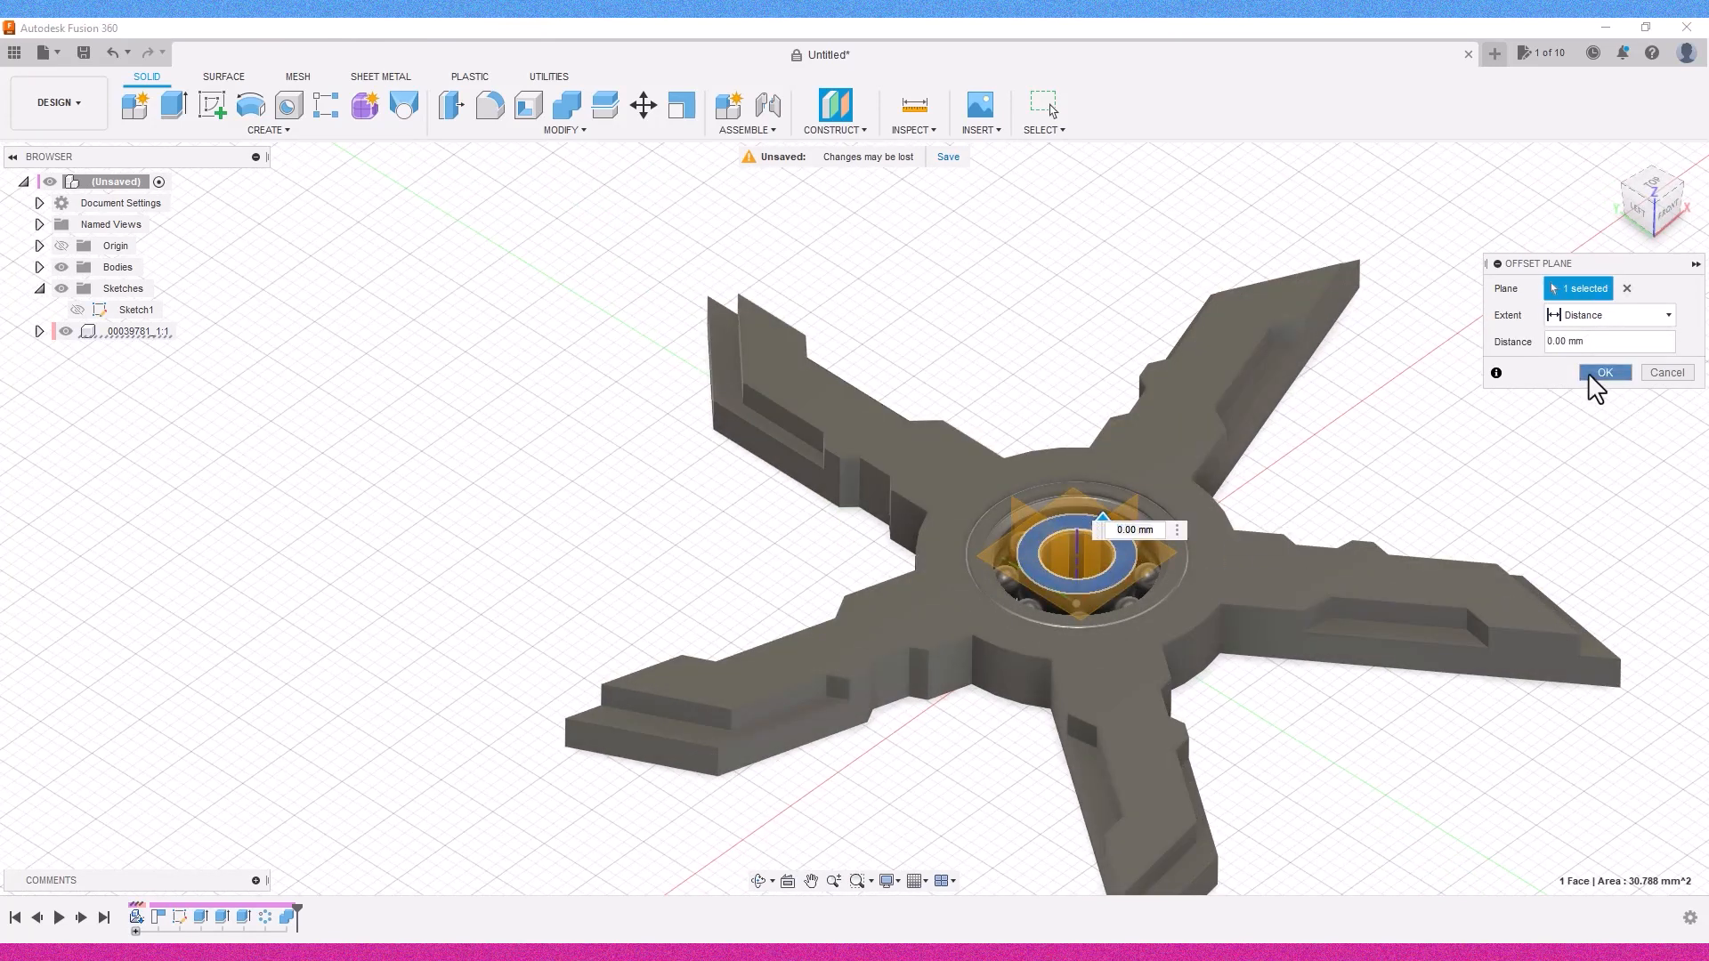
{"action": "left_click", "coordinate": [1605, 372]}
Step: Sketch an 8 mm diameter circle centred on the origin on the new plane, and finish the sketch
{"action": "left_click", "coordinate": [1075, 508]}
{"action": "left_click", "coordinate": [66, 353]}
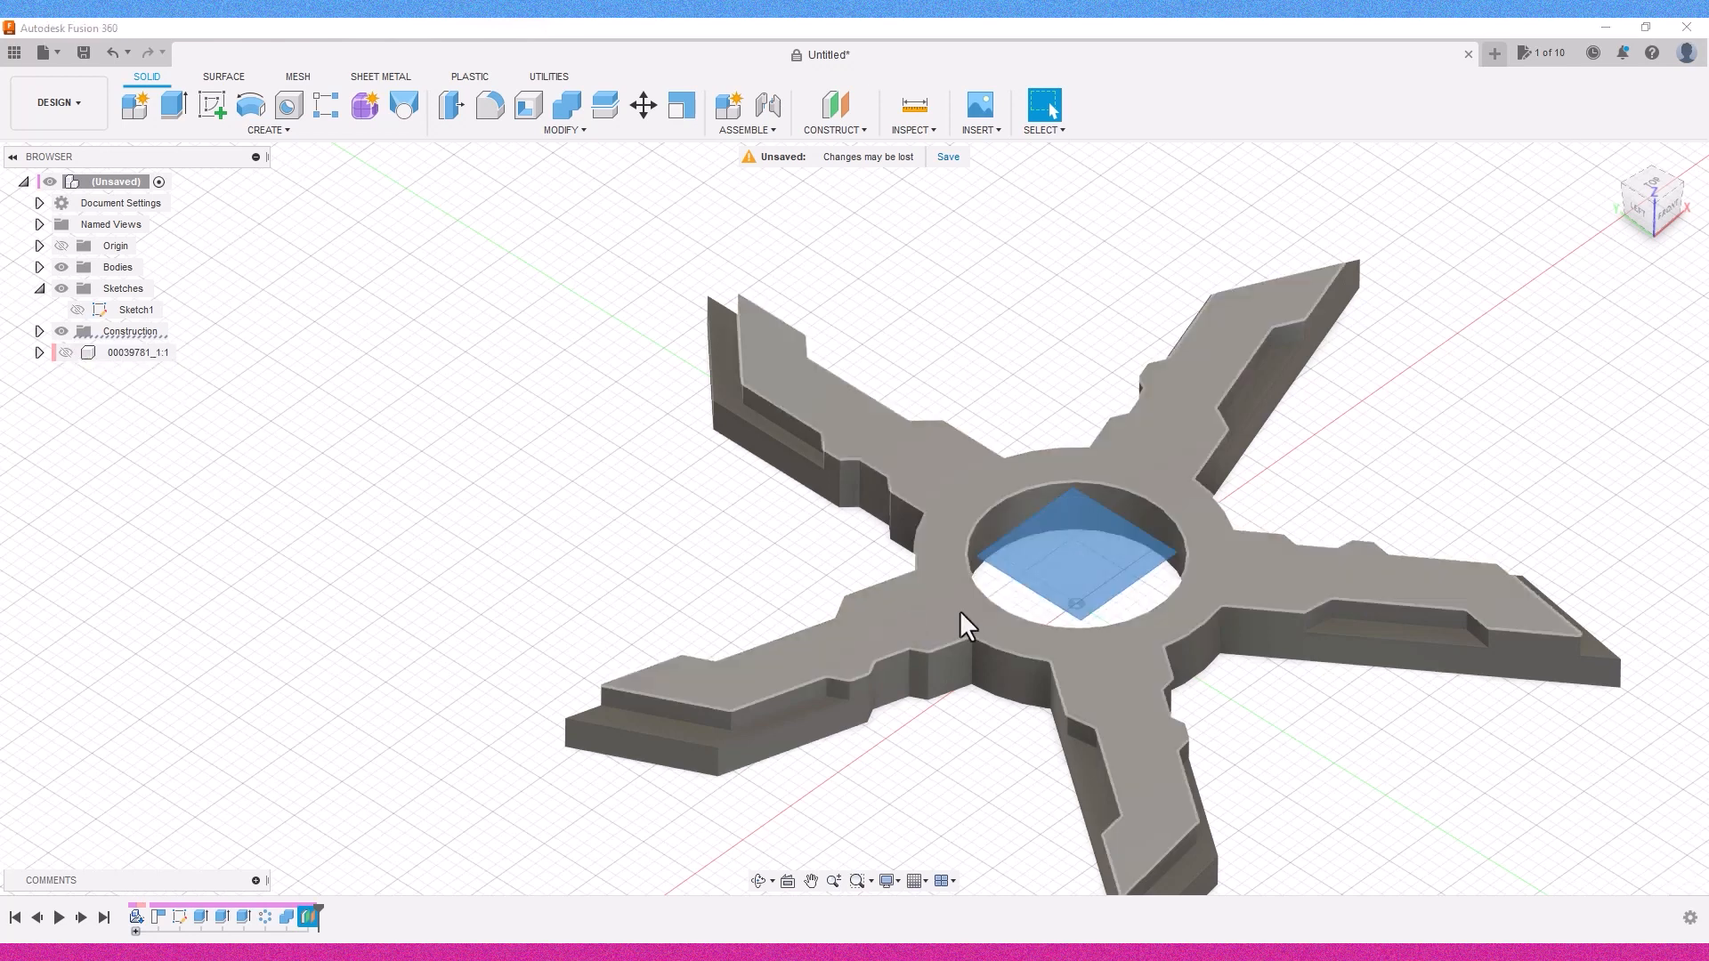
{"action": "left_click", "coordinate": [211, 105]}
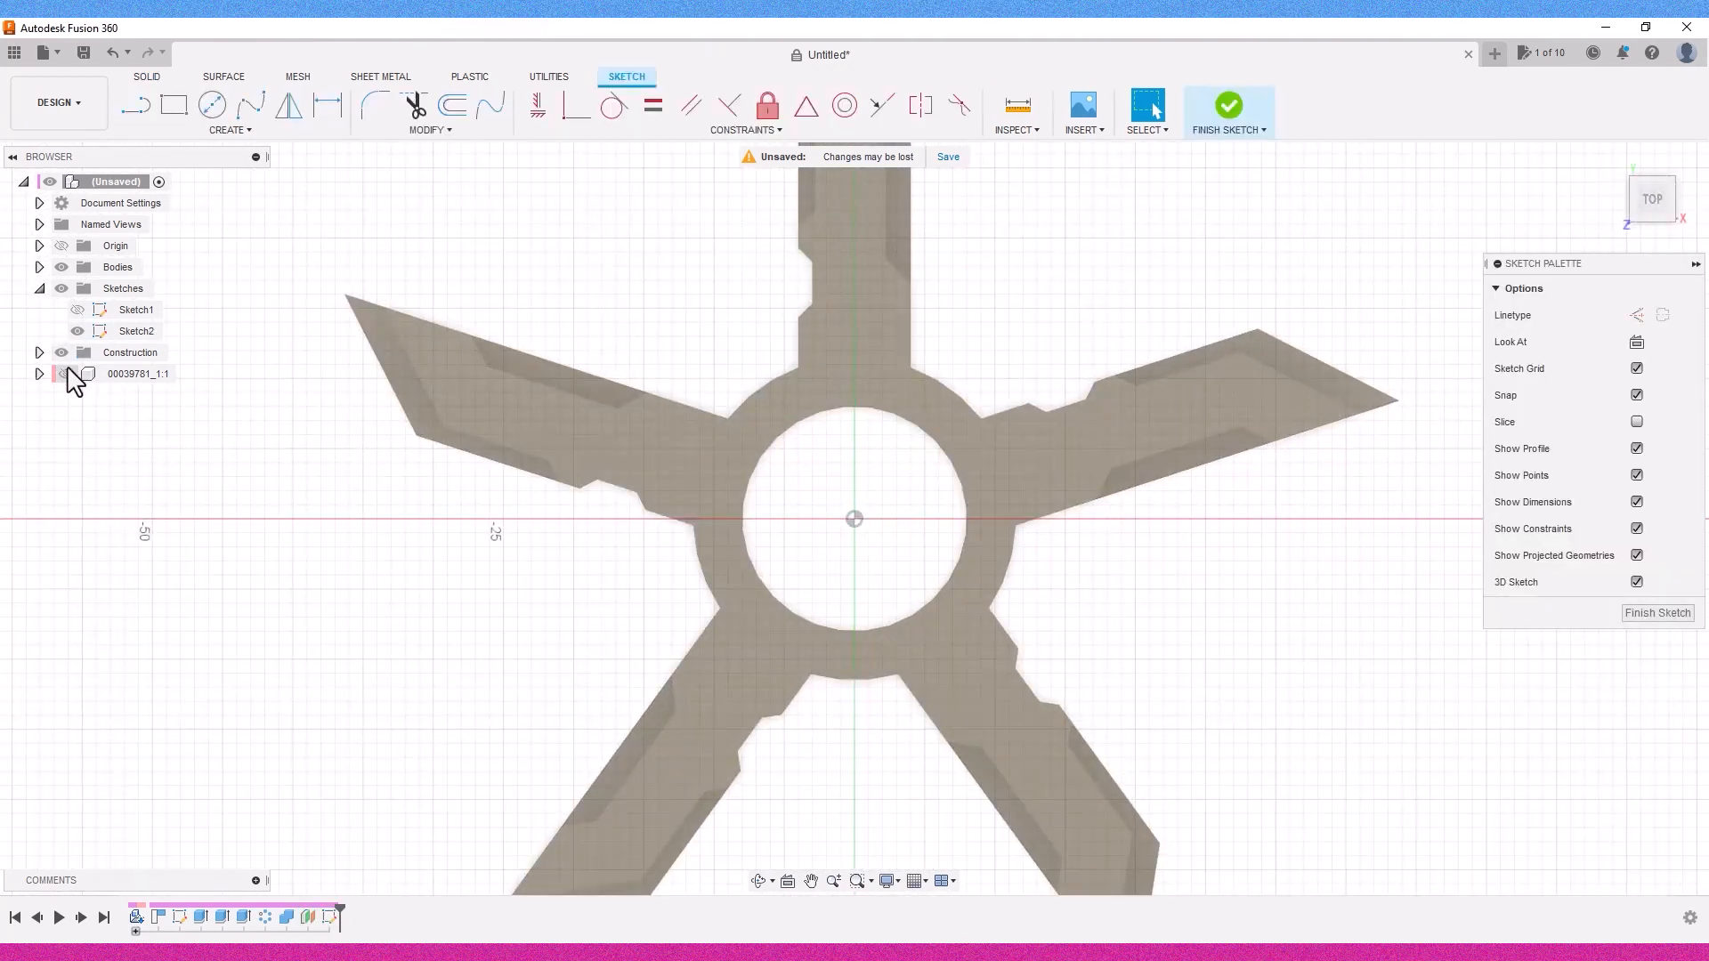
{"action": "left_click", "coordinate": [66, 374]}
{"action": "scroll", "coordinate": [830, 536], "scroll_direction": "up", "scroll_amount": 2}
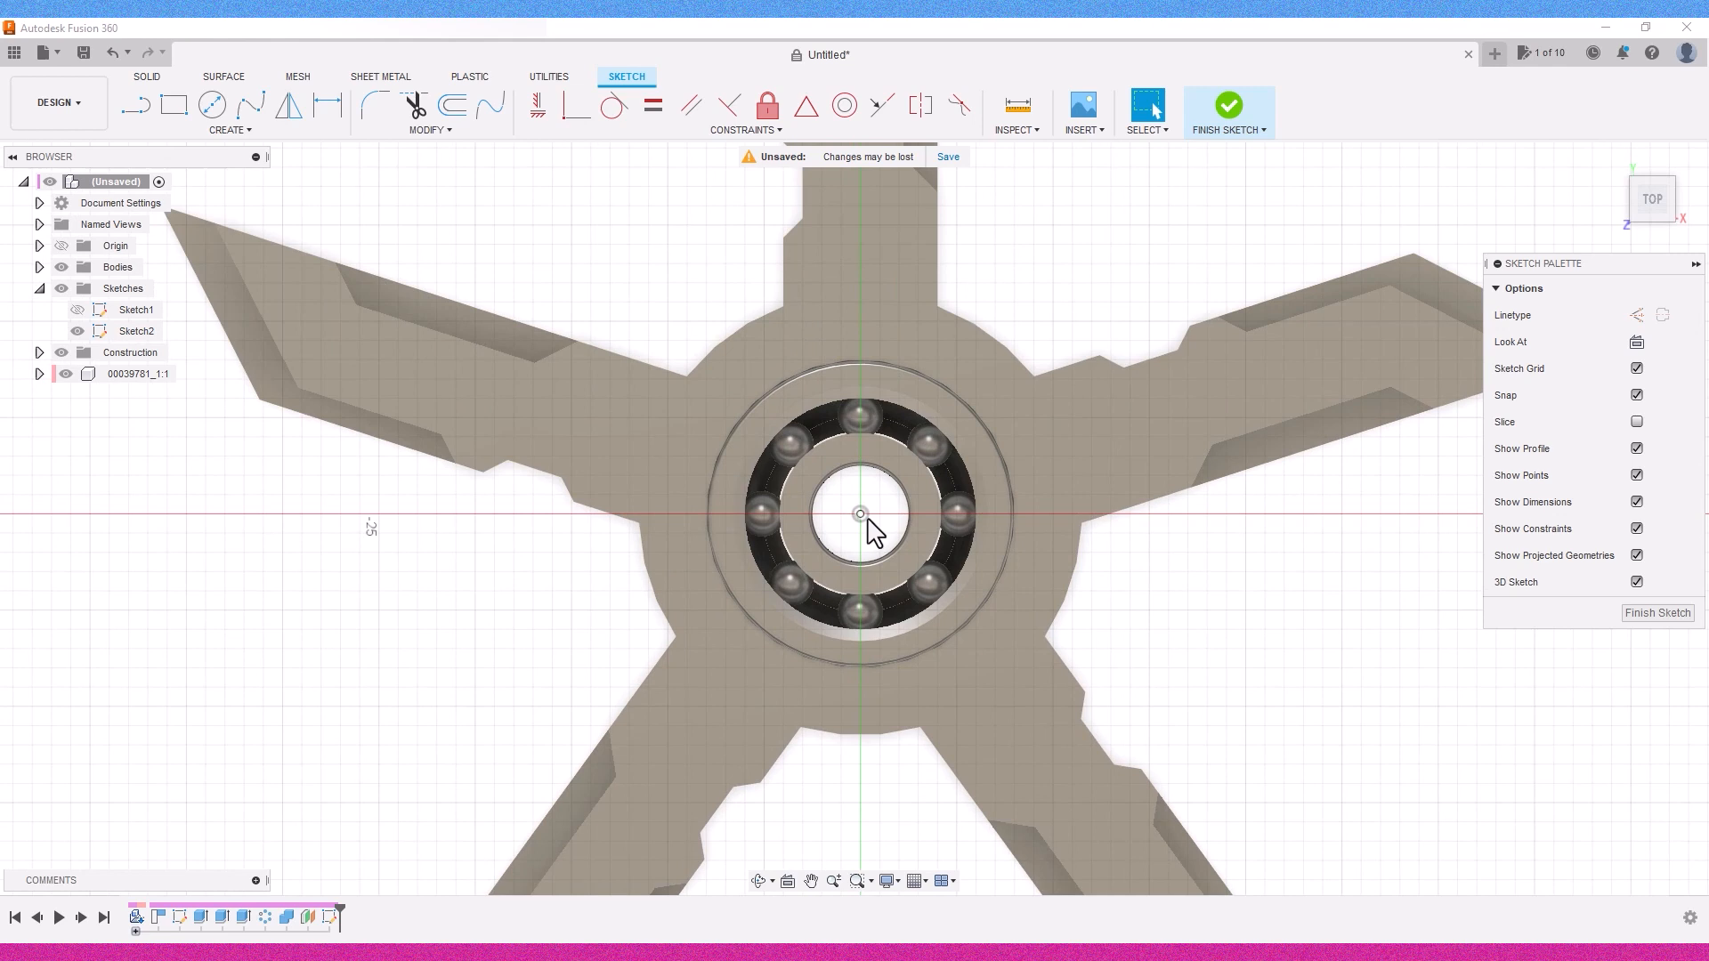
{"action": "left_click", "coordinate": [212, 106]}
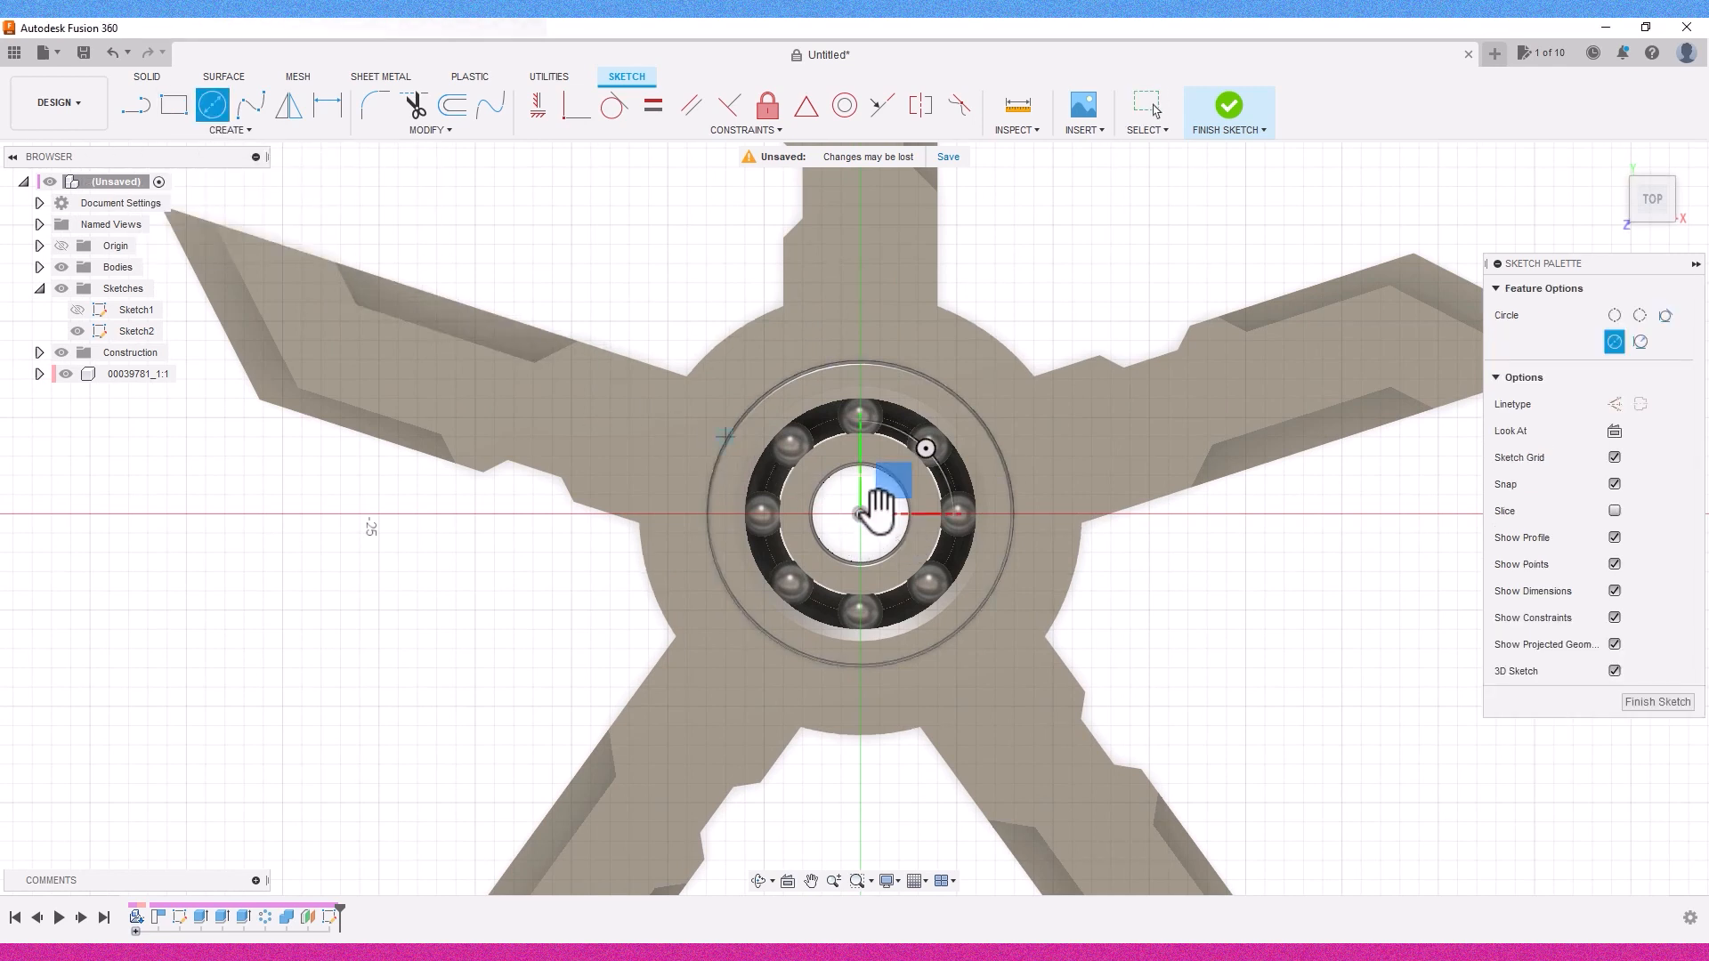
{"action": "left_click", "coordinate": [860, 515]}
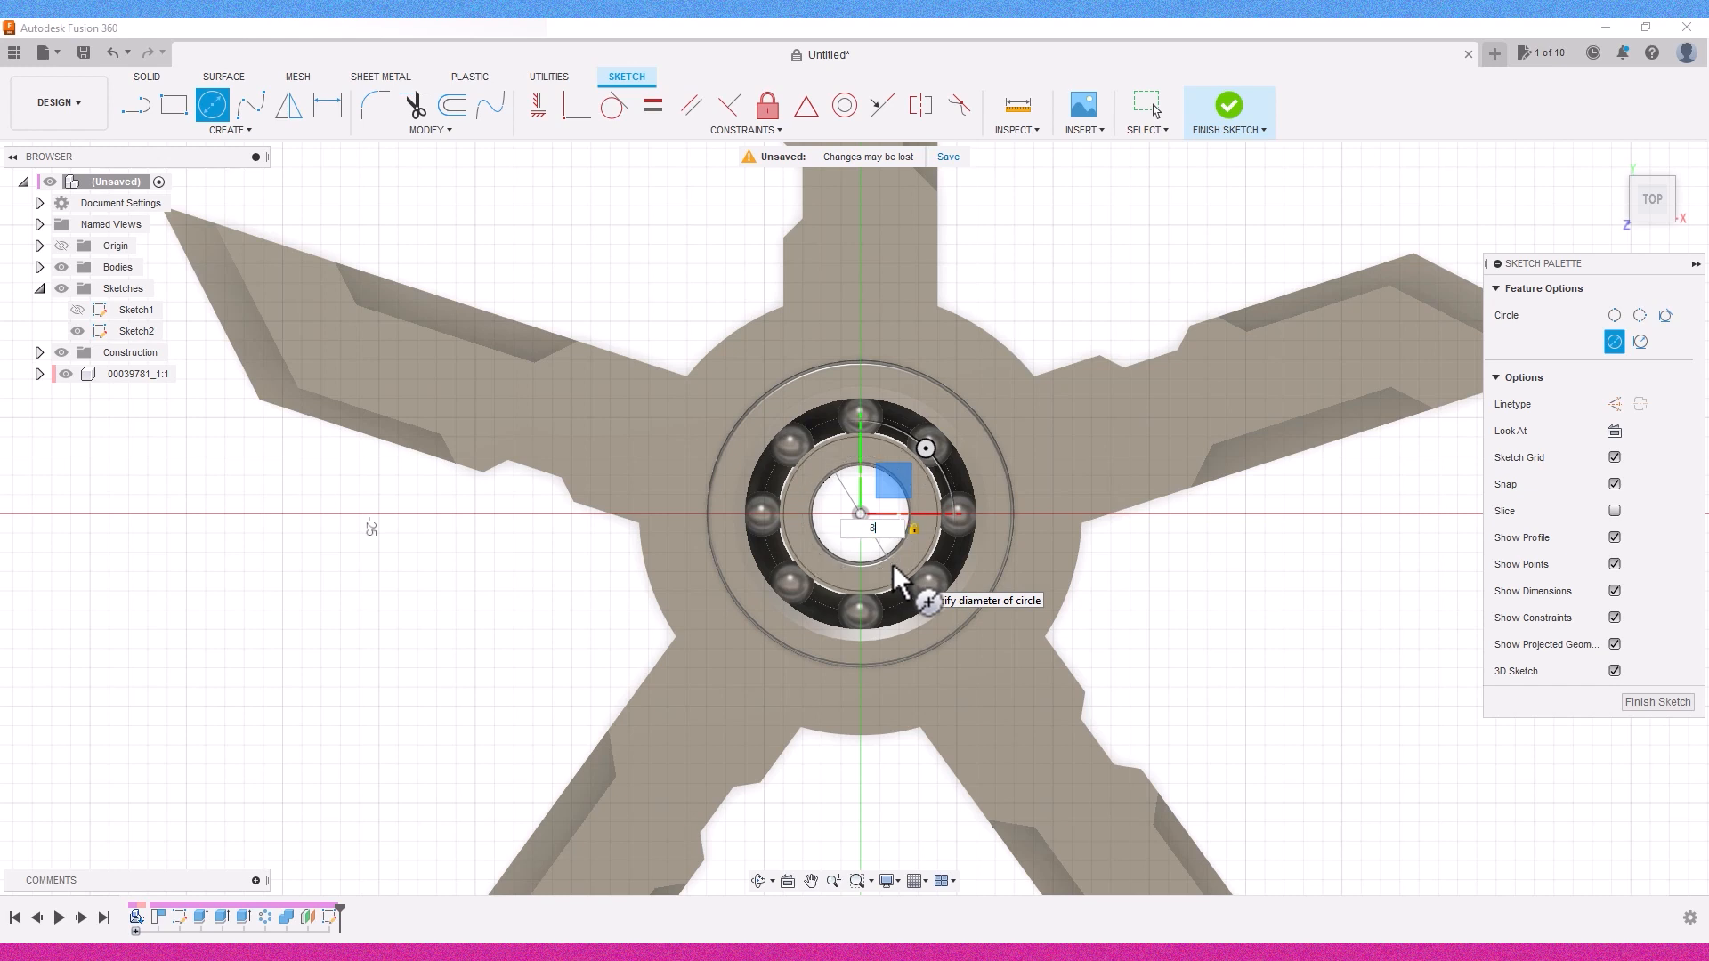
{"action": "type", "text": "8"}
{"action": "key", "text": "Return"}
{"action": "key", "text": "Escape"}
{"action": "mouse_move", "coordinate": [1700, 147]}
{"action": "middle_mouse_down", "text": "shift"}
{"action": "mouse_move", "coordinate": [1107, 317]}
{"action": "mouse_move", "coordinate": [879, 351]}
{"action": "middle_mouse_up", "text": "shift"}
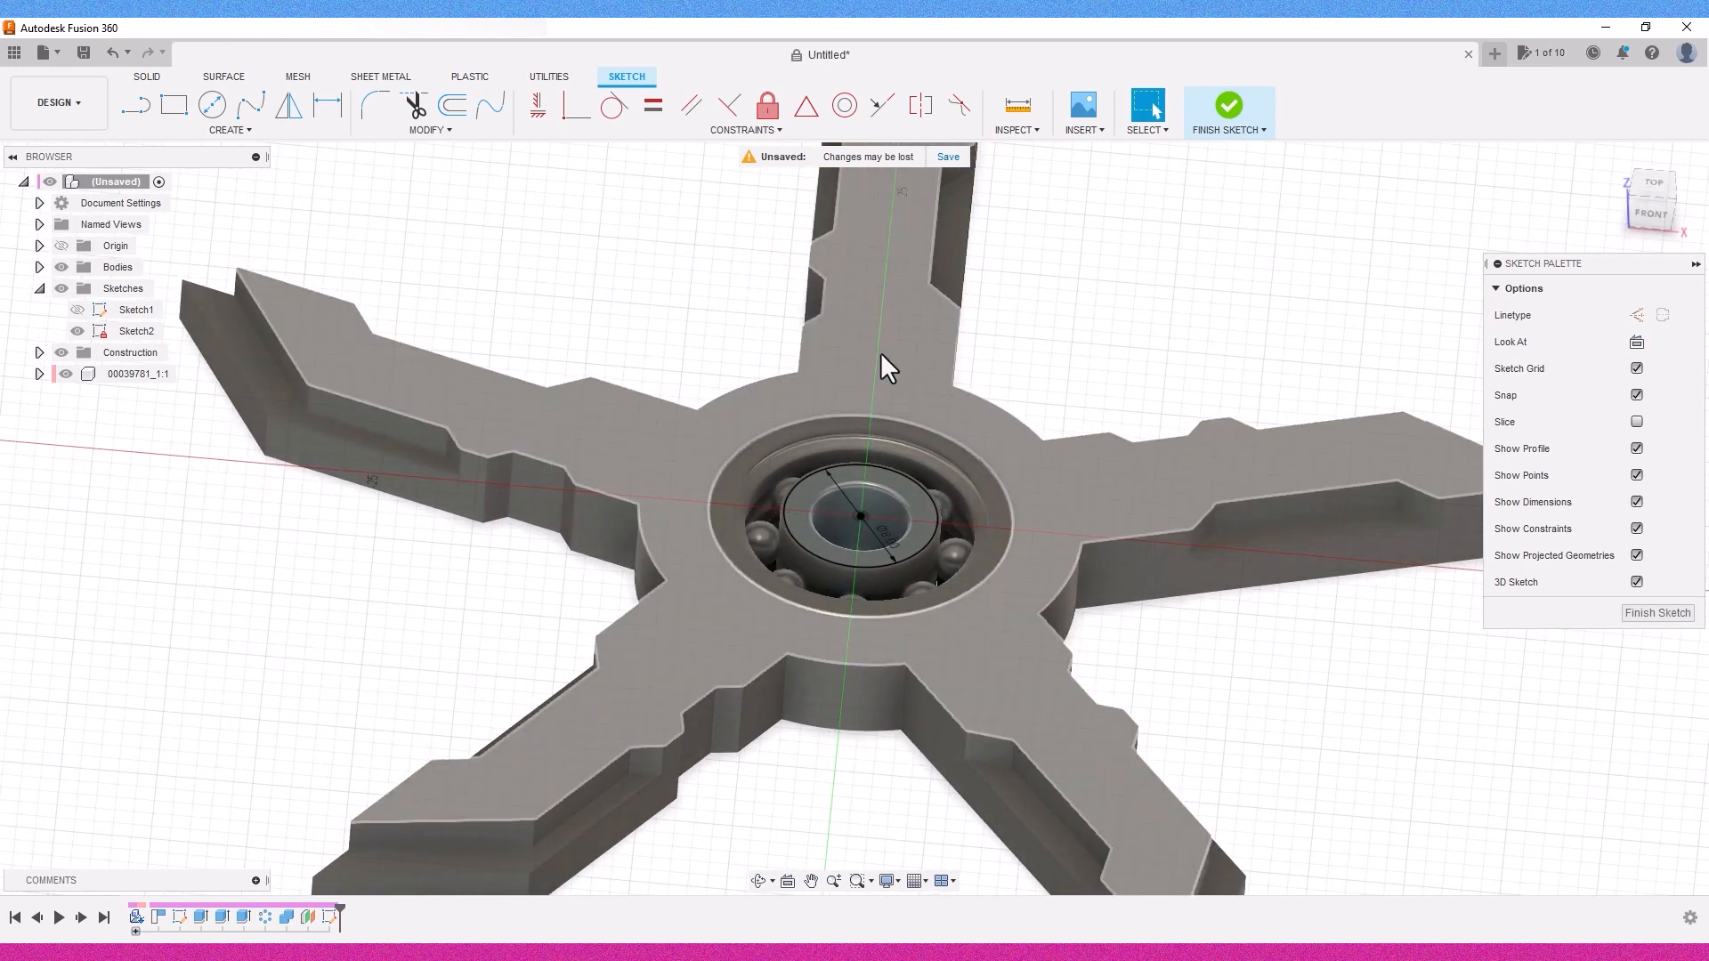
{"action": "left_click", "coordinate": [1228, 107]}
Step: Extrude the circle 2 mm upward from the bearing's inner ring as a new body
{"action": "scroll", "coordinate": [810, 490], "scroll_direction": "up", "scroll_amount": 1}
{"action": "left_click", "coordinate": [804, 503]}
{"action": "key", "text": "e"}
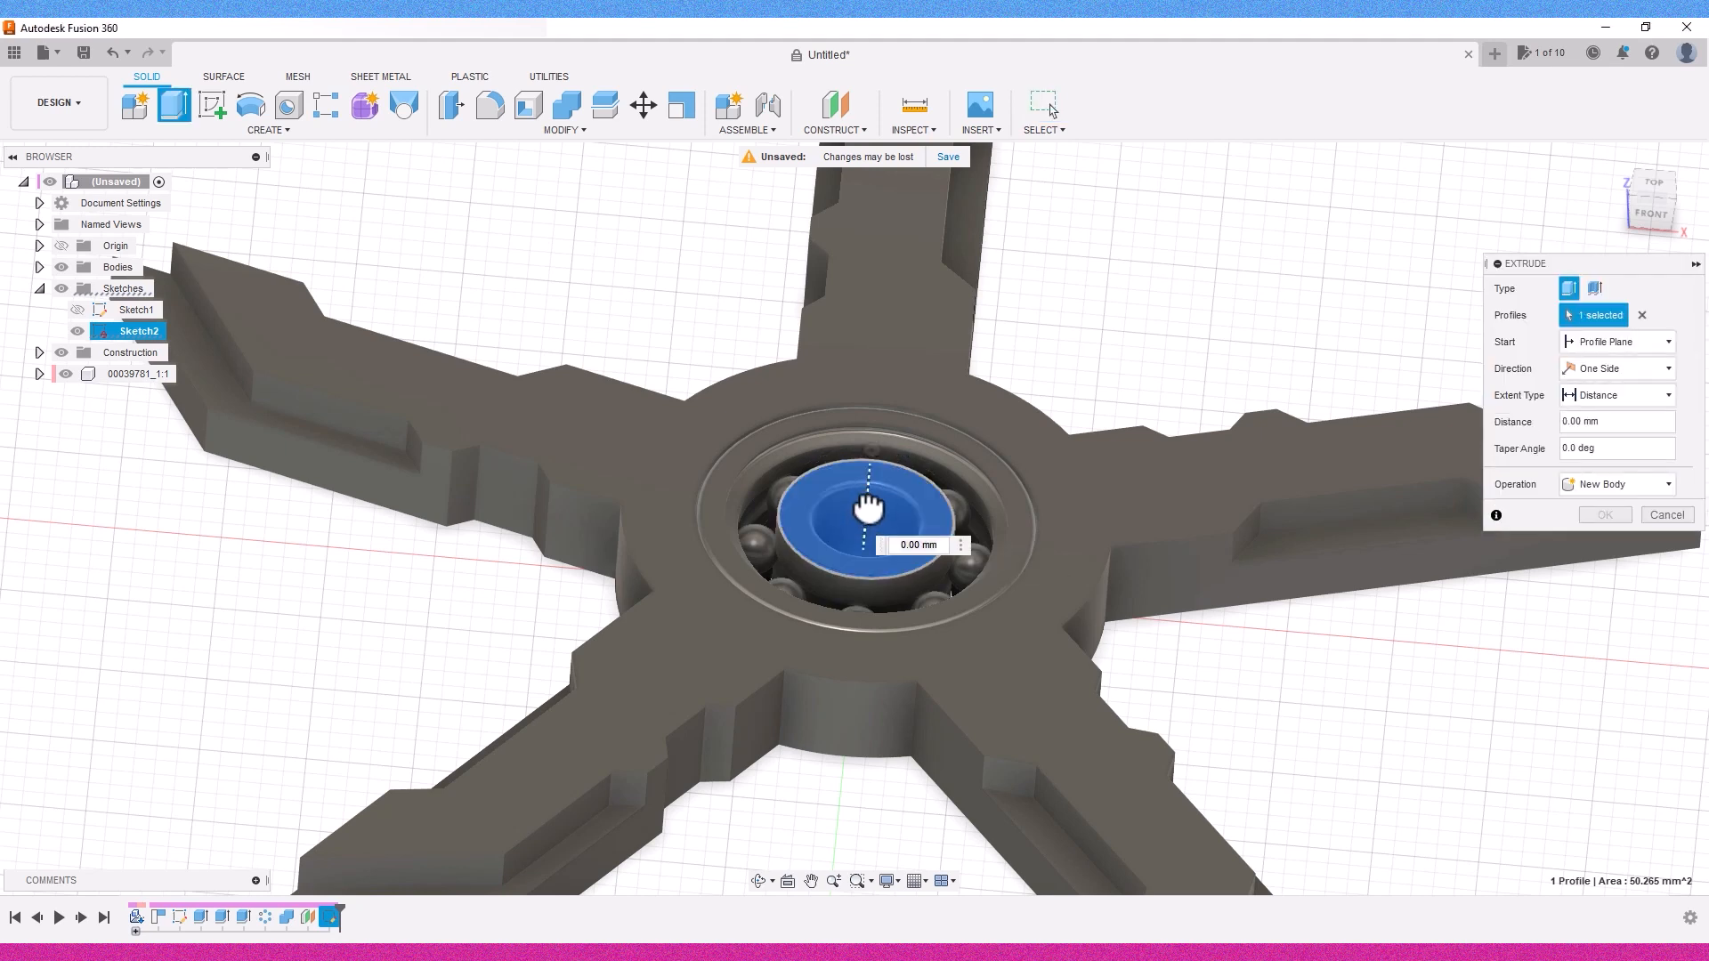
{"action": "left_click_drag", "start_coordinate": [868, 508], "coordinate": [870, 501]}
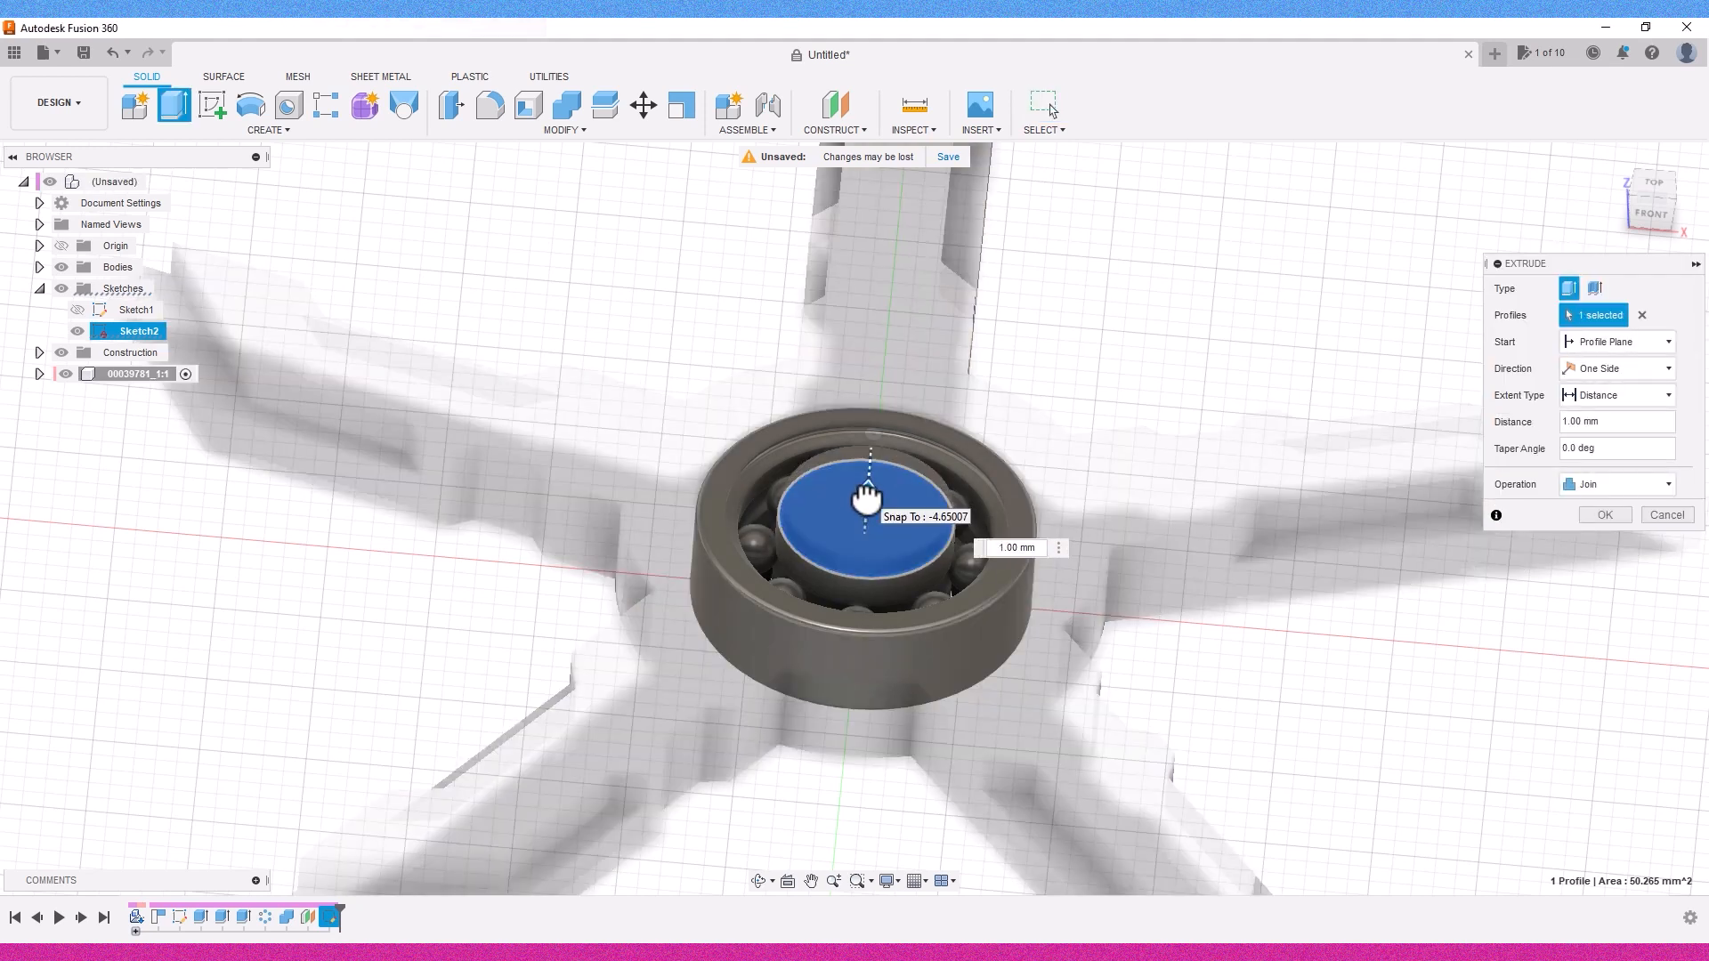
{"action": "left_click", "coordinate": [1598, 486]}
{"action": "left_click", "coordinate": [1598, 557]}
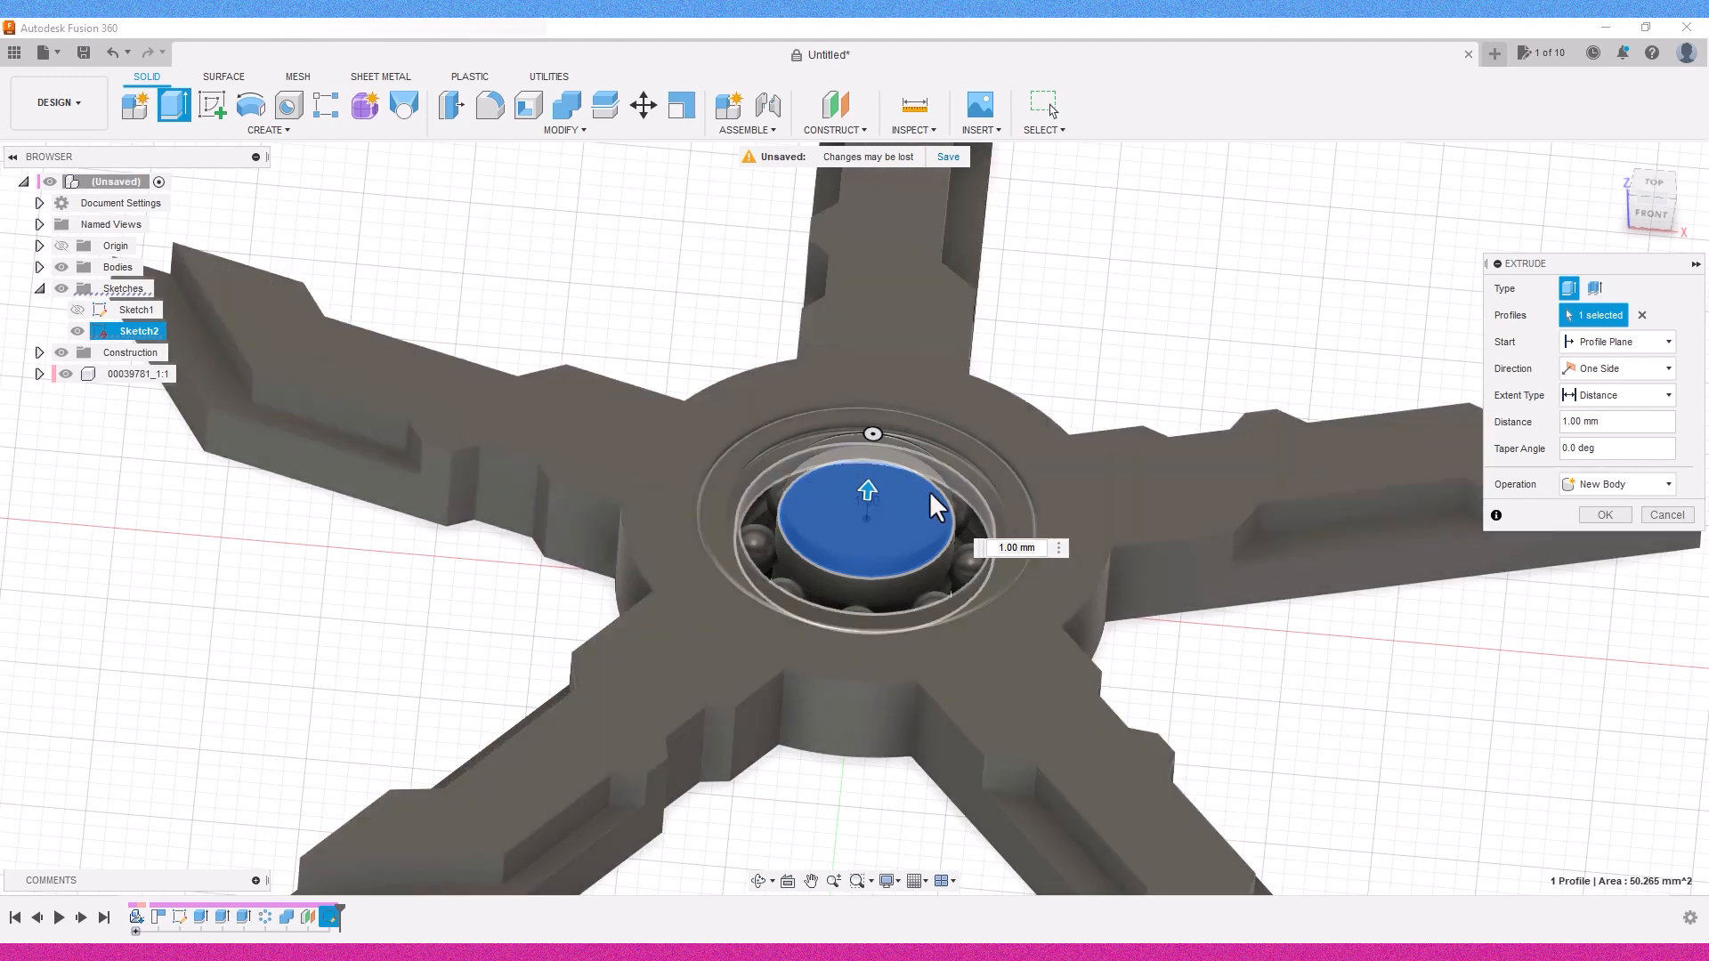
{"action": "mouse_move", "coordinate": [855, 519]}
{"action": "middle_mouse_down", "text": "shift"}
{"action": "mouse_move", "coordinate": [860, 428]}
{"action": "mouse_move", "coordinate": [854, 519]}
{"action": "mouse_move", "coordinate": [885, 545]}
{"action": "middle_mouse_up", "text": "shift"}
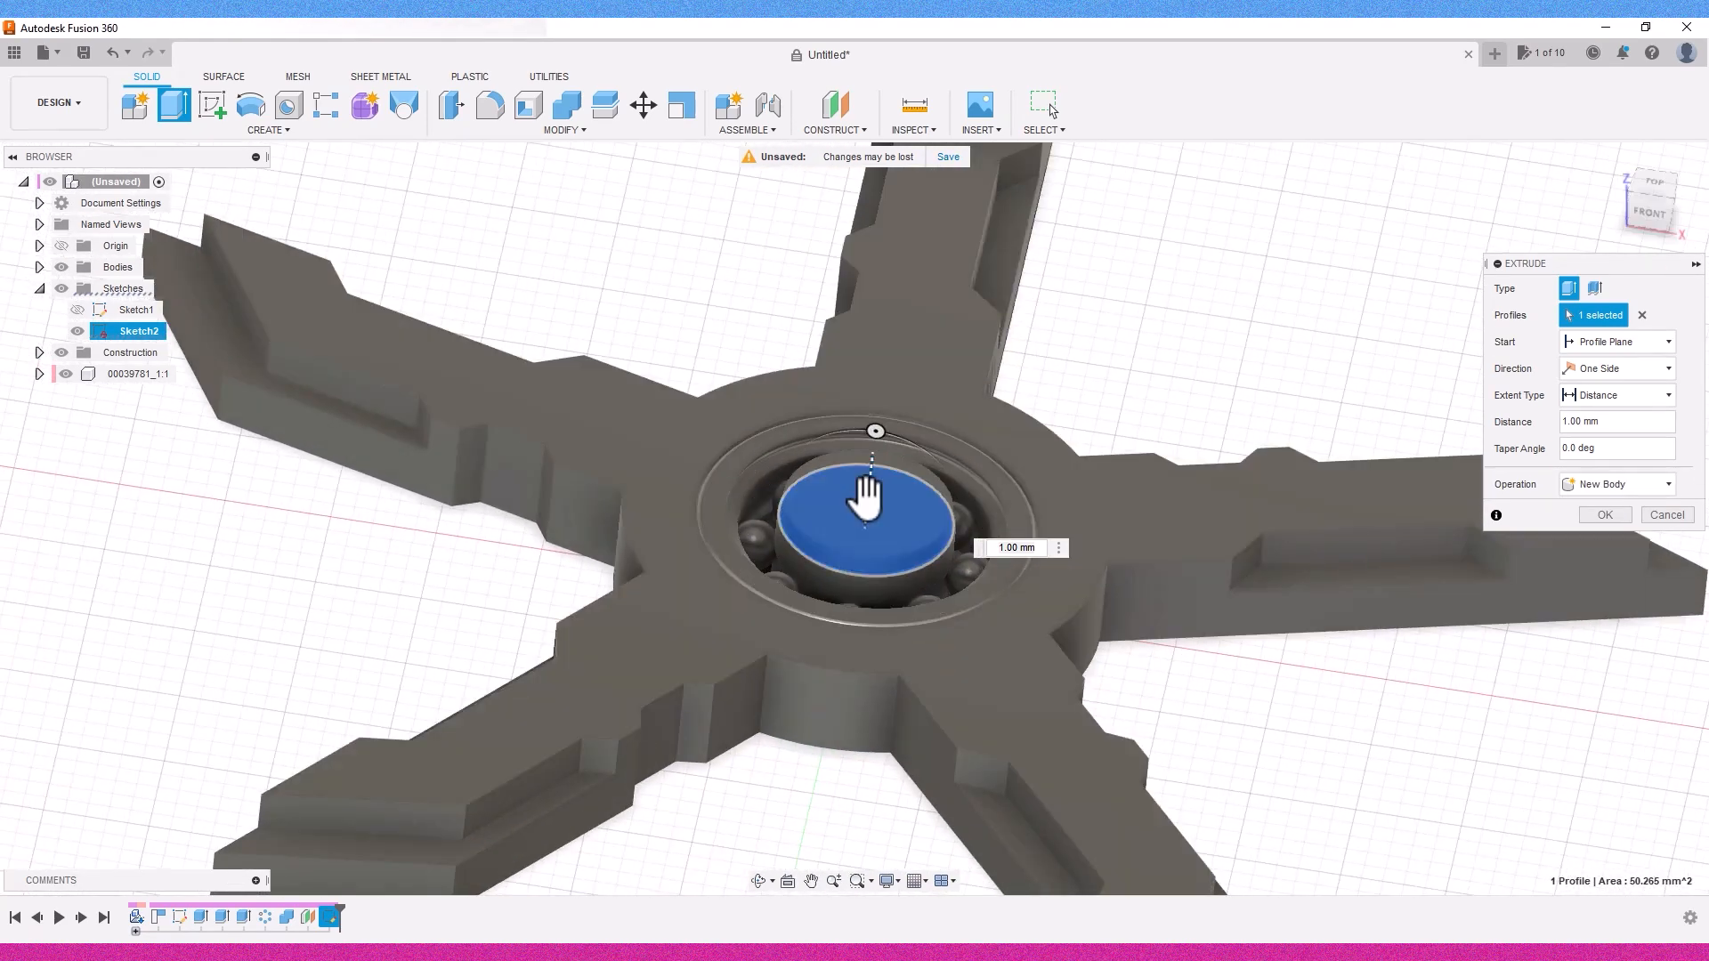
{"action": "left_click_drag", "start_coordinate": [865, 495], "coordinate": [874, 490]}
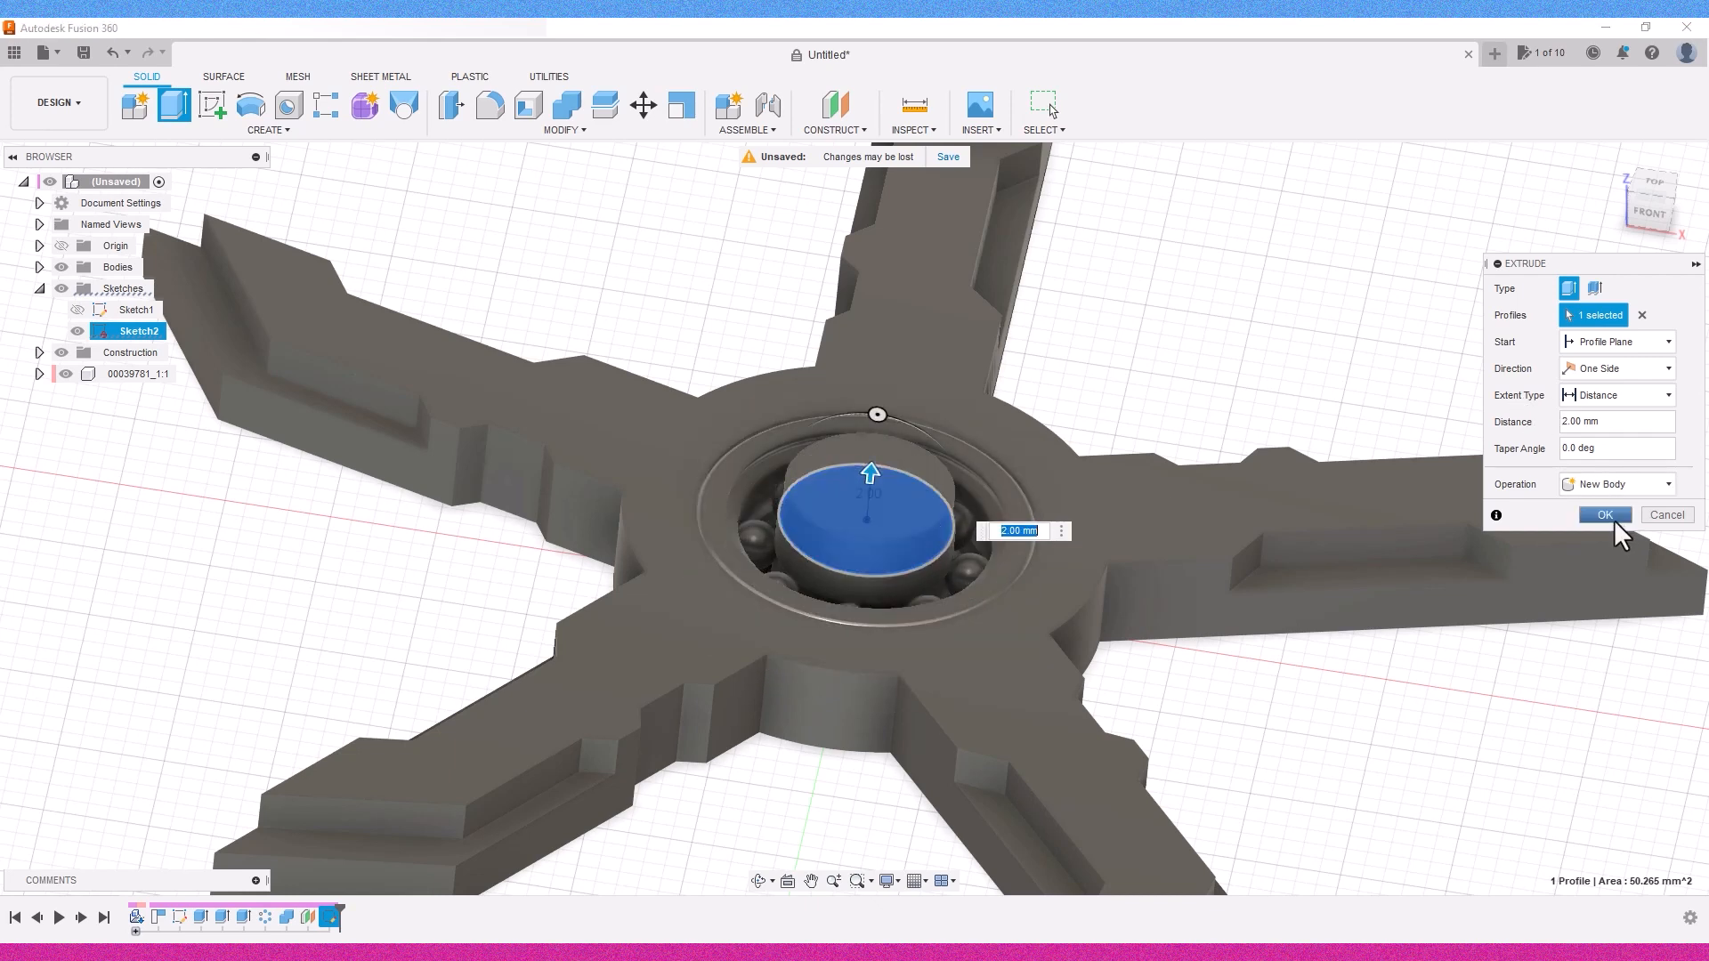
{"action": "left_click", "coordinate": [1608, 517]}
Step: Sketch a circumscribed six-sided polygon centred on the cylinder's top face, about 8 mm from centre to edge, and finish the sketch
{"action": "left_click", "coordinate": [871, 483]}
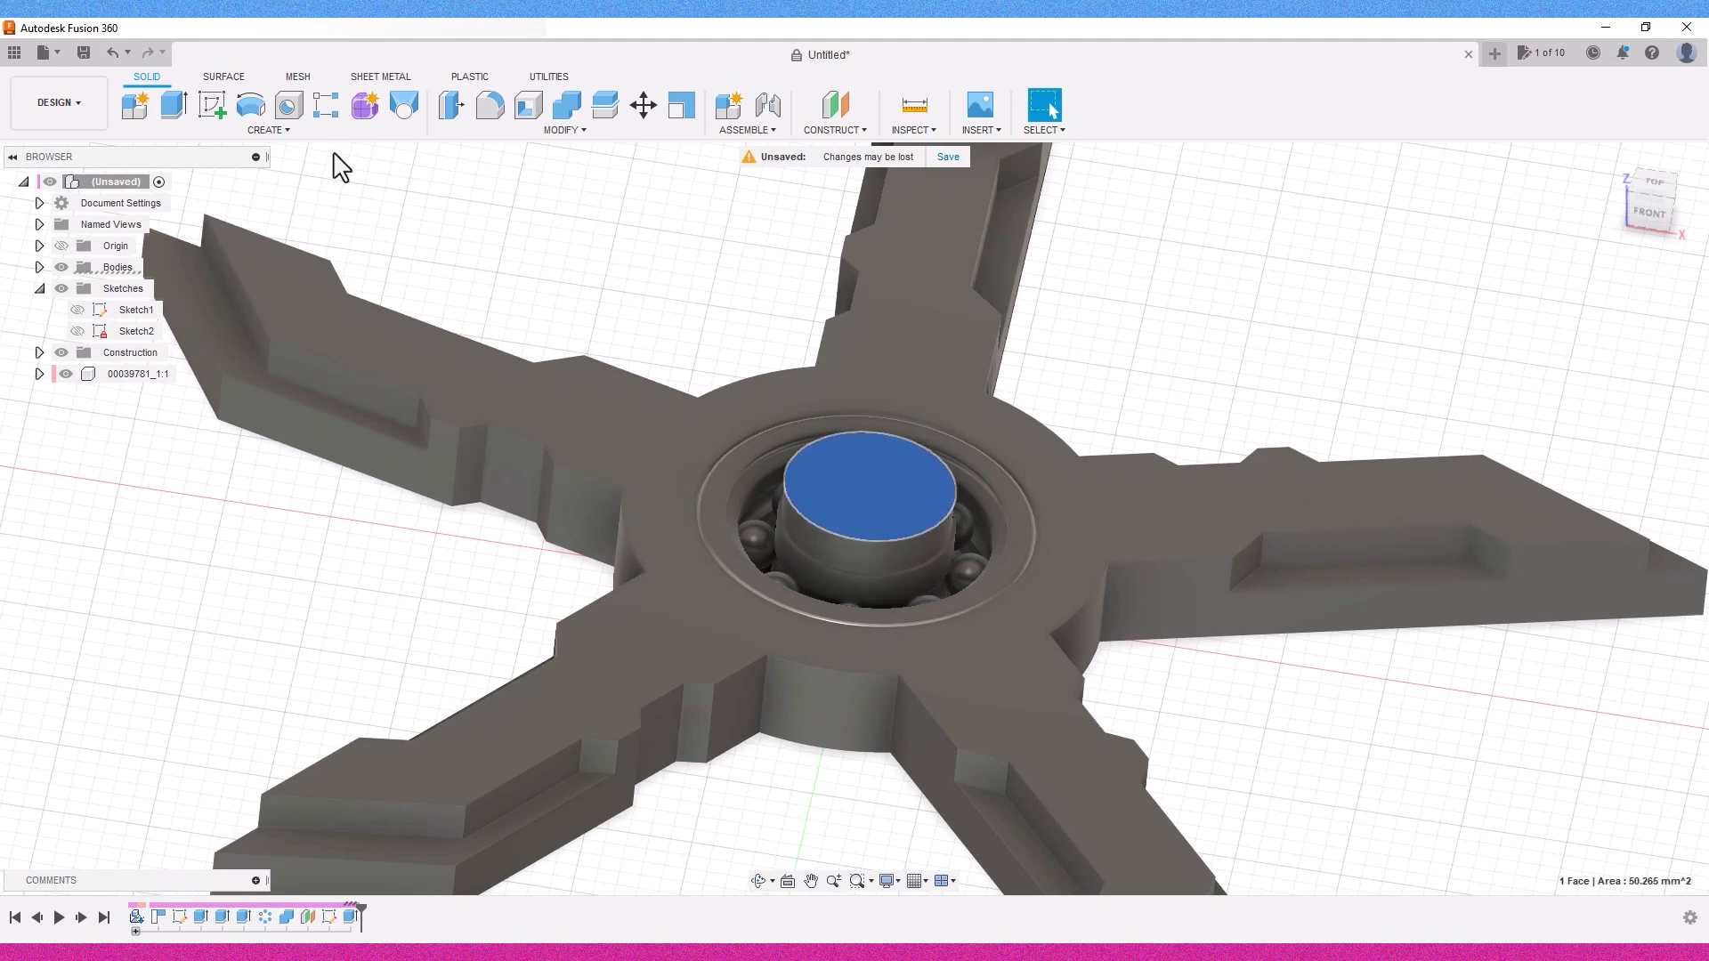
{"action": "left_click", "coordinate": [212, 110]}
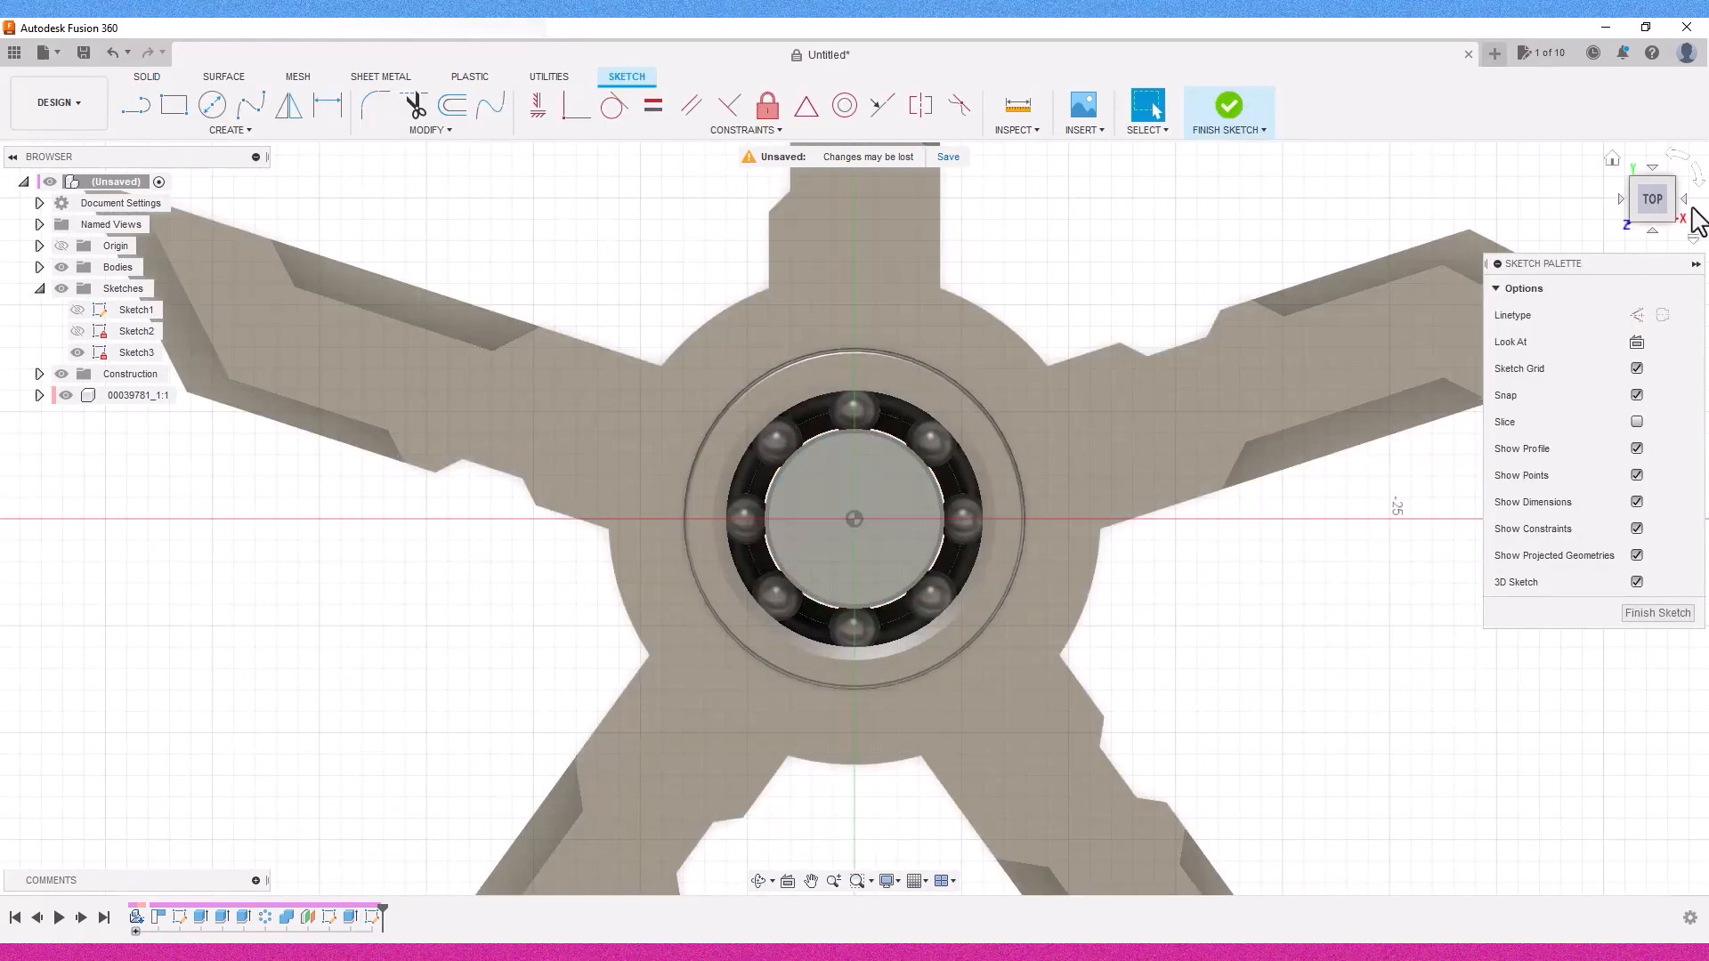
{"action": "left_click", "coordinate": [1687, 218]}
{"action": "mouse_move", "coordinate": [854, 518]}
{"action": "middle_mouse_down", "text": "shift"}
{"action": "mouse_move", "coordinate": [784, 320]}
{"action": "mouse_move", "coordinate": [801, 428]}
{"action": "mouse_move", "coordinate": [784, 454]}
{"action": "mouse_move", "coordinate": [948, 347]}
{"action": "middle_mouse_up", "text": "shift"}
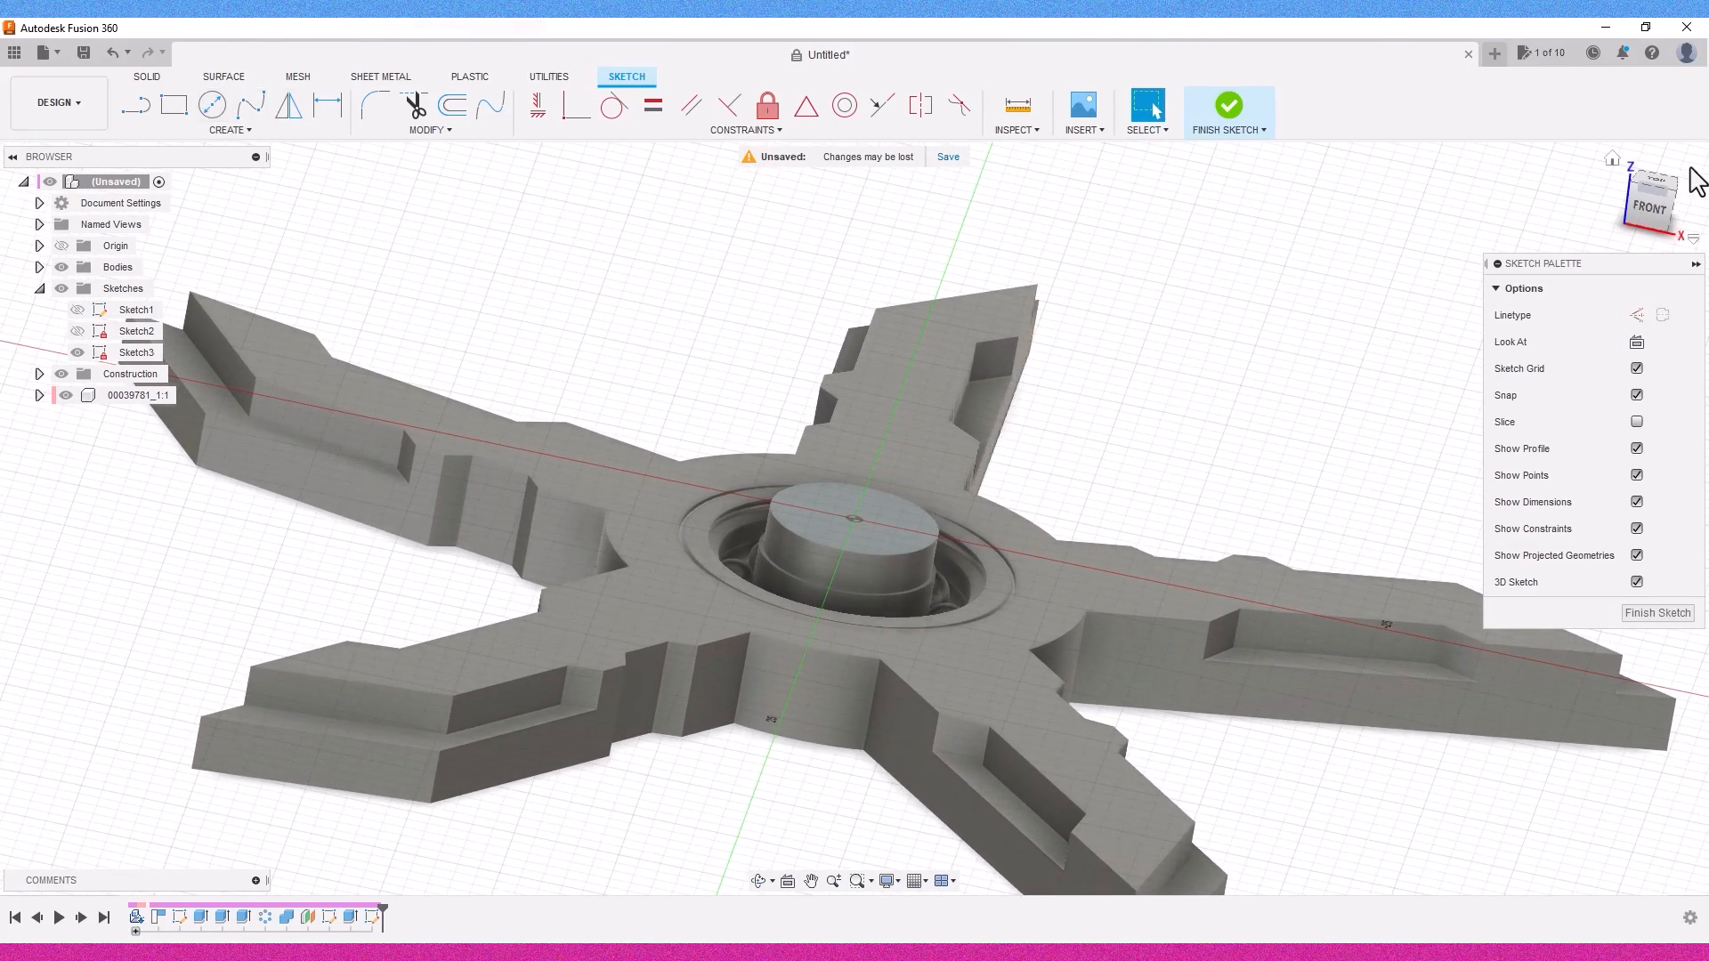
{"action": "left_click", "coordinate": [1657, 184]}
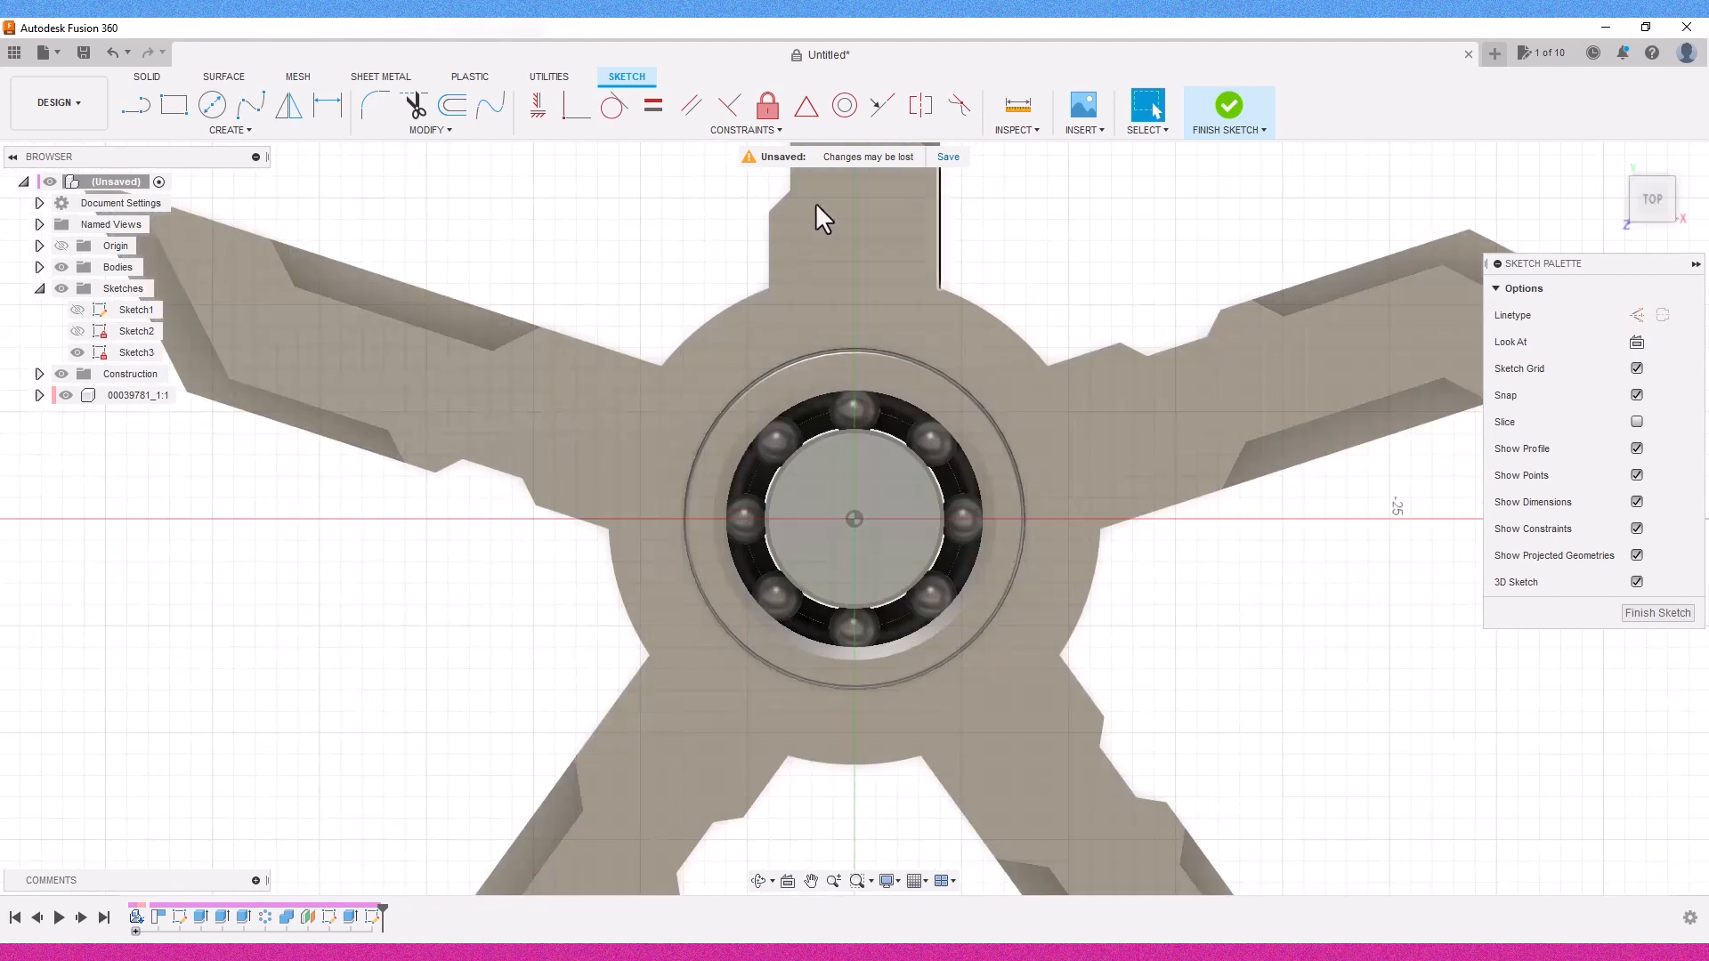
{"action": "left_click", "coordinate": [228, 130]}
{"action": "mouse_move", "coordinate": [185, 228]}
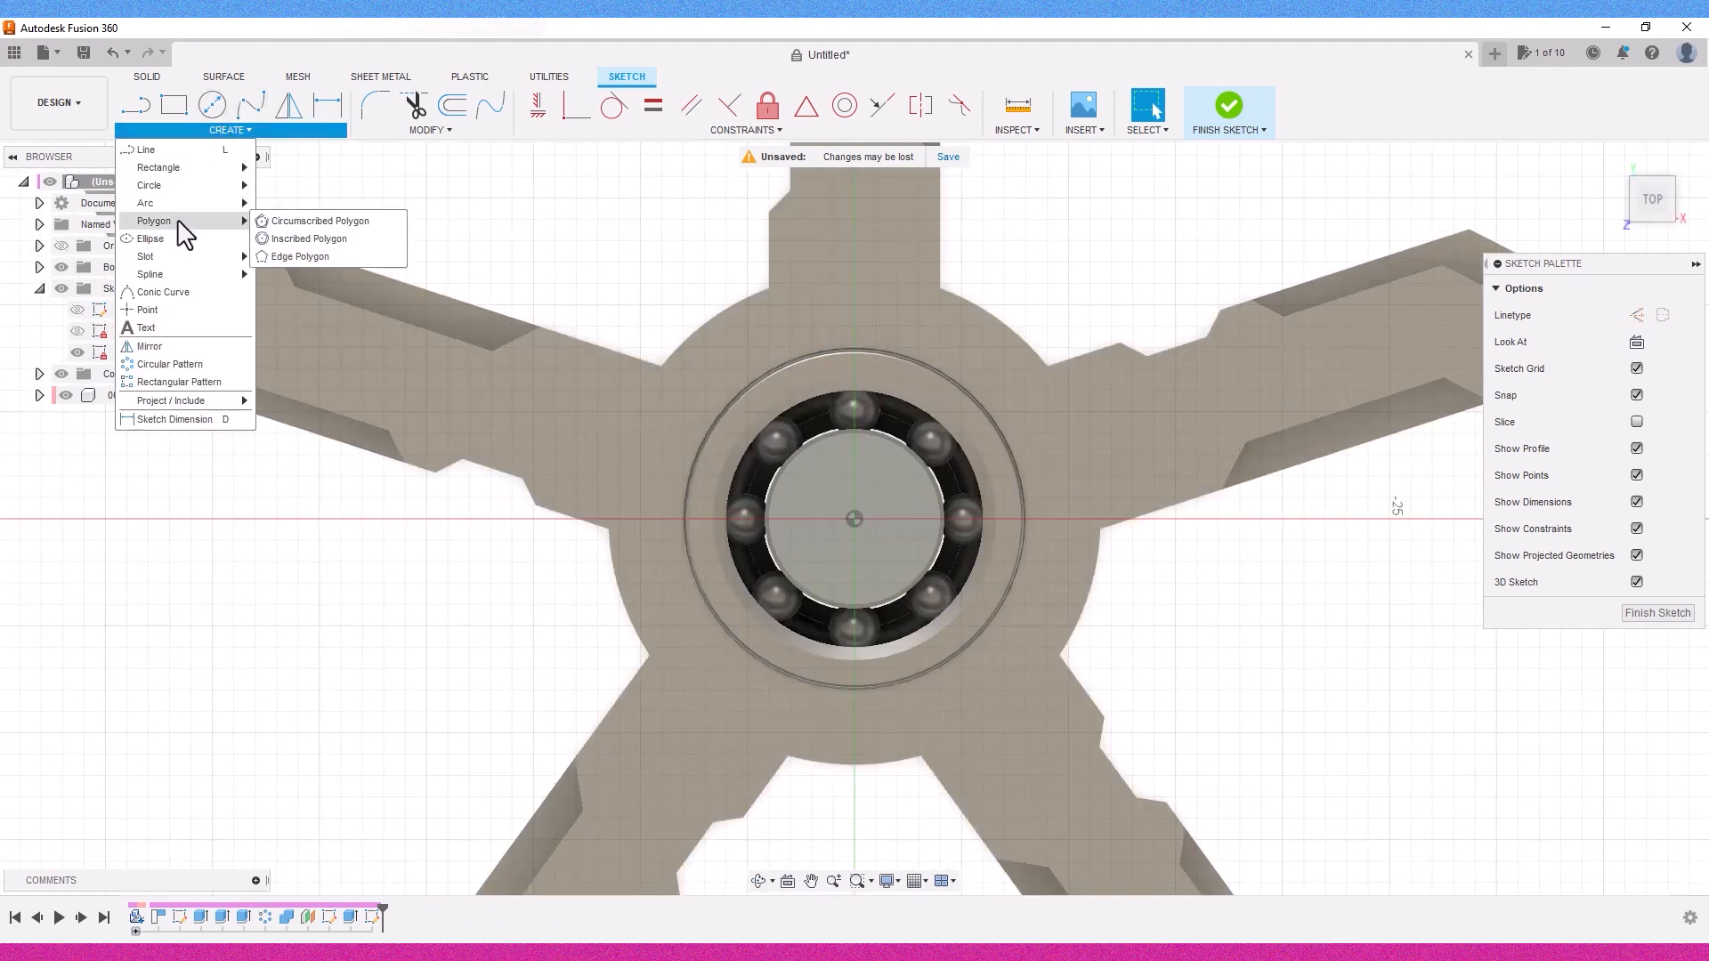
{"action": "left_click", "coordinate": [291, 226]}
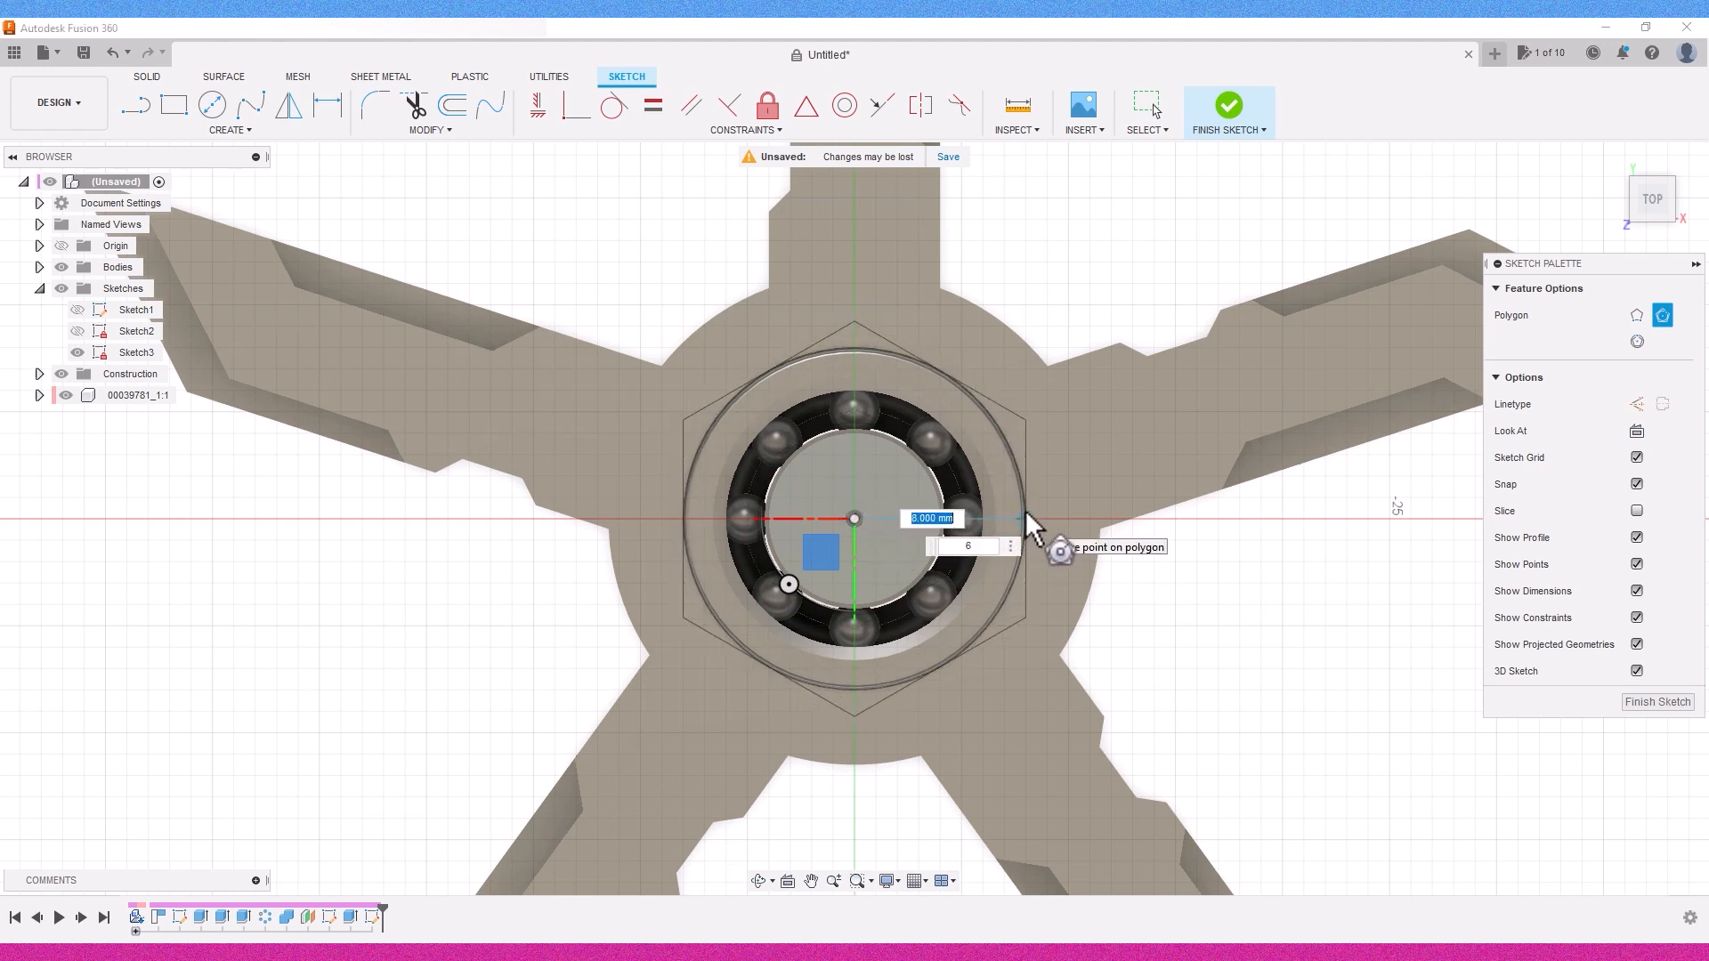
{"action": "left_click", "coordinate": [1026, 516]}
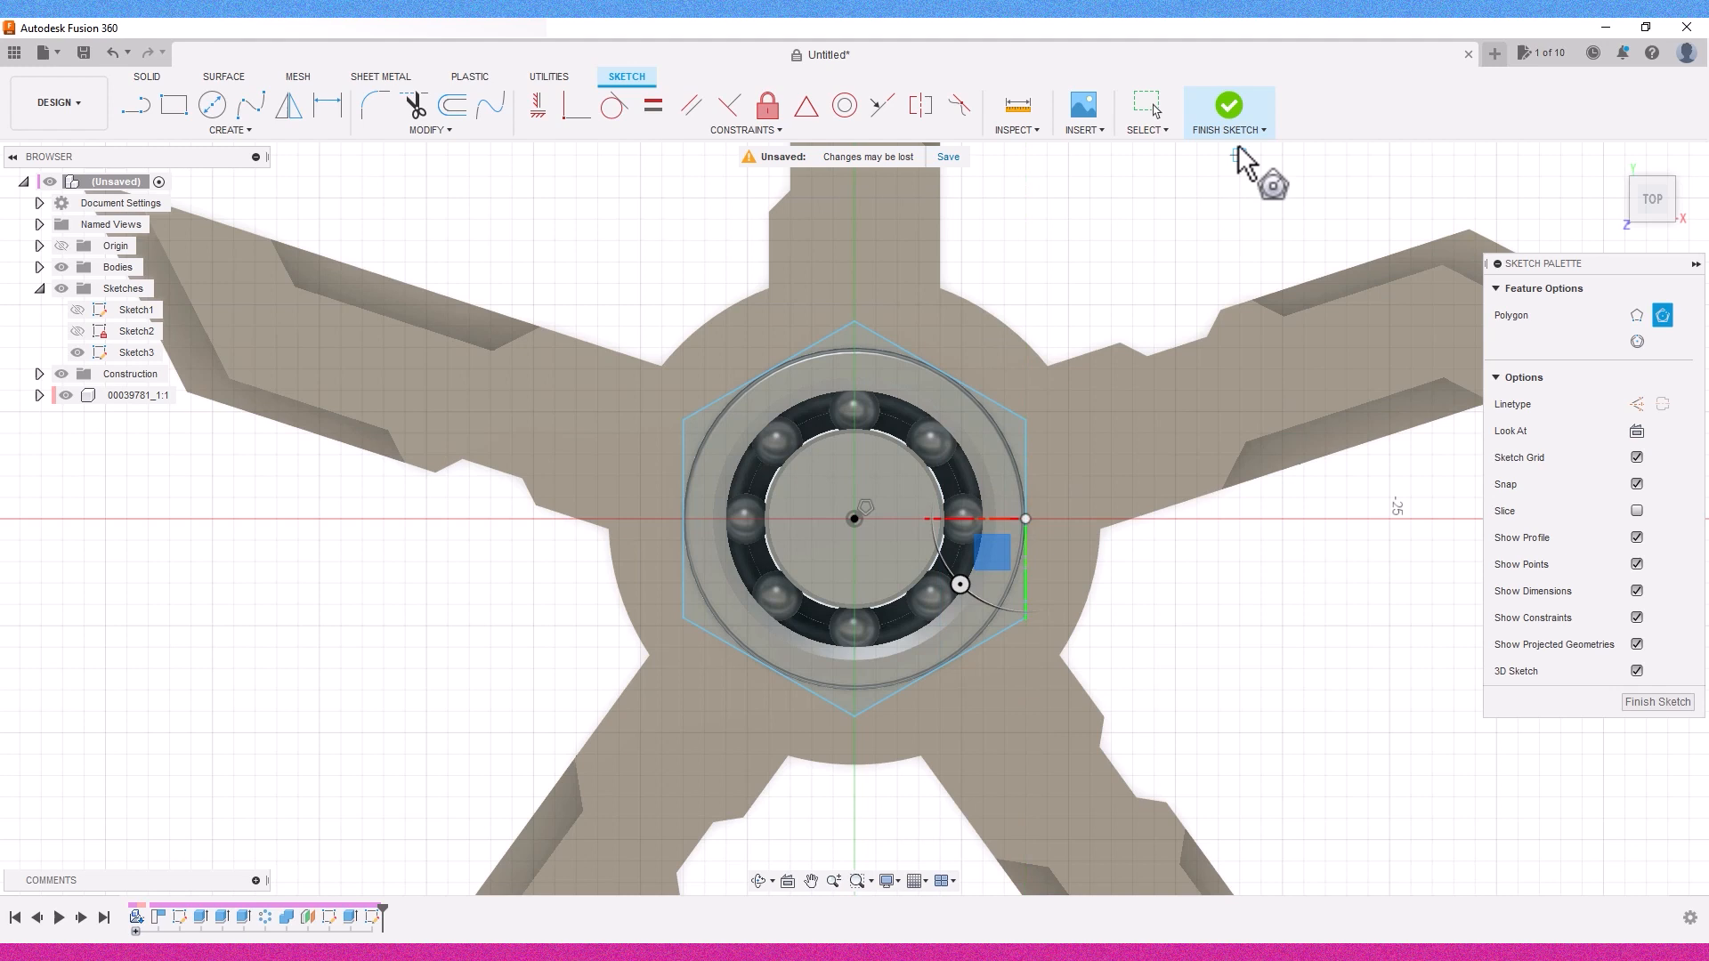
{"action": "left_click", "coordinate": [1233, 120]}
Step: Extrude the hexagonal profile around the cylinder symmetrically by 1 mm on each side, joining it to the cylinder
{"action": "key", "text": "e"}
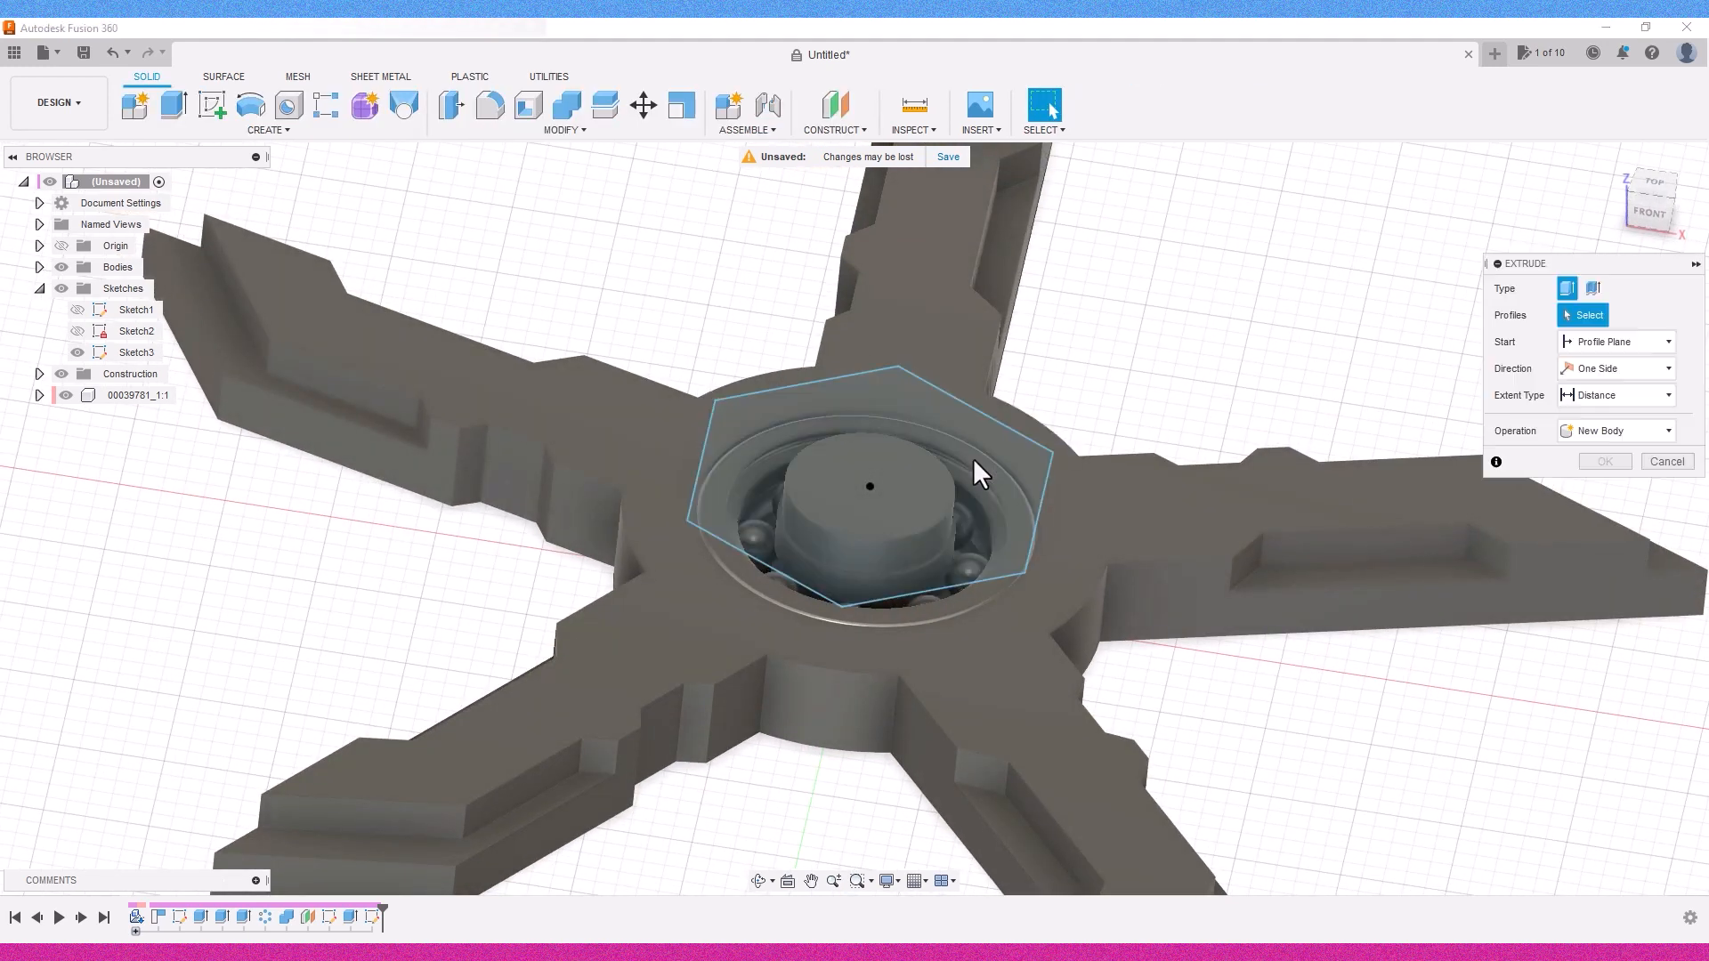
{"action": "left_click", "coordinate": [979, 485]}
{"action": "left_click_drag", "start_coordinate": [1654, 209], "coordinate": [1661, 159]}
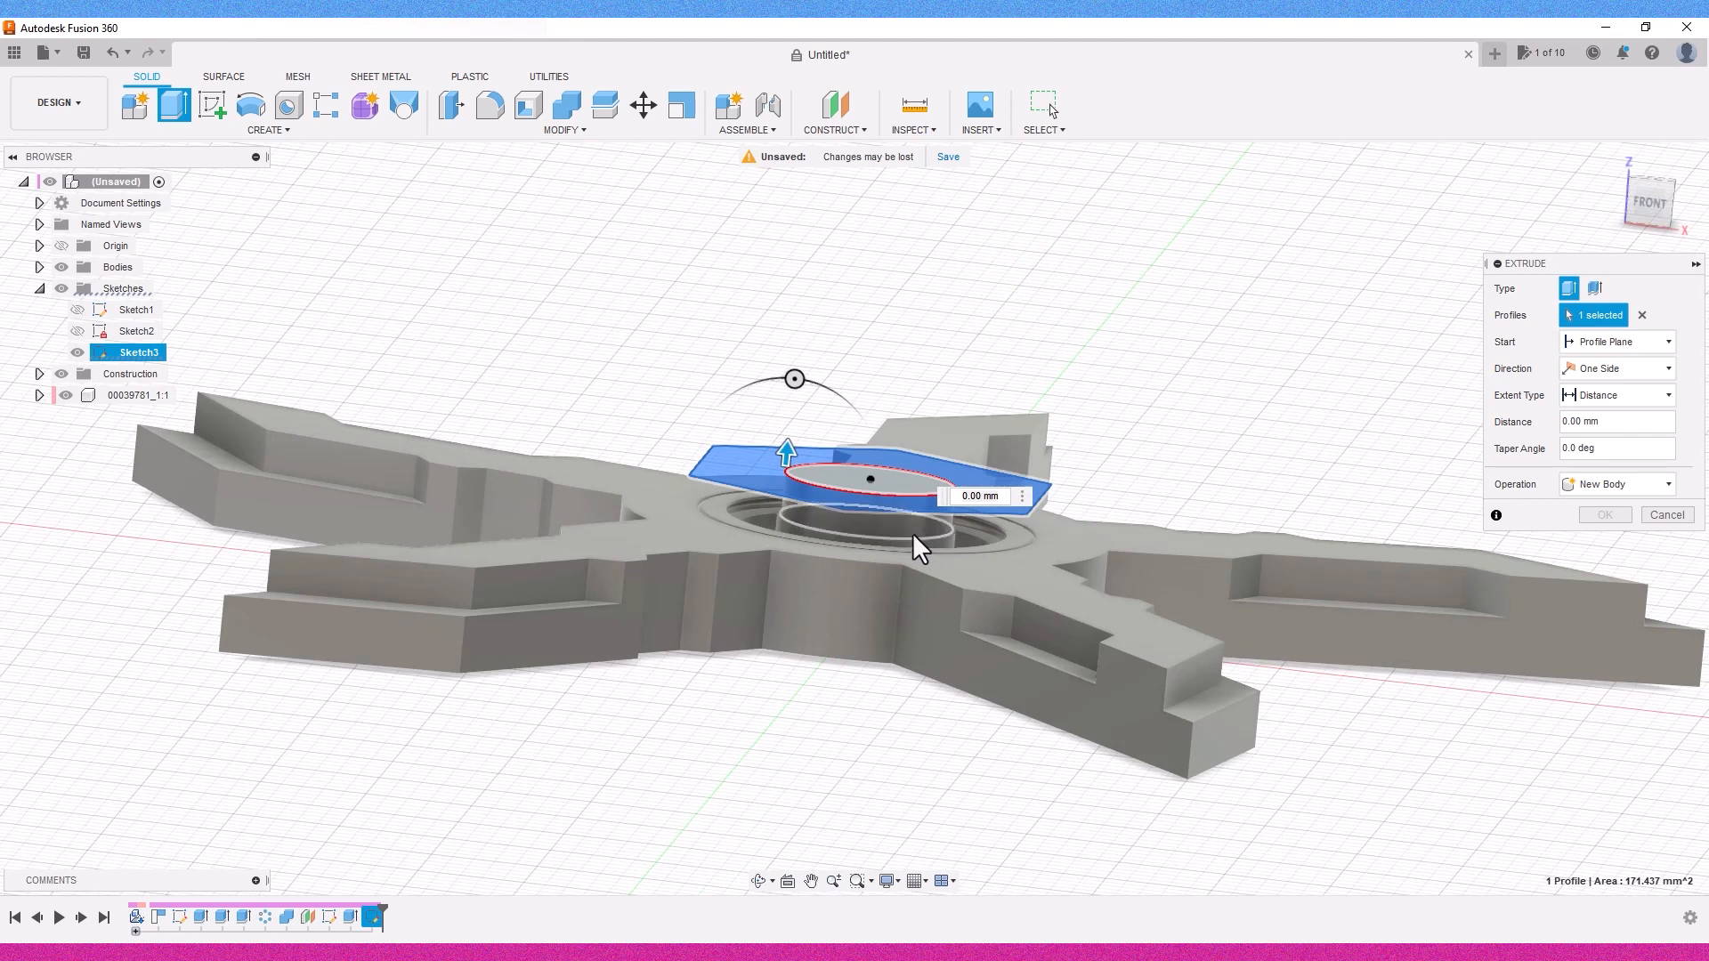
{"action": "left_click_drag", "start_coordinate": [786, 452], "coordinate": [784, 509]}
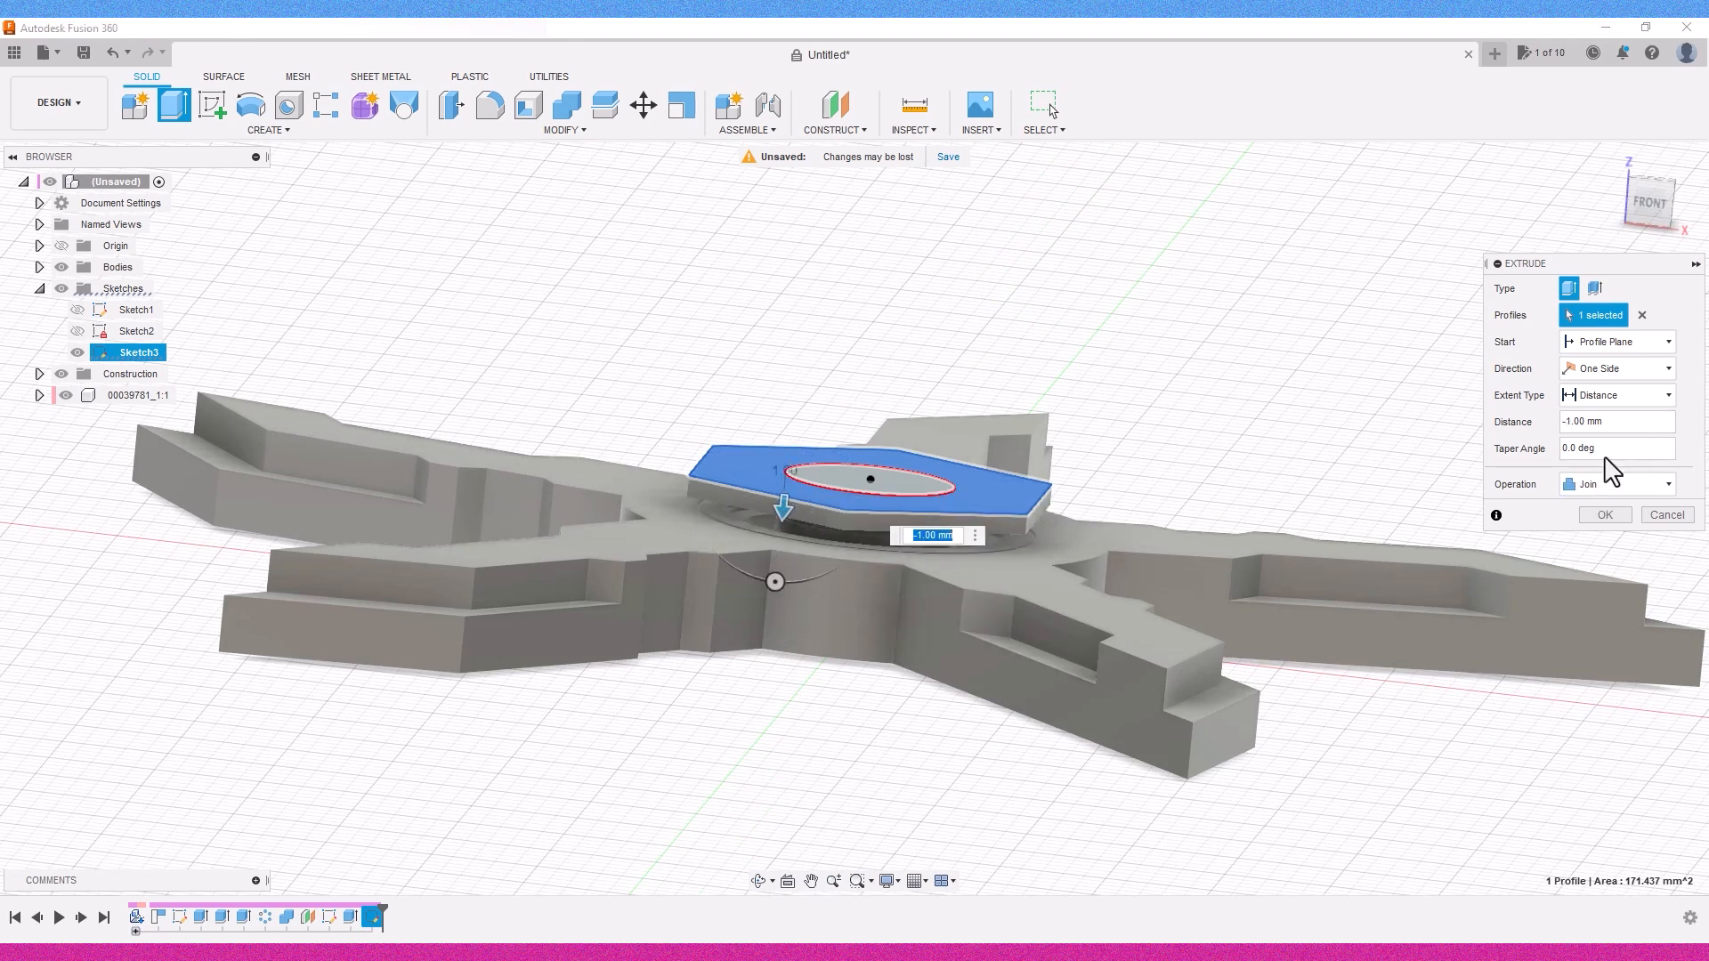
{"action": "left_click", "coordinate": [1616, 368]}
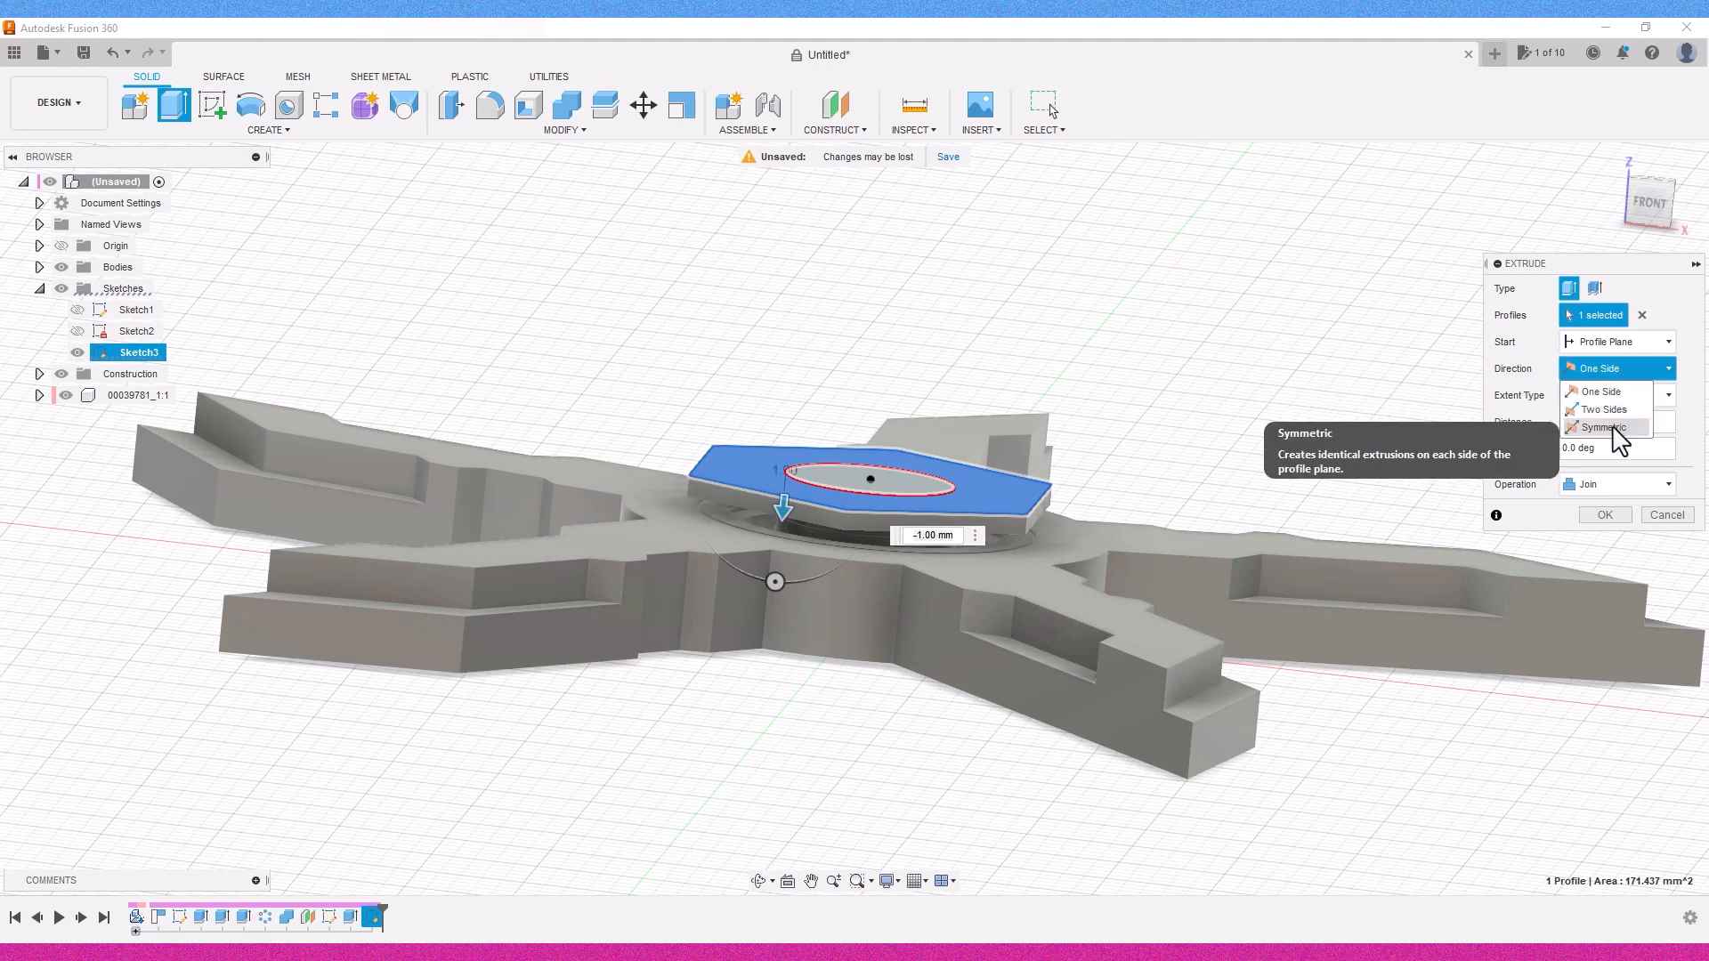
{"action": "left_click", "coordinate": [1605, 427]}
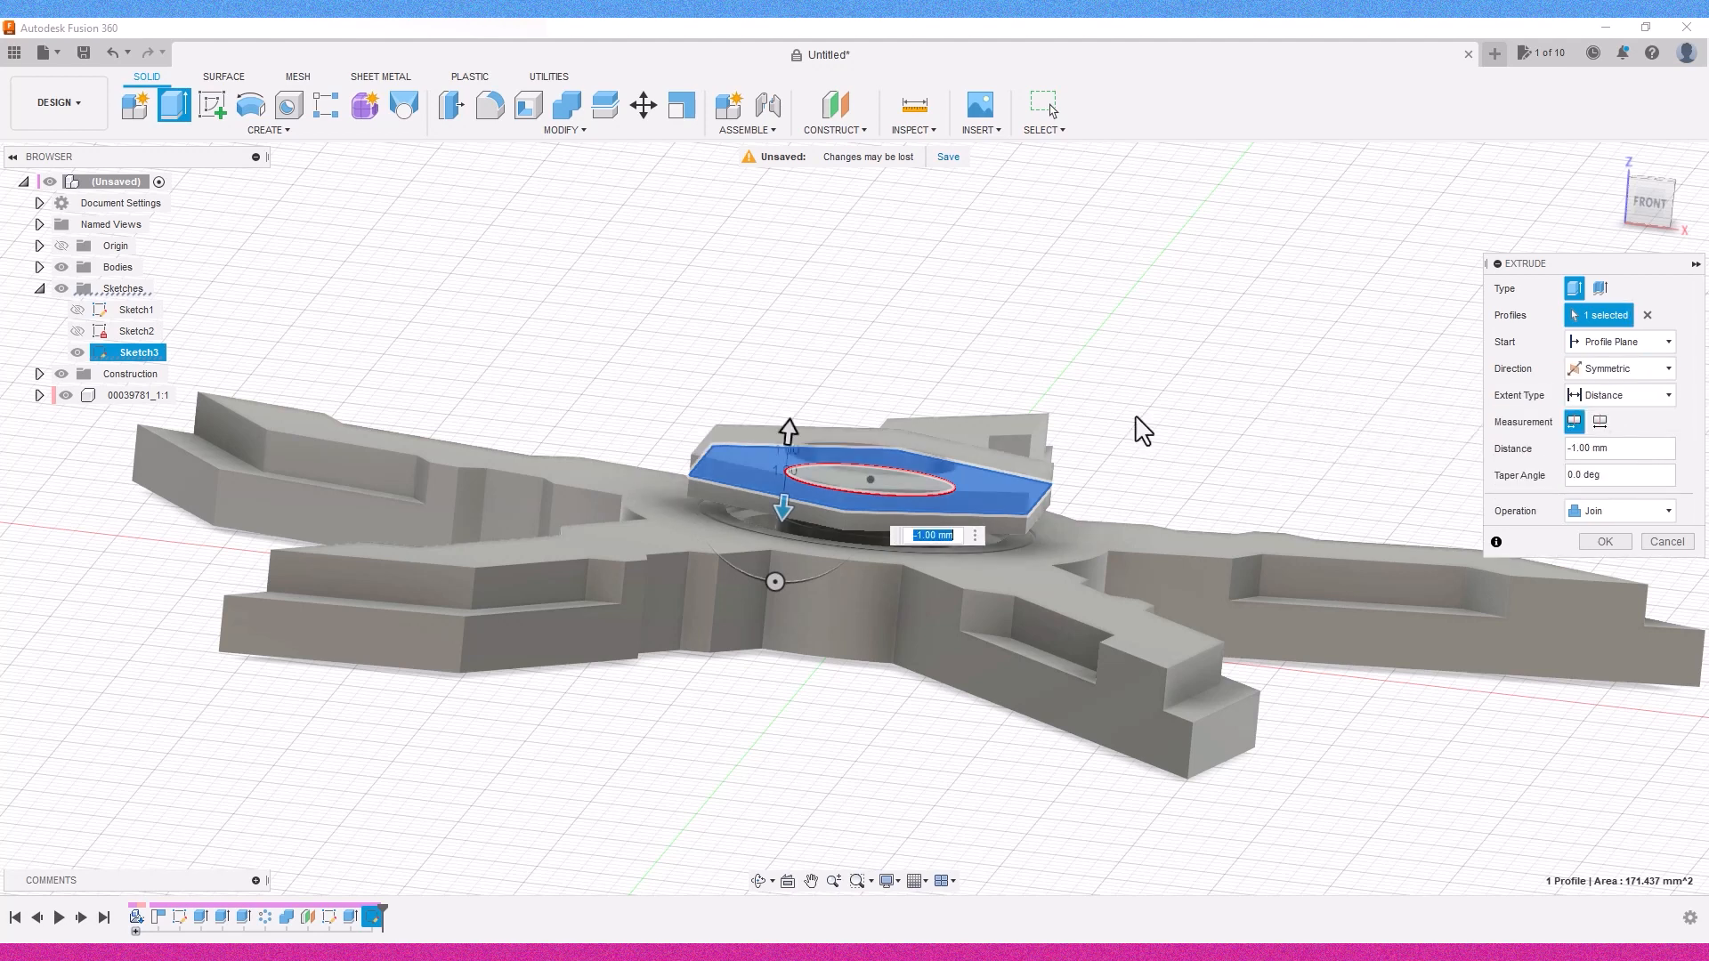
{"action": "left_click", "coordinate": [1605, 541]}
Step: Extrude the circular face inside the hexagon's hole 1 mm upward with Join to fill the recess
{"action": "scroll", "coordinate": [935, 499], "scroll_direction": "up", "scroll_amount": 5}
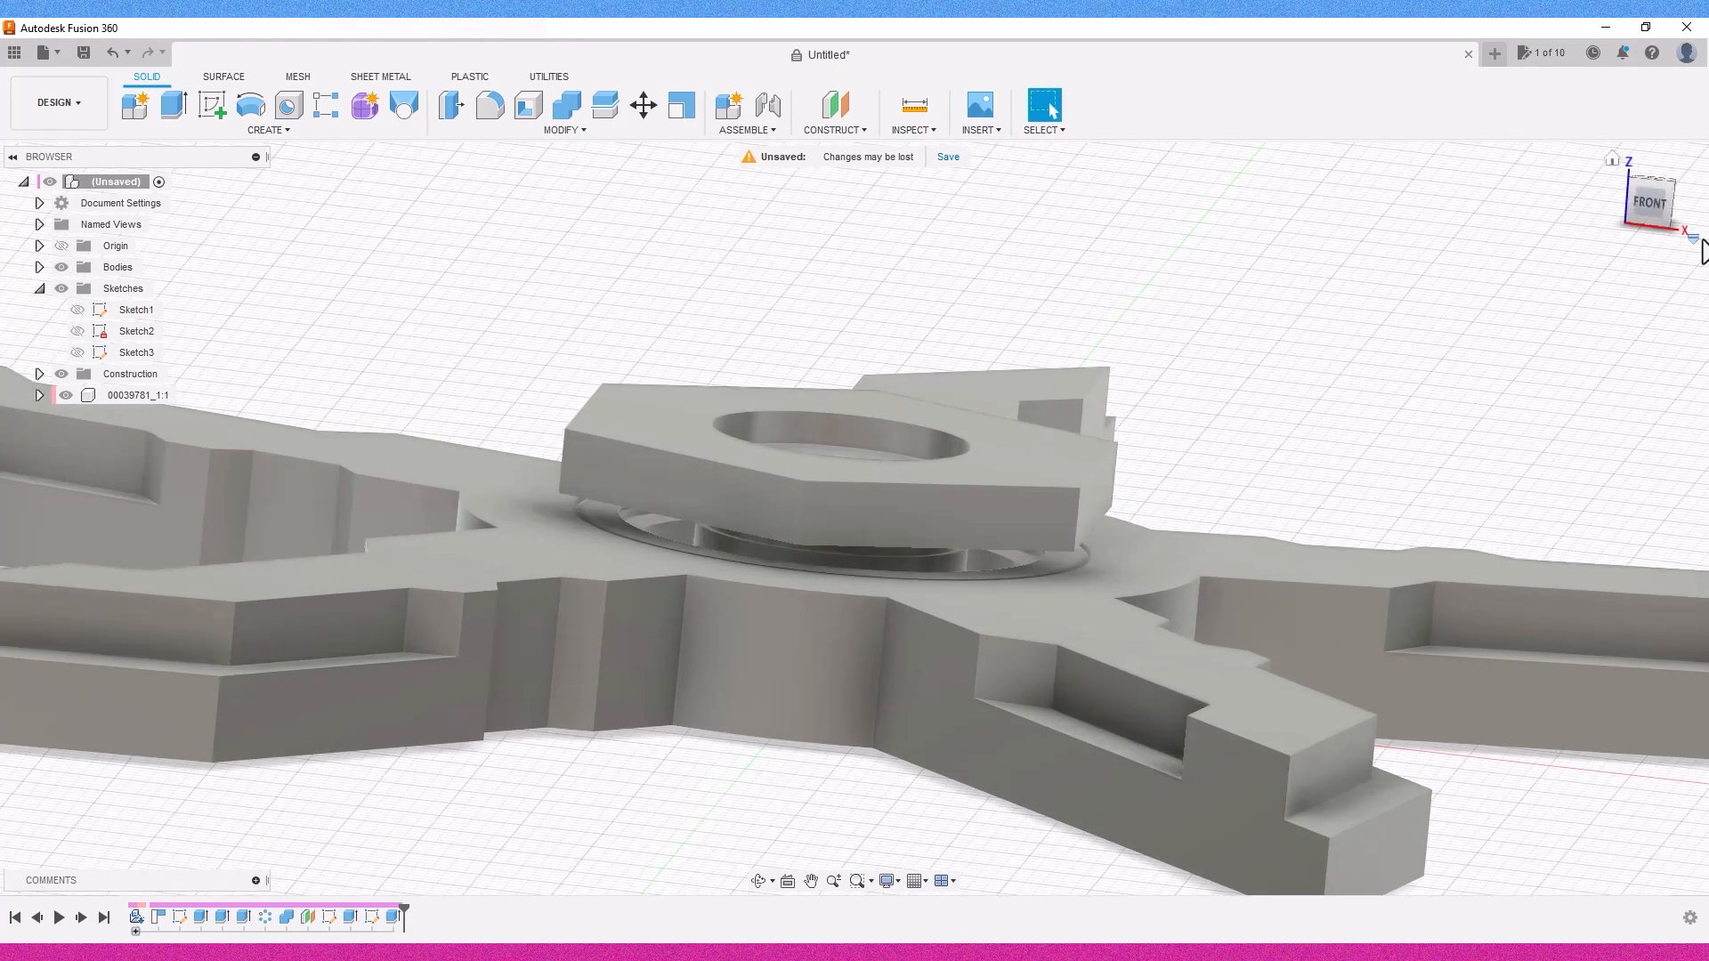
{"action": "middle_click_drag", "start_coordinate": [1702, 253], "coordinate": [938, 461], "text": "shift"}
{"action": "left_click", "coordinate": [938, 461]}
{"action": "key", "text": "e"}
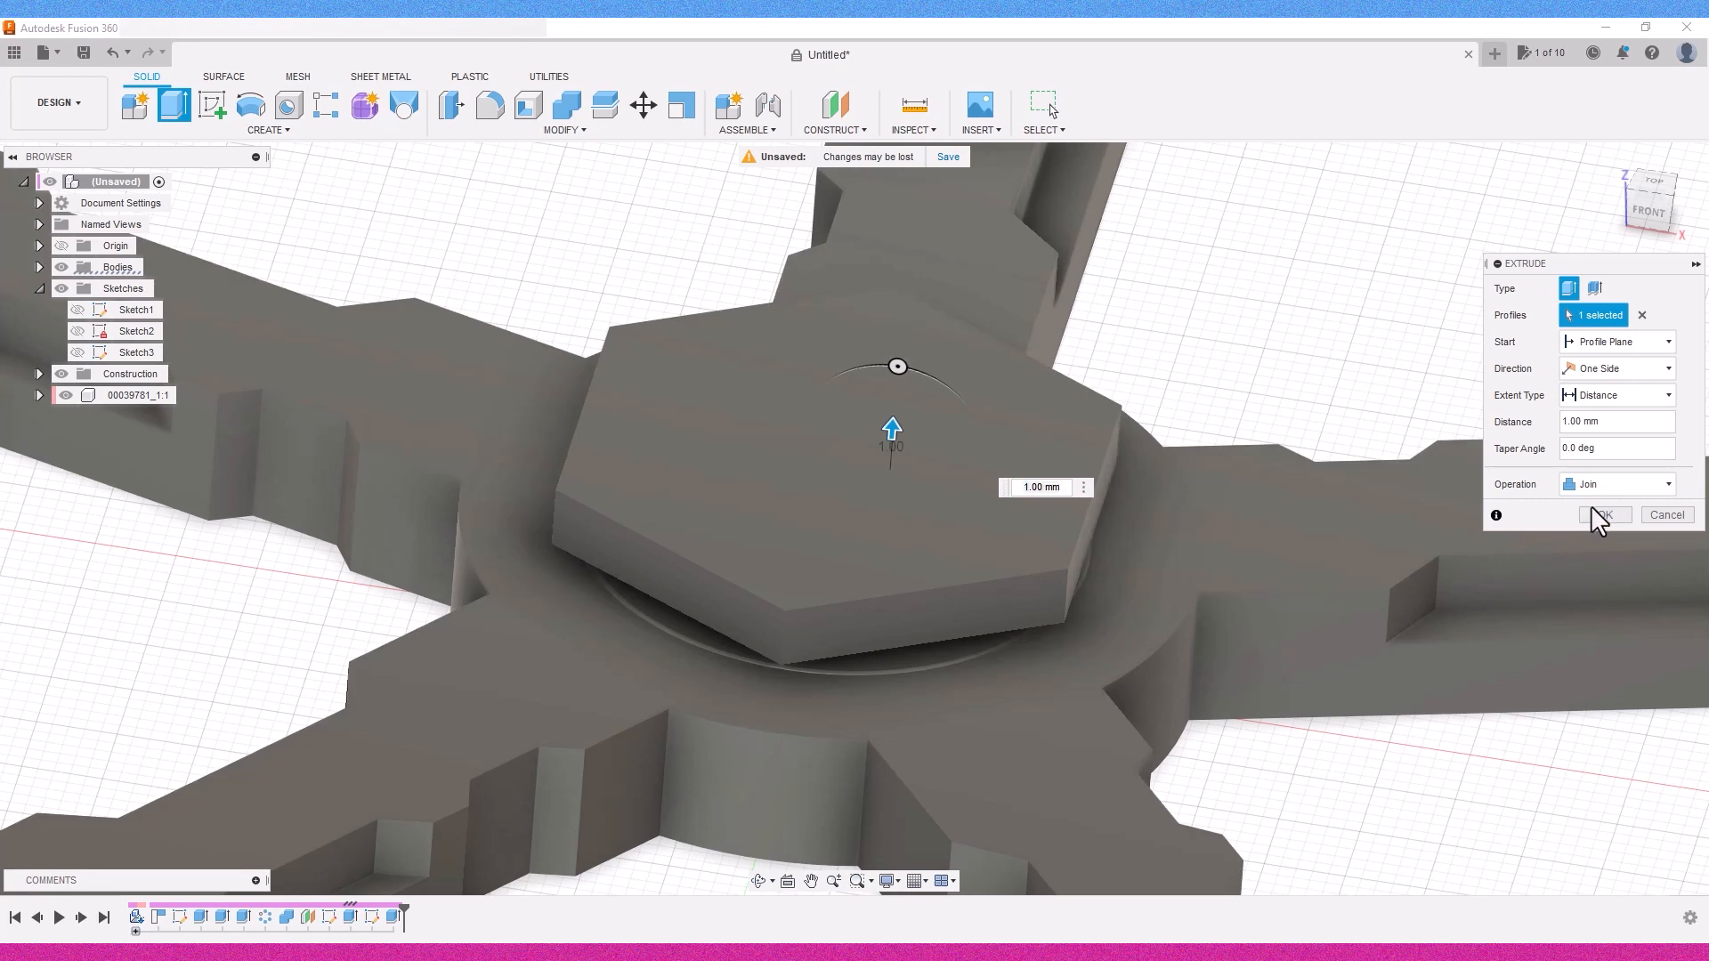
{"action": "left_click", "coordinate": [1607, 517]}
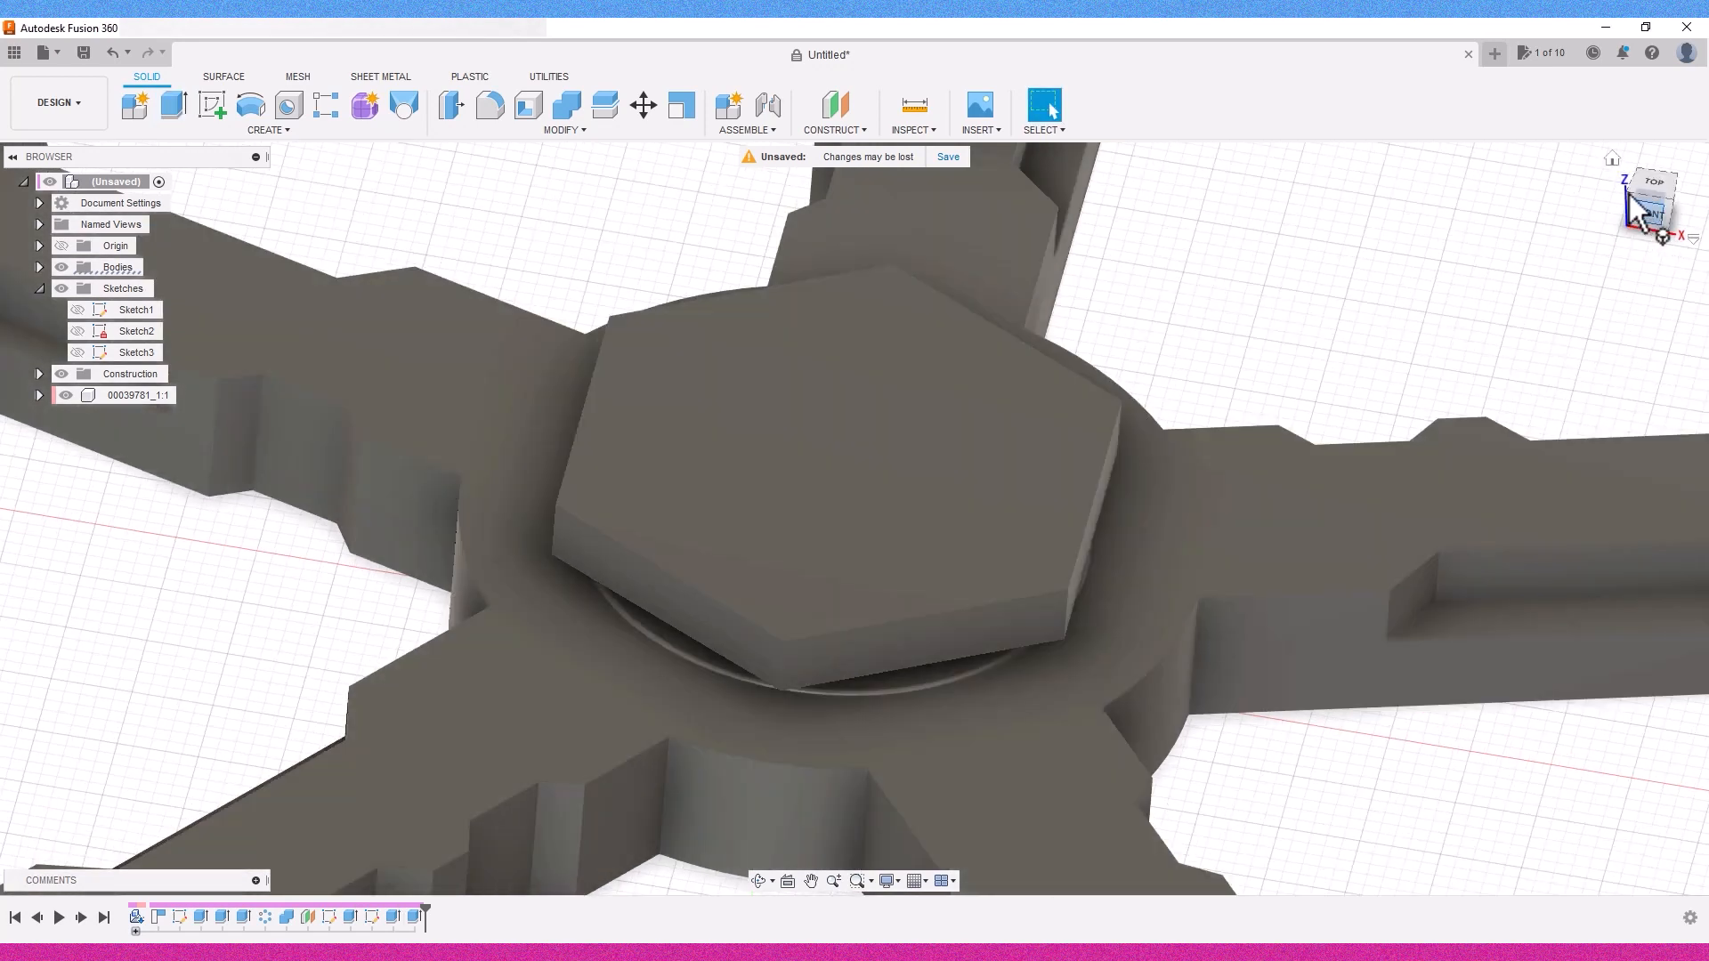
Step: Edit the cap's hexagon sketch, enlarge the polygon to sides about 10.3 mm long, and finish the sketch
{"action": "left_click", "coordinate": [1638, 216]}
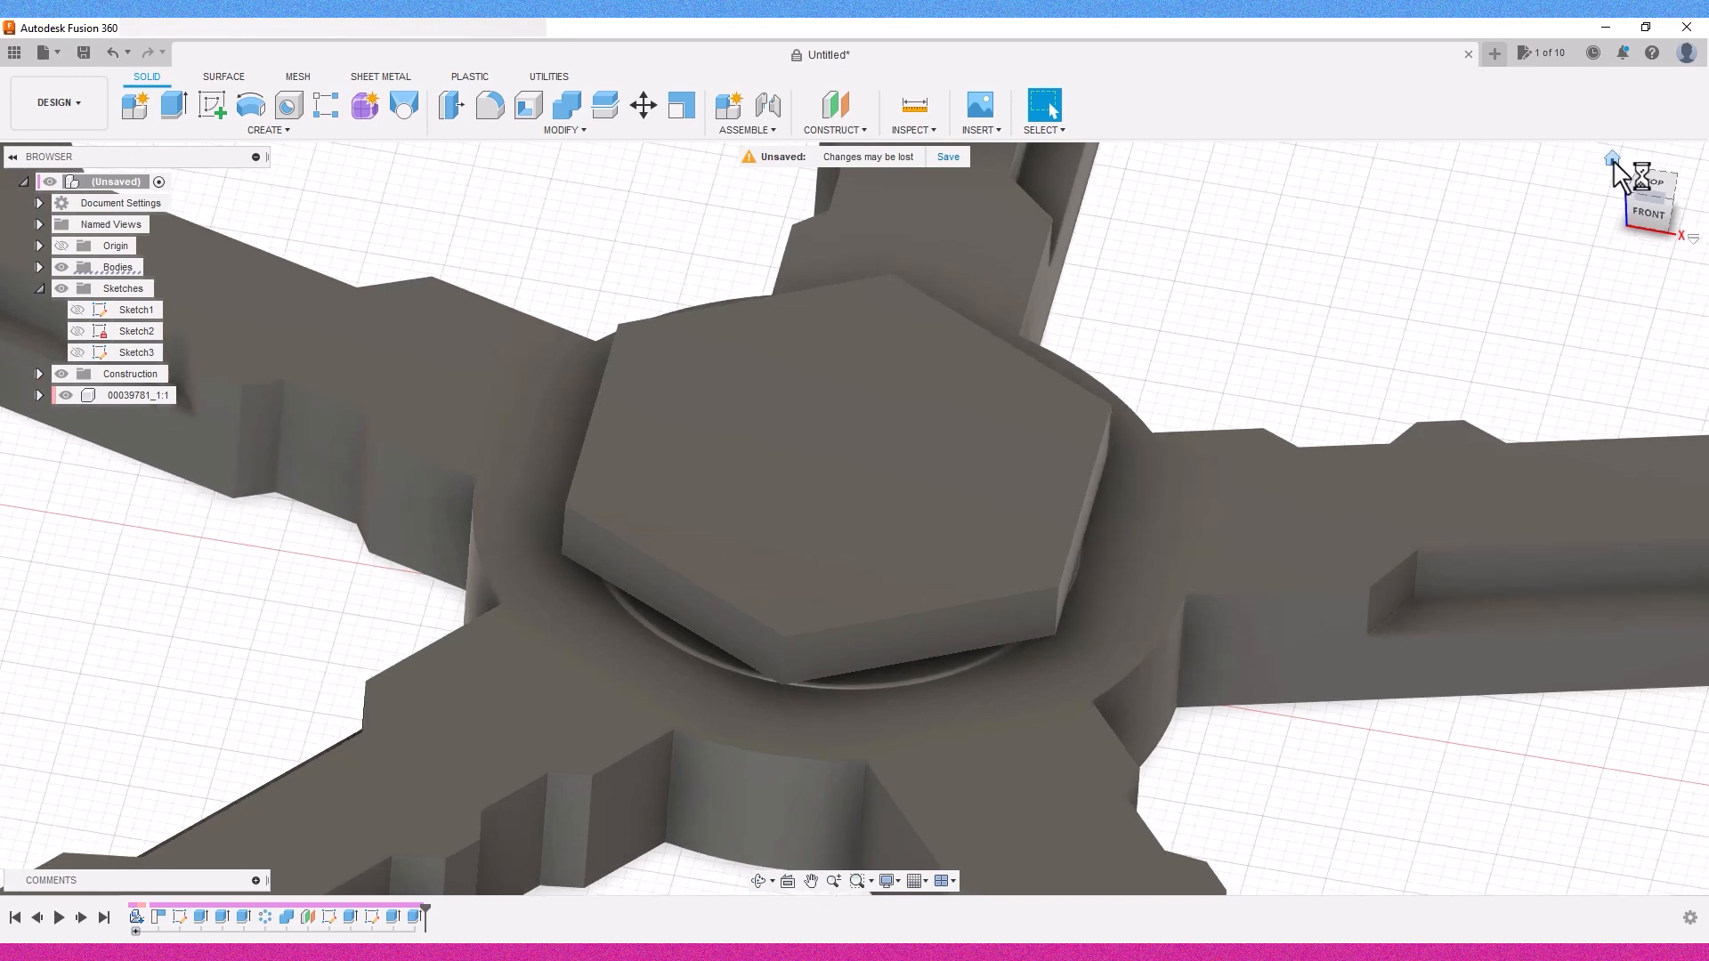
{"action": "mouse_move", "coordinate": [1678, 209]}
{"action": "left_mouse_down"}
{"action": "mouse_move", "coordinate": [1652, 259]}
{"action": "mouse_move", "coordinate": [1696, 240]}
{"action": "left_mouse_up"}
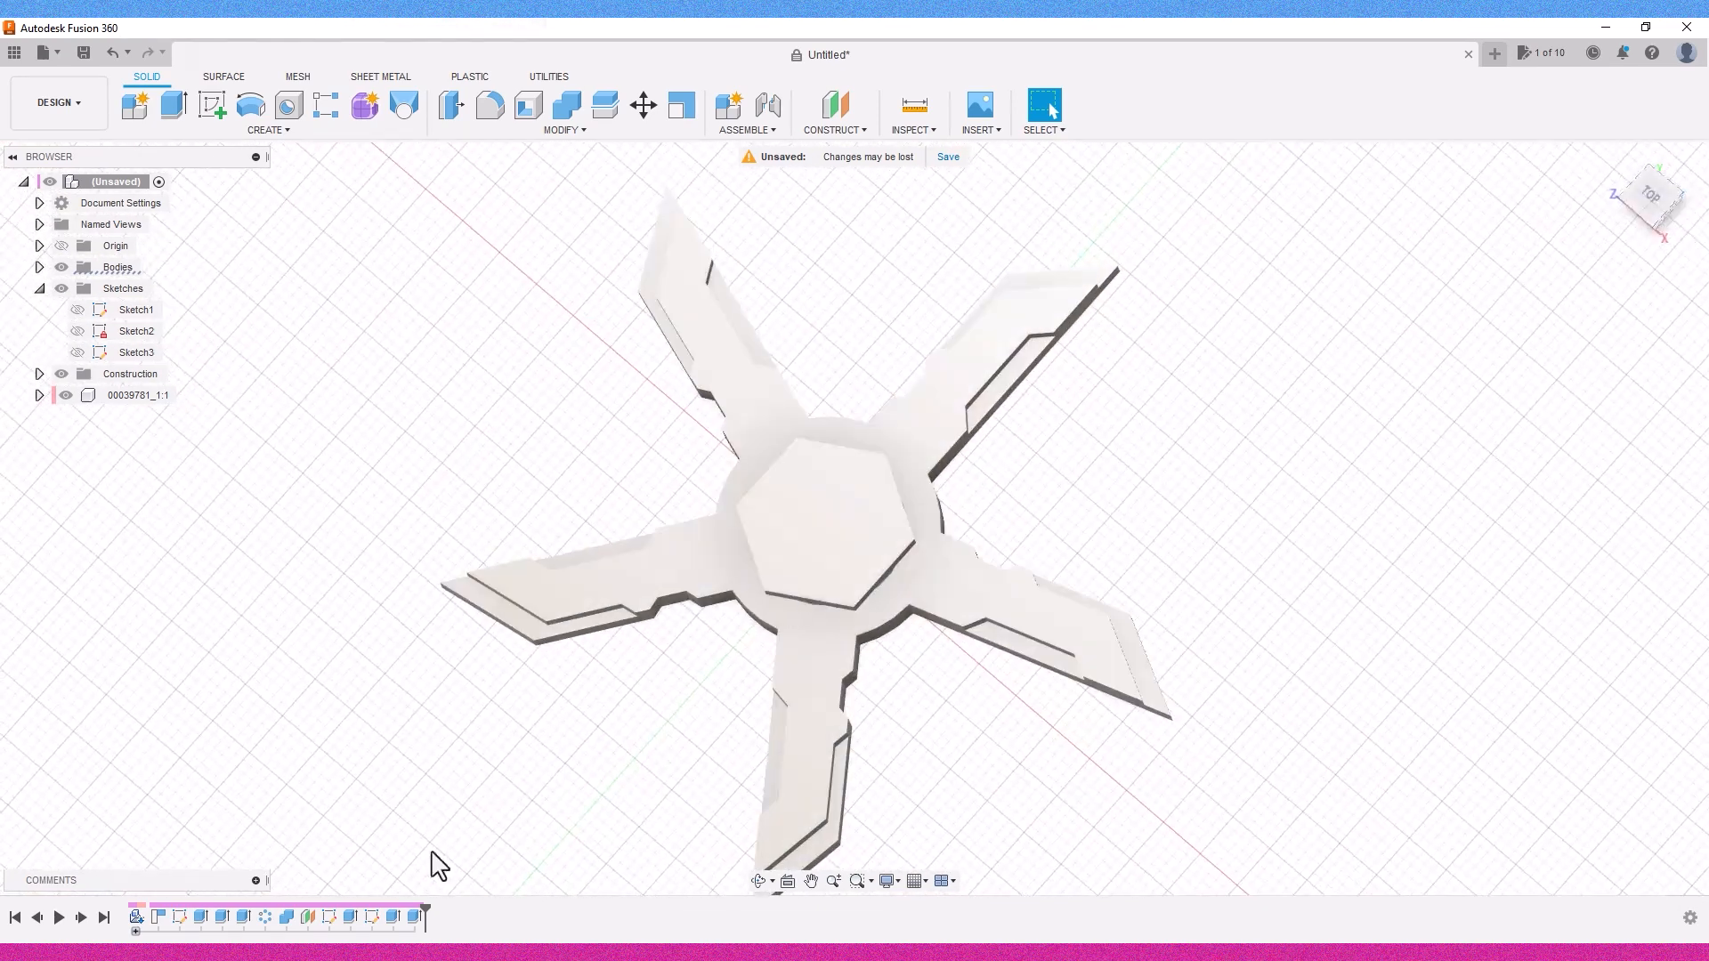
{"action": "double_click", "coordinate": [373, 916]}
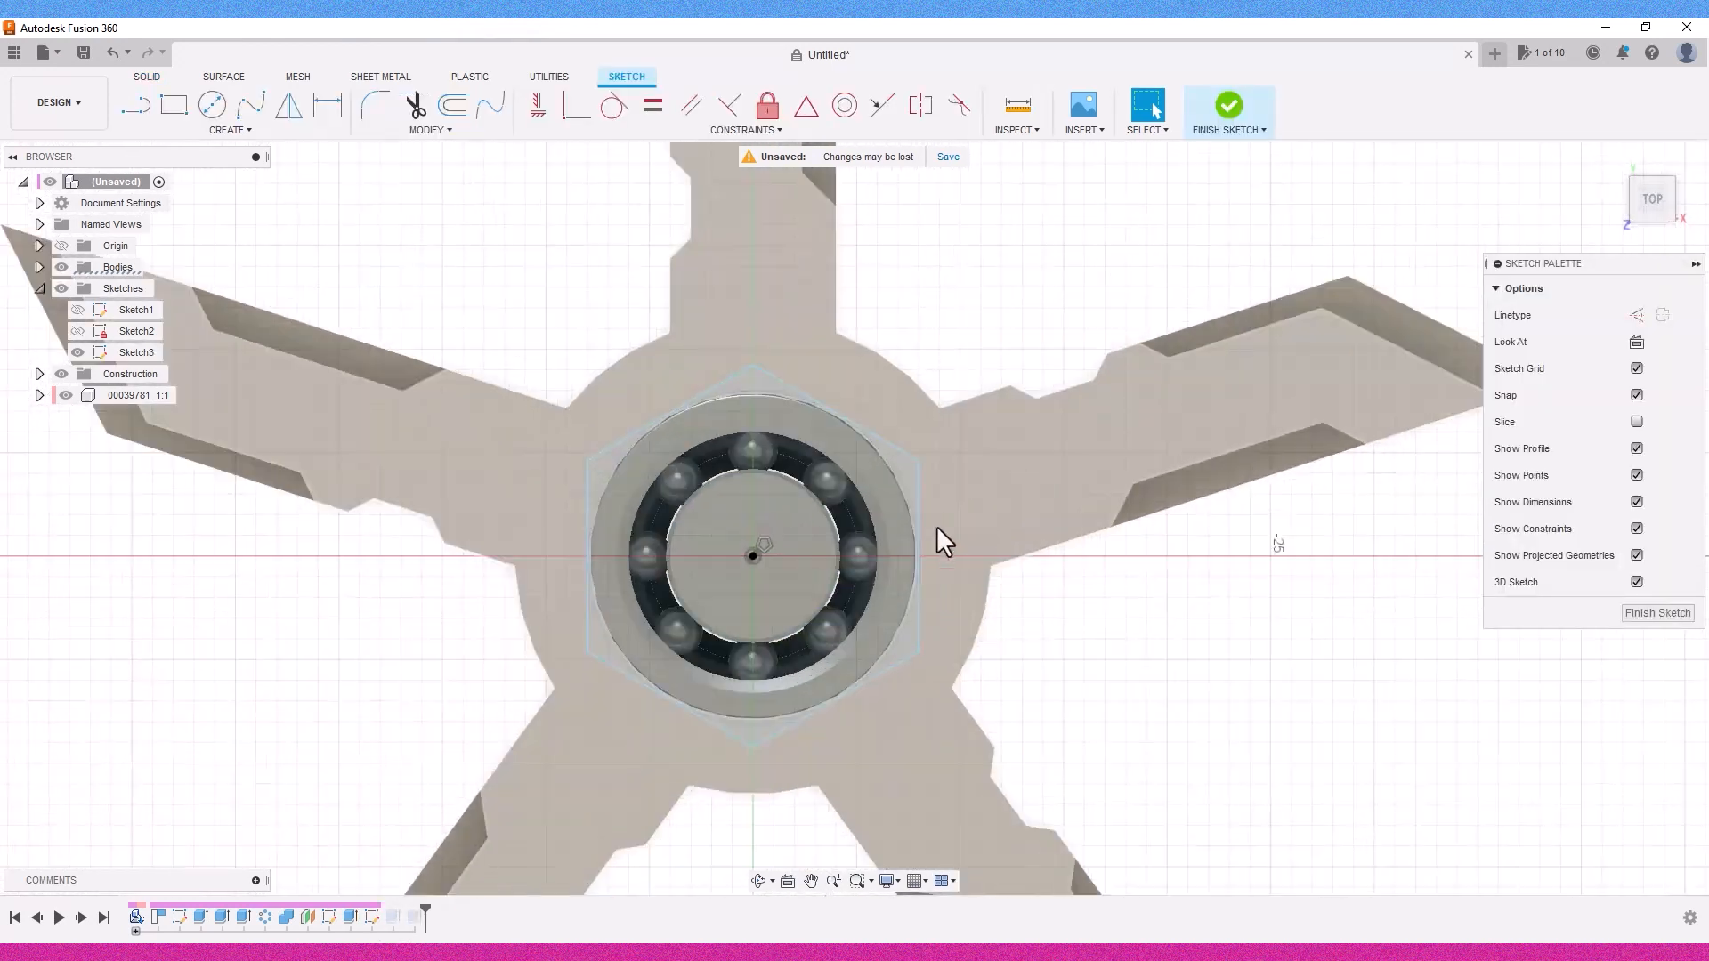
{"action": "left_click", "coordinate": [920, 529]}
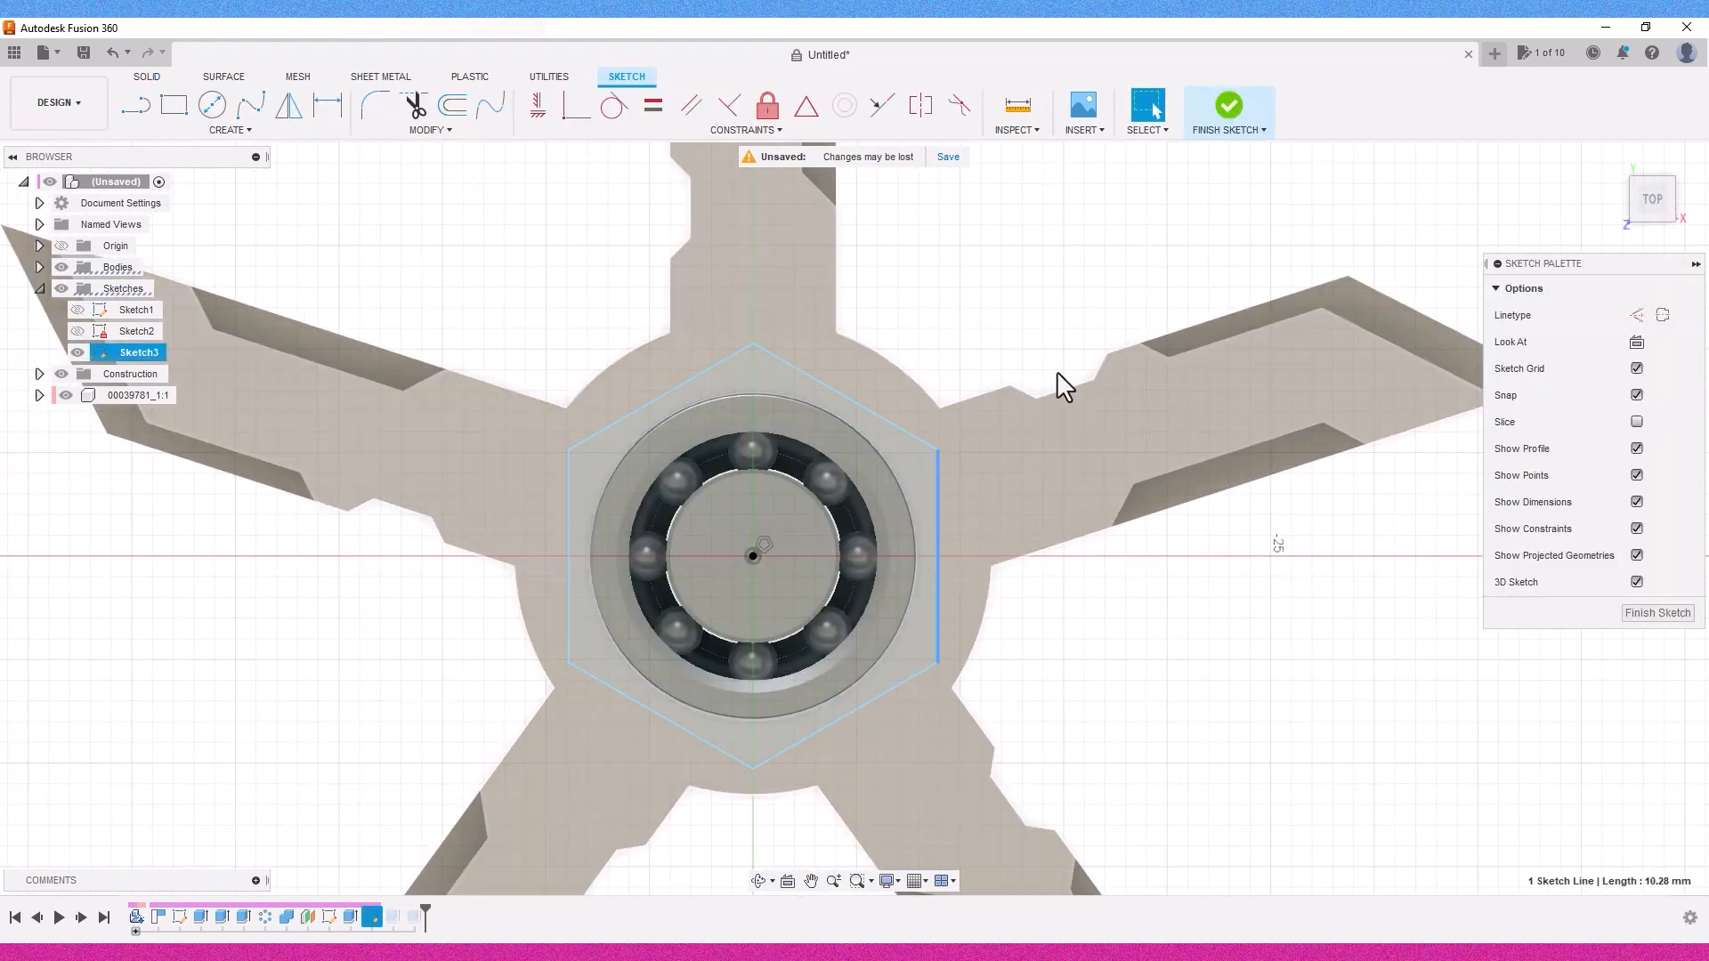
{"action": "left_click", "coordinate": [1229, 105]}
{"action": "mouse_move", "coordinate": [1697, 199]}
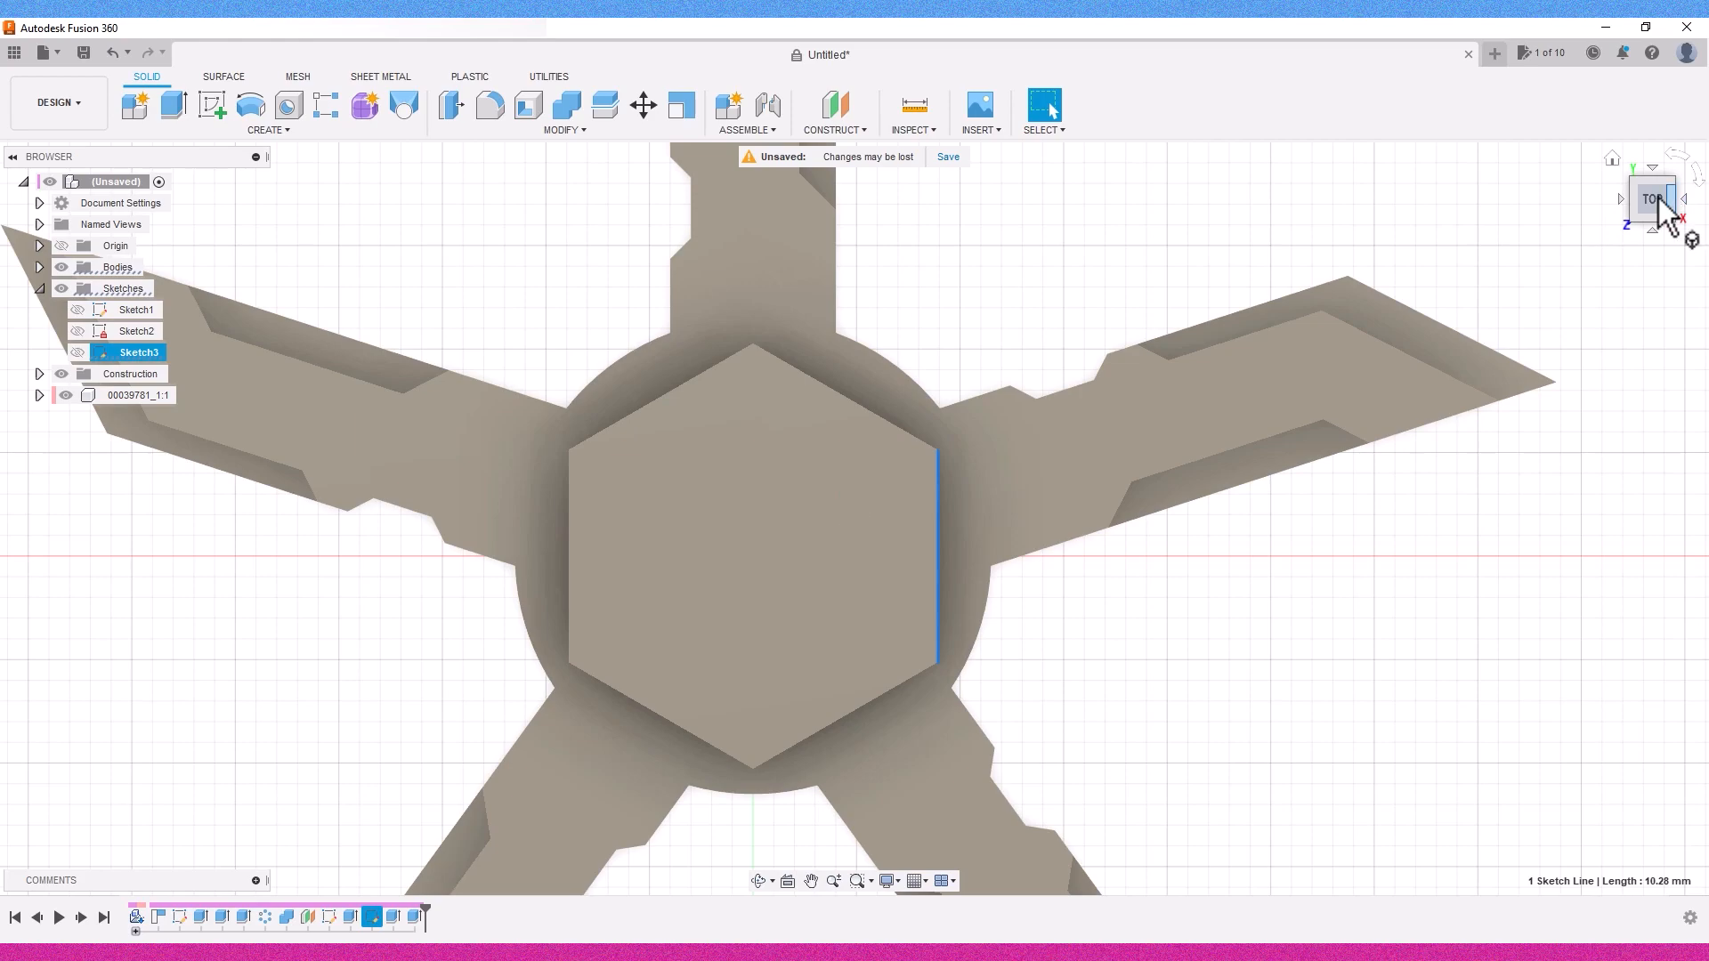
Step: Sketch a 4.5 mm diameter circle centred on the origin on the underside of the cap's cylinder, and finish the sketch
{"action": "mouse_move", "coordinate": [853, 514]}
{"action": "middle_mouse_down", "text": "shift"}
{"action": "mouse_move", "coordinate": [877, 623]}
{"action": "mouse_move", "coordinate": [926, 676]}
{"action": "mouse_move", "coordinate": [926, 463]}
{"action": "mouse_move", "coordinate": [793, 412]}
{"action": "middle_mouse_up", "text": "shift"}
{"action": "scroll", "coordinate": [751, 451], "scroll_direction": "up", "scroll_amount": 3}
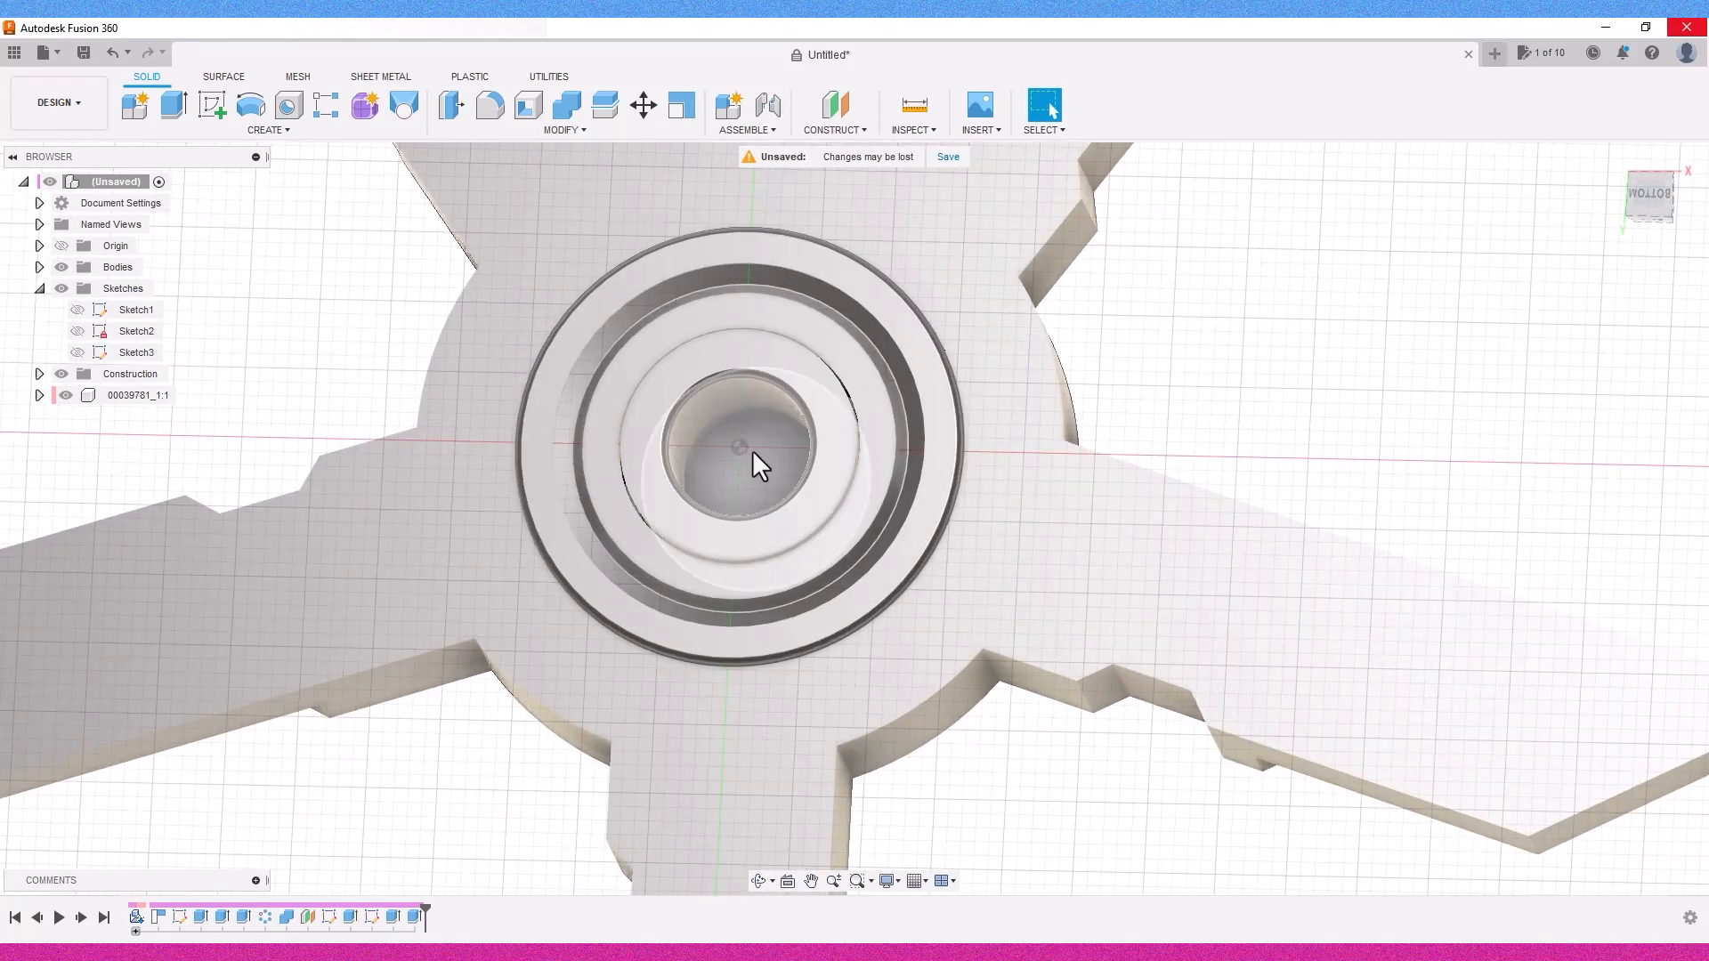
{"action": "left_click", "coordinate": [719, 450]}
{"action": "scroll", "coordinate": [721, 452], "scroll_direction": "up", "scroll_amount": 3}
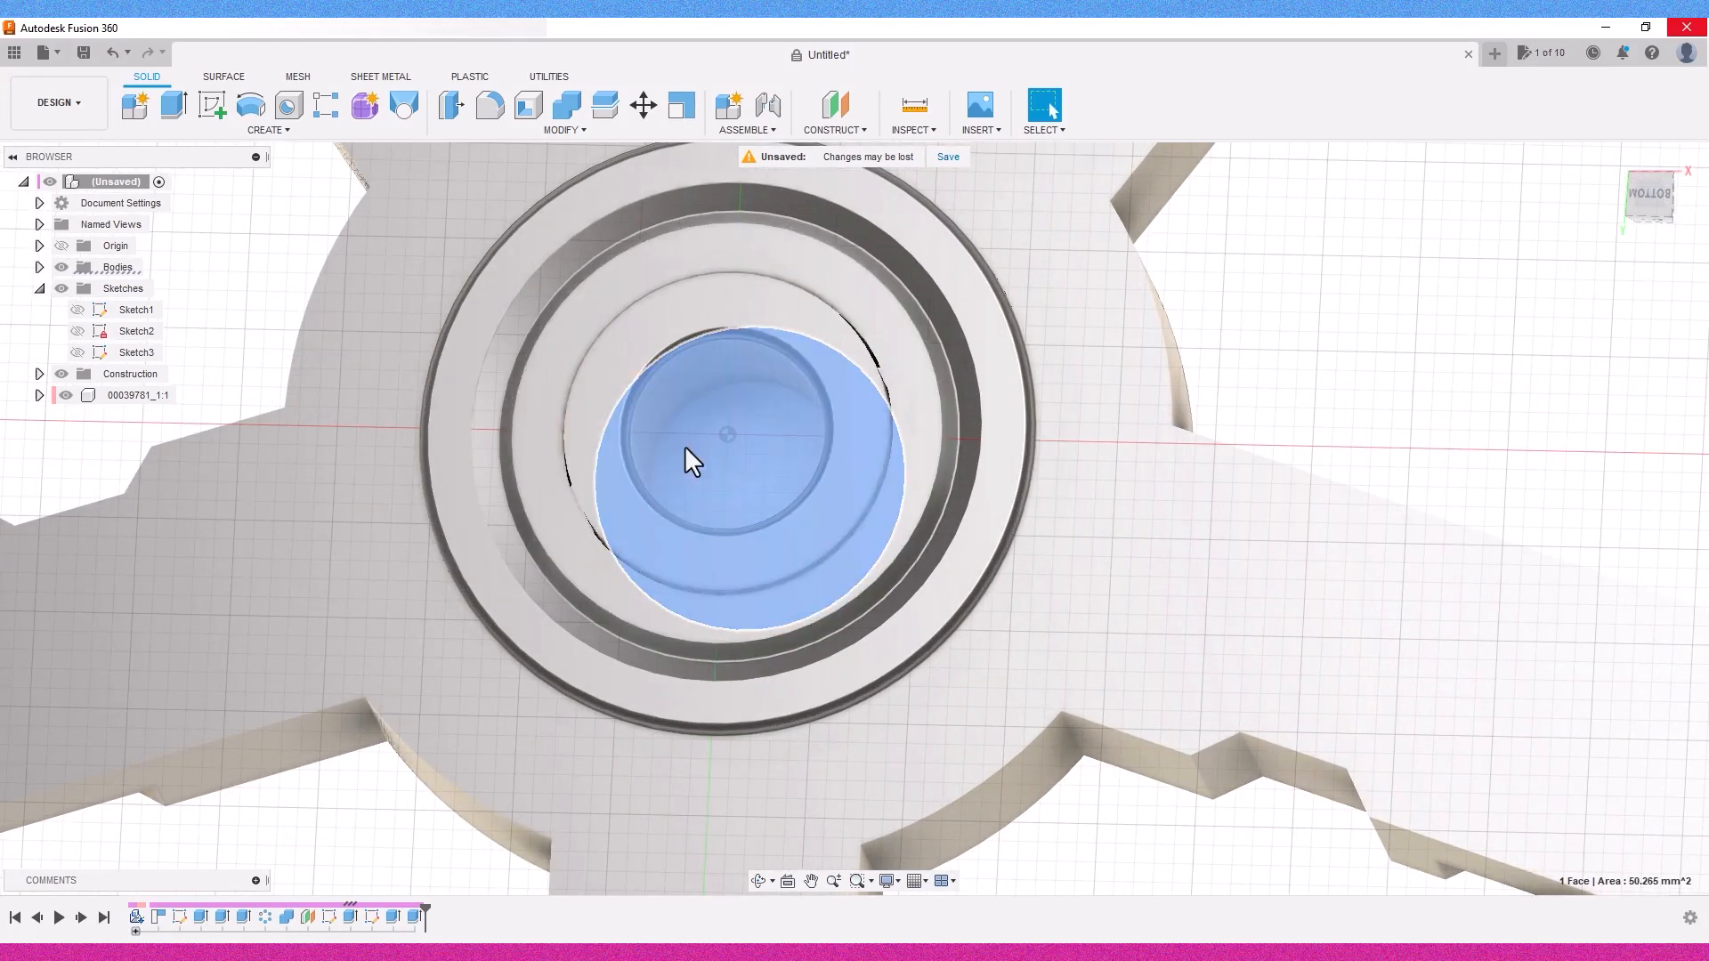
{"action": "left_click", "coordinate": [213, 106]}
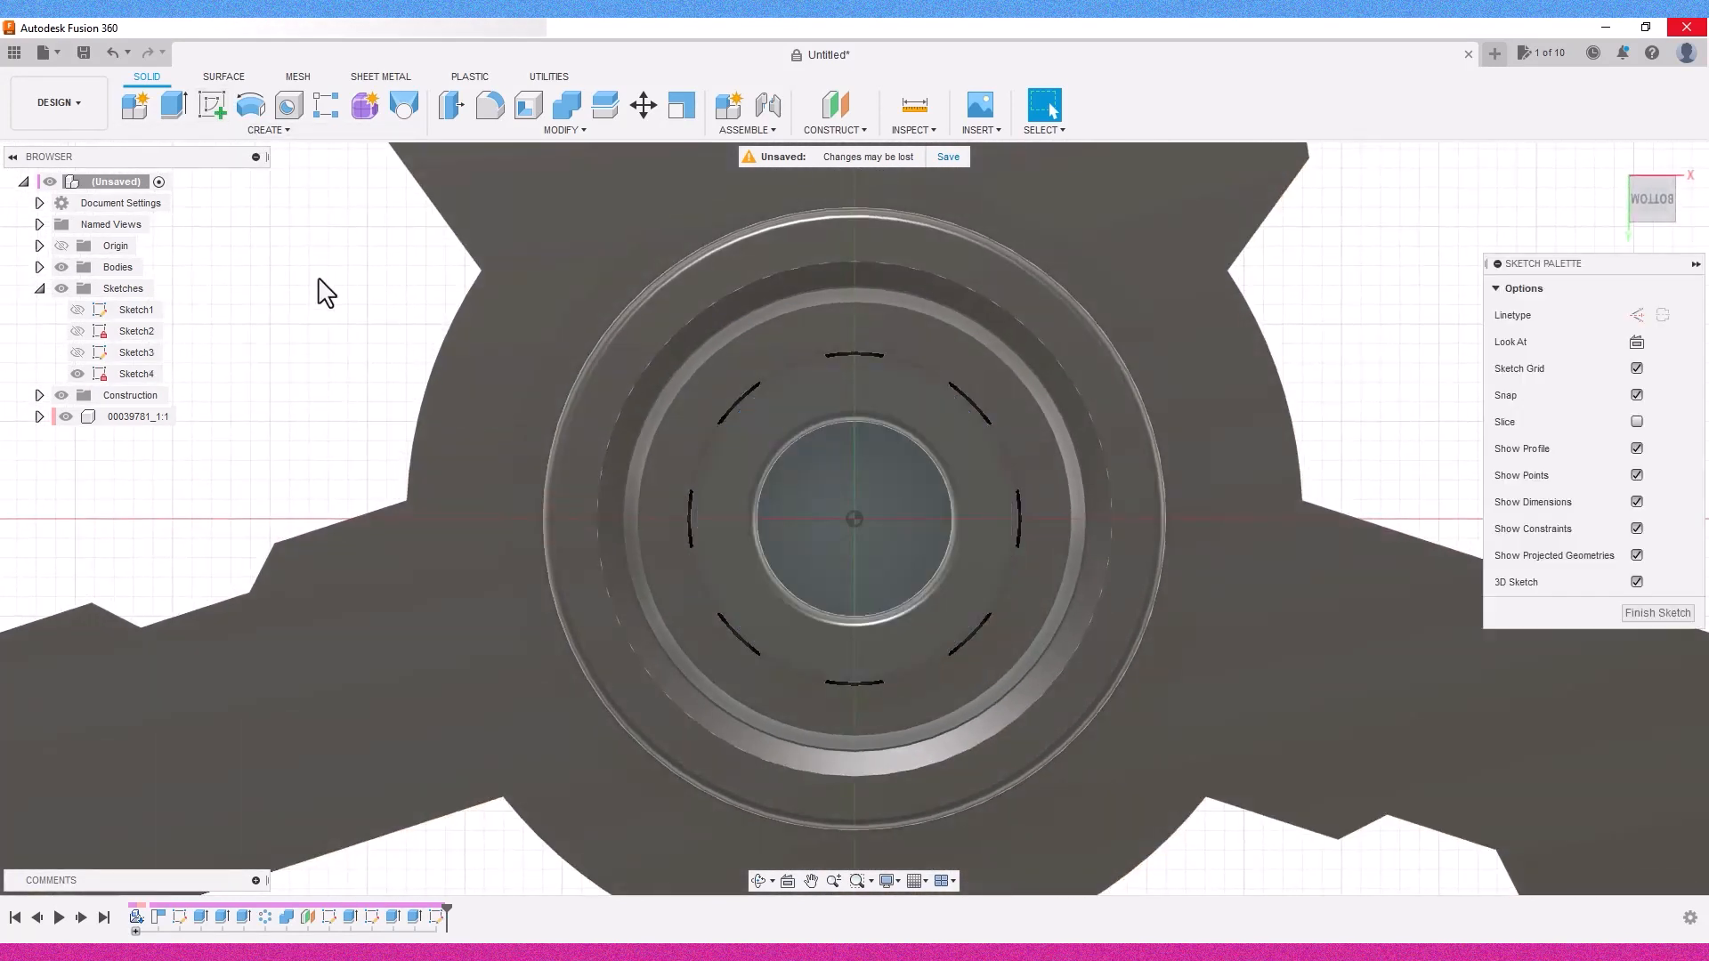
{"action": "left_click", "coordinate": [226, 107]}
{"action": "left_click", "coordinate": [854, 518]}
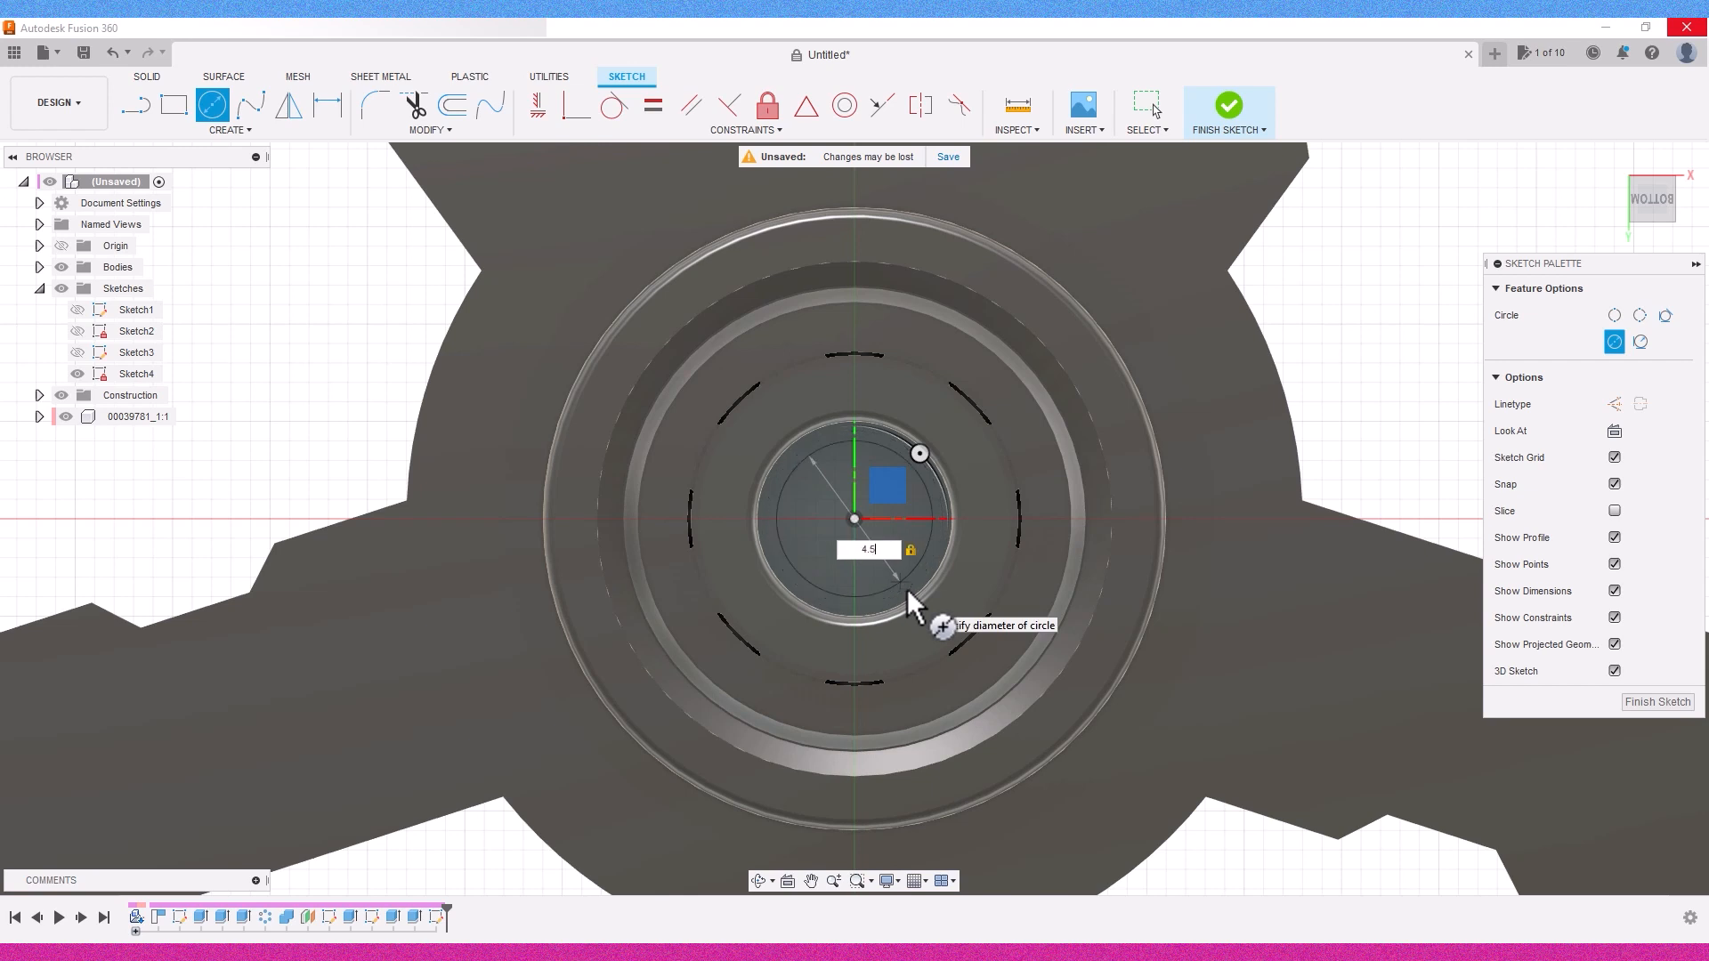
{"action": "key", "text": "Return"}
{"action": "key", "text": "Escape"}
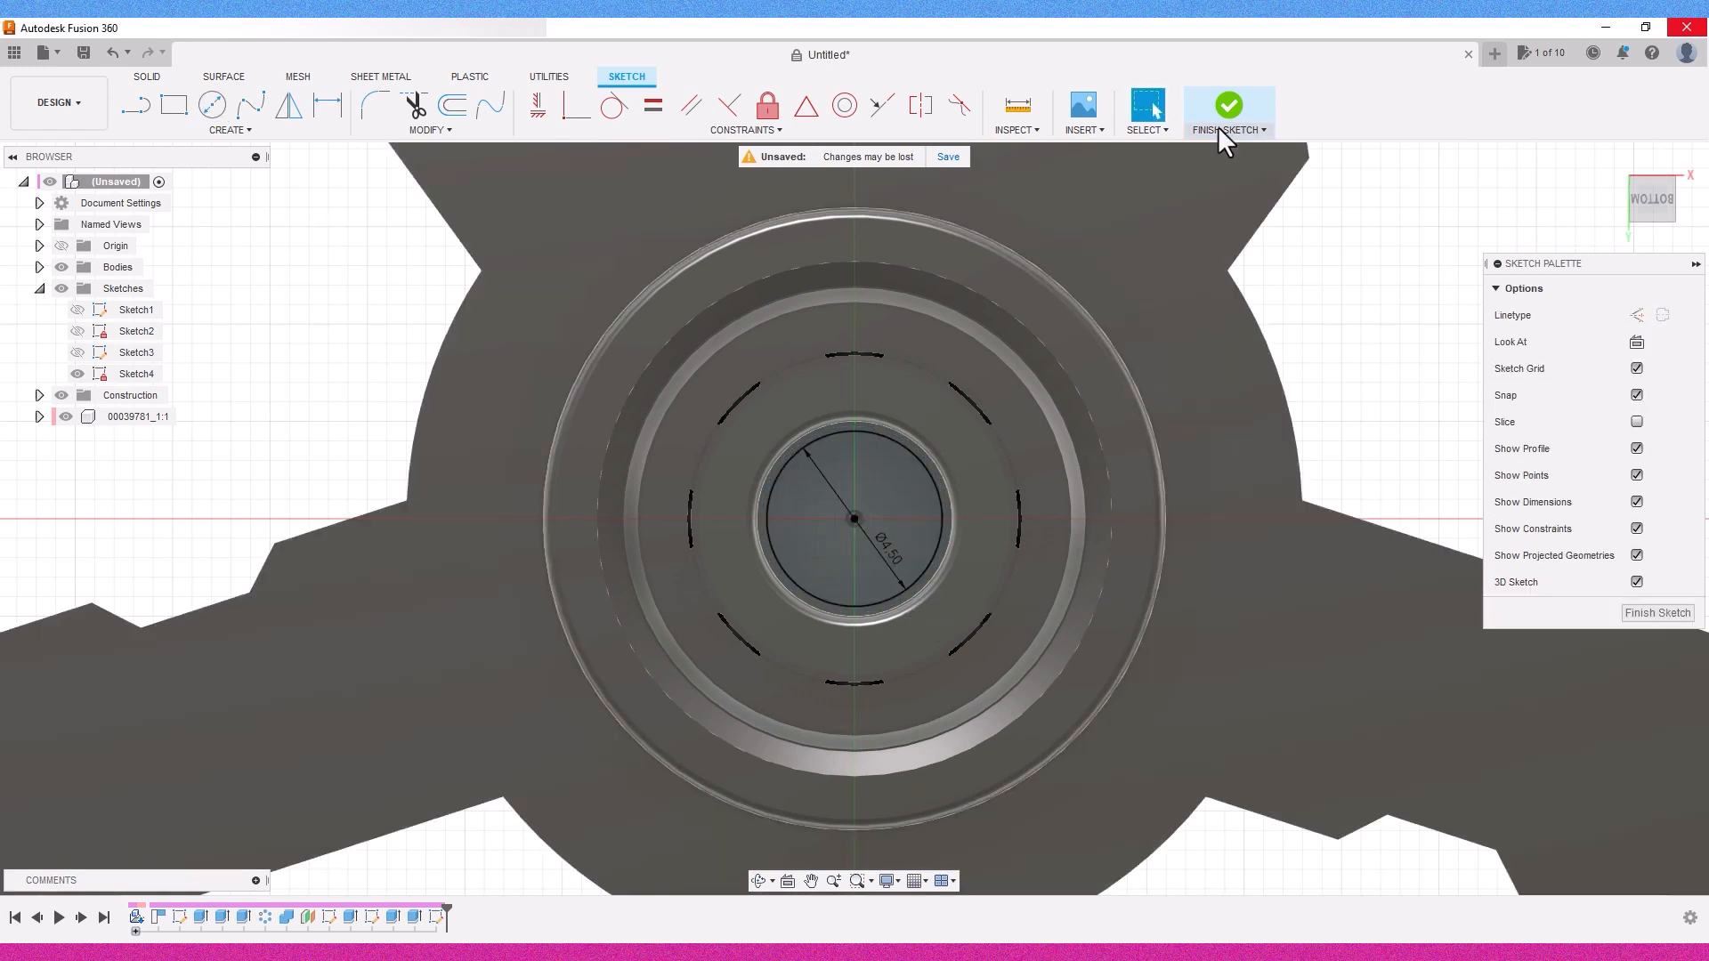
{"action": "left_click", "coordinate": [1232, 105]}
Step: Extrude the circle 5 mm/2 into the bearing's bore, joining it to the cap as a stem
{"action": "left_click", "coordinate": [738, 450]}
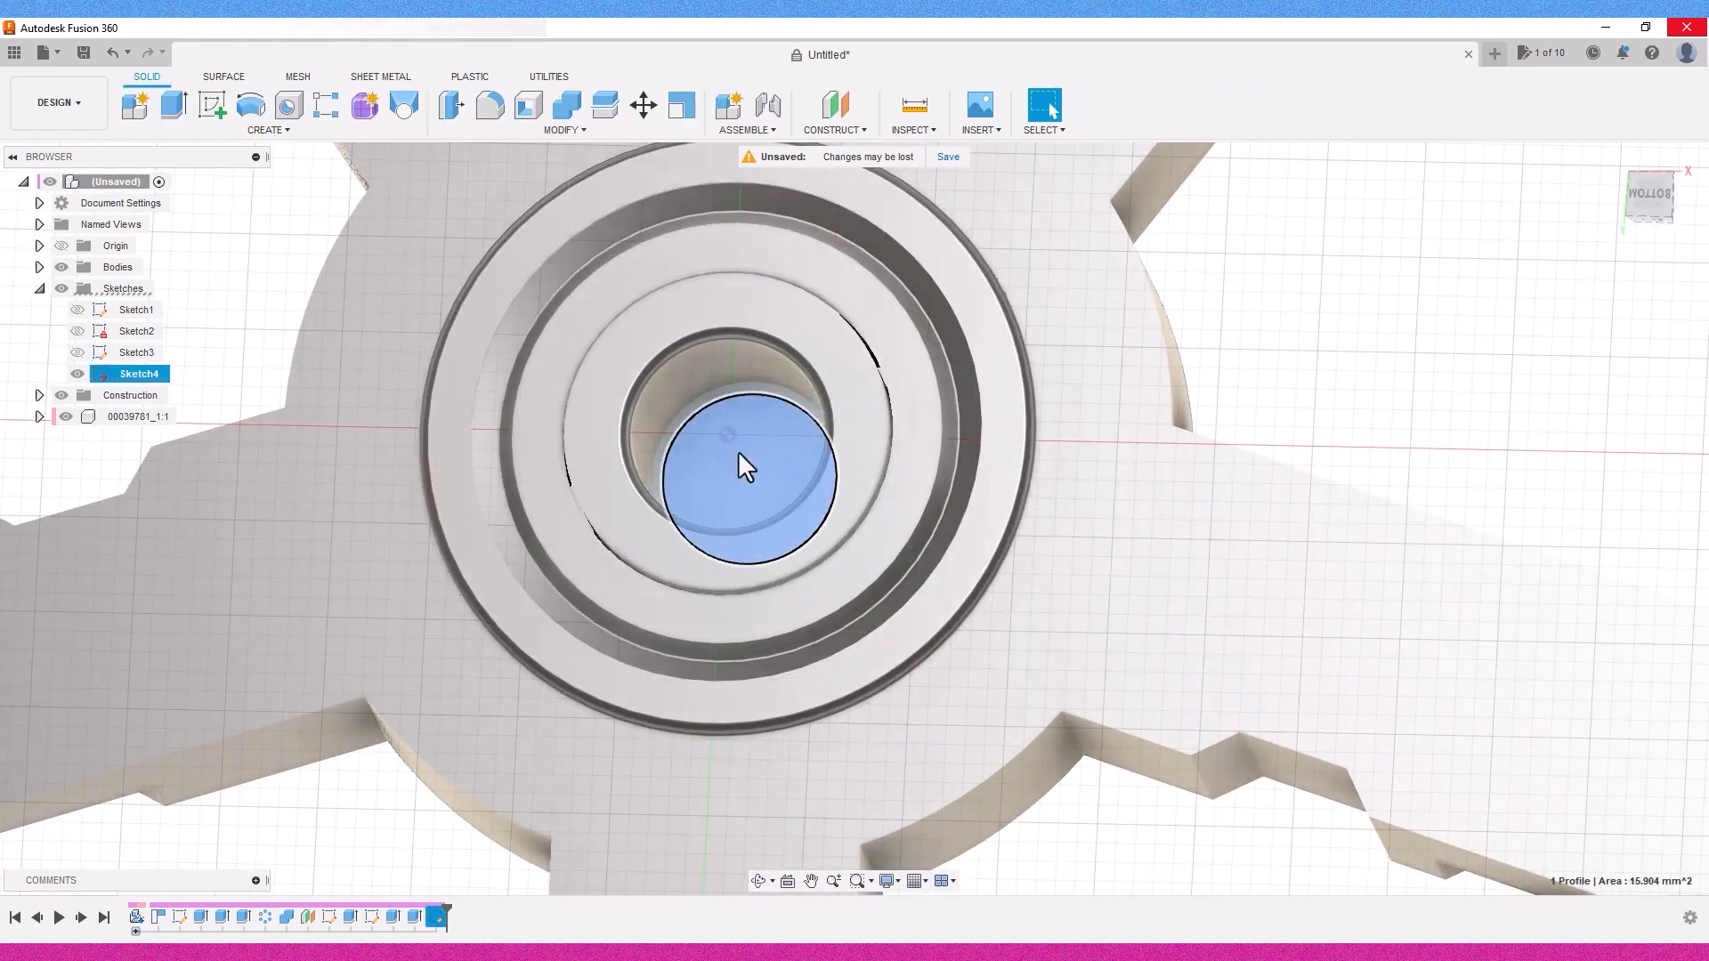
{"action": "key", "text": "e"}
{"action": "left_click_drag", "start_coordinate": [702, 372], "coordinate": [643, 349]}
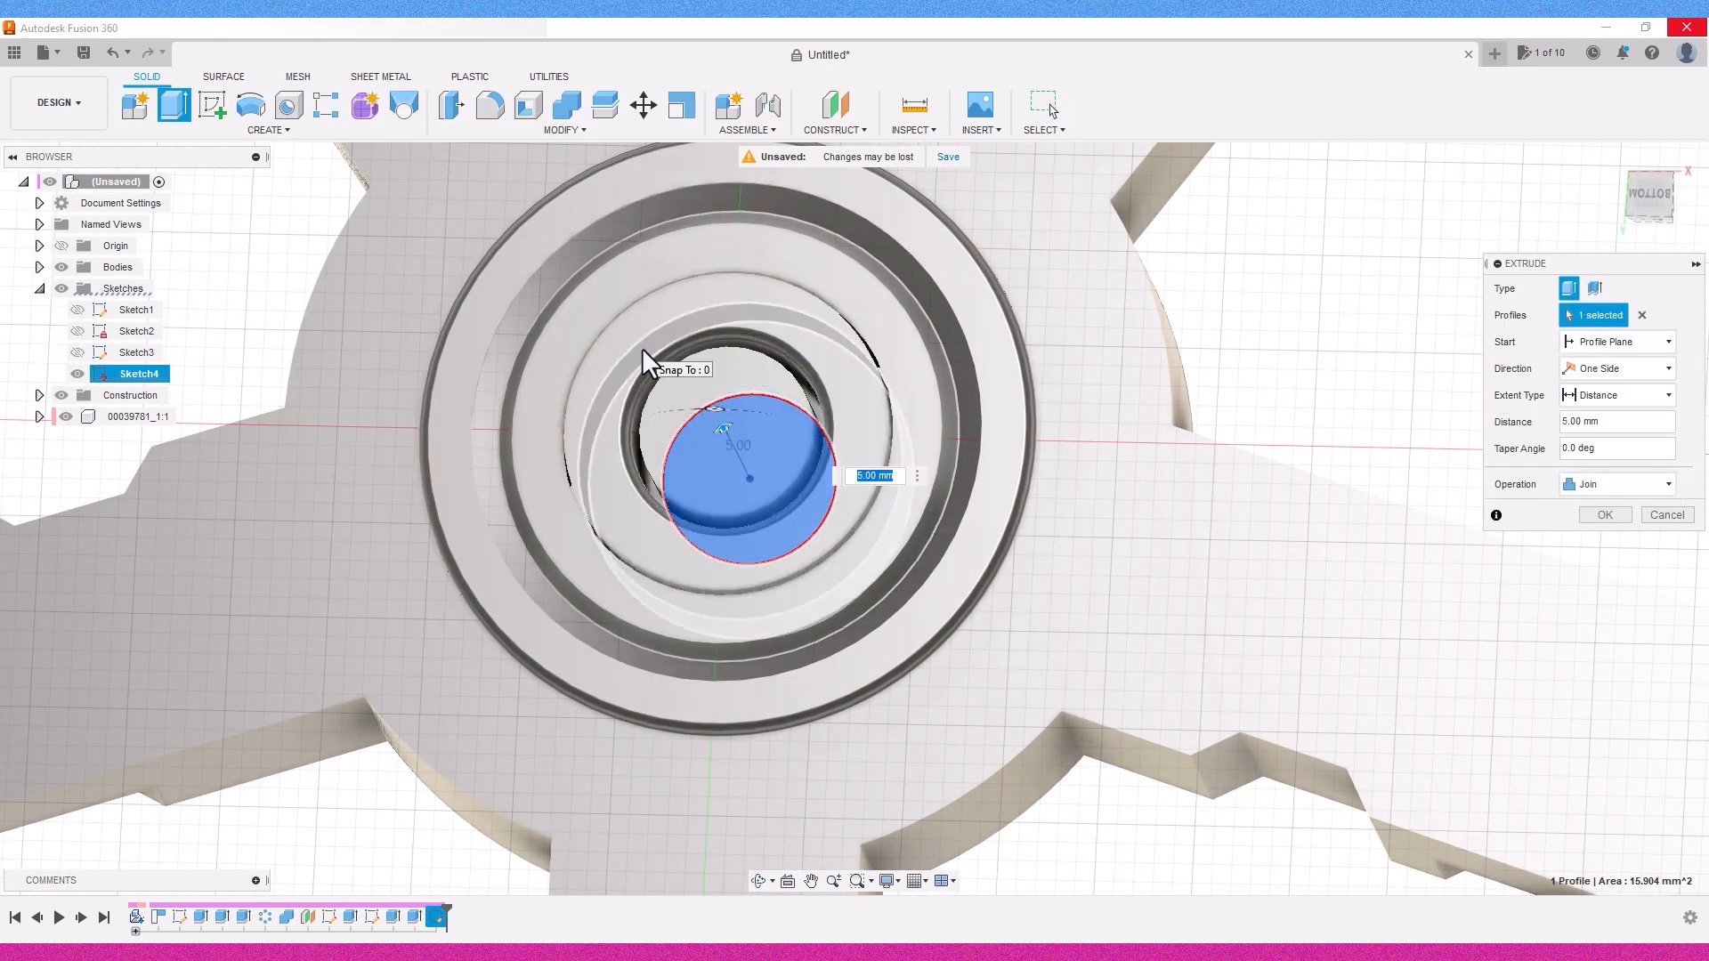
{"action": "type", "text": "/2"}
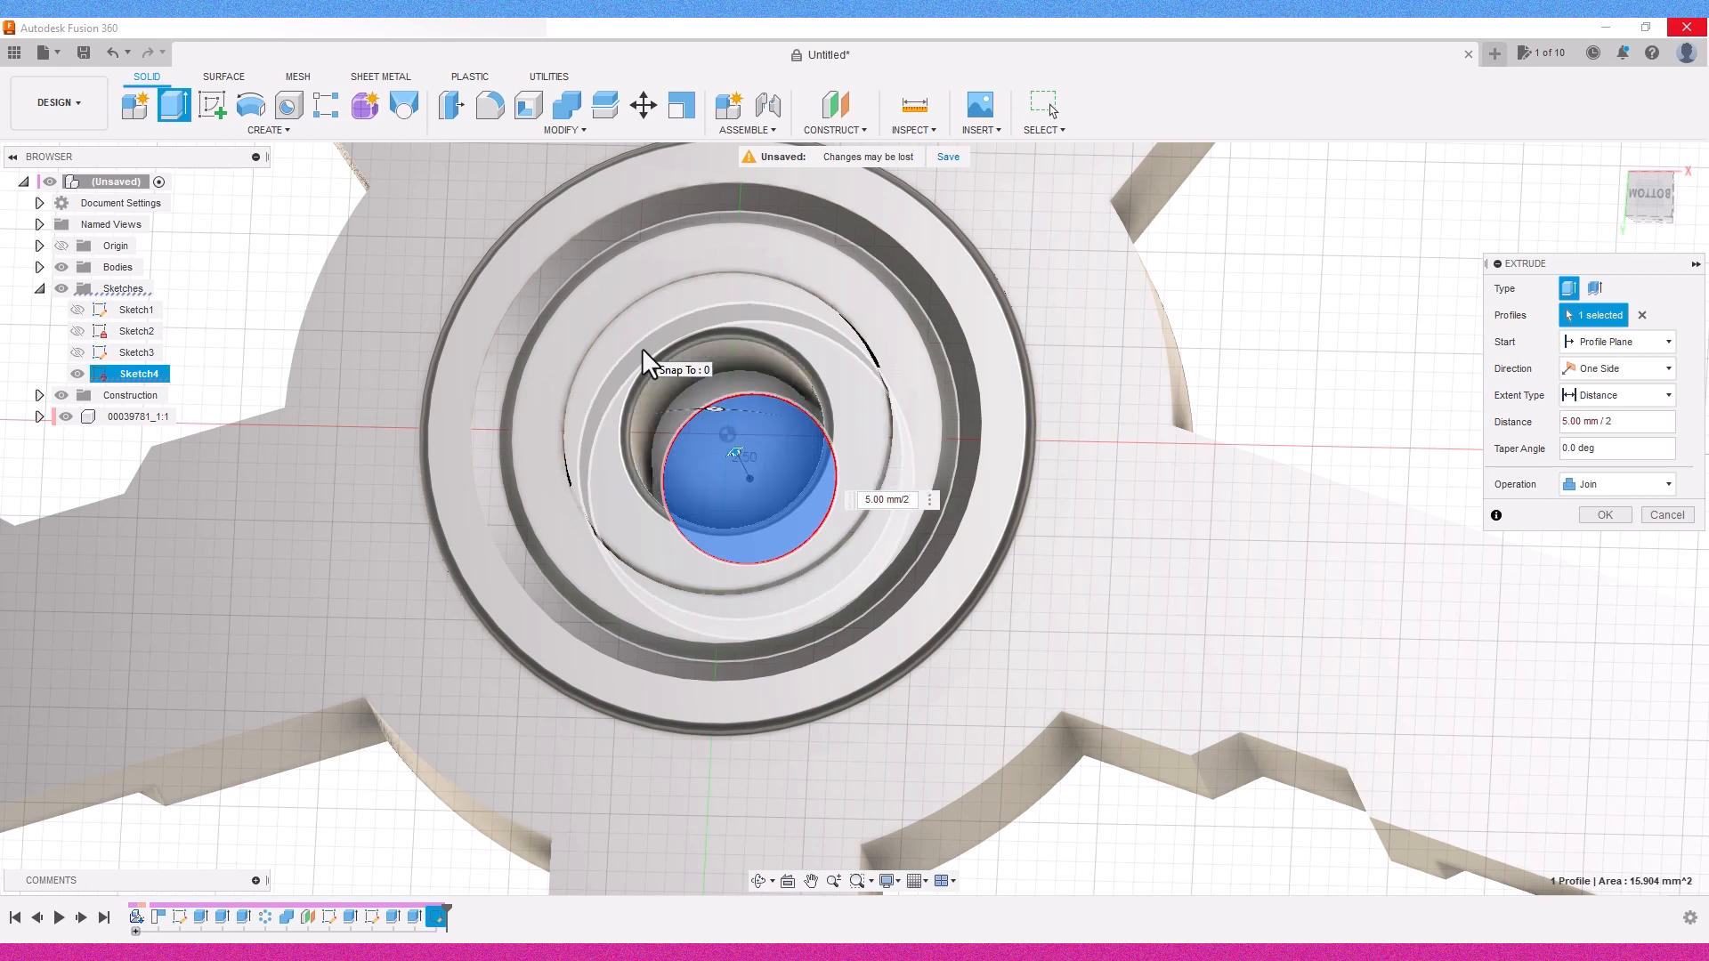
{"action": "key", "text": "Return"}
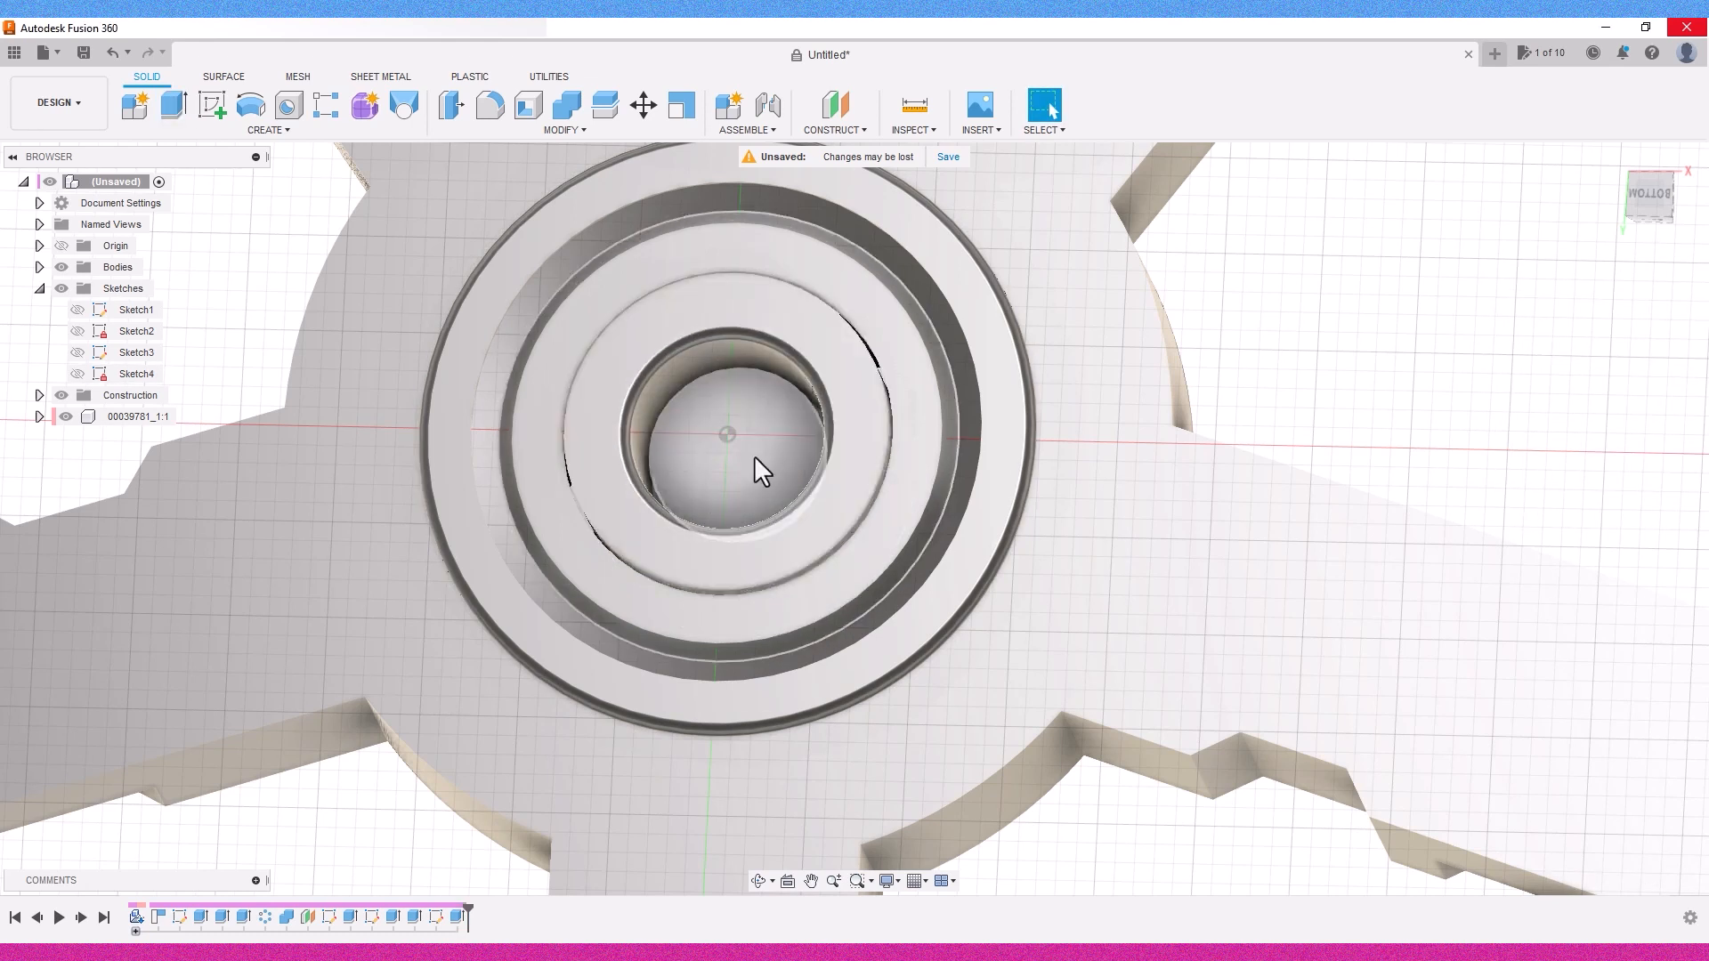
{"action": "left_click", "coordinate": [1617, 168]}
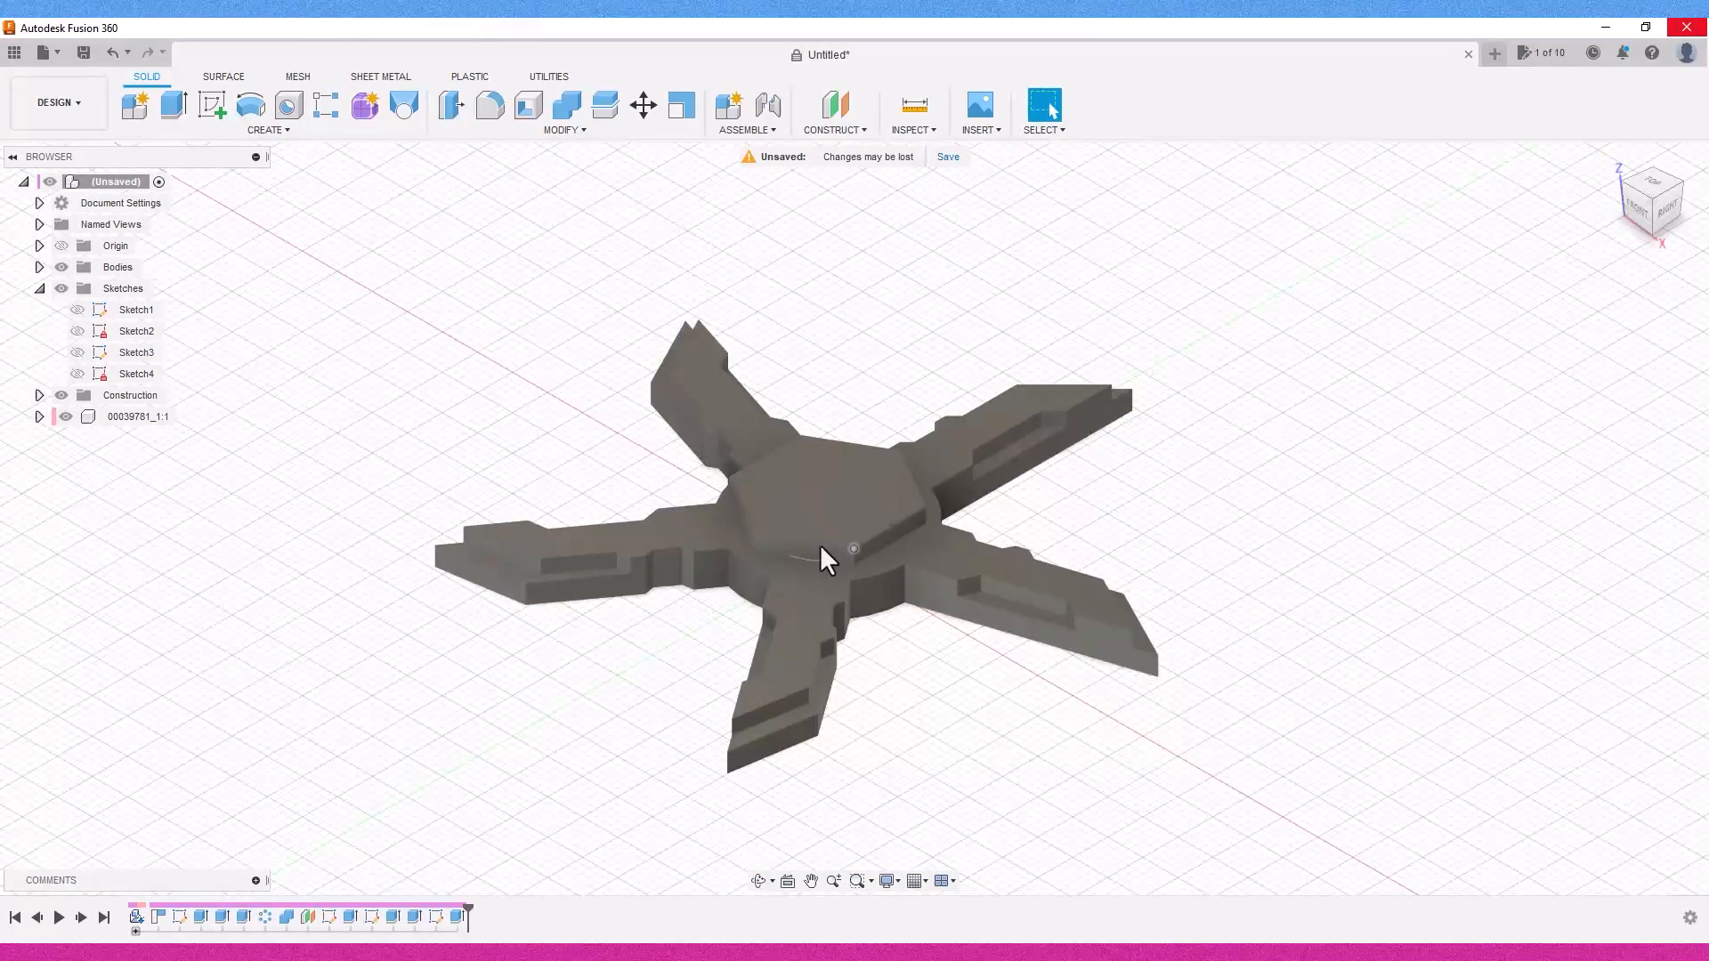
{"action": "left_click", "coordinate": [803, 464]}
{"action": "left_click_drag", "start_coordinate": [1659, 204], "coordinate": [1661, 260]}
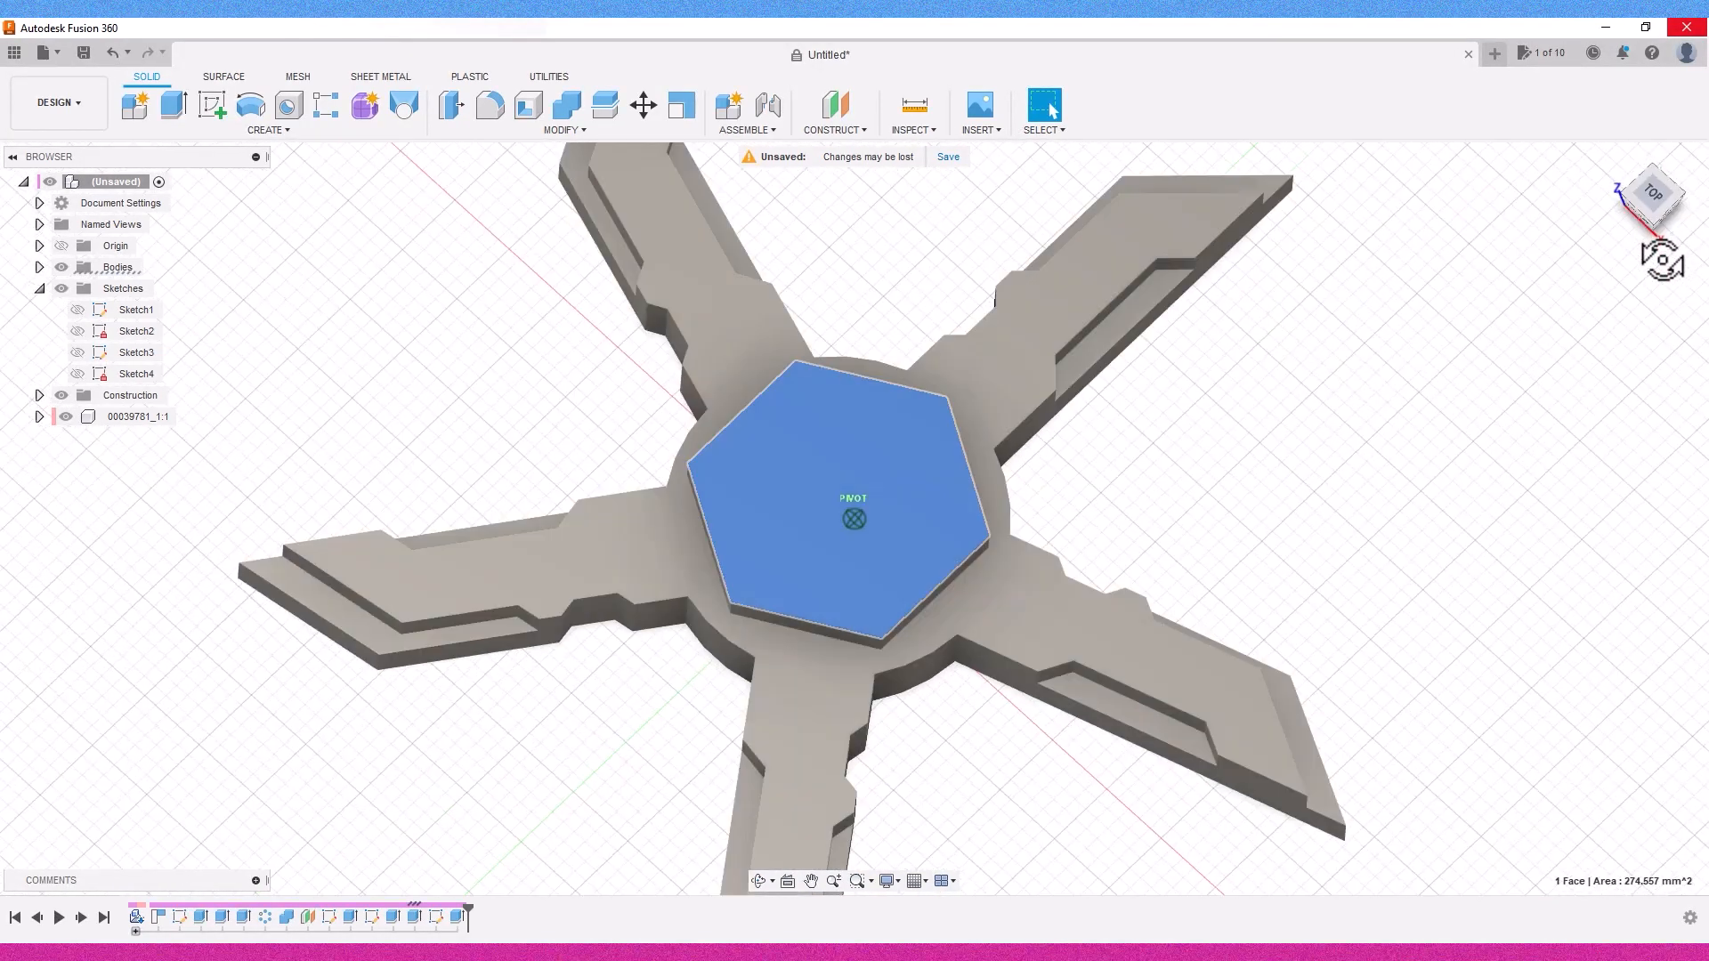
{"action": "left_click", "coordinate": [1618, 169]}
{"action": "left_click", "coordinate": [311, 196]}
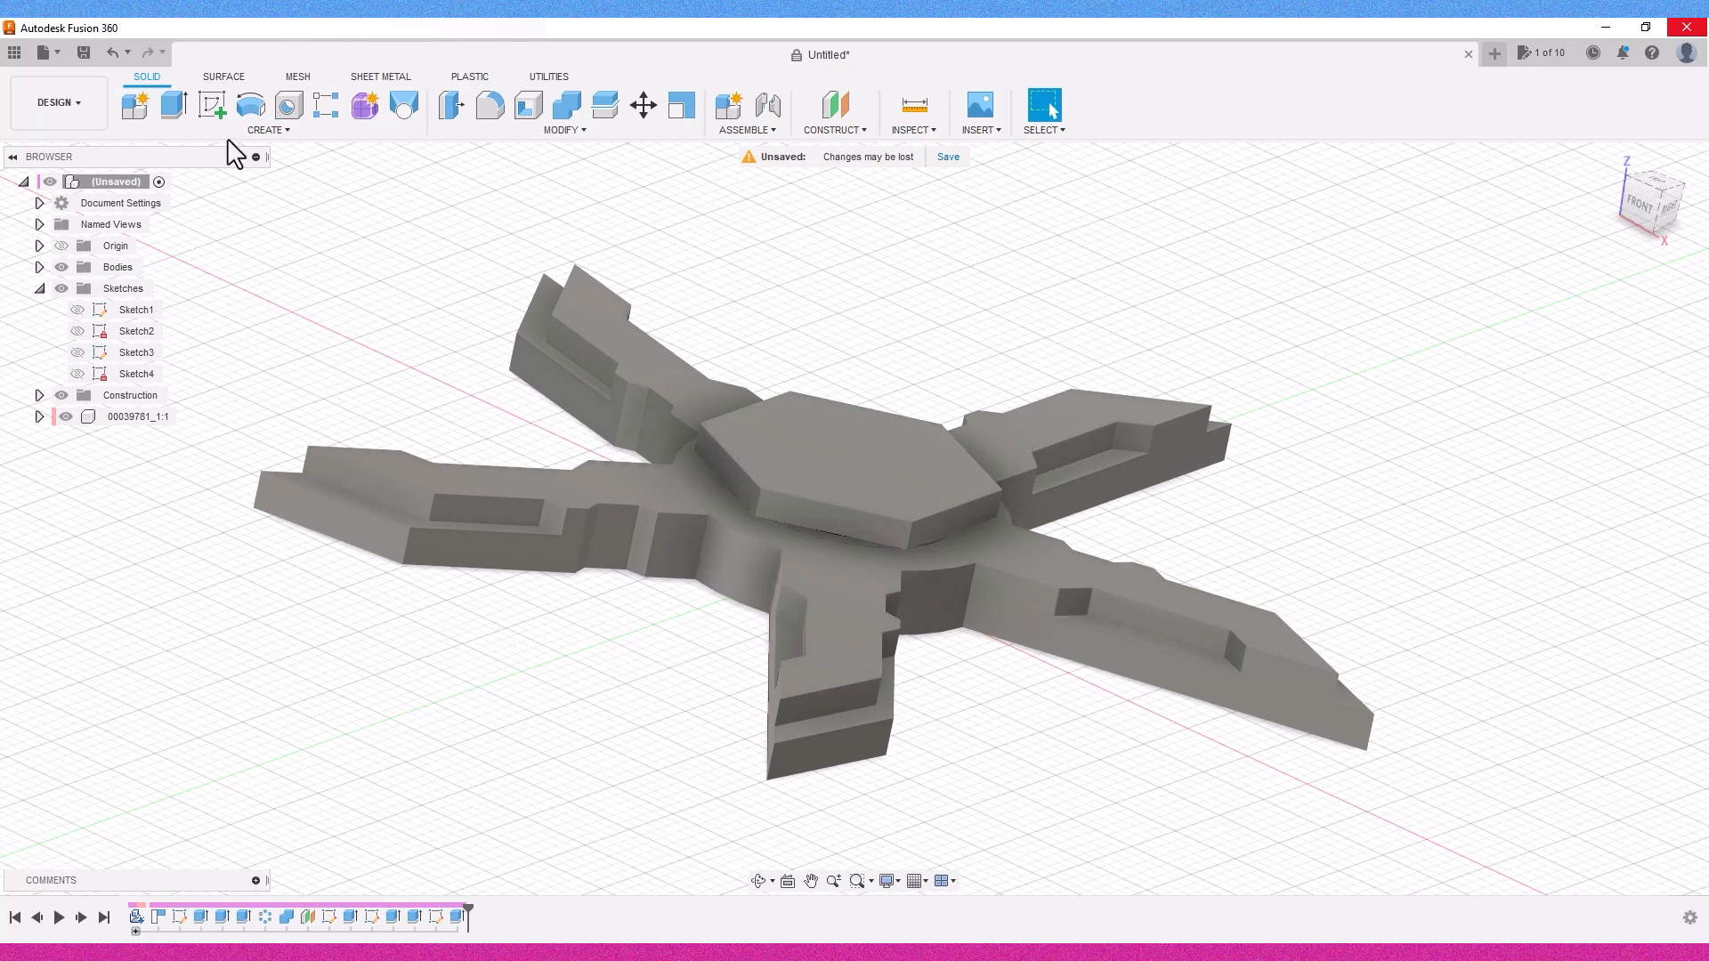
Step: Mirror the finger cap body about the horizontal origin plane as a new body
{"action": "left_click", "coordinate": [265, 130]}
{"action": "left_click", "coordinate": [253, 533]}
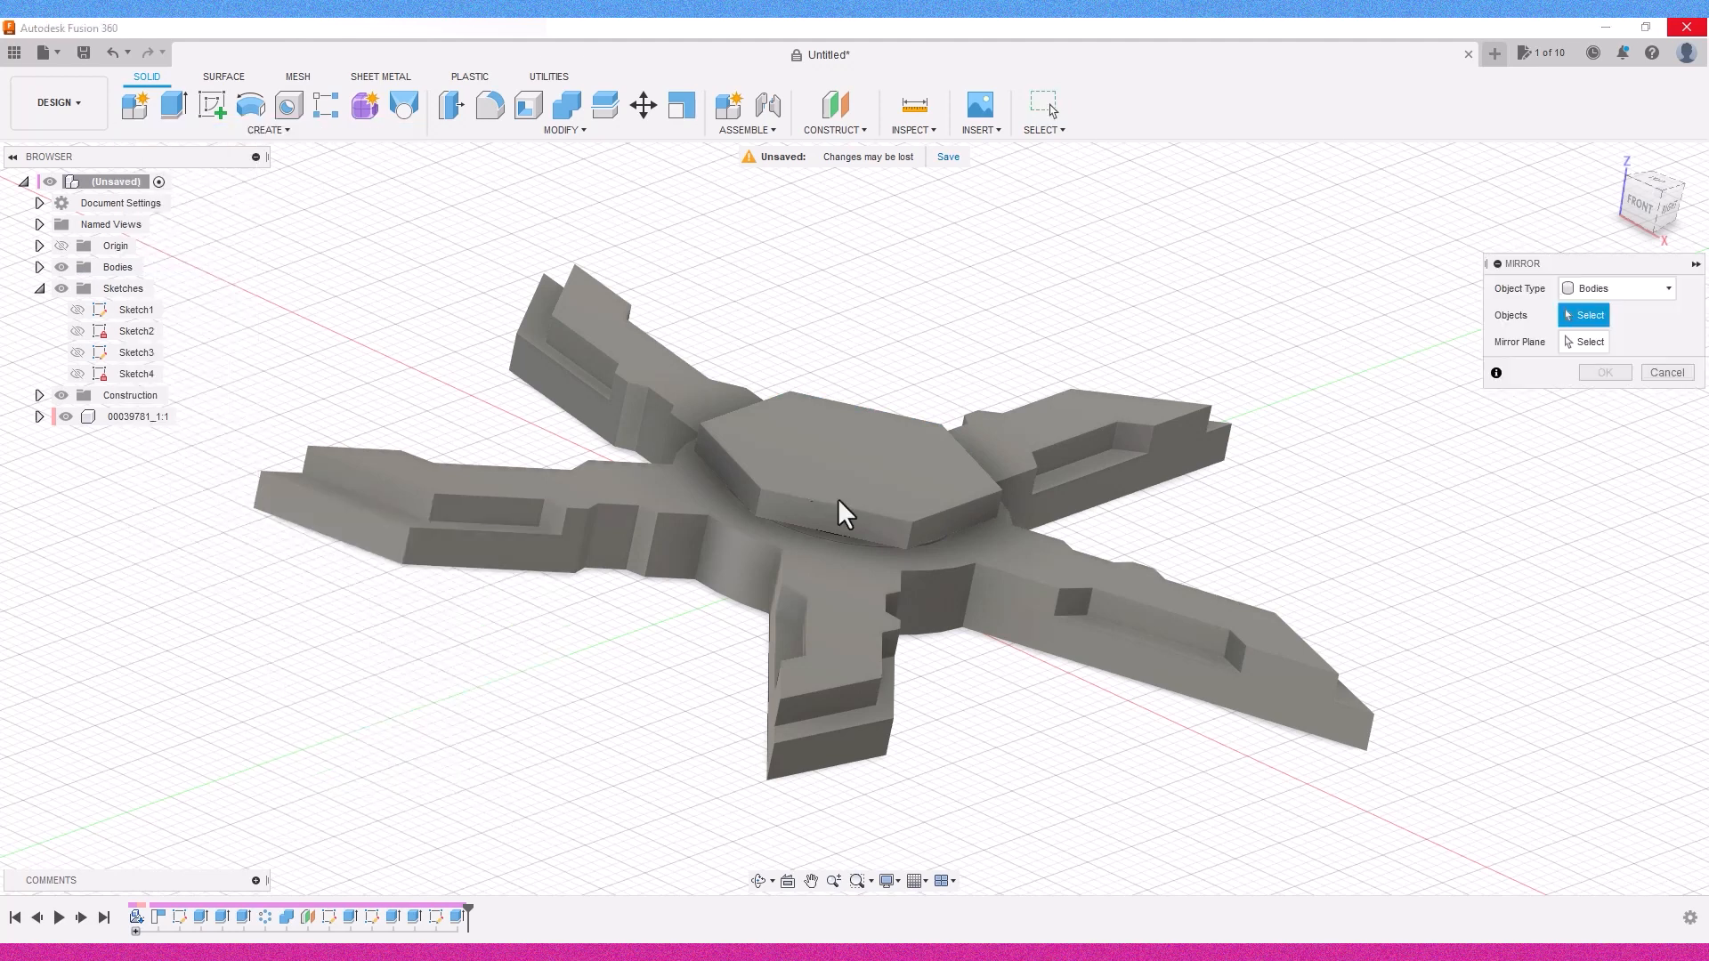
{"action": "left_click", "coordinate": [832, 448]}
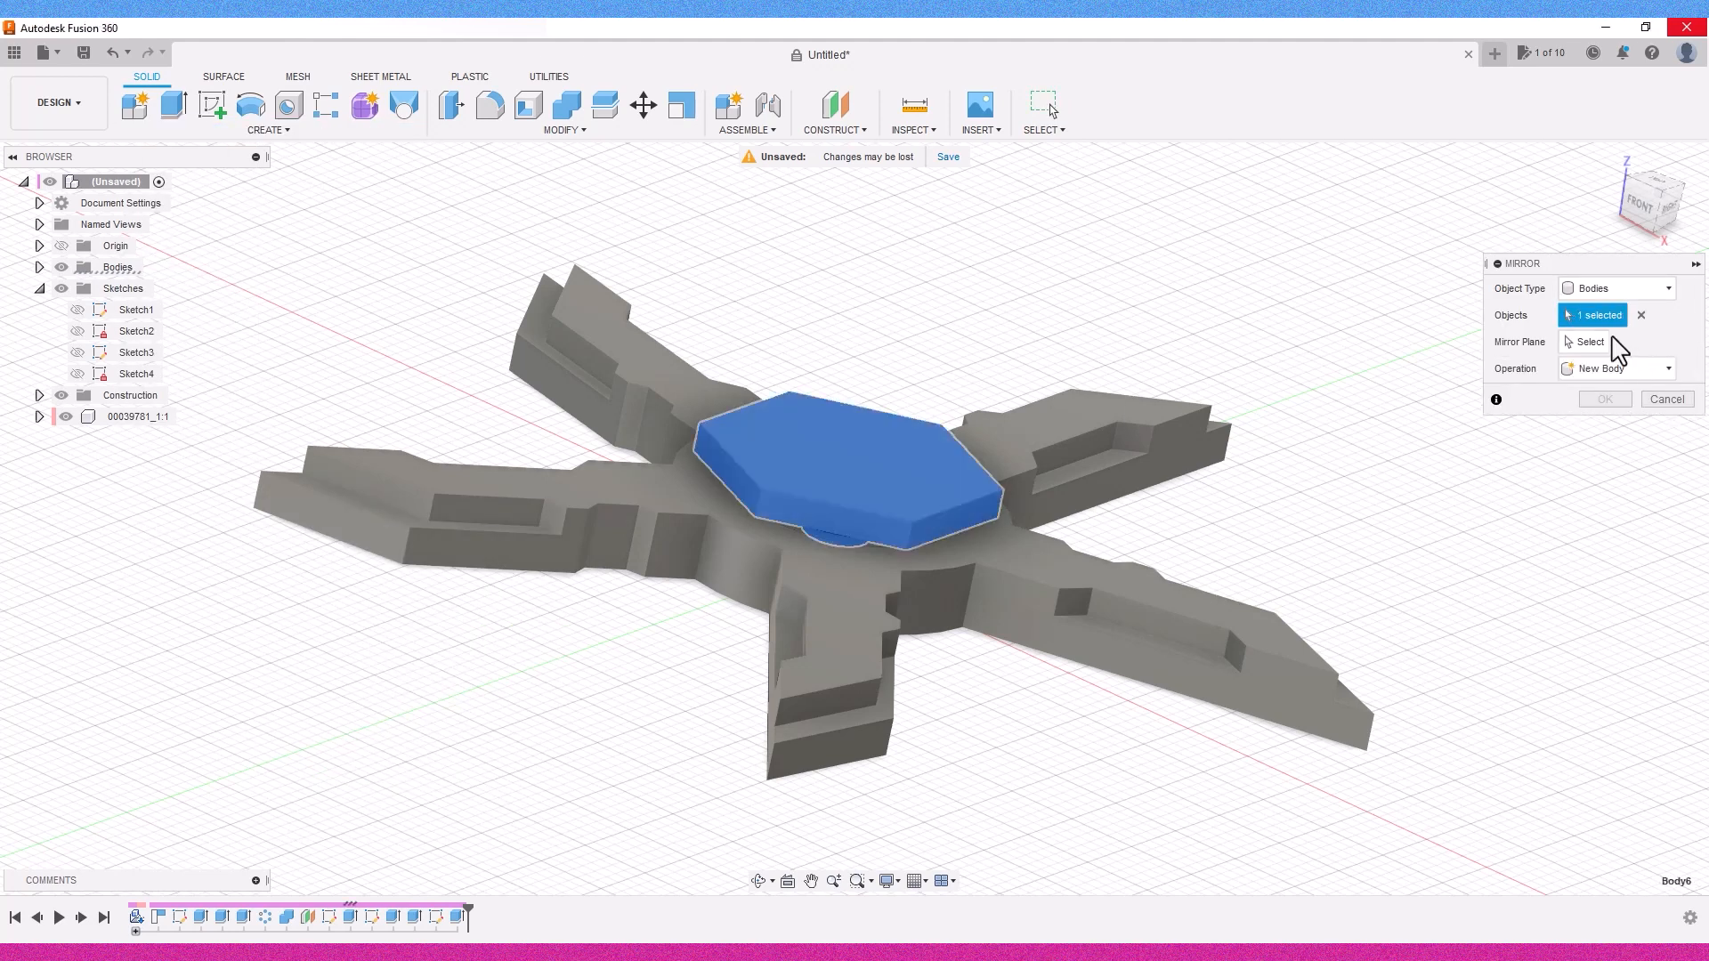
{"action": "left_click", "coordinate": [926, 581]}
{"action": "left_click_drag", "start_coordinate": [1647, 191], "coordinate": [1679, 176]}
{"action": "left_click", "coordinate": [1649, 214]}
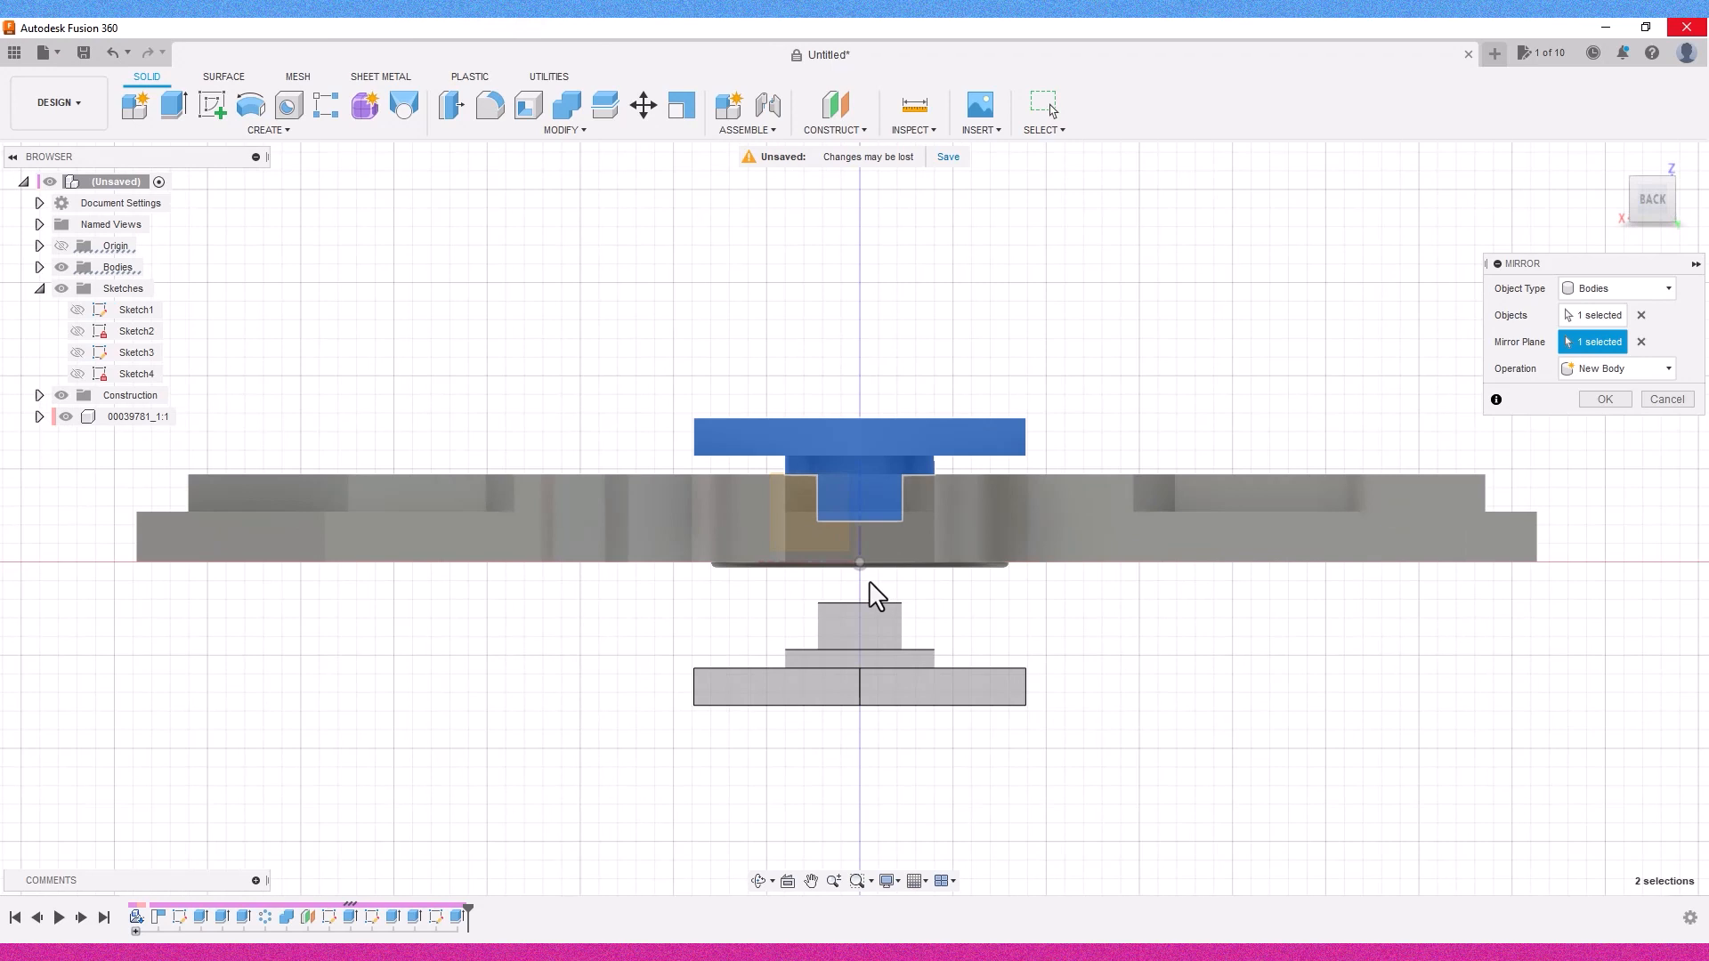
{"action": "scroll", "coordinate": [877, 595], "scroll_direction": "up", "scroll_amount": 2}
{"action": "left_click", "coordinate": [1606, 399]}
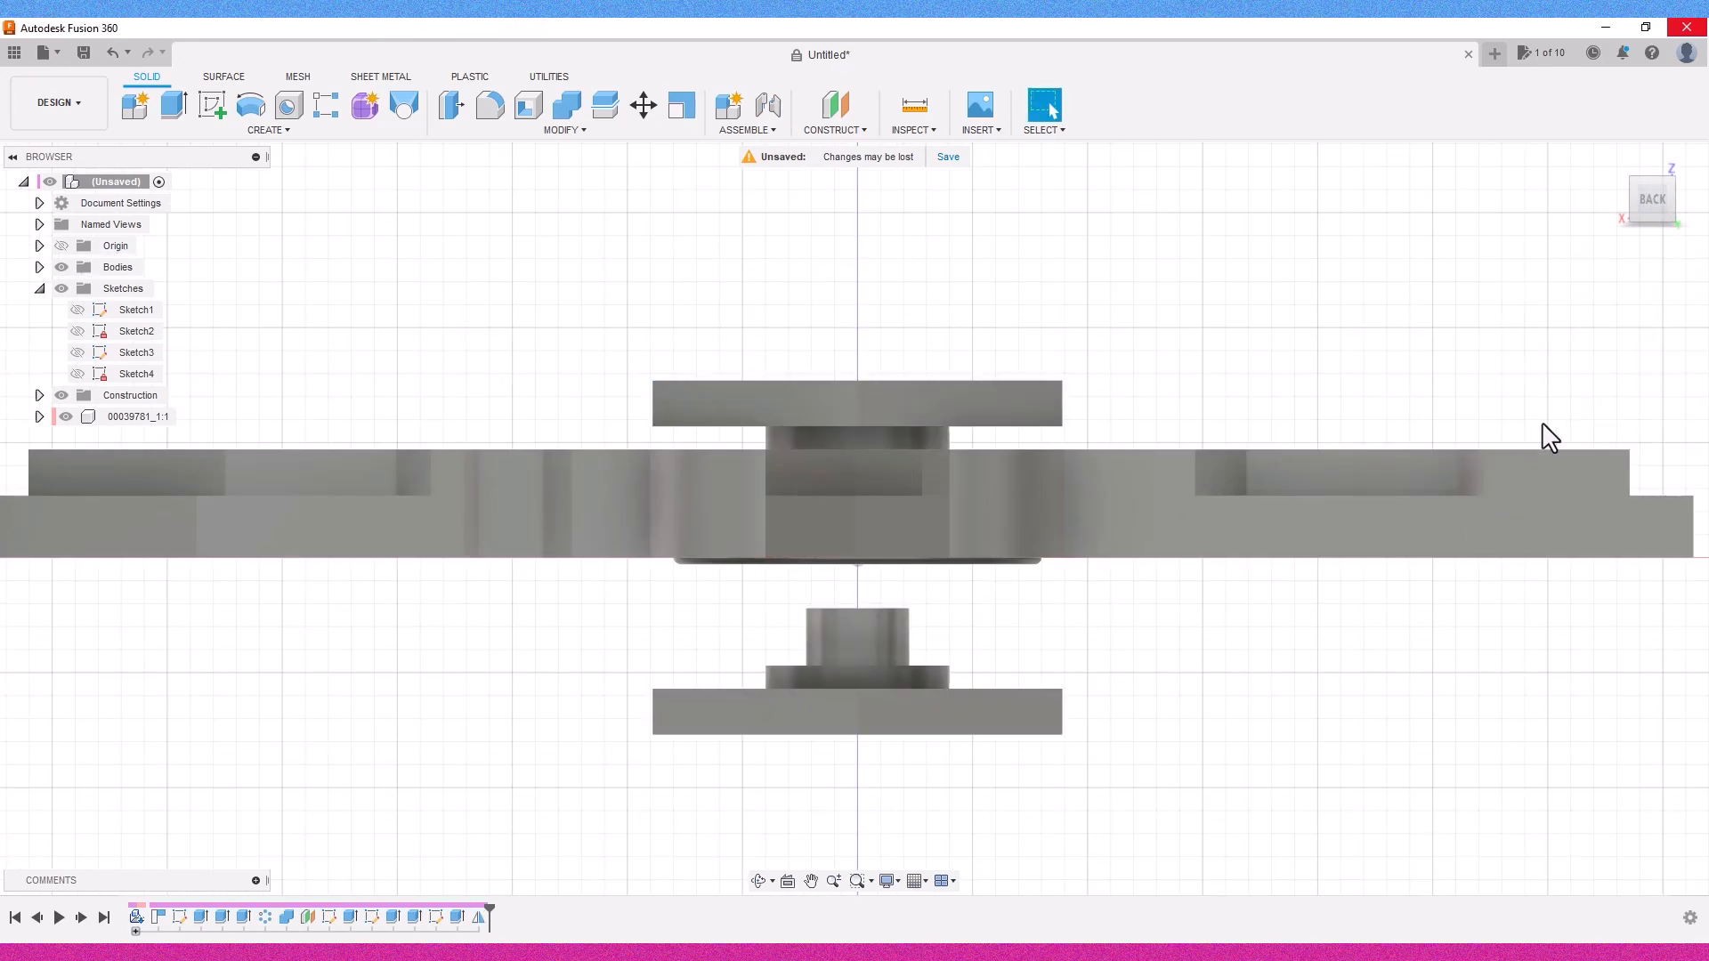
Step: Move the mirrored cap body point to point, from its stem's end centre to the end centre of the upper cap's stem
{"action": "left_click", "coordinate": [642, 105]}
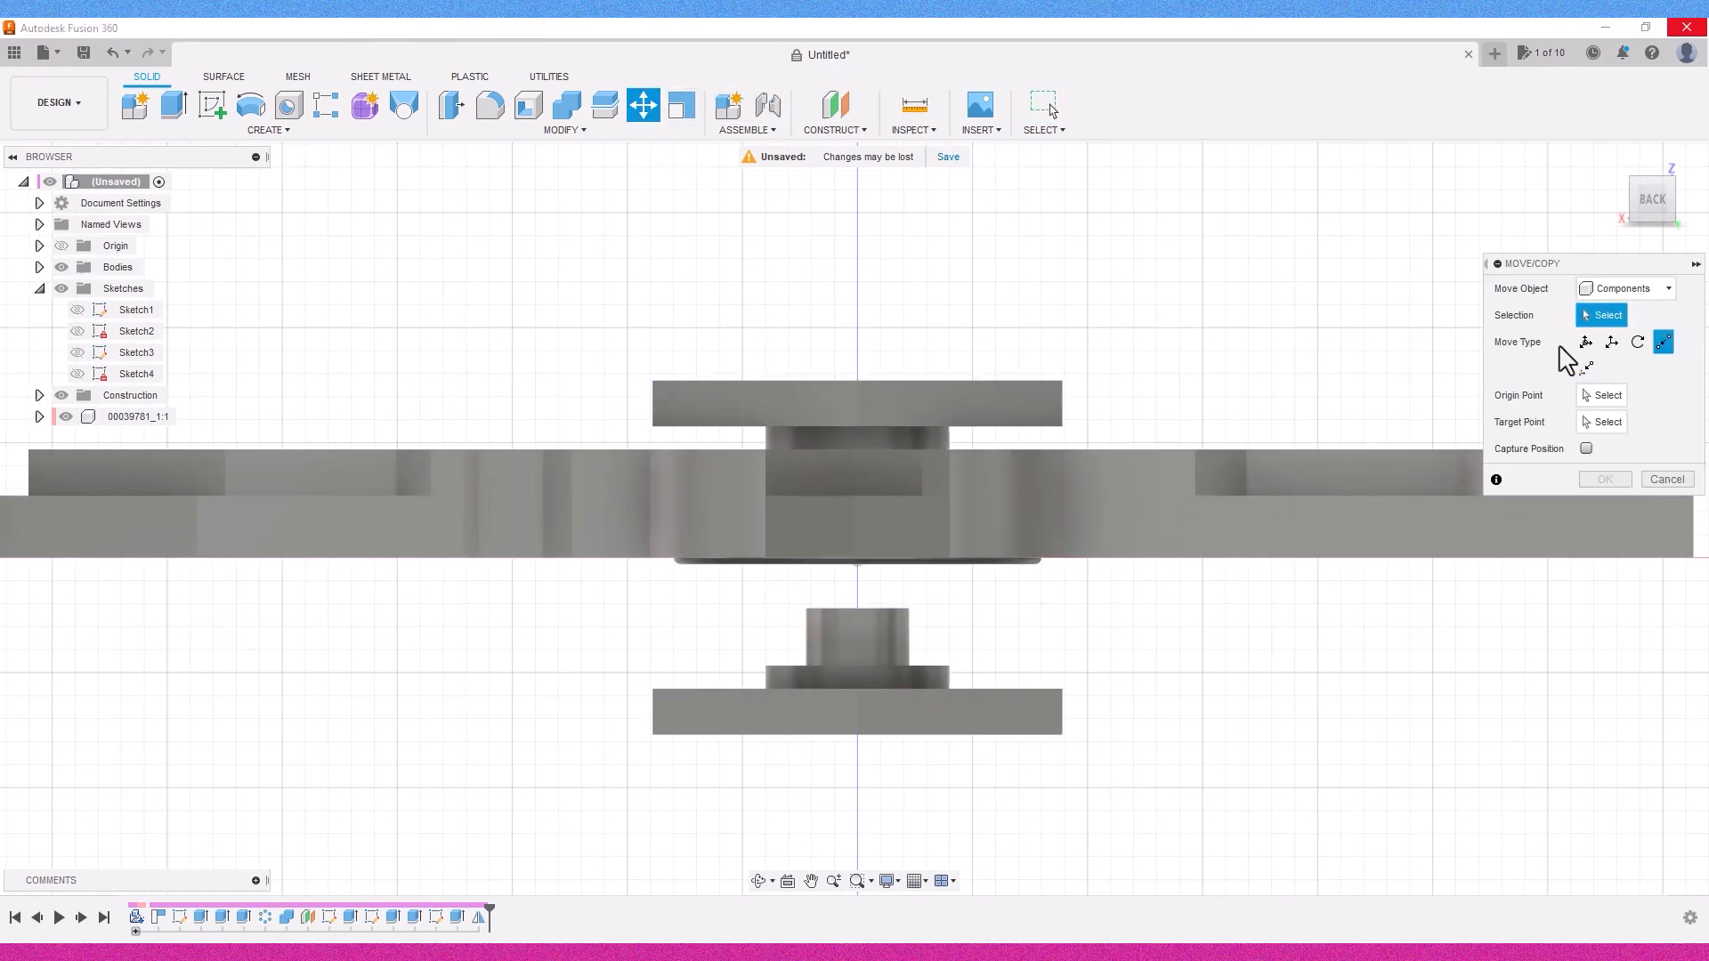
{"action": "left_click_drag", "start_coordinate": [1649, 207], "coordinate": [1643, 199]}
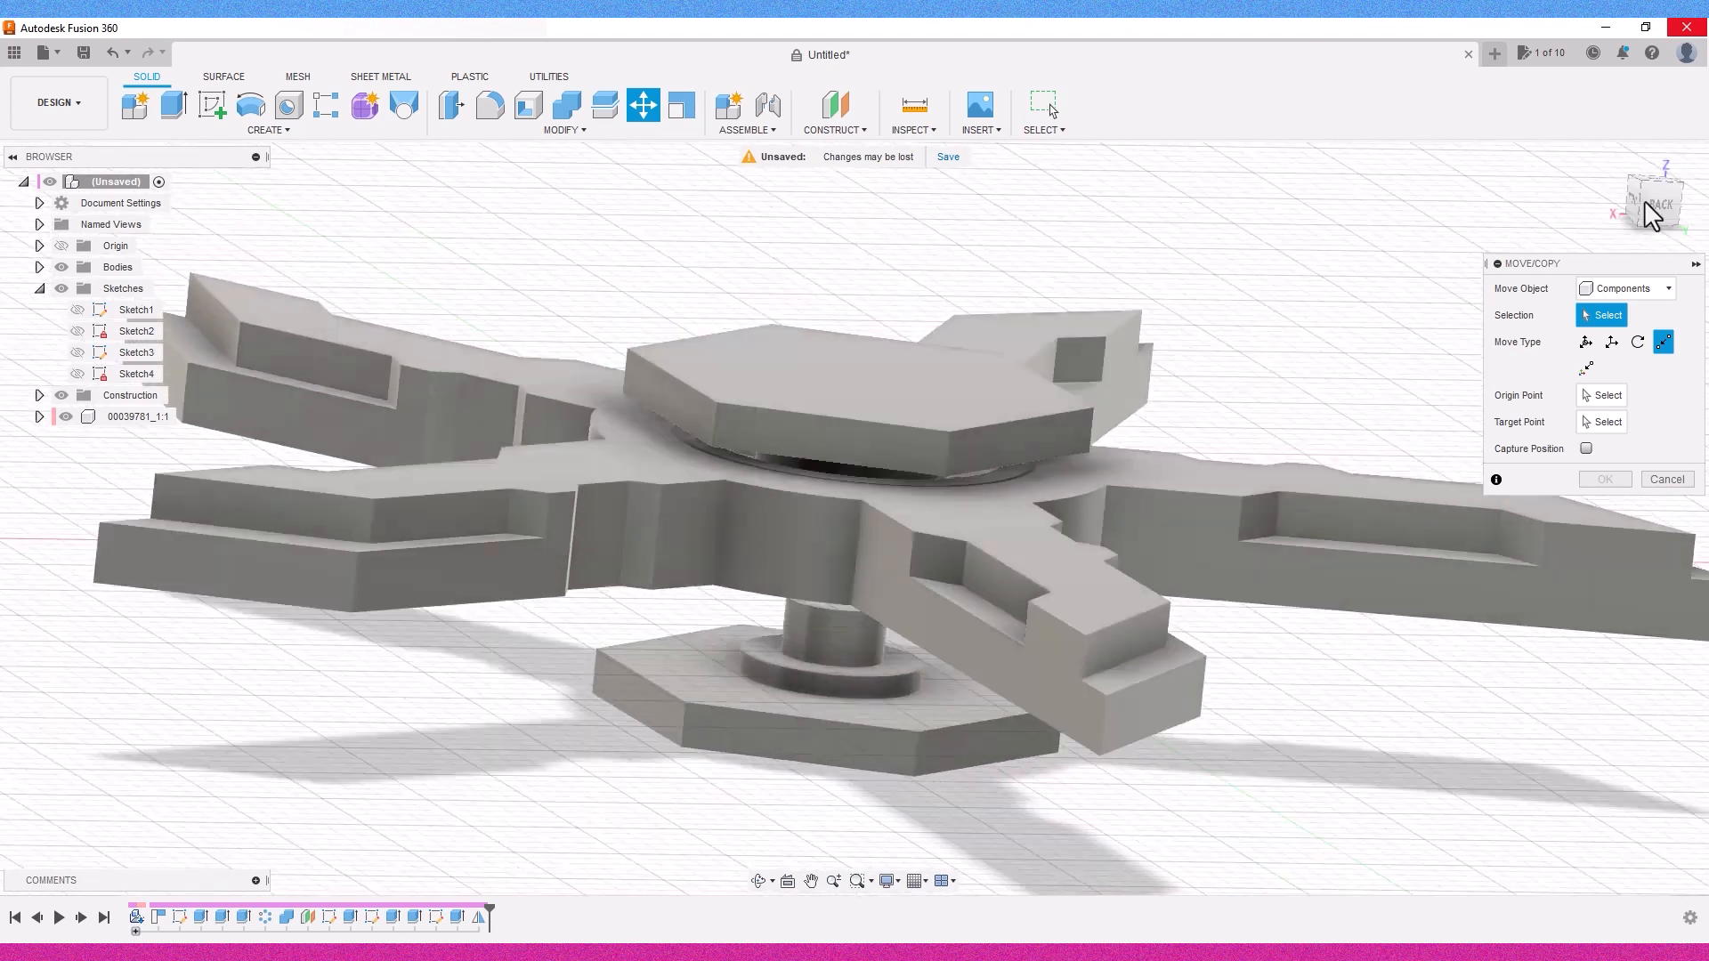
{"action": "left_click", "coordinate": [1645, 301]}
{"action": "left_click", "coordinate": [1619, 339]}
{"action": "left_click", "coordinate": [844, 693]}
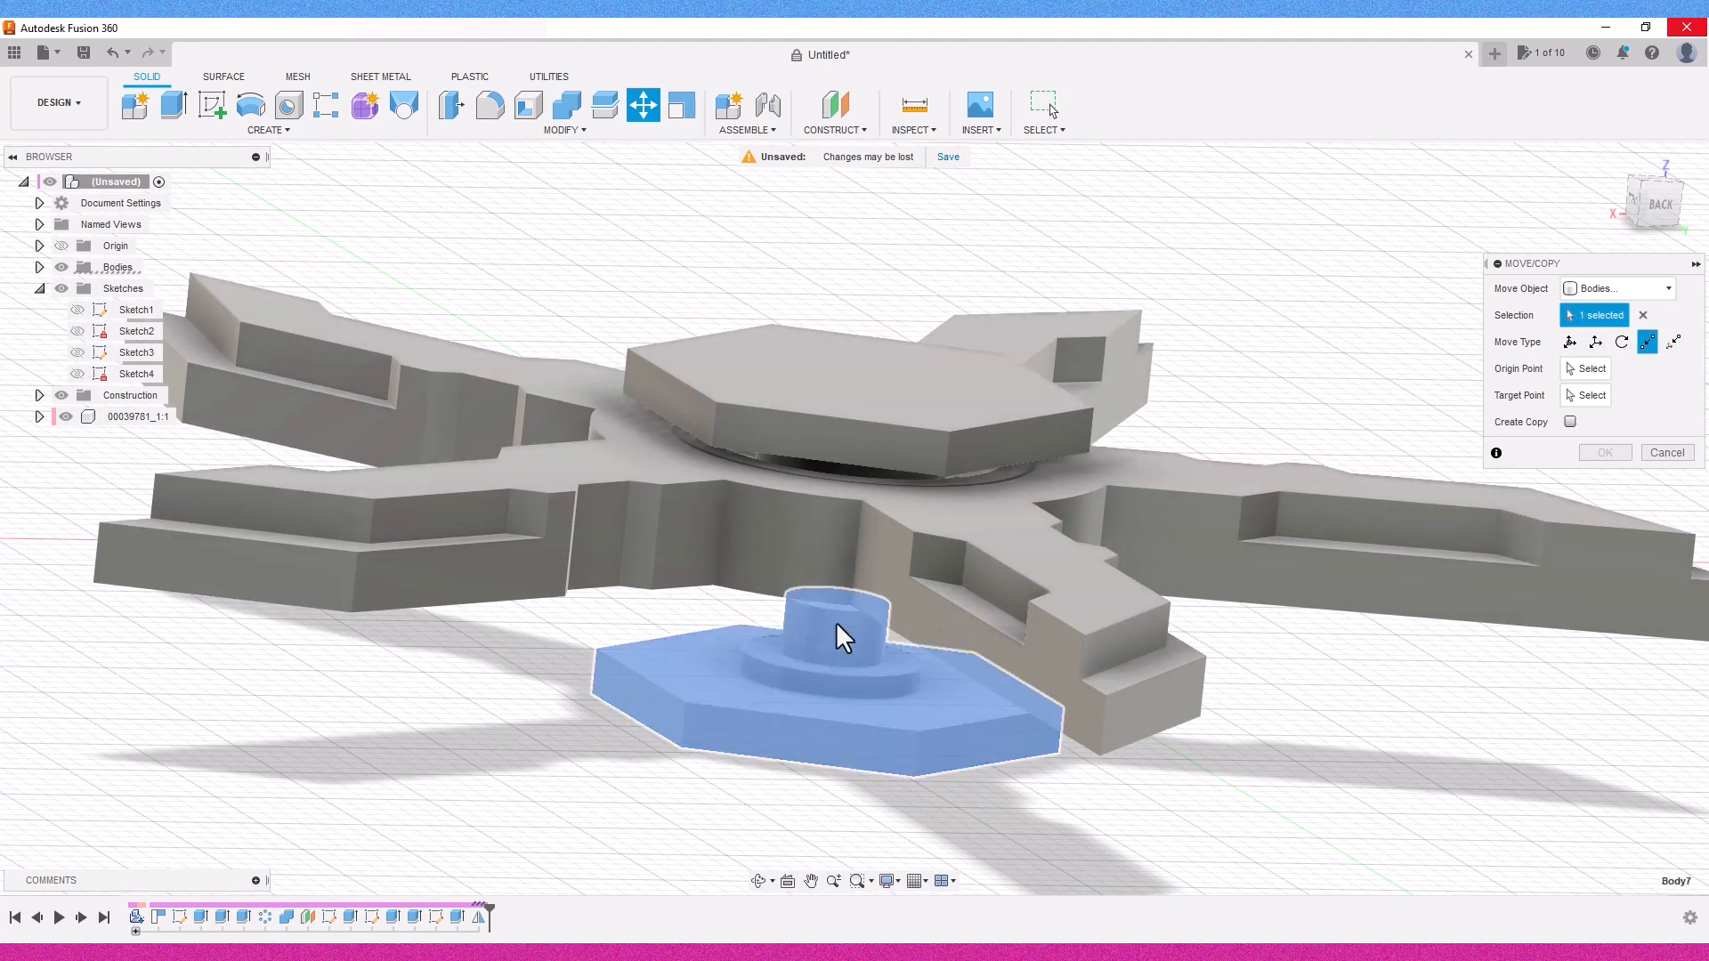
{"action": "scroll", "coordinate": [926, 650], "scroll_direction": "up", "scroll_amount": 8}
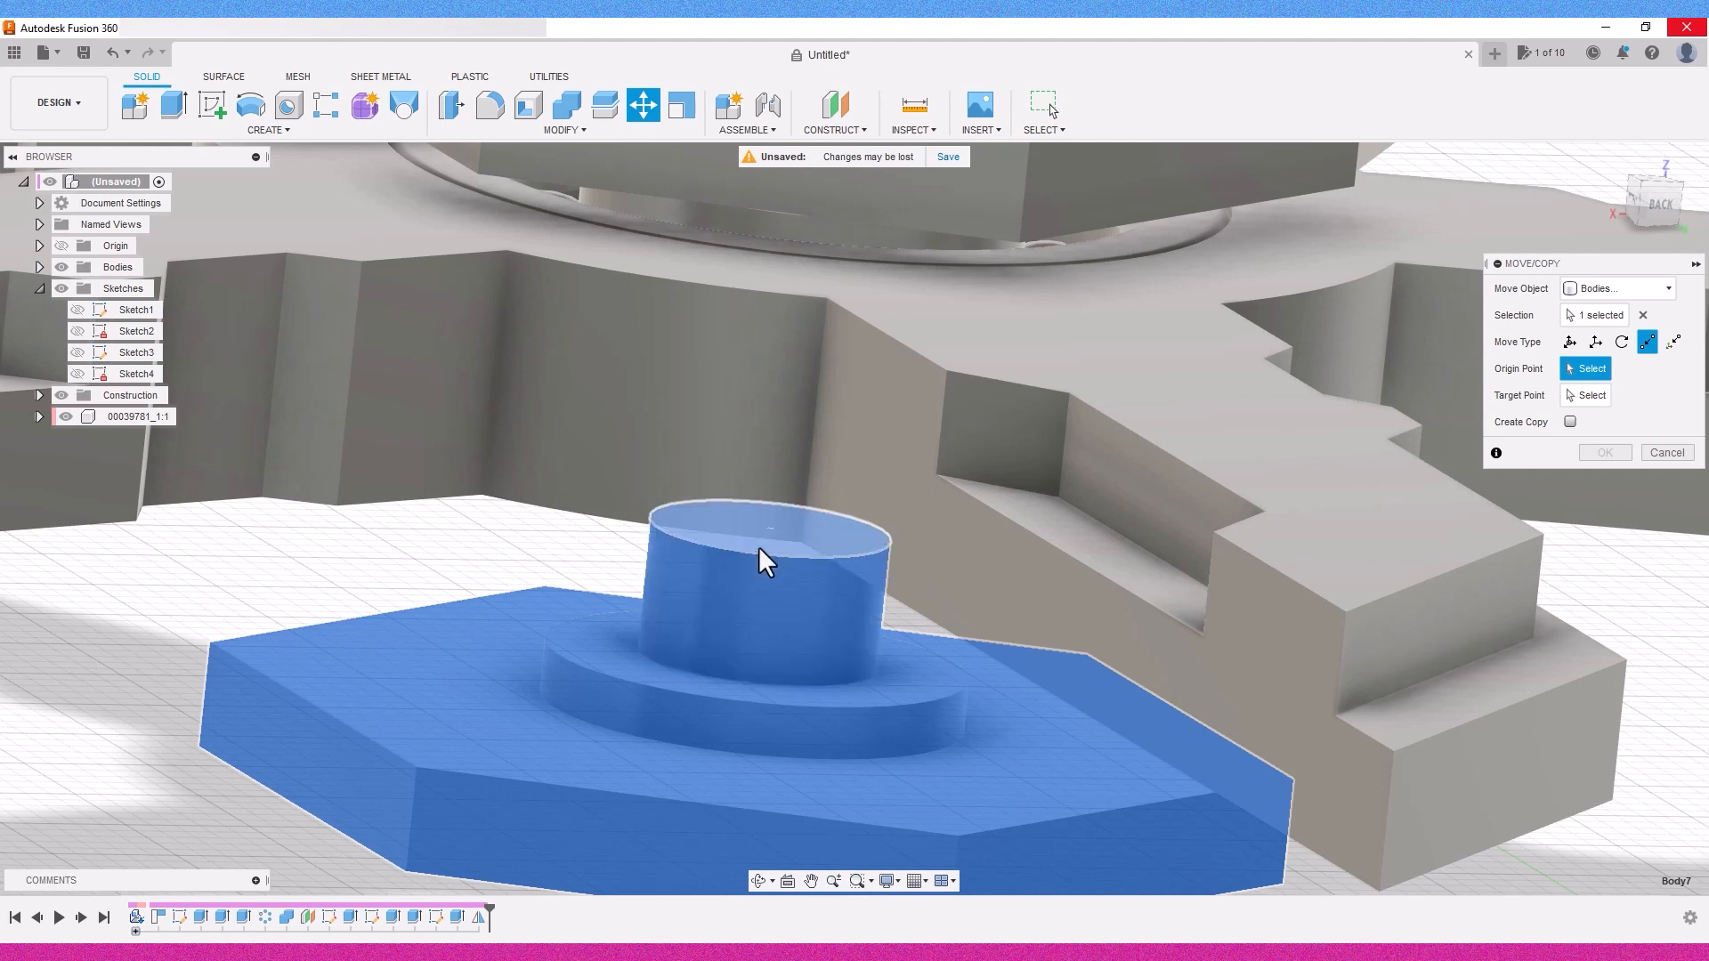
{"action": "left_click", "coordinate": [765, 555]}
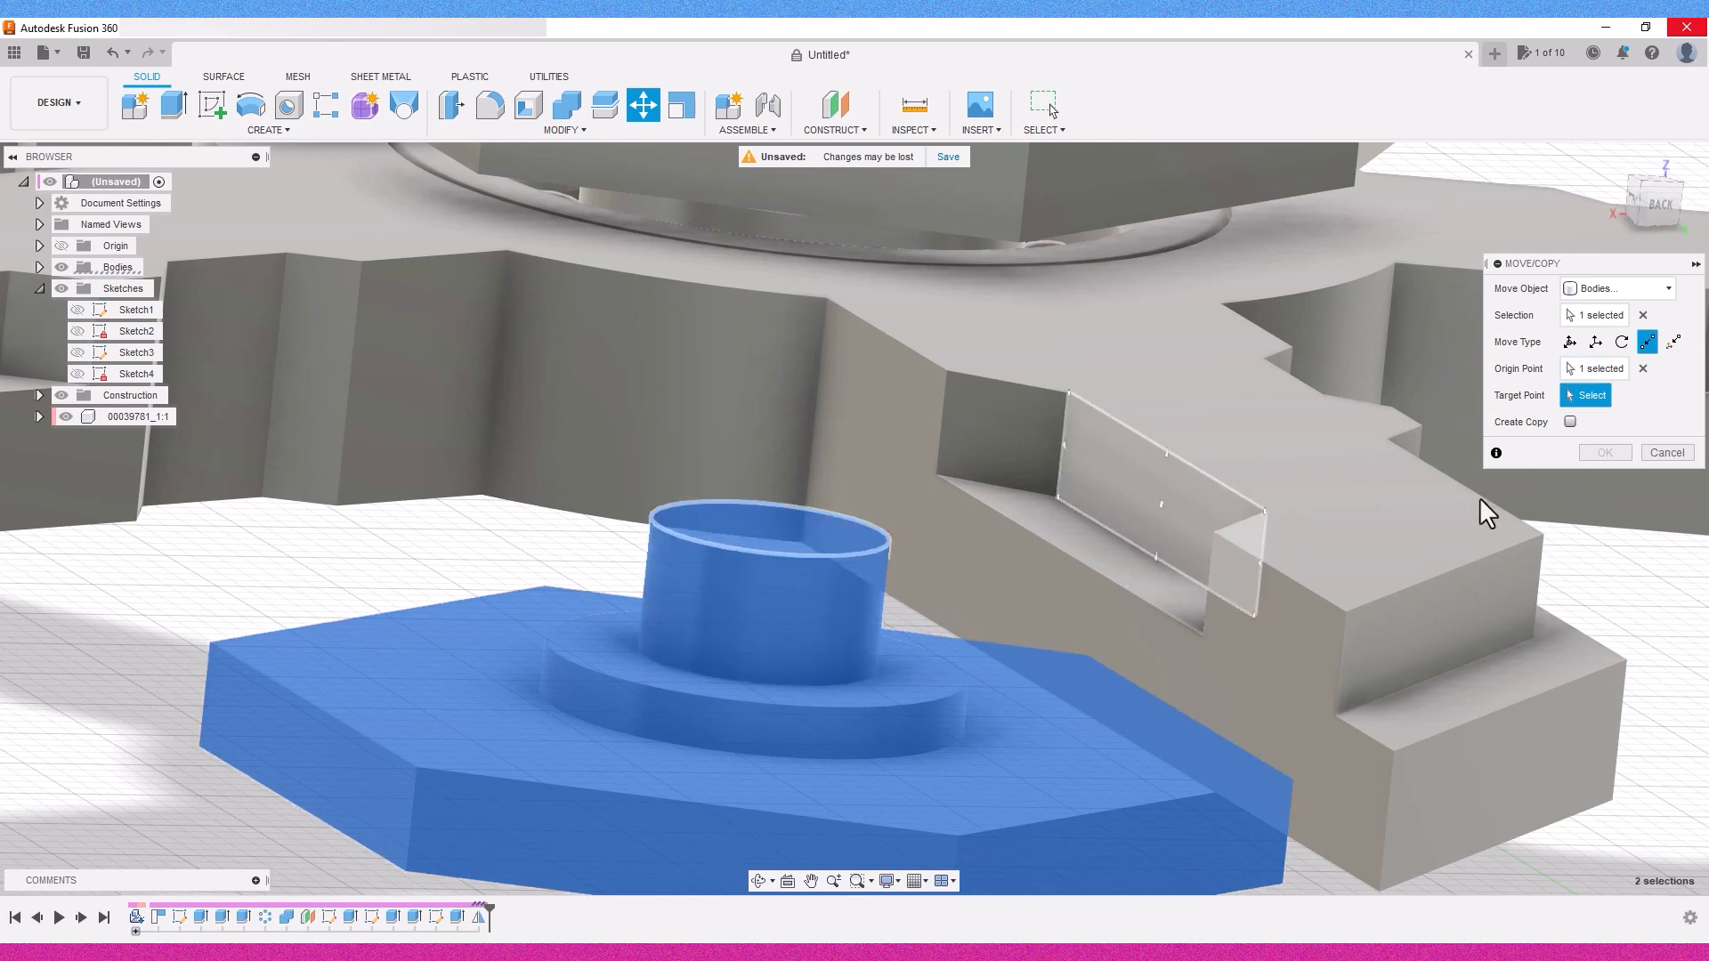
{"action": "mouse_move", "coordinate": [1641, 285]}
{"action": "middle_mouse_down", "text": "shift"}
{"action": "mouse_move", "coordinate": [1644, 214]}
{"action": "mouse_move", "coordinate": [1645, 260]}
{"action": "mouse_move", "coordinate": [1425, 338]}
{"action": "mouse_move", "coordinate": [936, 451]}
{"action": "middle_mouse_up", "text": "shift"}
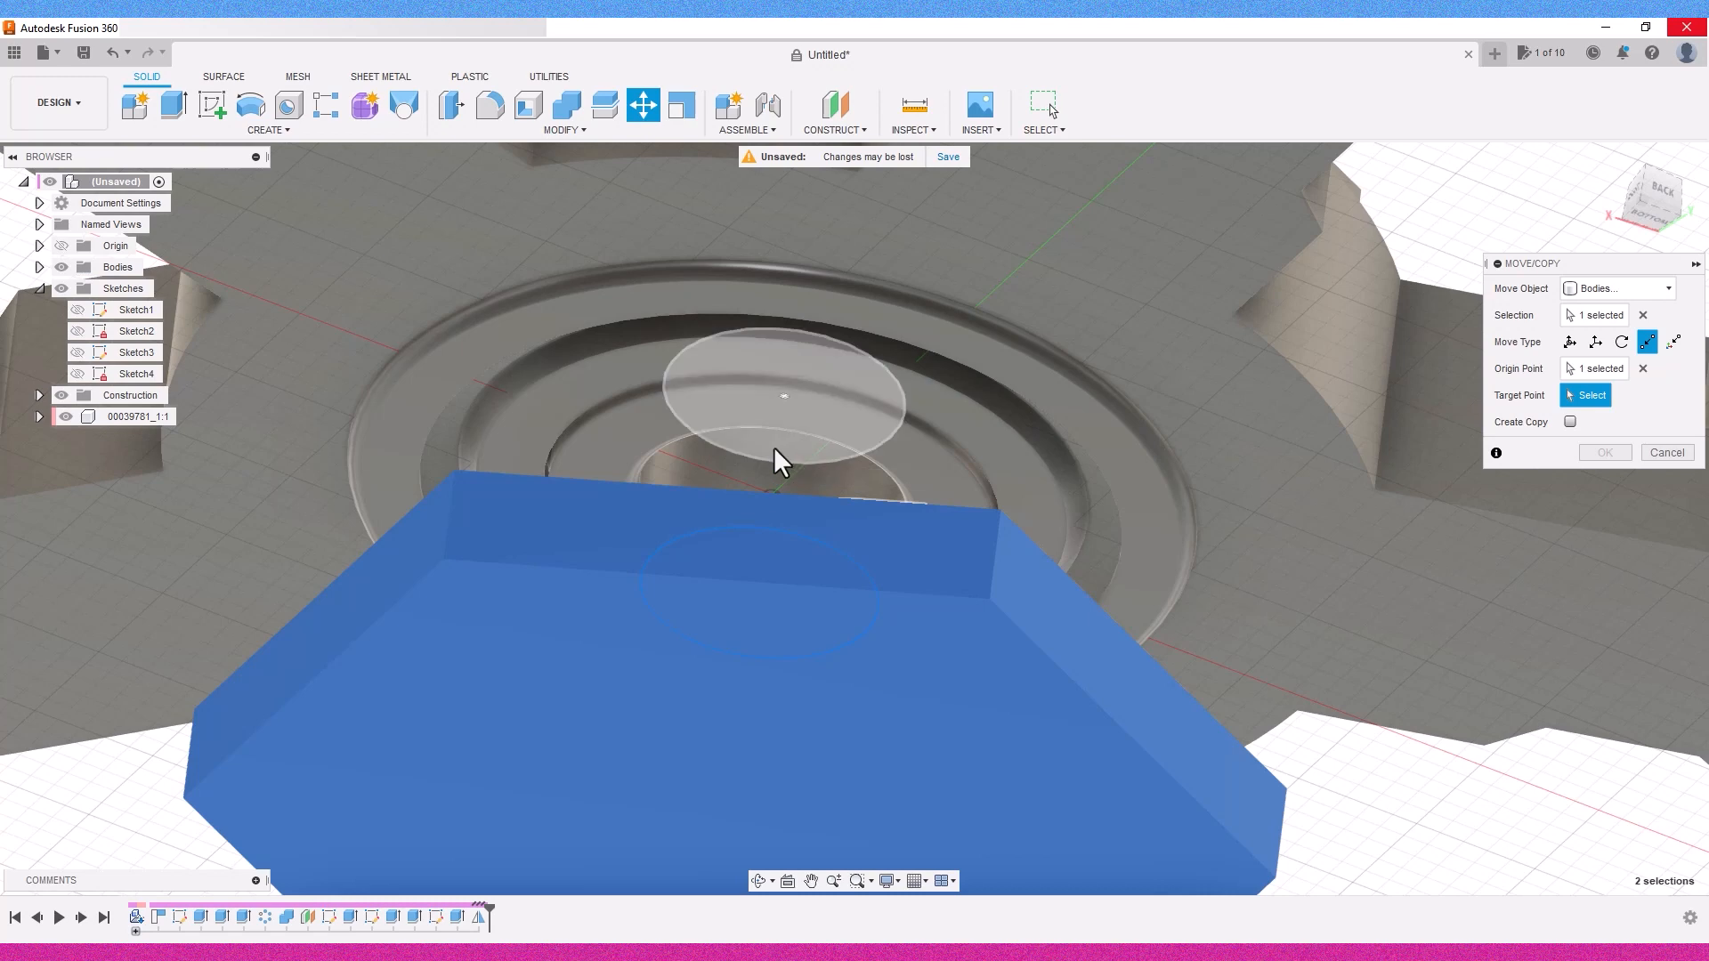
{"action": "left_click", "coordinate": [776, 458]}
{"action": "mouse_move", "coordinate": [1629, 258]}
{"action": "middle_mouse_down", "text": "shift"}
{"action": "mouse_move", "coordinate": [1647, 218]}
{"action": "mouse_move", "coordinate": [1668, 233]}
{"action": "mouse_move", "coordinate": [1661, 263]}
{"action": "middle_mouse_up", "text": "shift"}
{"action": "scroll", "coordinate": [1413, 605], "scroll_direction": "down", "scroll_amount": 3}
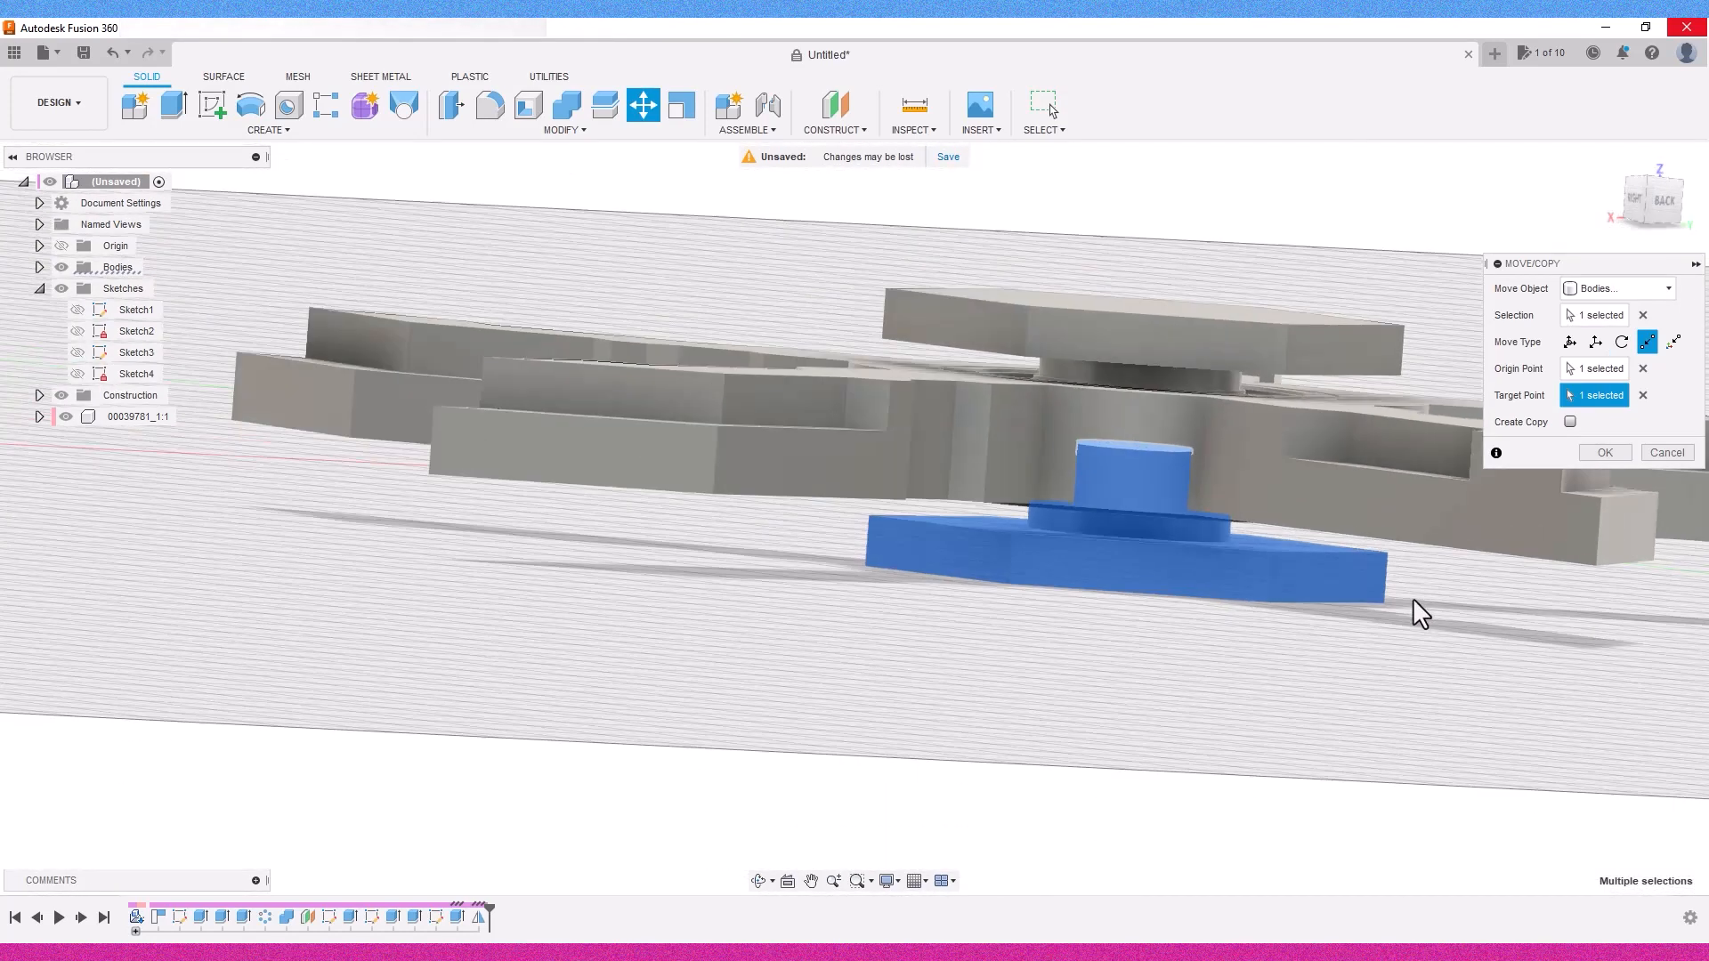
{"action": "left_click", "coordinate": [1604, 452]}
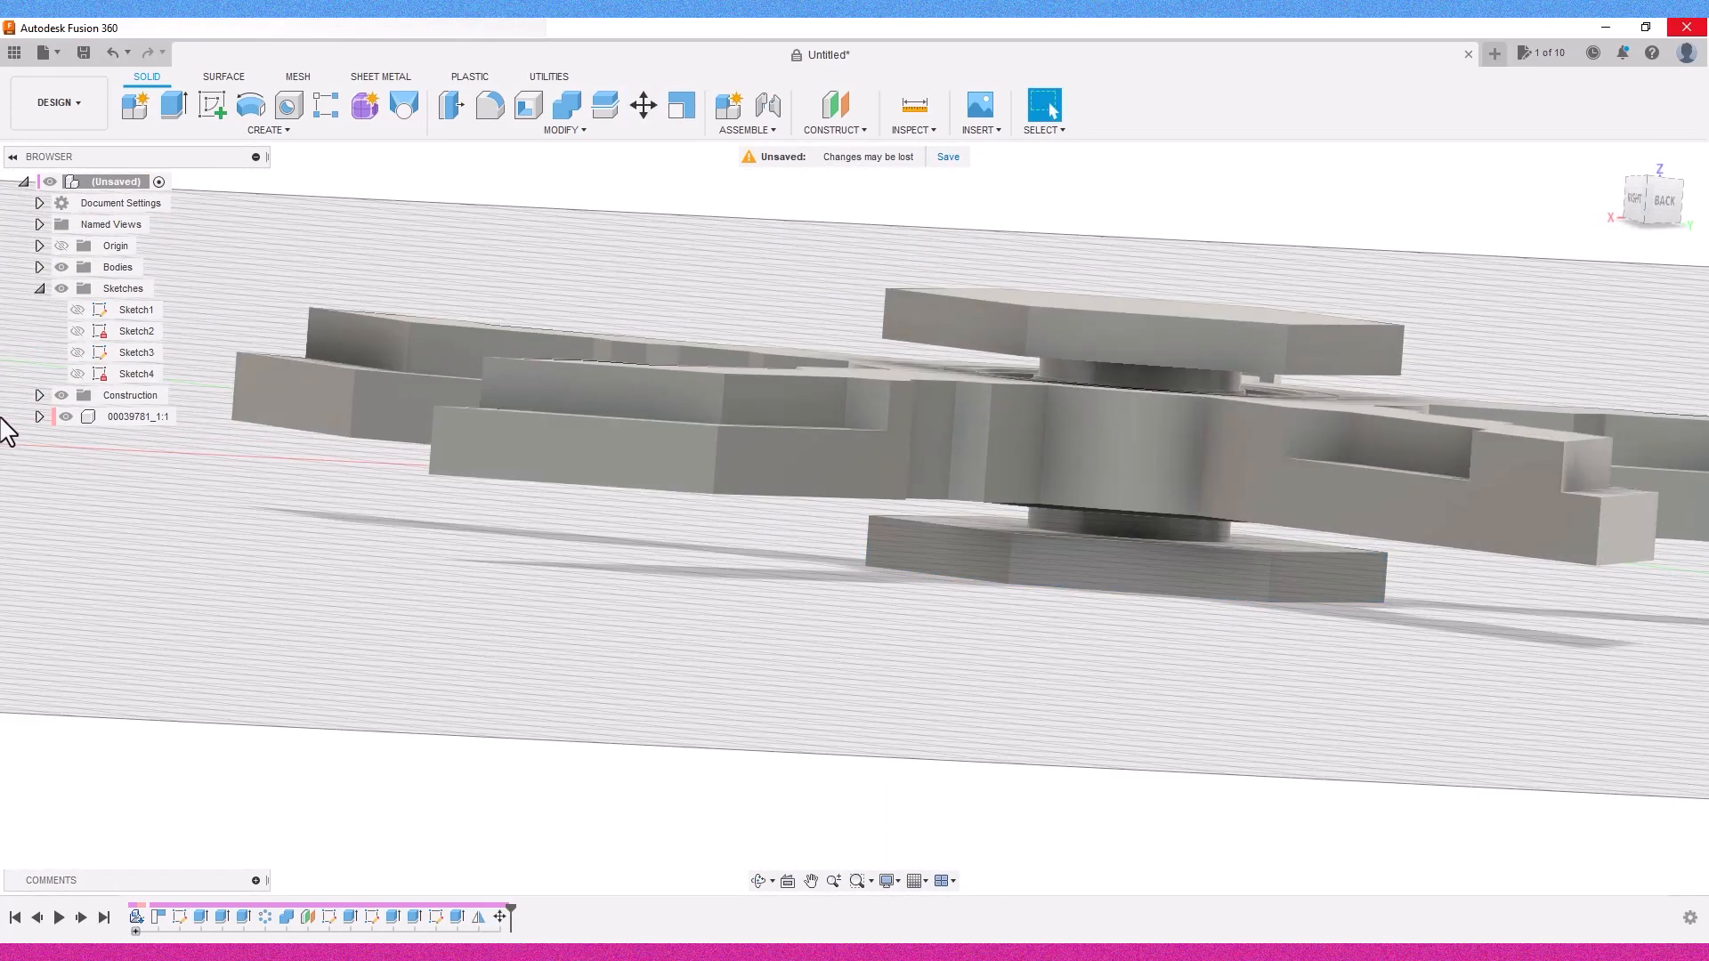
Step: Highlight both finger cap bodies and check from the back how their stems meet inside the bearing
{"action": "left_click", "coordinate": [39, 267]}
{"action": "left_click", "coordinate": [1030, 307]}
{"action": "left_click", "coordinate": [115, 308]}
{"action": "left_click", "coordinate": [132, 331], "text": "ctrl"}
{"action": "left_click", "coordinate": [1661, 205]}
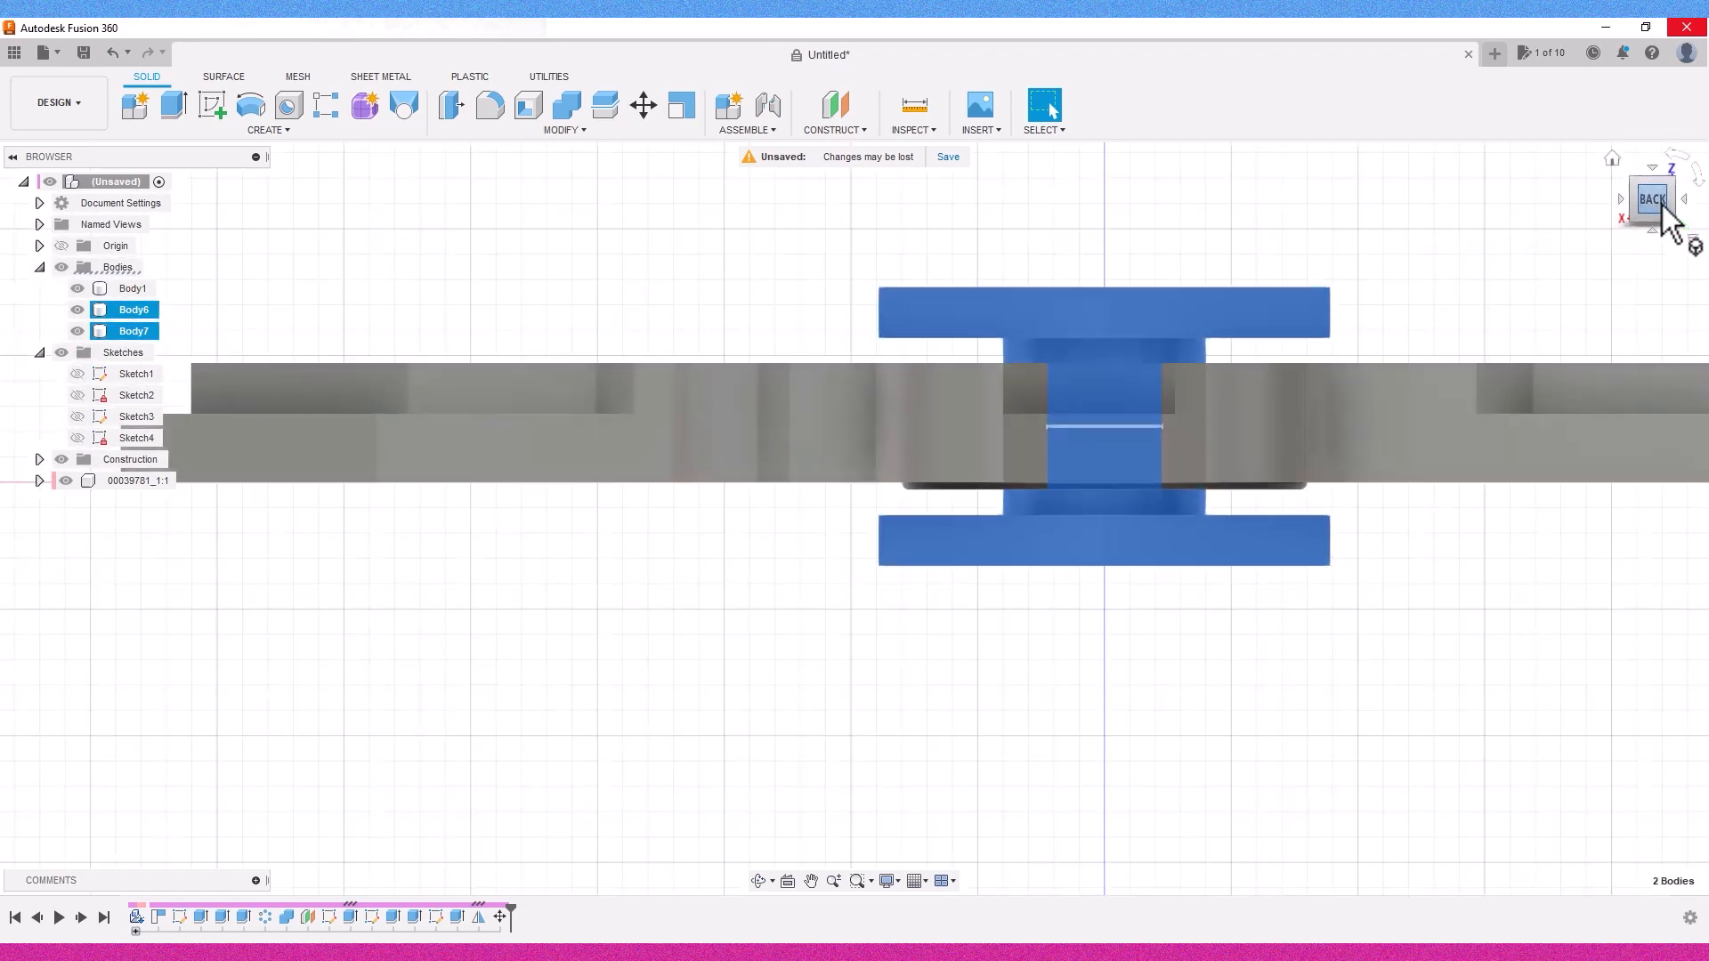
{"action": "mouse_move", "coordinate": [853, 519]}
{"action": "middle_mouse_down", "text": "shift"}
{"action": "mouse_move", "coordinate": [935, 503]}
{"action": "mouse_move", "coordinate": [859, 519]}
{"action": "mouse_move", "coordinate": [860, 632]}
{"action": "mouse_move", "coordinate": [855, 485]}
{"action": "middle_mouse_up", "text": "shift"}
{"action": "left_click", "coordinate": [1454, 344]}
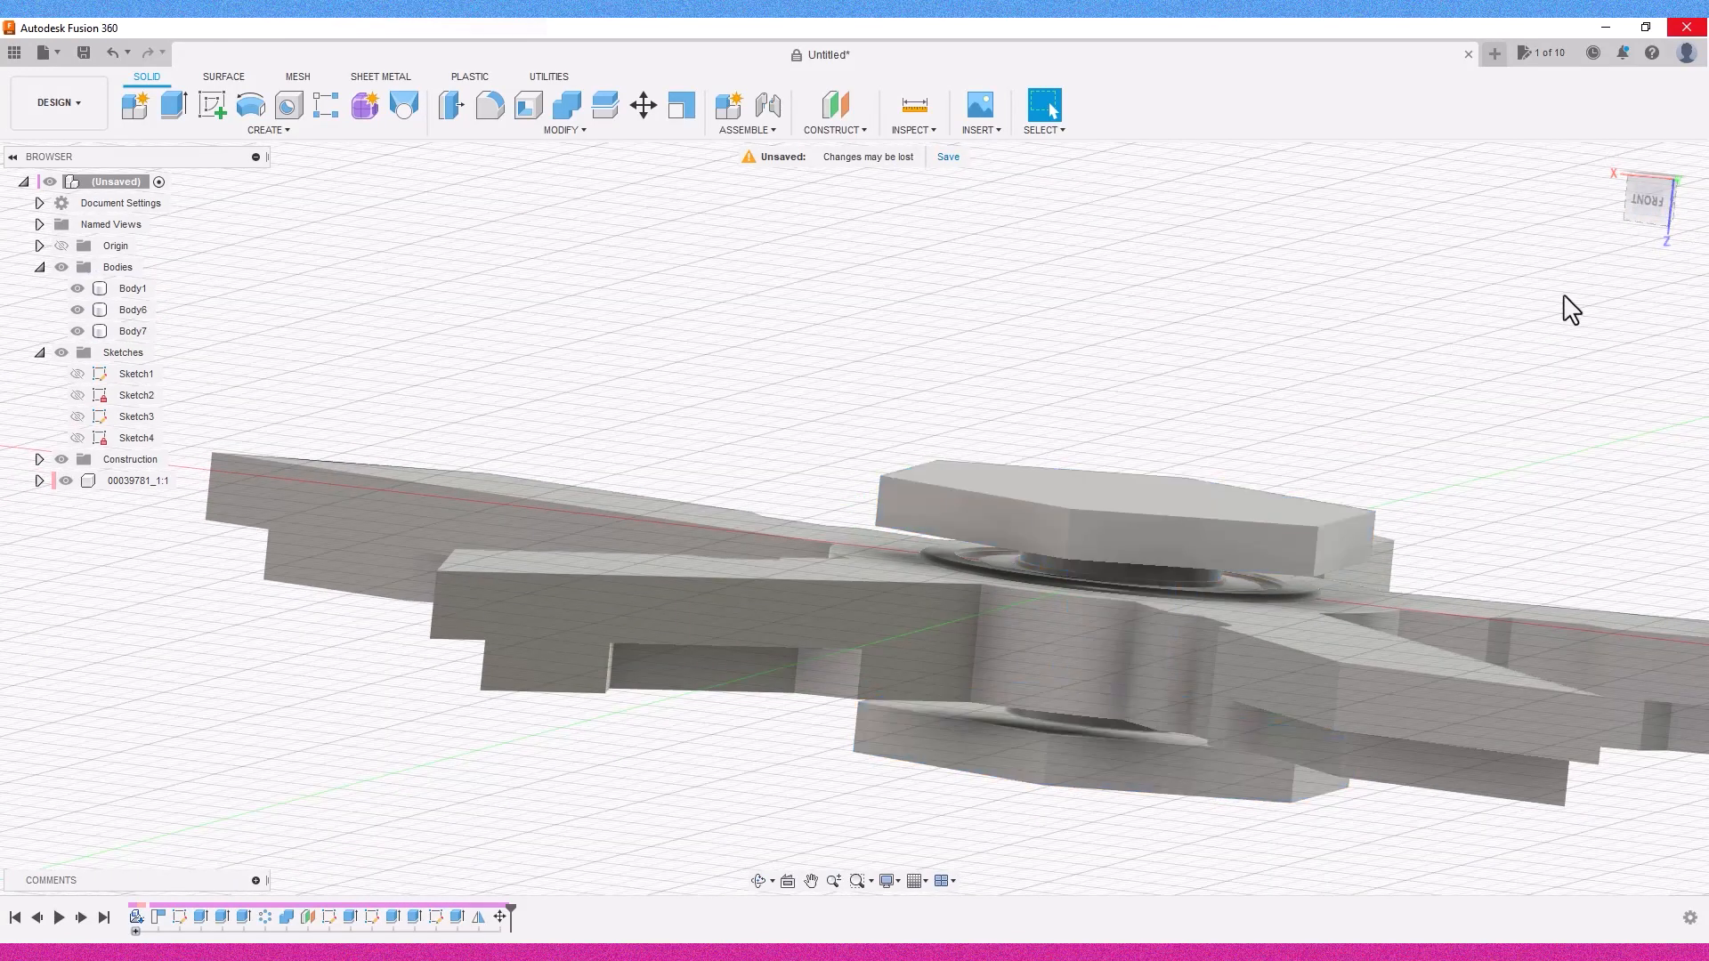
Step: Examine the assembled spinner as a whole from the home view and from a steeper angle above
{"action": "scroll", "coordinate": [1573, 303], "scroll_direction": "down", "scroll_amount": 1}
{"action": "left_click", "coordinate": [1619, 171]}
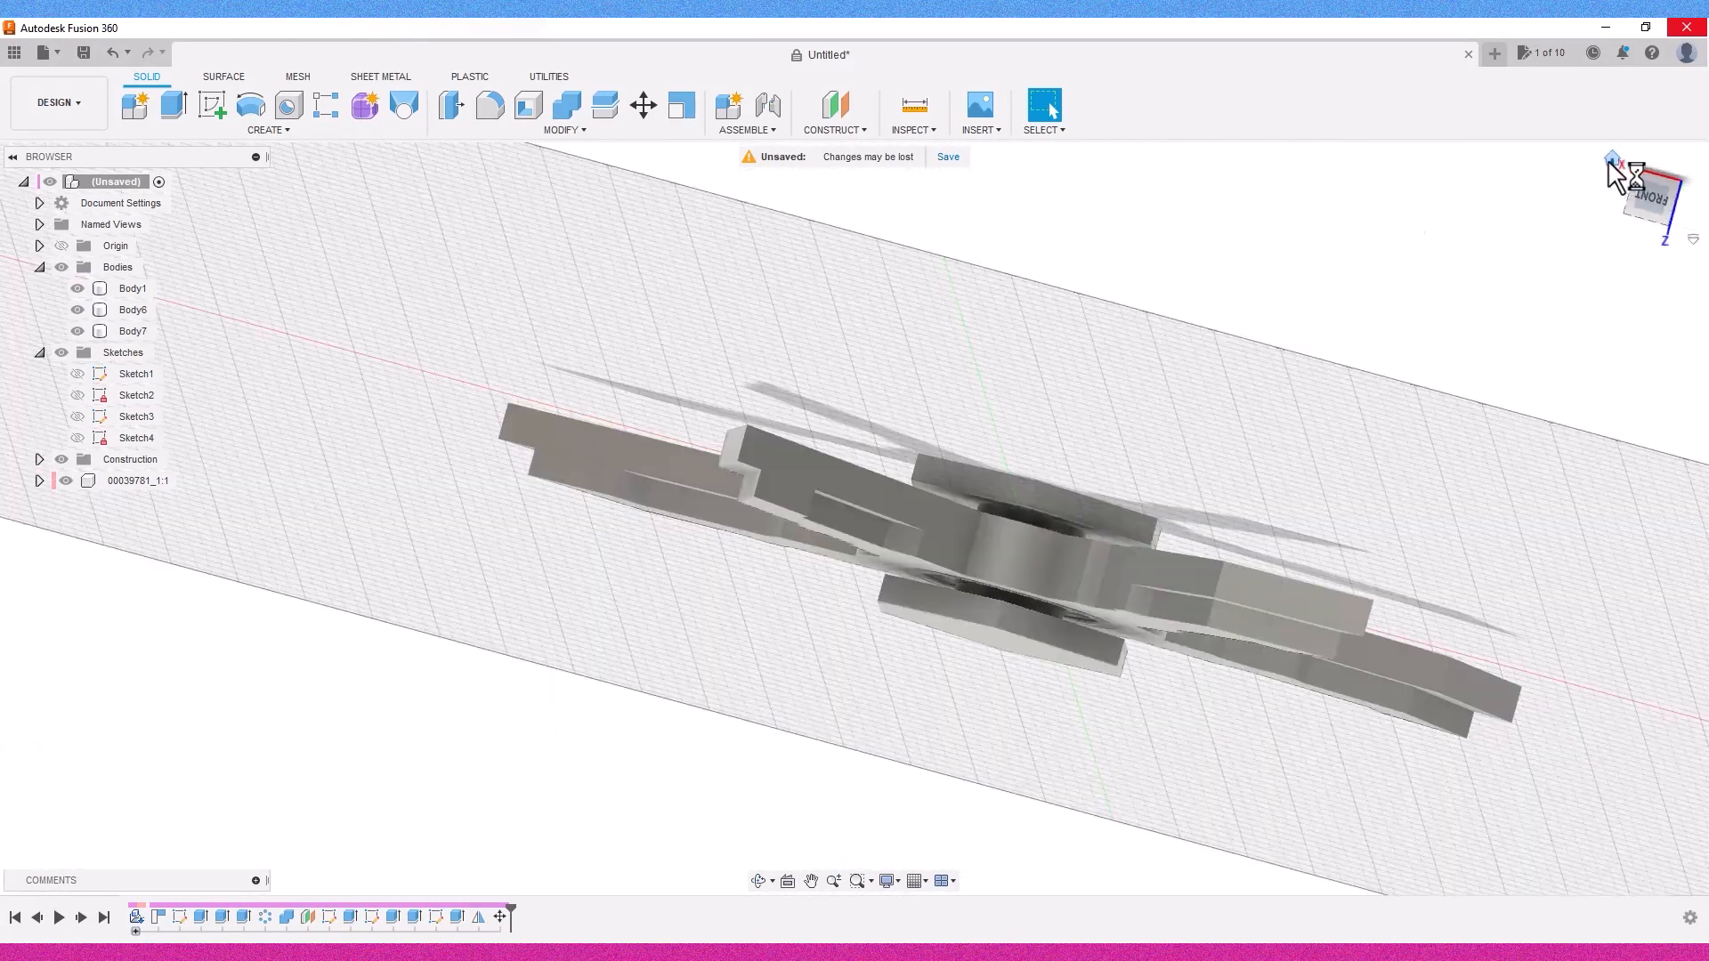
{"action": "scroll", "coordinate": [1425, 410], "scroll_direction": "up", "scroll_amount": 2}
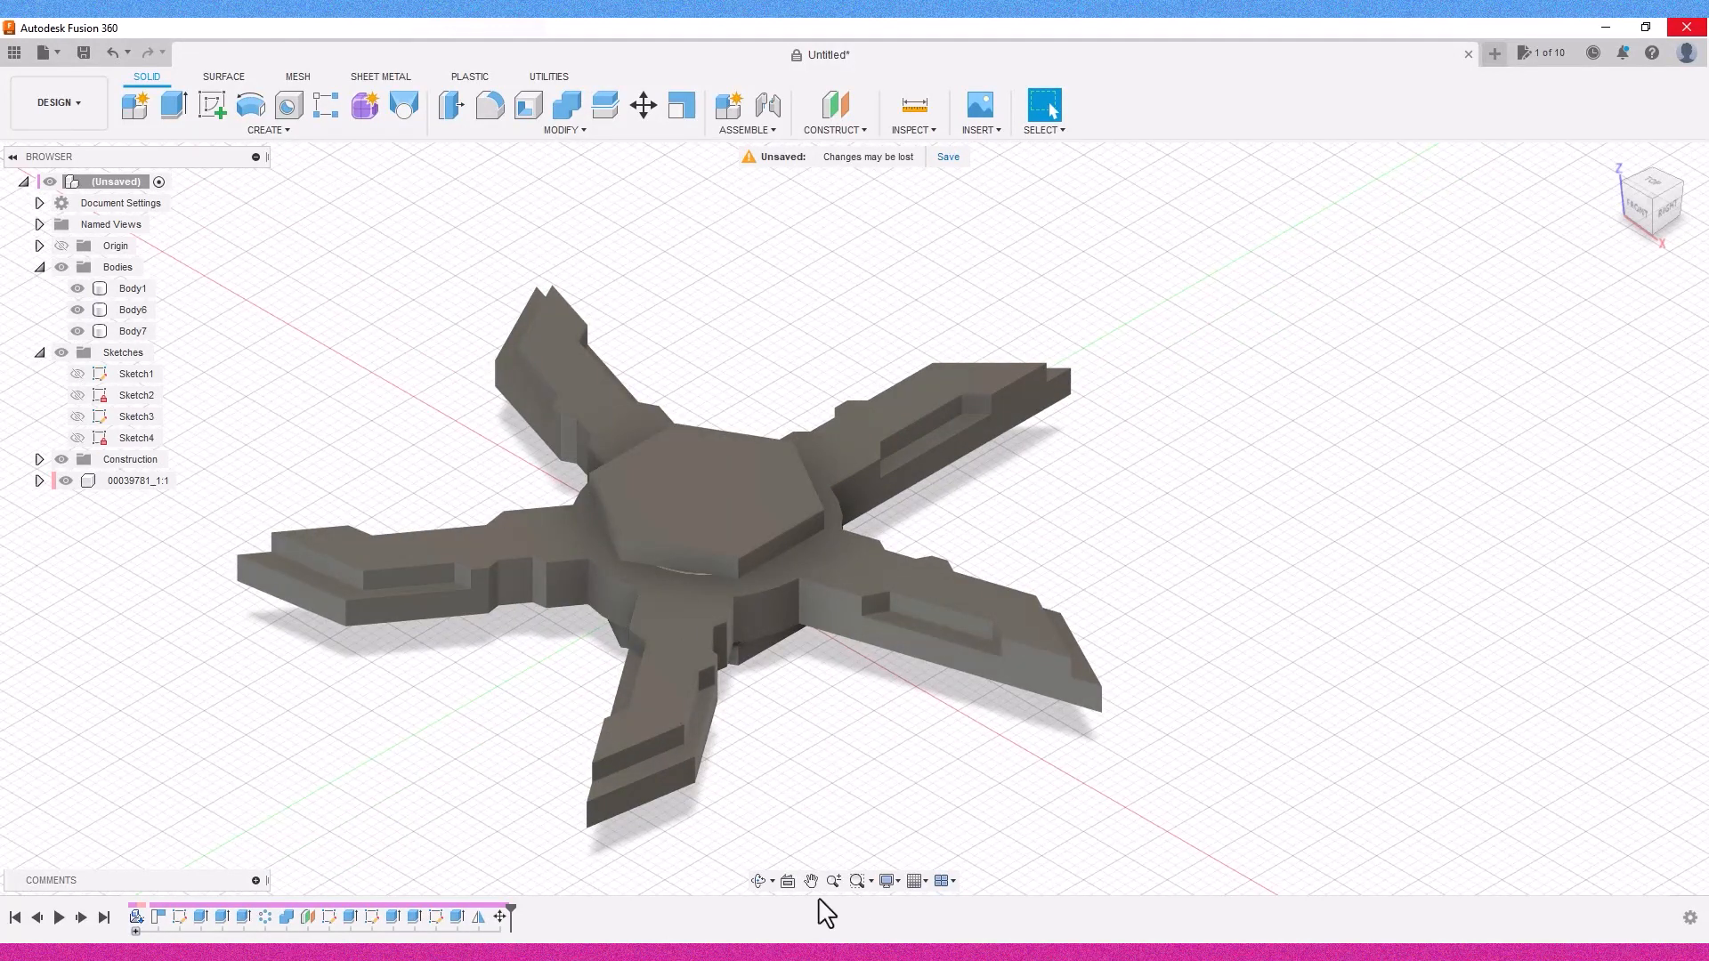
{"action": "left_click", "coordinate": [811, 881]}
{"action": "left_click_drag", "start_coordinate": [793, 791], "coordinate": [934, 792]}
{"action": "scroll", "coordinate": [934, 791], "scroll_direction": "down", "scroll_amount": 2}
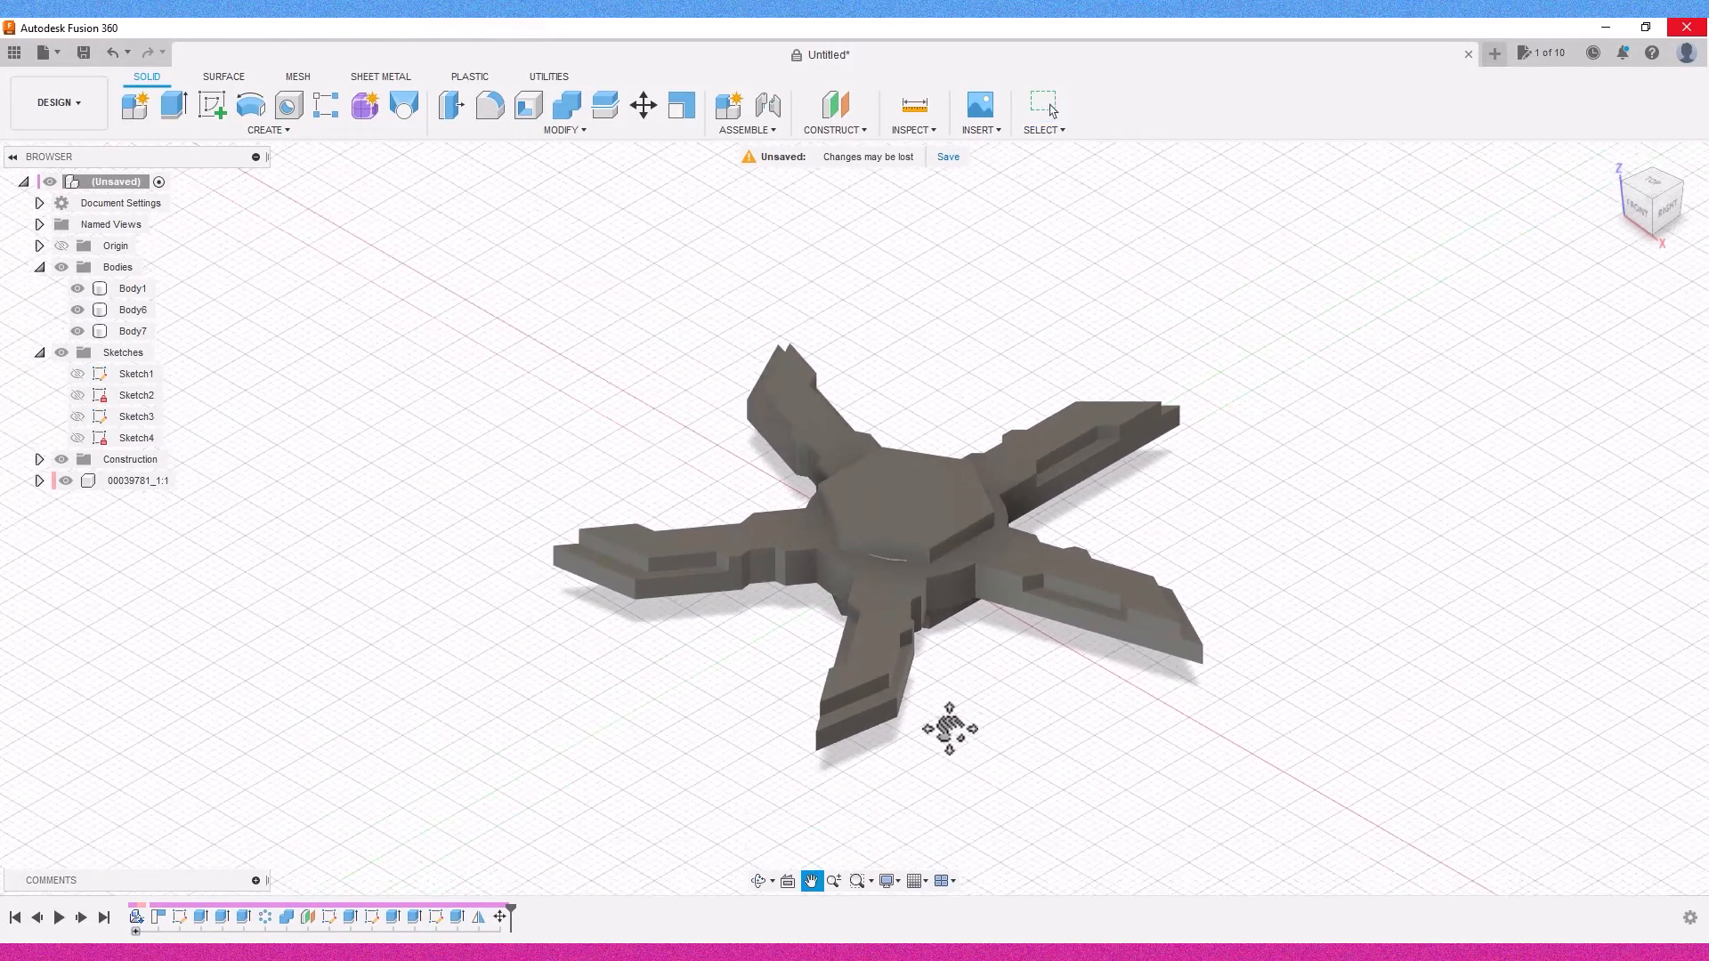
{"action": "scroll", "coordinate": [950, 743], "scroll_direction": "up", "scroll_amount": 1}
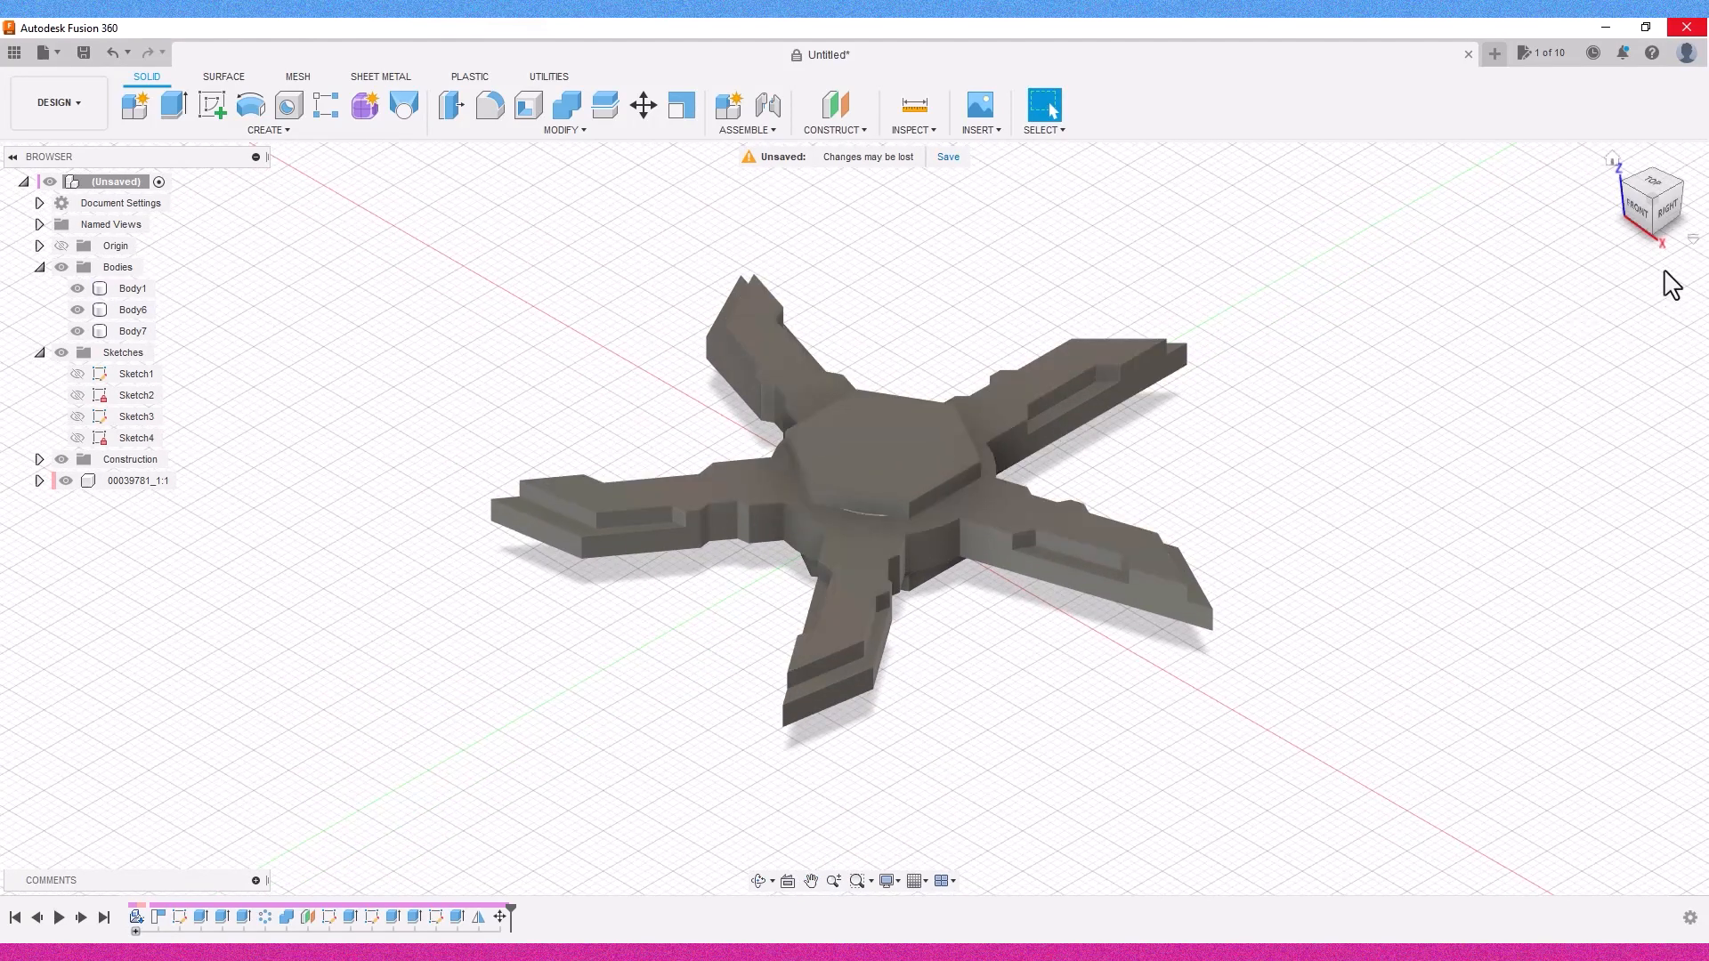
{"action": "mouse_move", "coordinate": [1667, 223]}
{"action": "left_mouse_down"}
{"action": "mouse_move", "coordinate": [1638, 205]}
{"action": "mouse_move", "coordinate": [1503, 420]}
{"action": "left_mouse_up"}
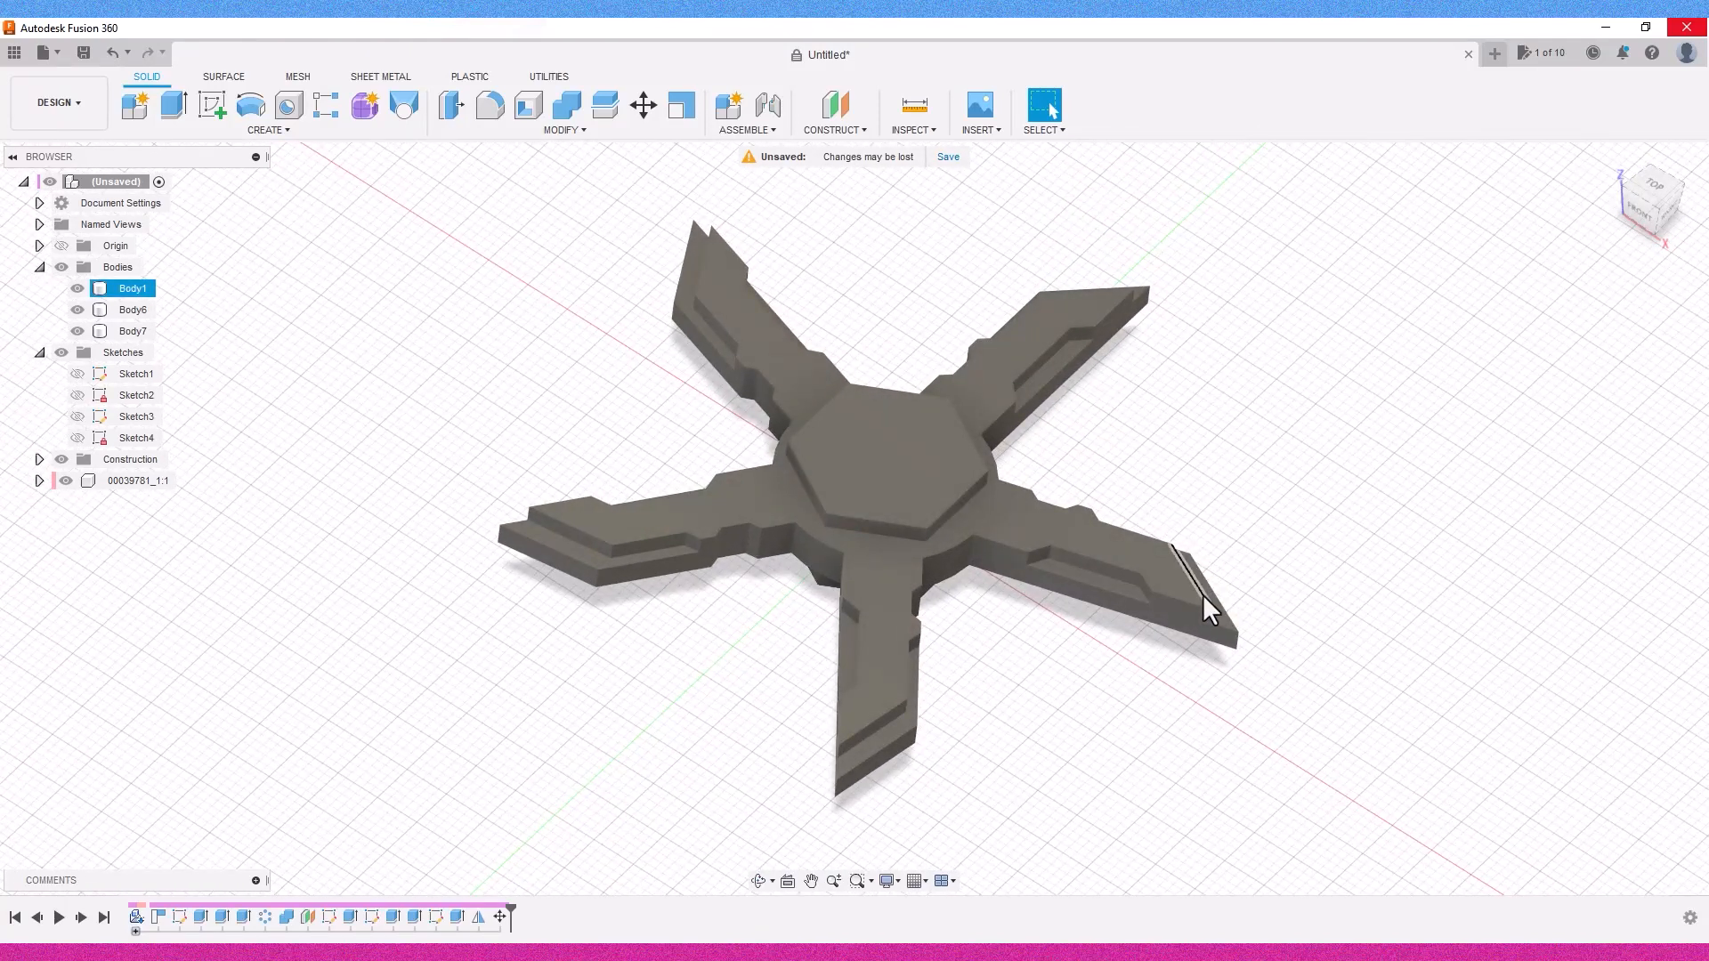
{"action": "left_click", "coordinate": [1320, 704]}
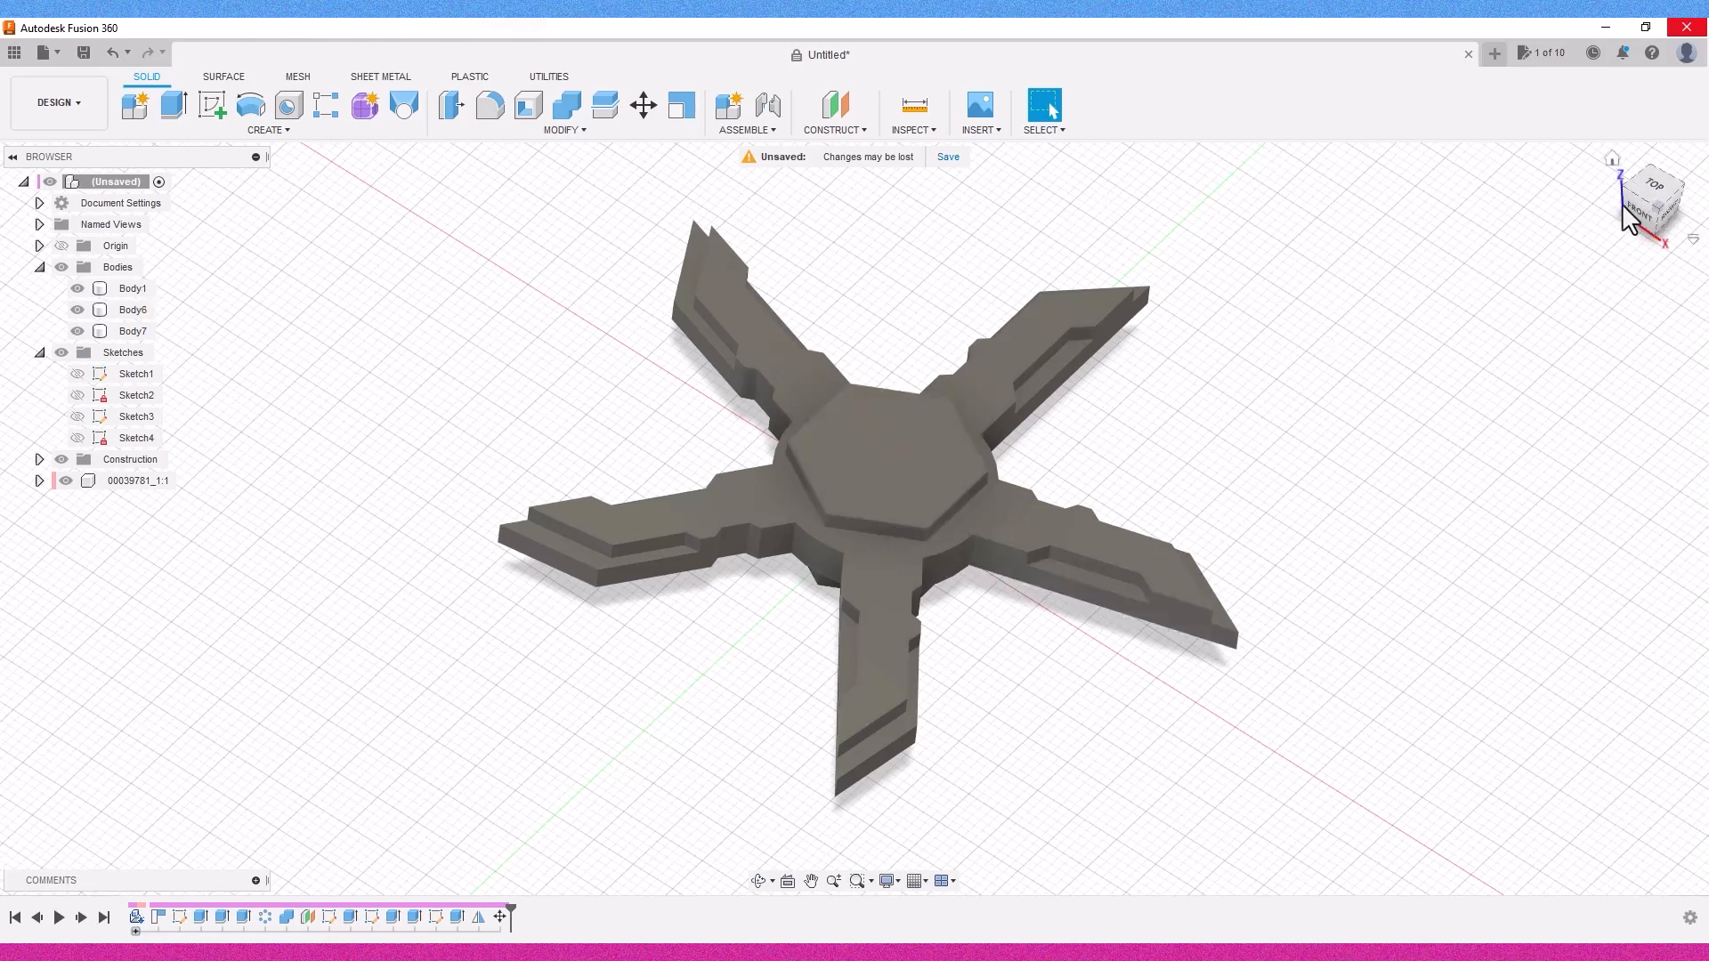
Step: Start a sketch on the spinner body's top face and draw a horizontal line across the upright blade's root near the hub
{"action": "left_click", "coordinate": [1655, 191]}
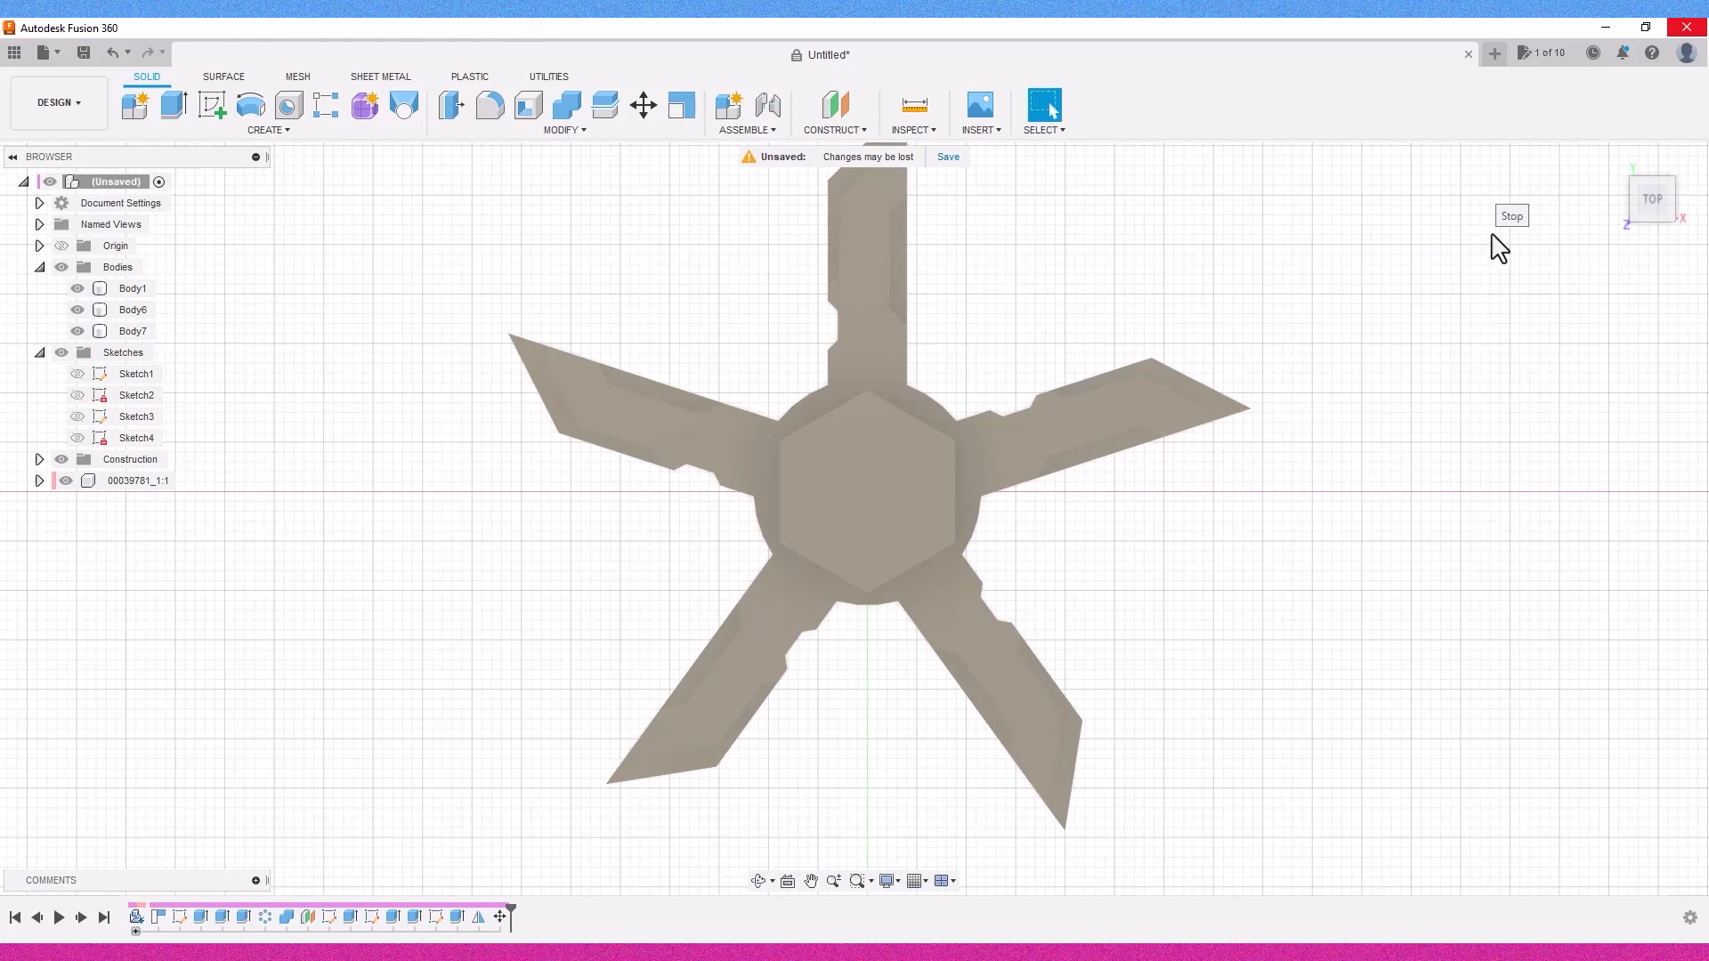
{"action": "left_click", "coordinate": [811, 880]}
{"action": "left_click_drag", "start_coordinate": [852, 297], "coordinate": [845, 389]}
{"action": "key", "text": "Escape"}
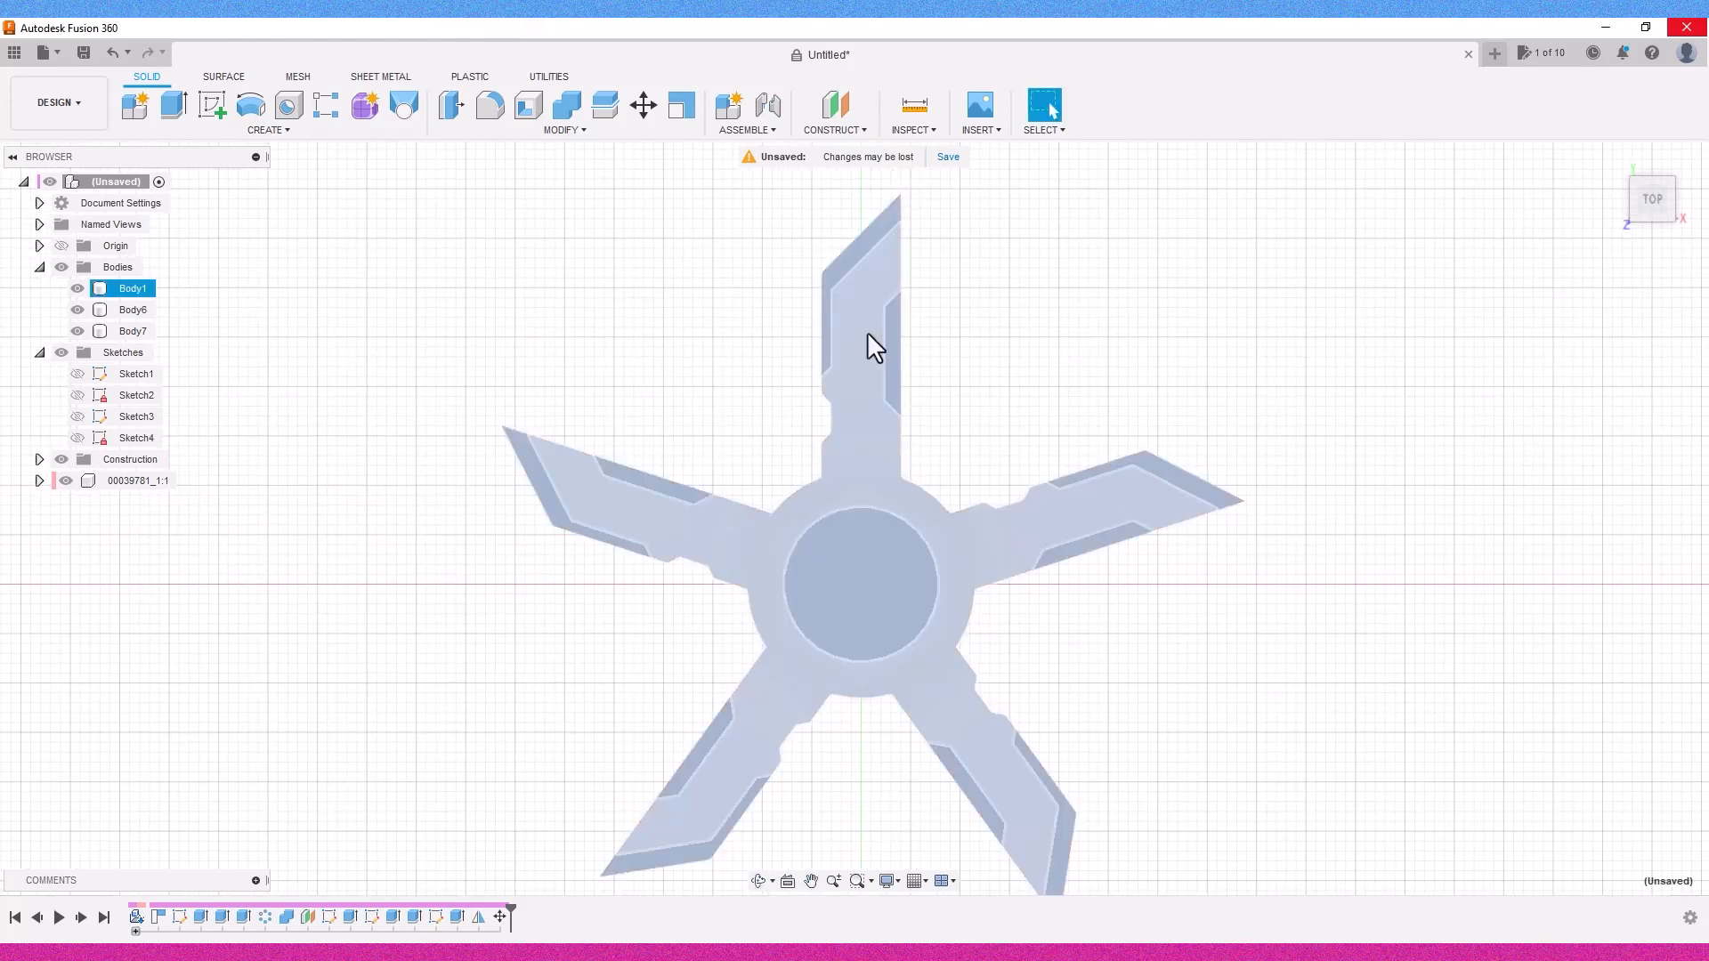
{"action": "left_click", "coordinate": [267, 130]}
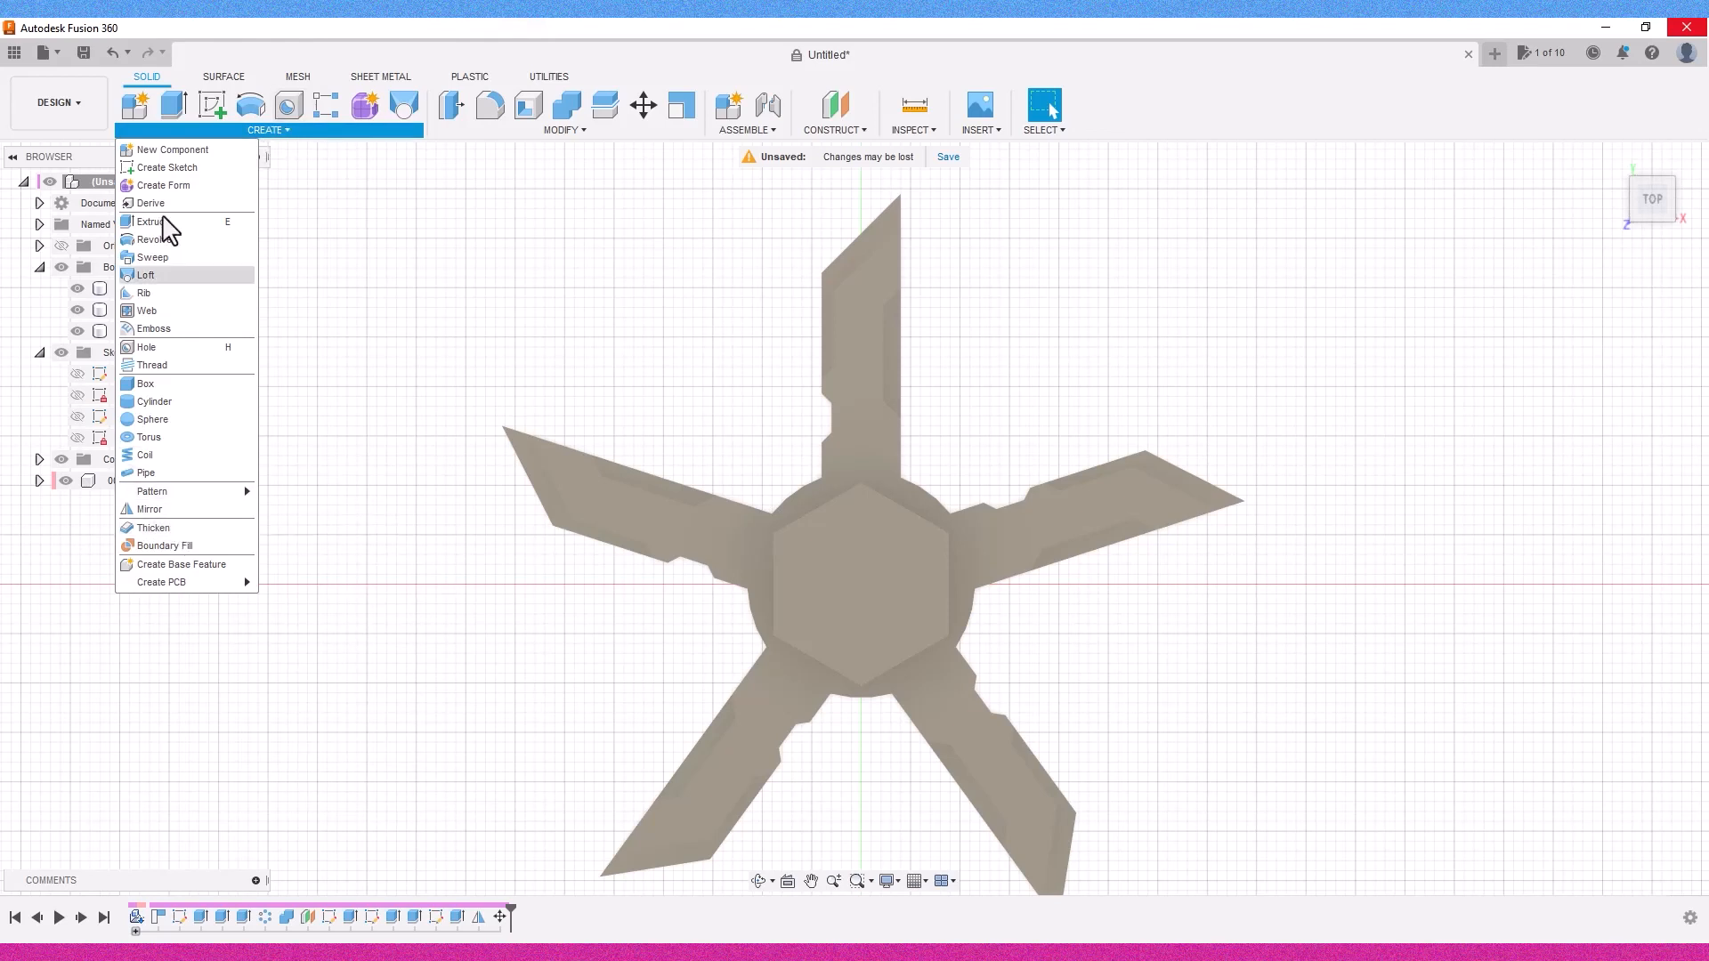
{"action": "left_click", "coordinate": [212, 105]}
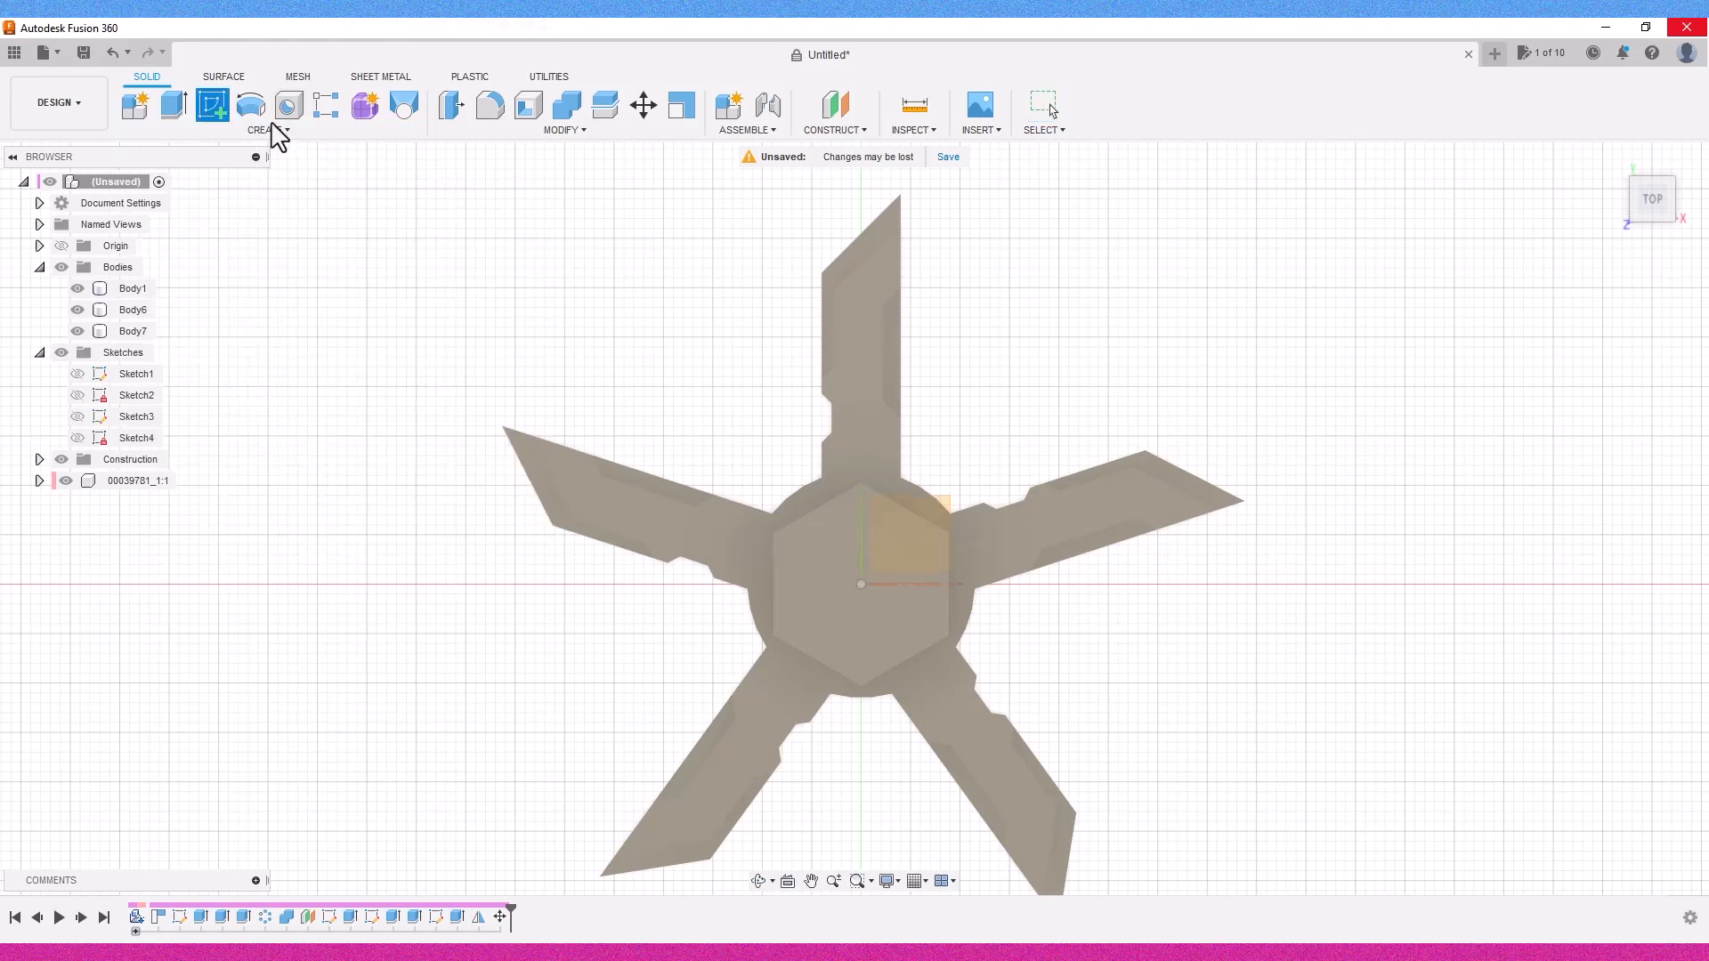
{"action": "left_click", "coordinate": [847, 352]}
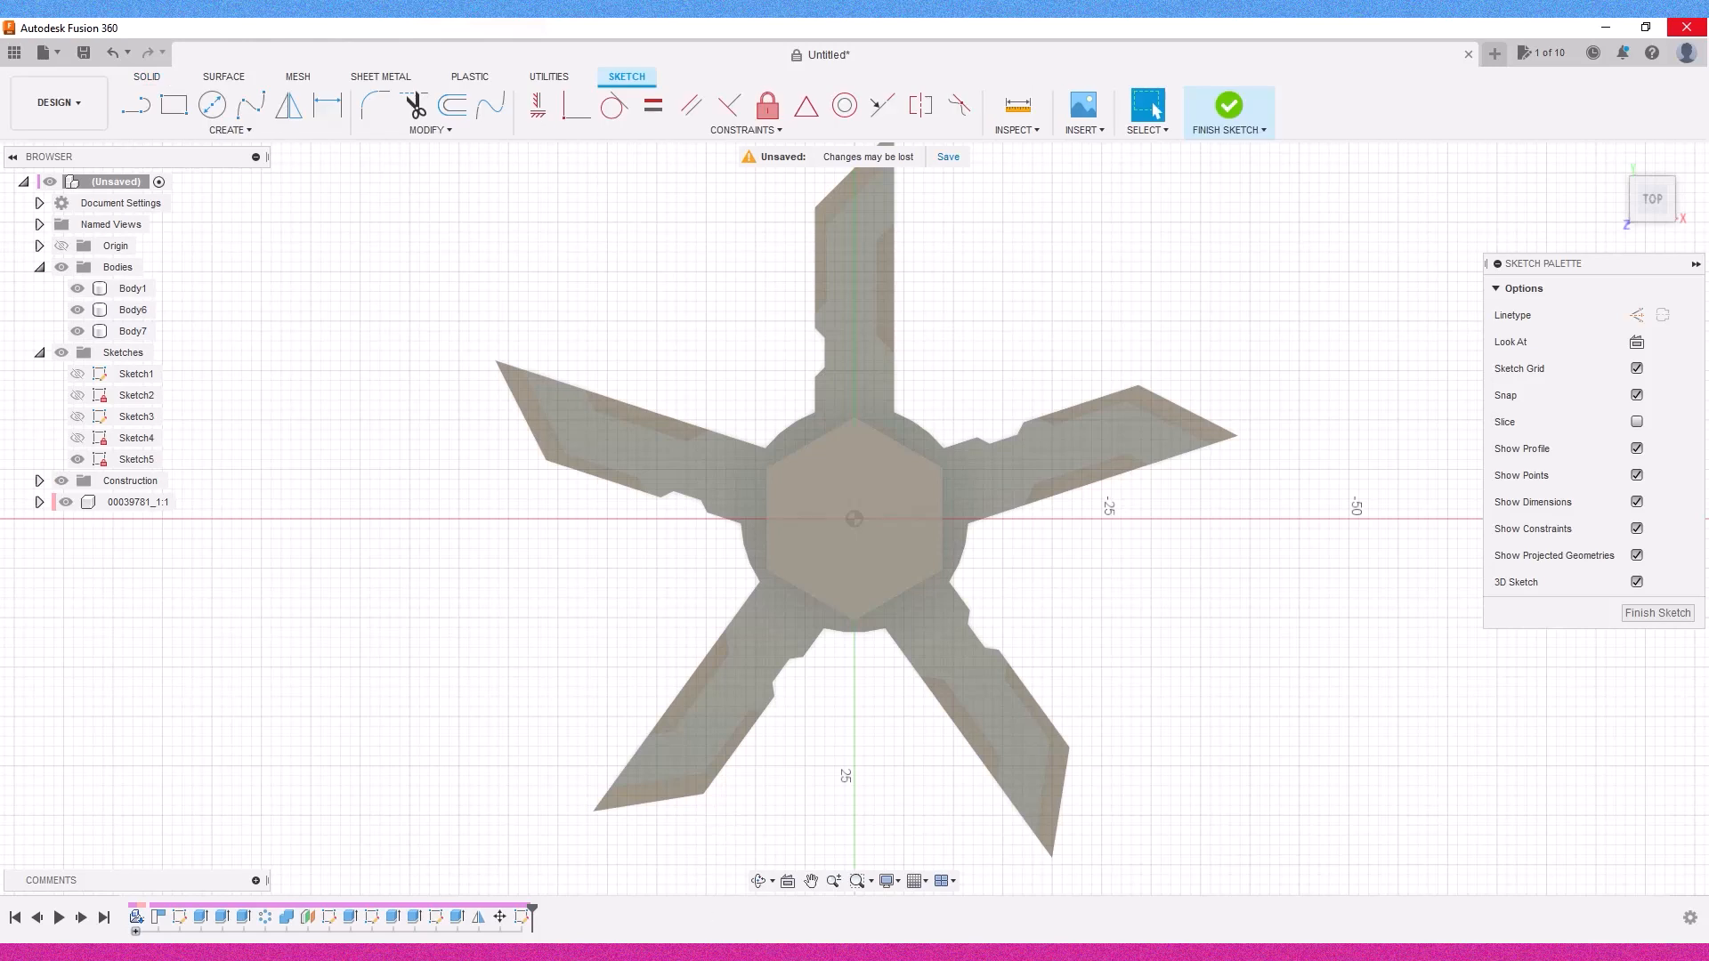
{"action": "scroll", "coordinate": [931, 463], "scroll_direction": "up", "scroll_amount": 5}
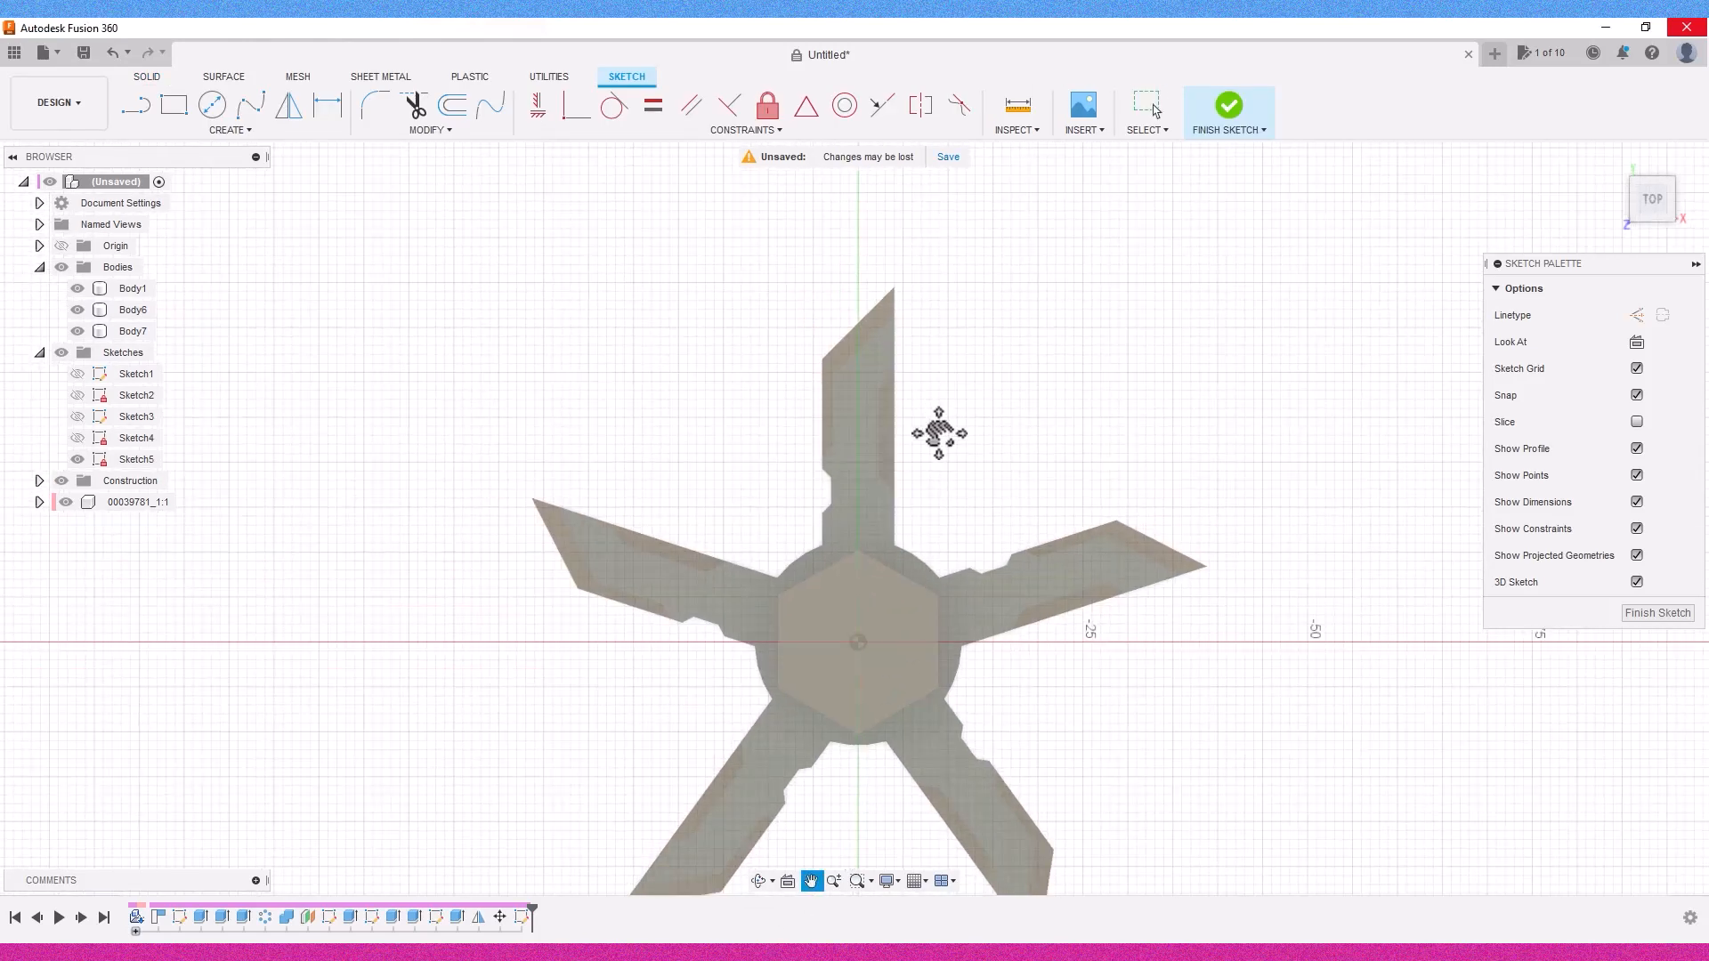
{"action": "left_click", "coordinate": [135, 105]}
{"action": "scroll", "coordinate": [813, 370], "scroll_direction": "up", "scroll_amount": 2}
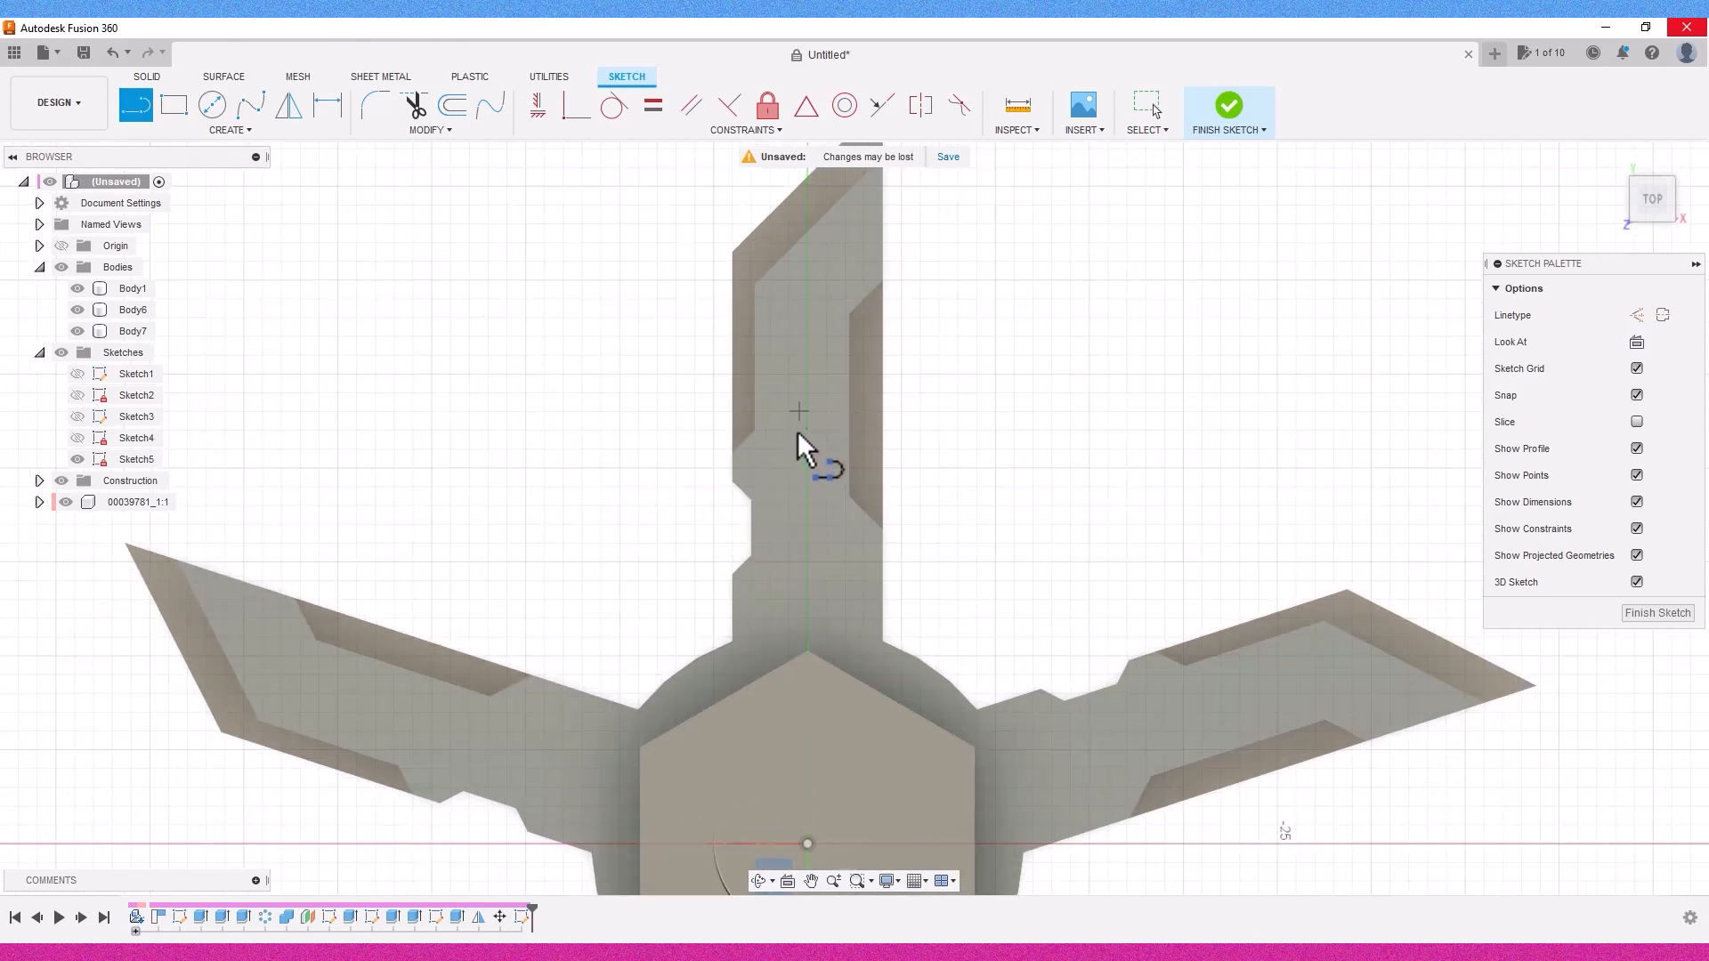
{"action": "left_click", "coordinate": [731, 608]}
{"action": "left_click", "coordinate": [883, 608]}
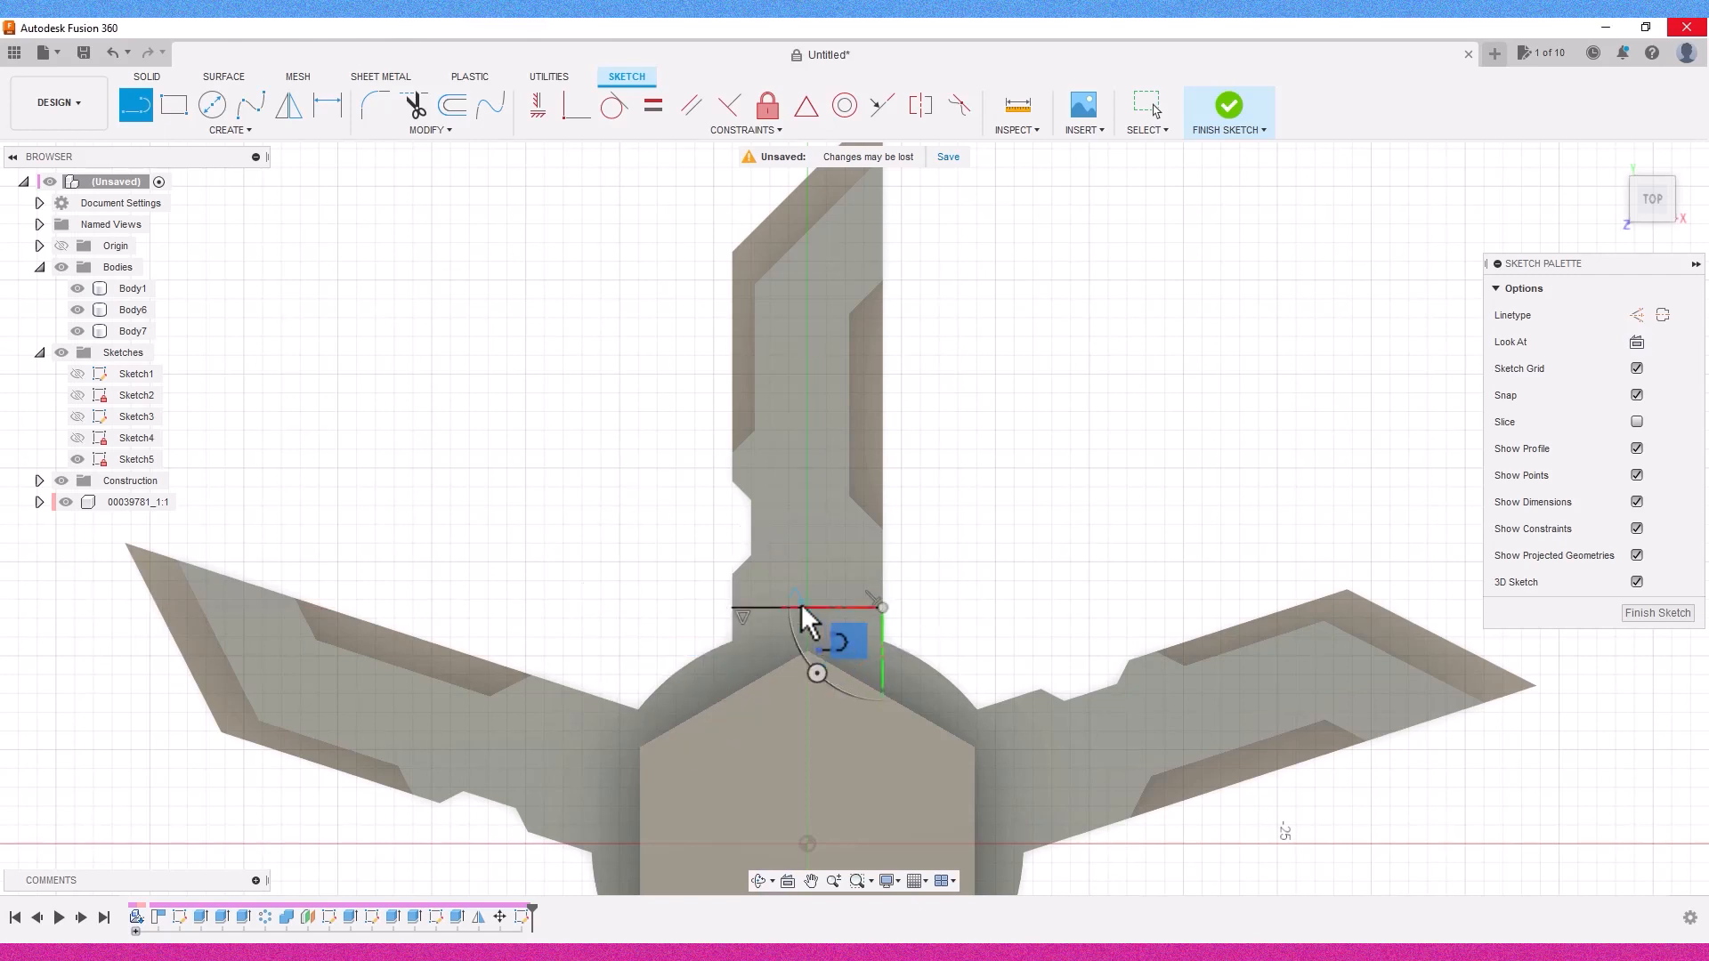
Step: Draw a vertical line up the blade from the base line's midpoint, ending in a segment about 2.4 mm long angled at 135°
{"action": "left_click", "coordinate": [807, 608]}
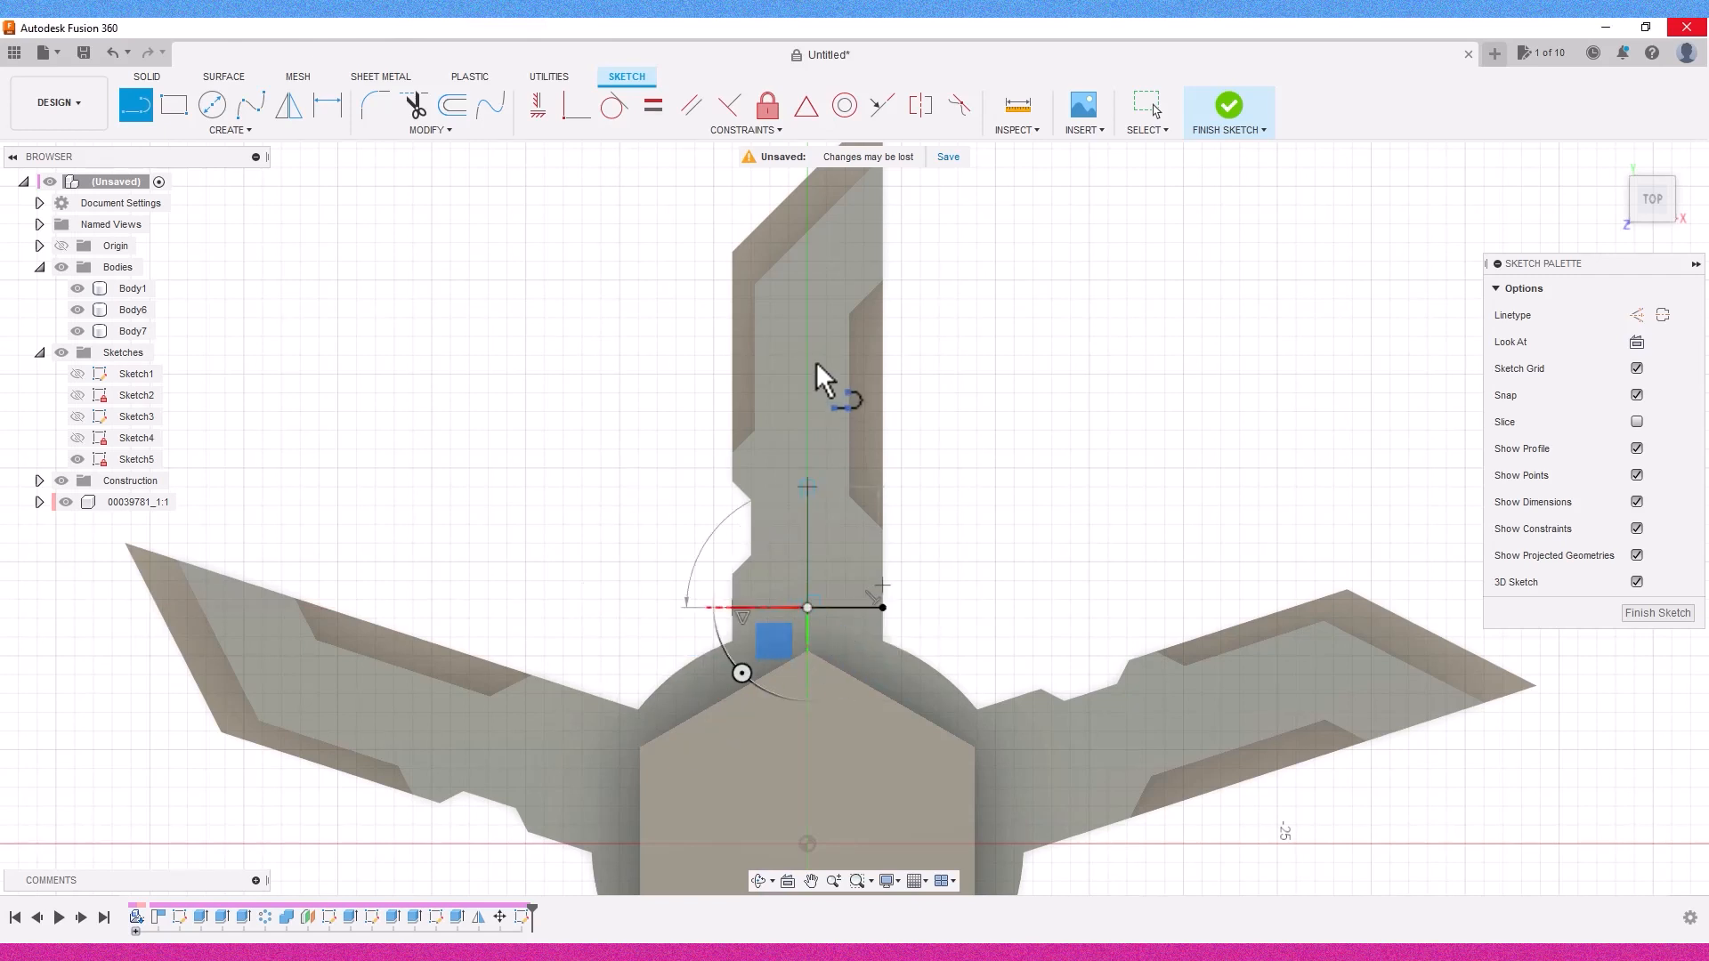
{"action": "left_click", "coordinate": [807, 281]}
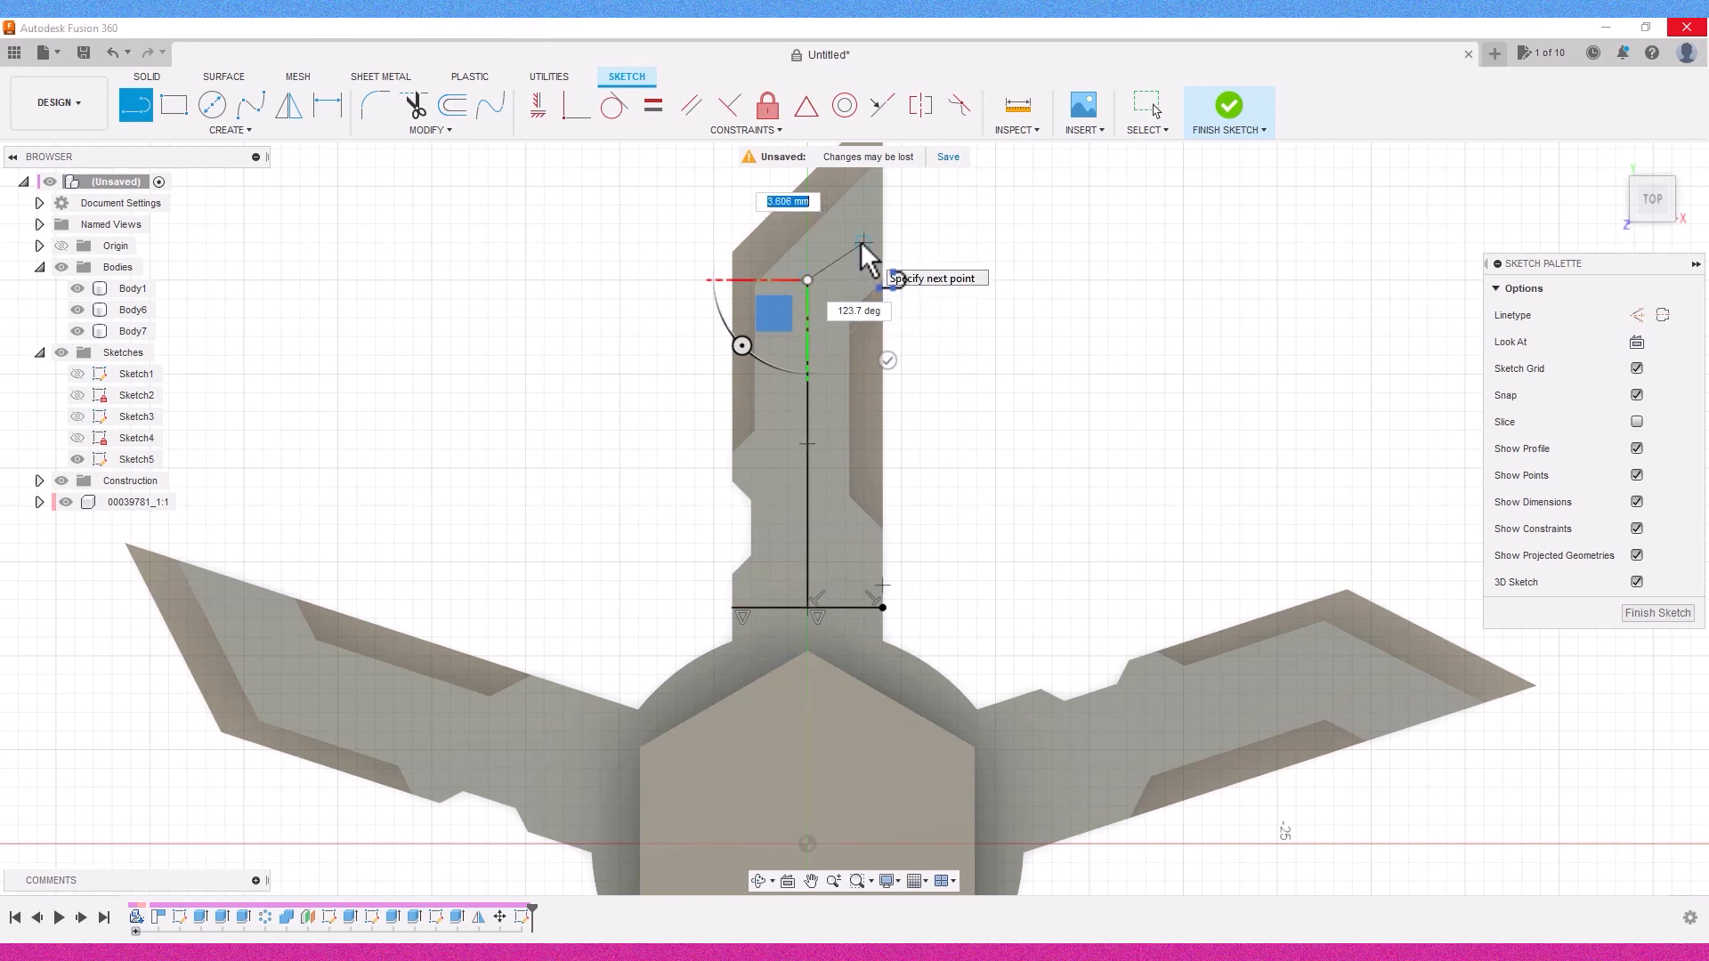
{"action": "type", "text": "135"}
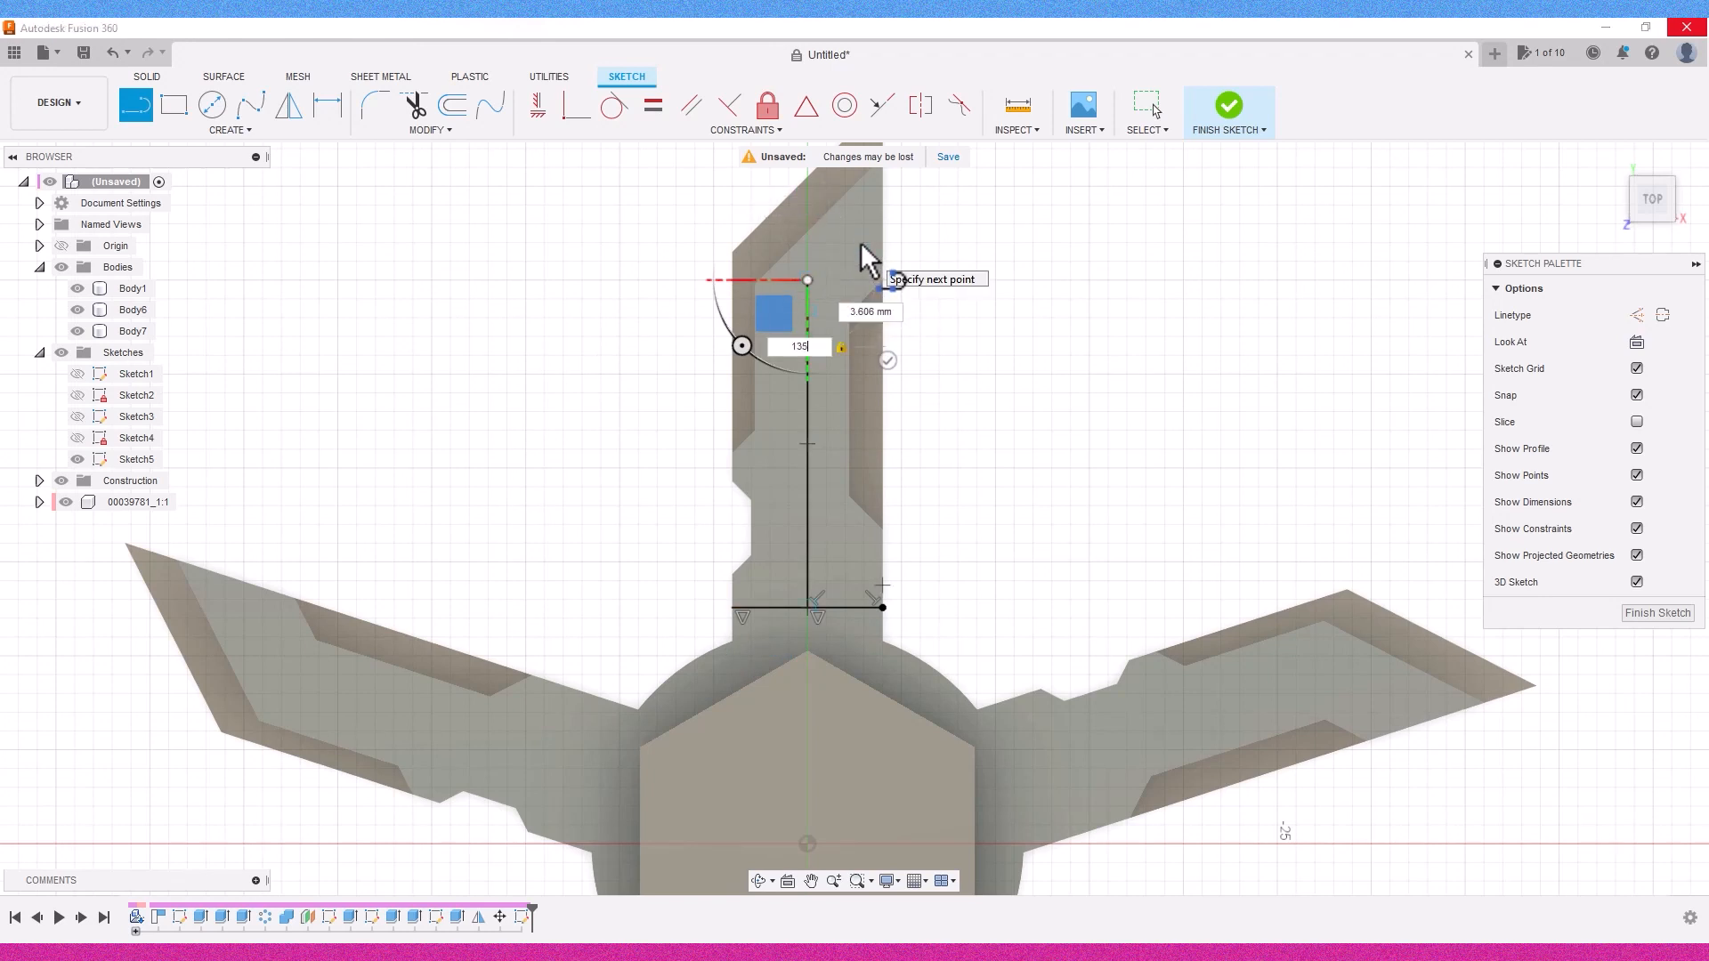
{"action": "key", "text": "Tab"}
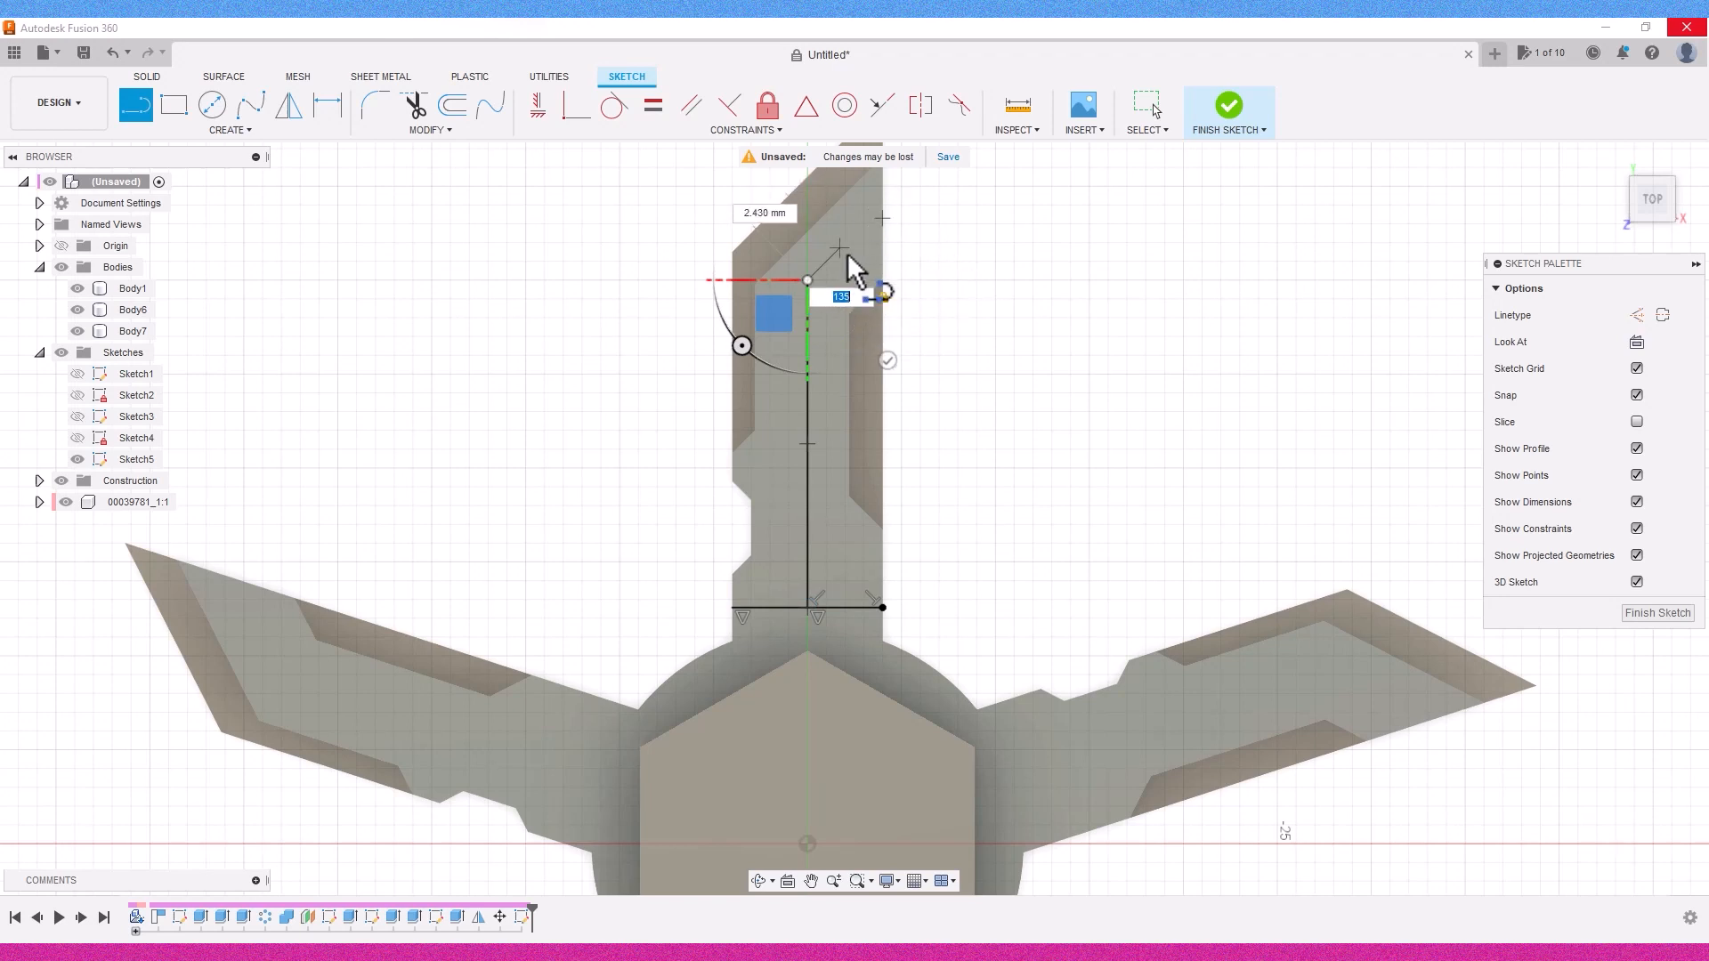
{"action": "left_click", "coordinate": [854, 267]}
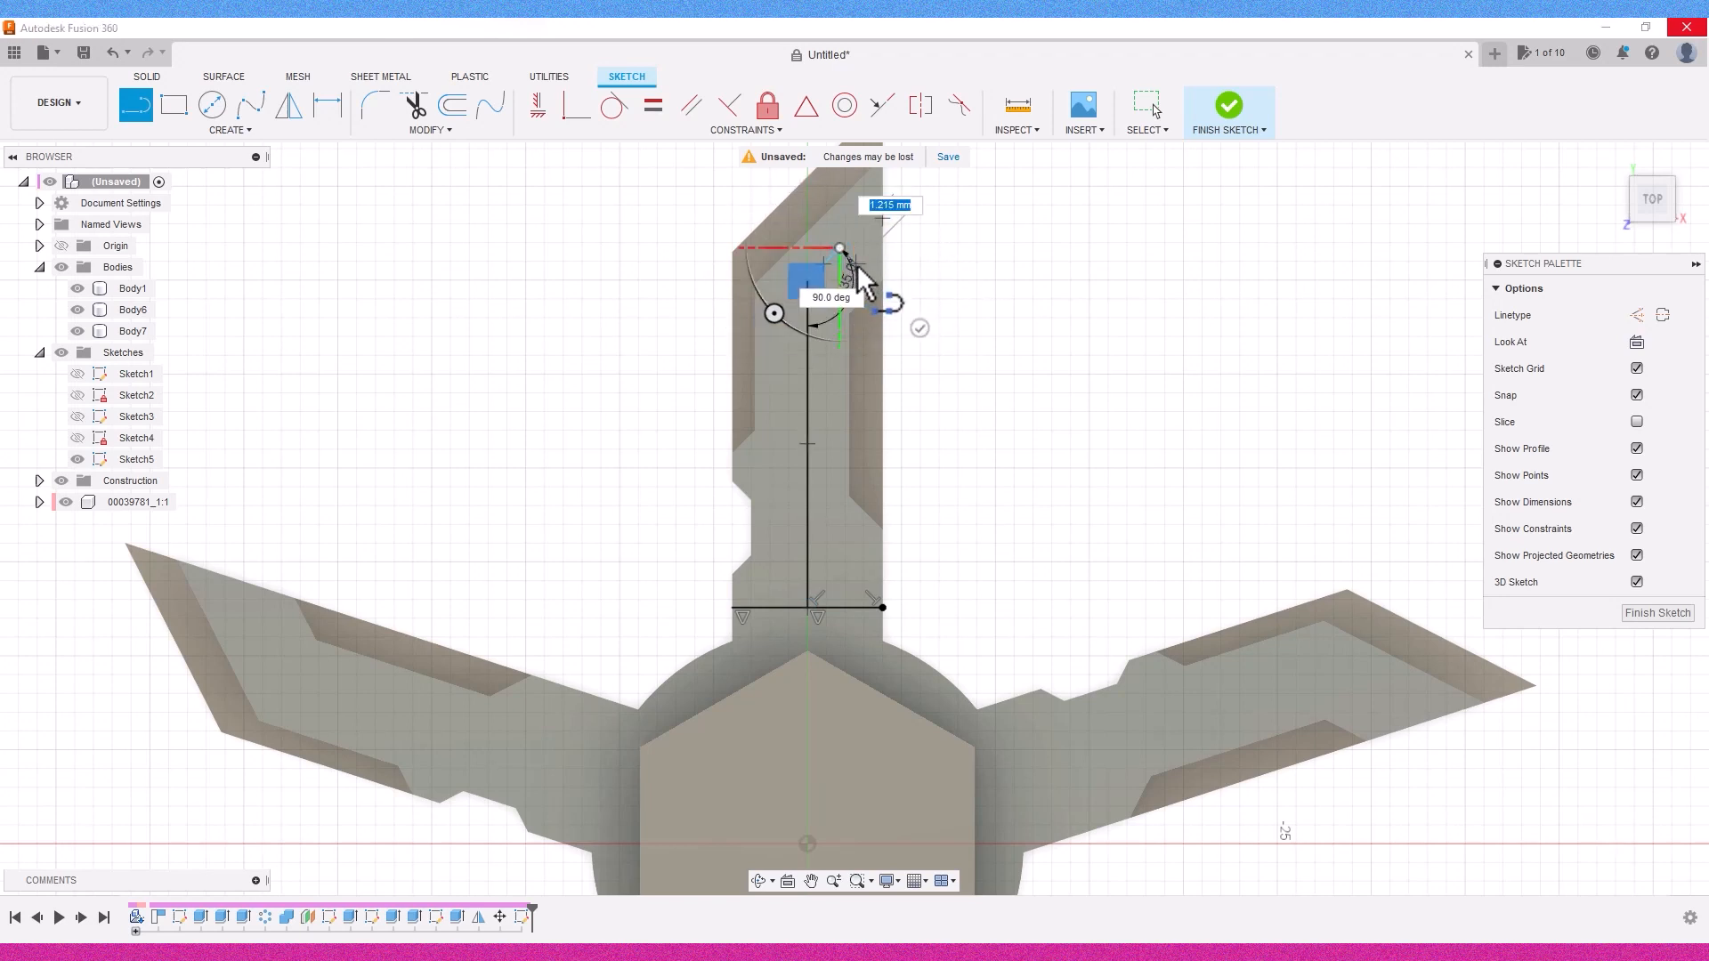
Step: Close the strip outline with a 1 mm end segment, a parallel angled segment, and a vertical line down to the base line
{"action": "scroll", "coordinate": [859, 281], "scroll_direction": "up", "scroll_amount": 3}
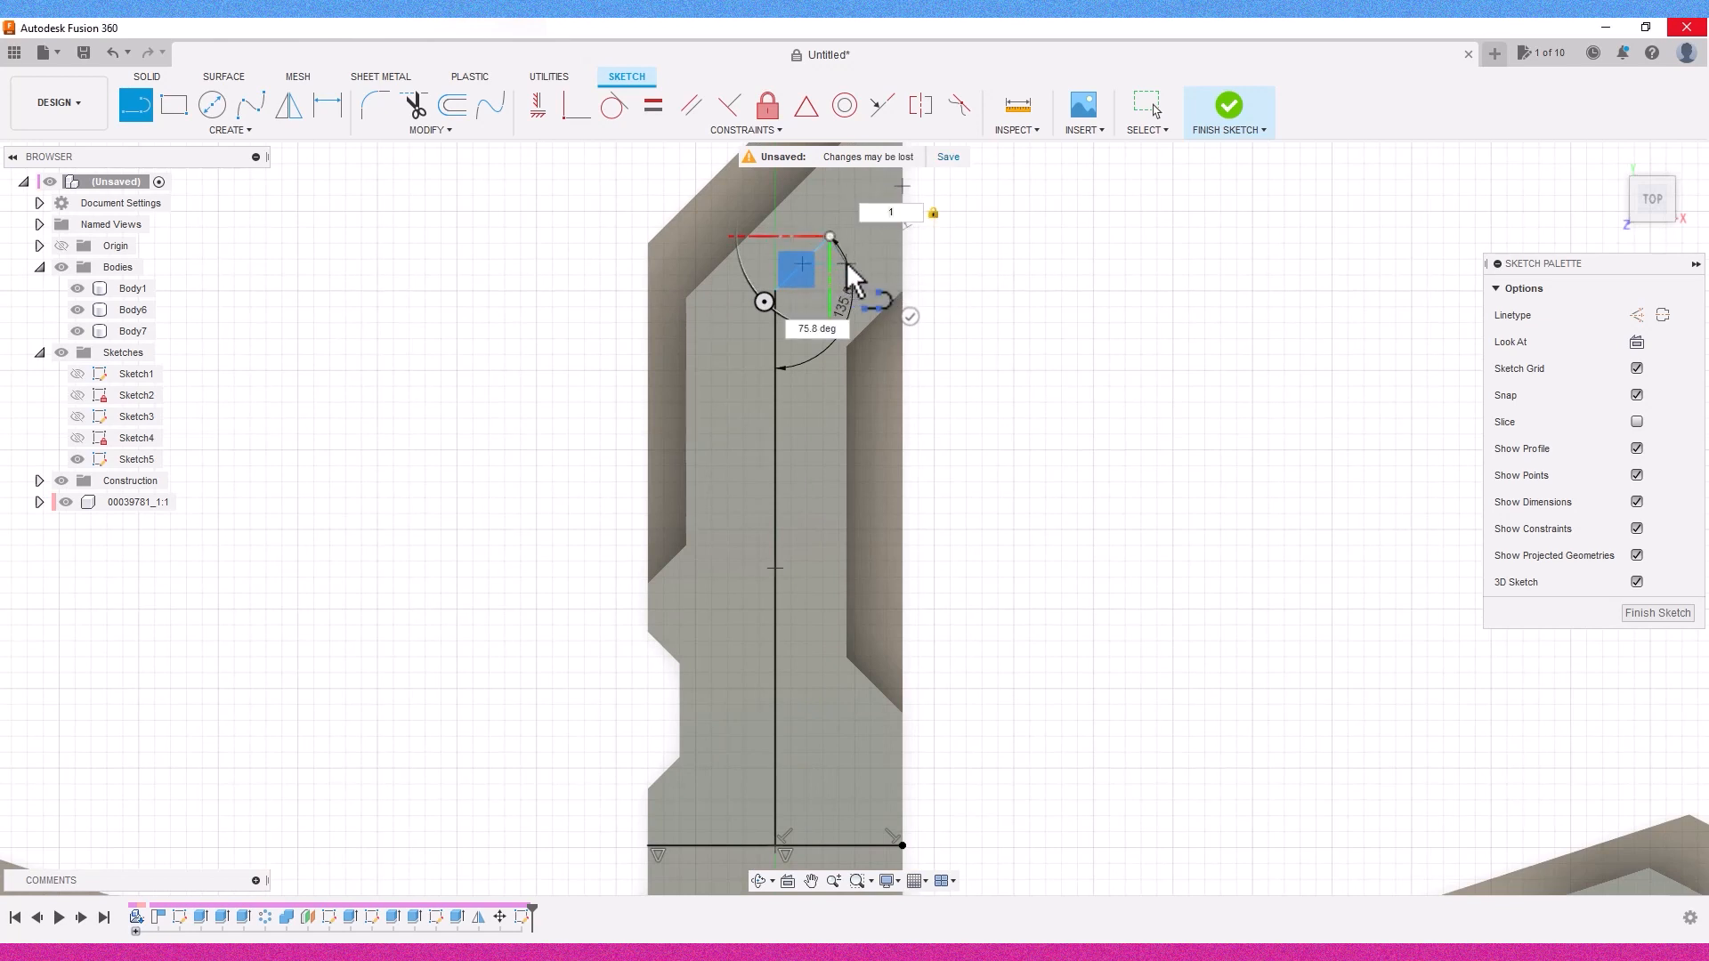
{"action": "left_click", "coordinate": [848, 281]}
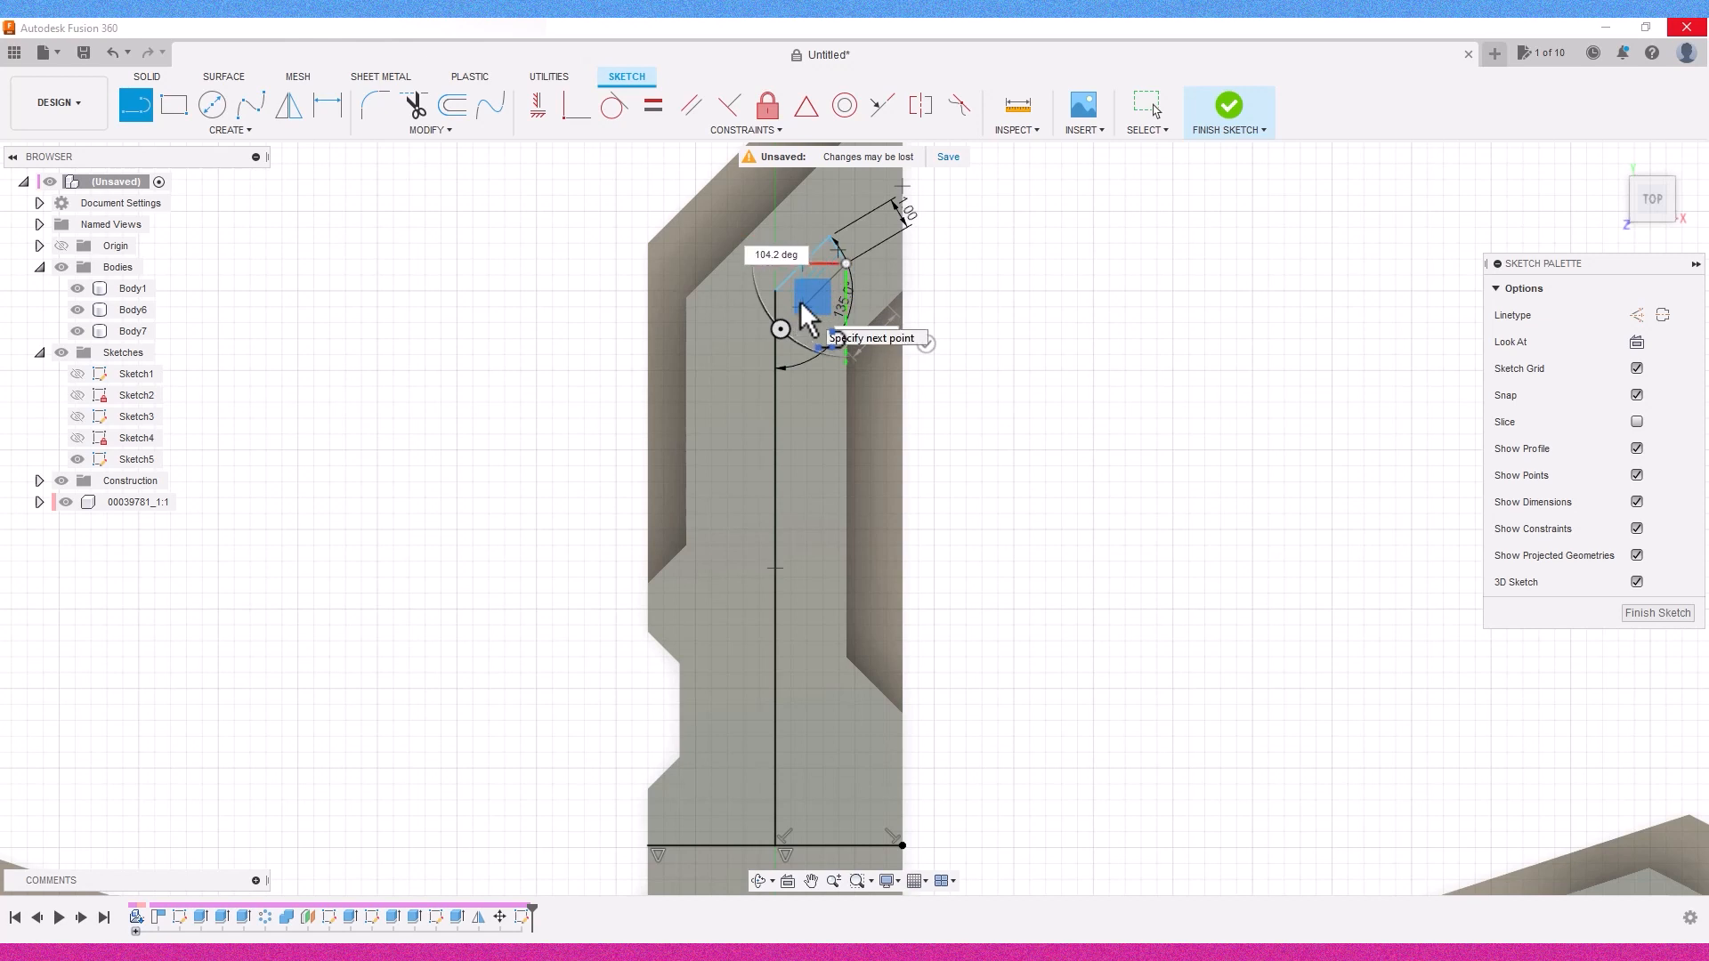
{"action": "left_click", "coordinate": [802, 307]}
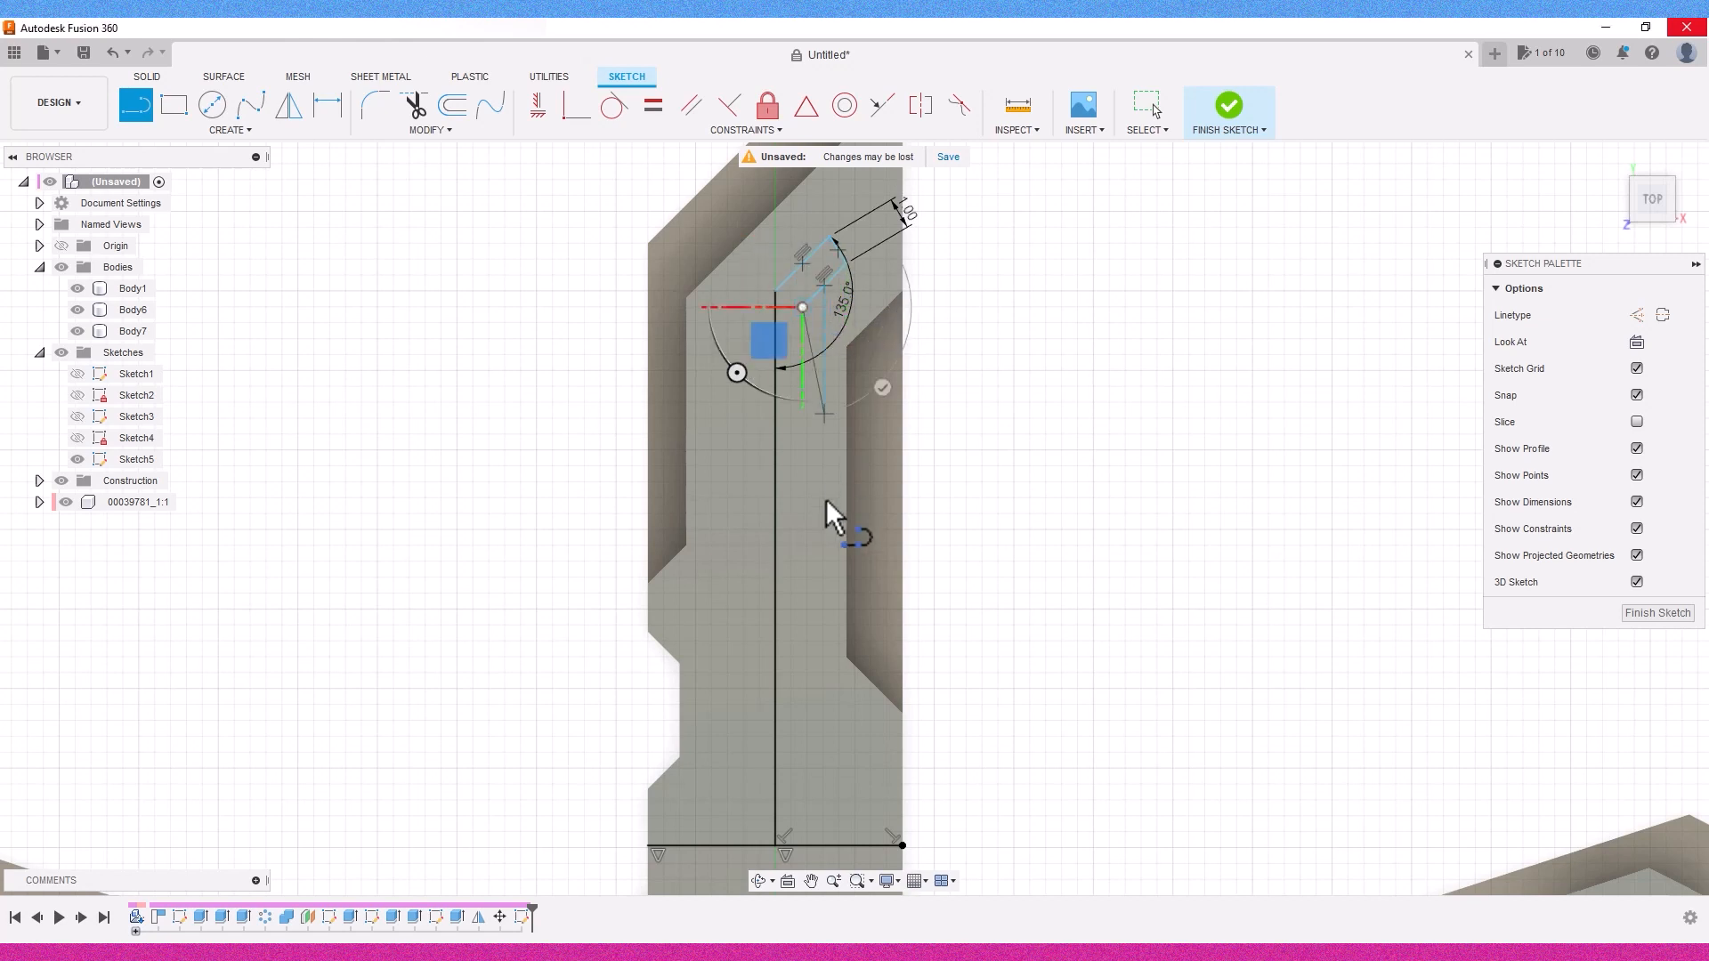
{"action": "left_click", "coordinate": [802, 844]}
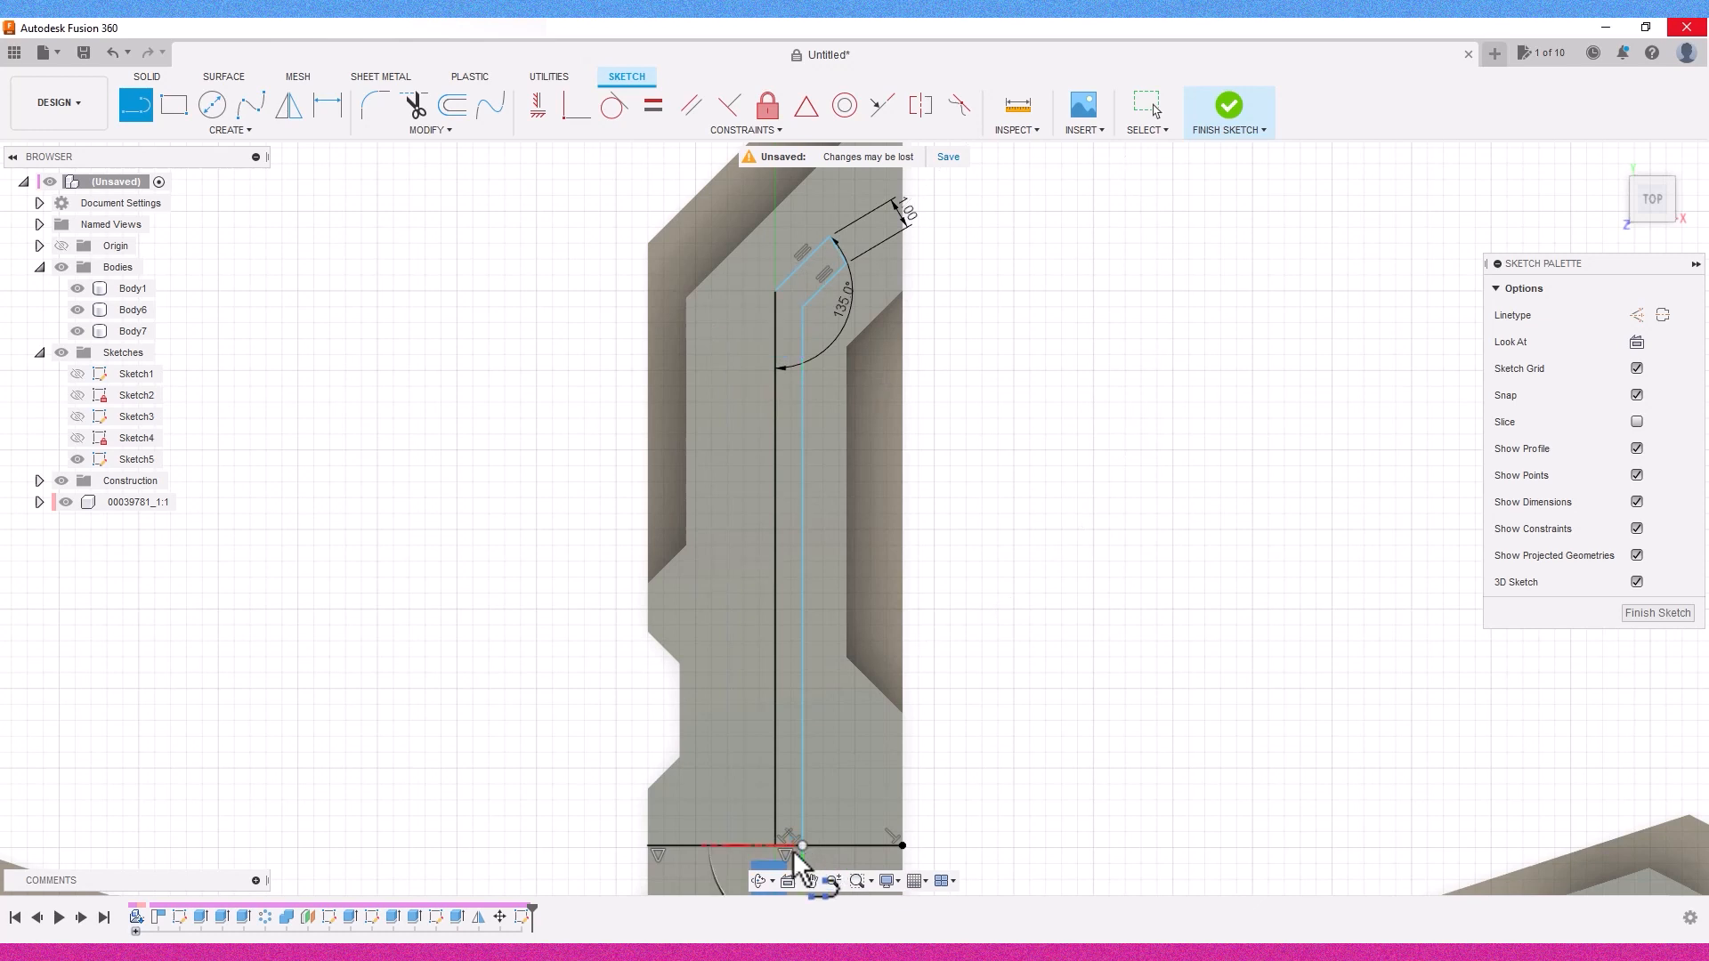
{"action": "left_click", "coordinate": [810, 881]}
{"action": "left_click_drag", "start_coordinate": [787, 763], "coordinate": [739, 585]}
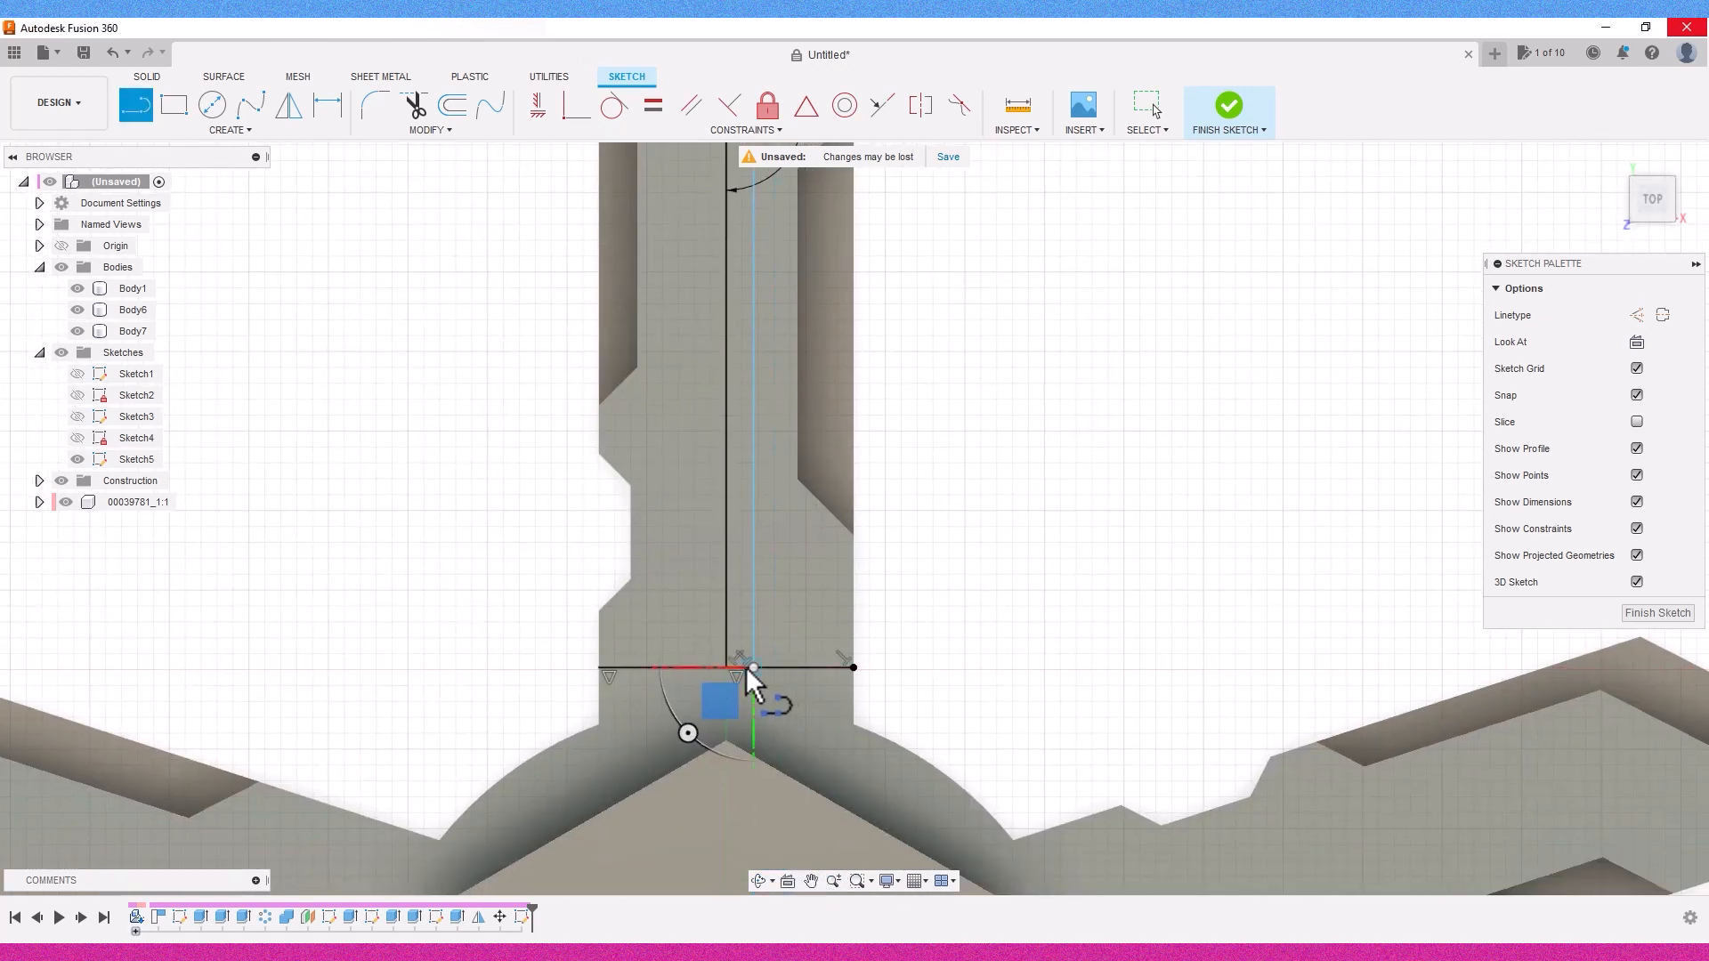
{"action": "scroll", "coordinate": [788, 621], "scroll_direction": "down", "scroll_amount": 3}
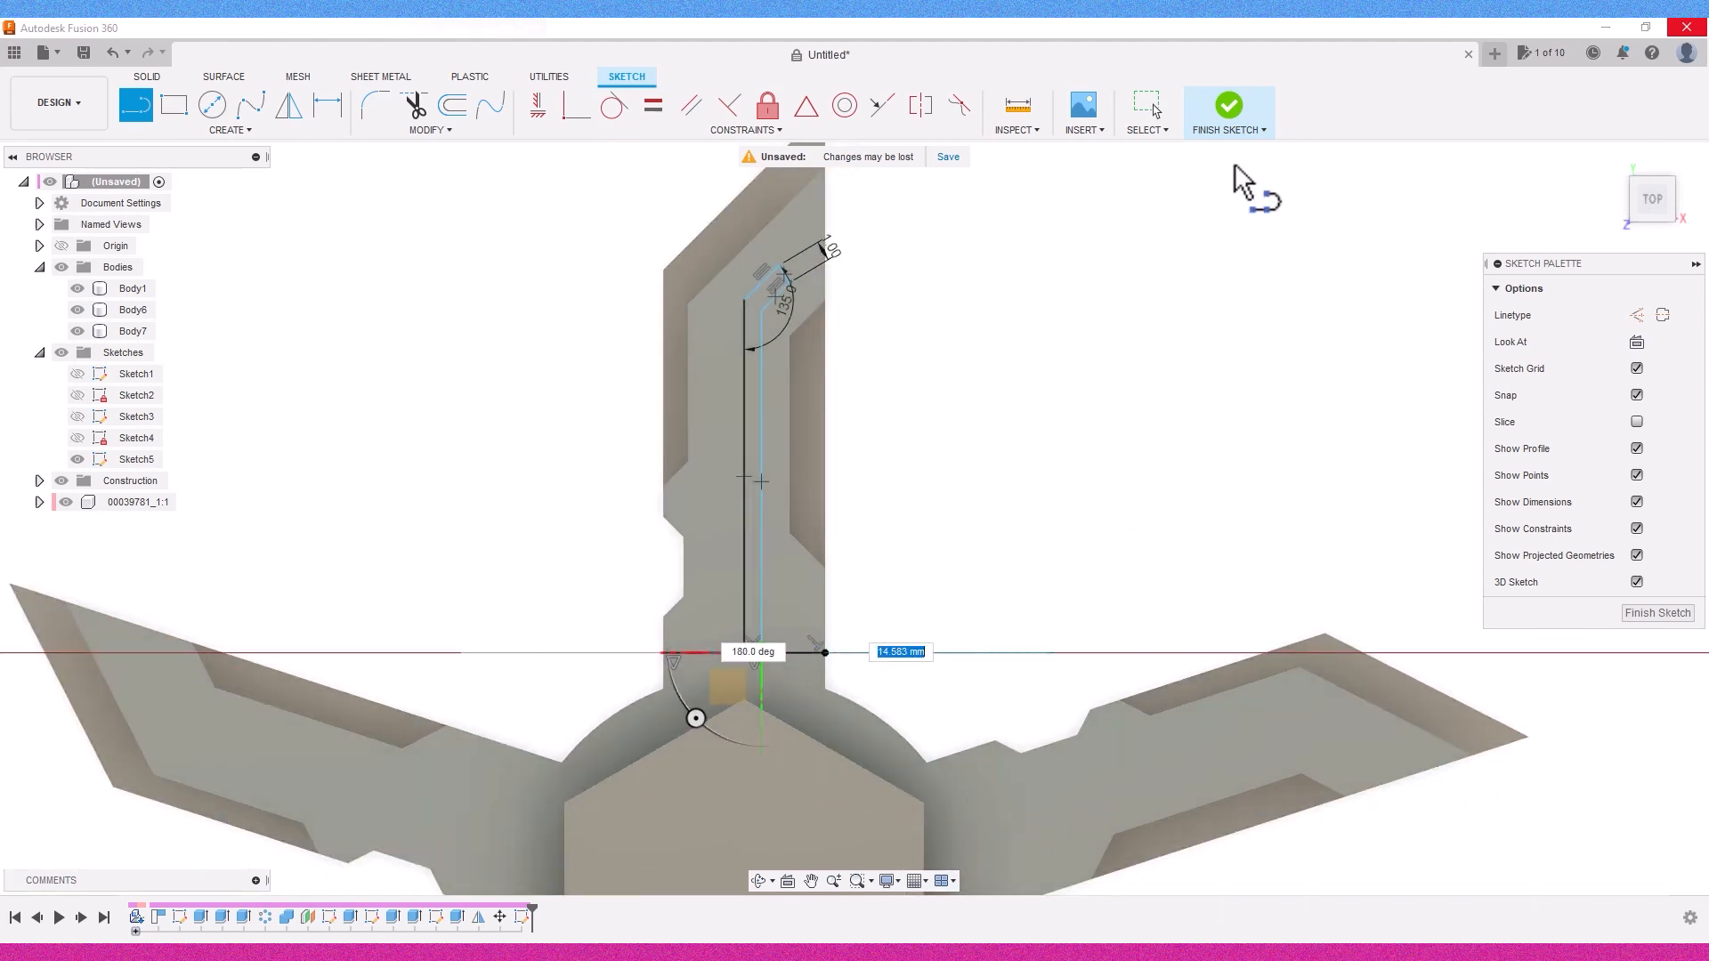
Step: Finish the sketch and extrude the bent strip profile as a 14 mm deep cut through the upright blade
{"action": "left_click", "coordinate": [1230, 111]}
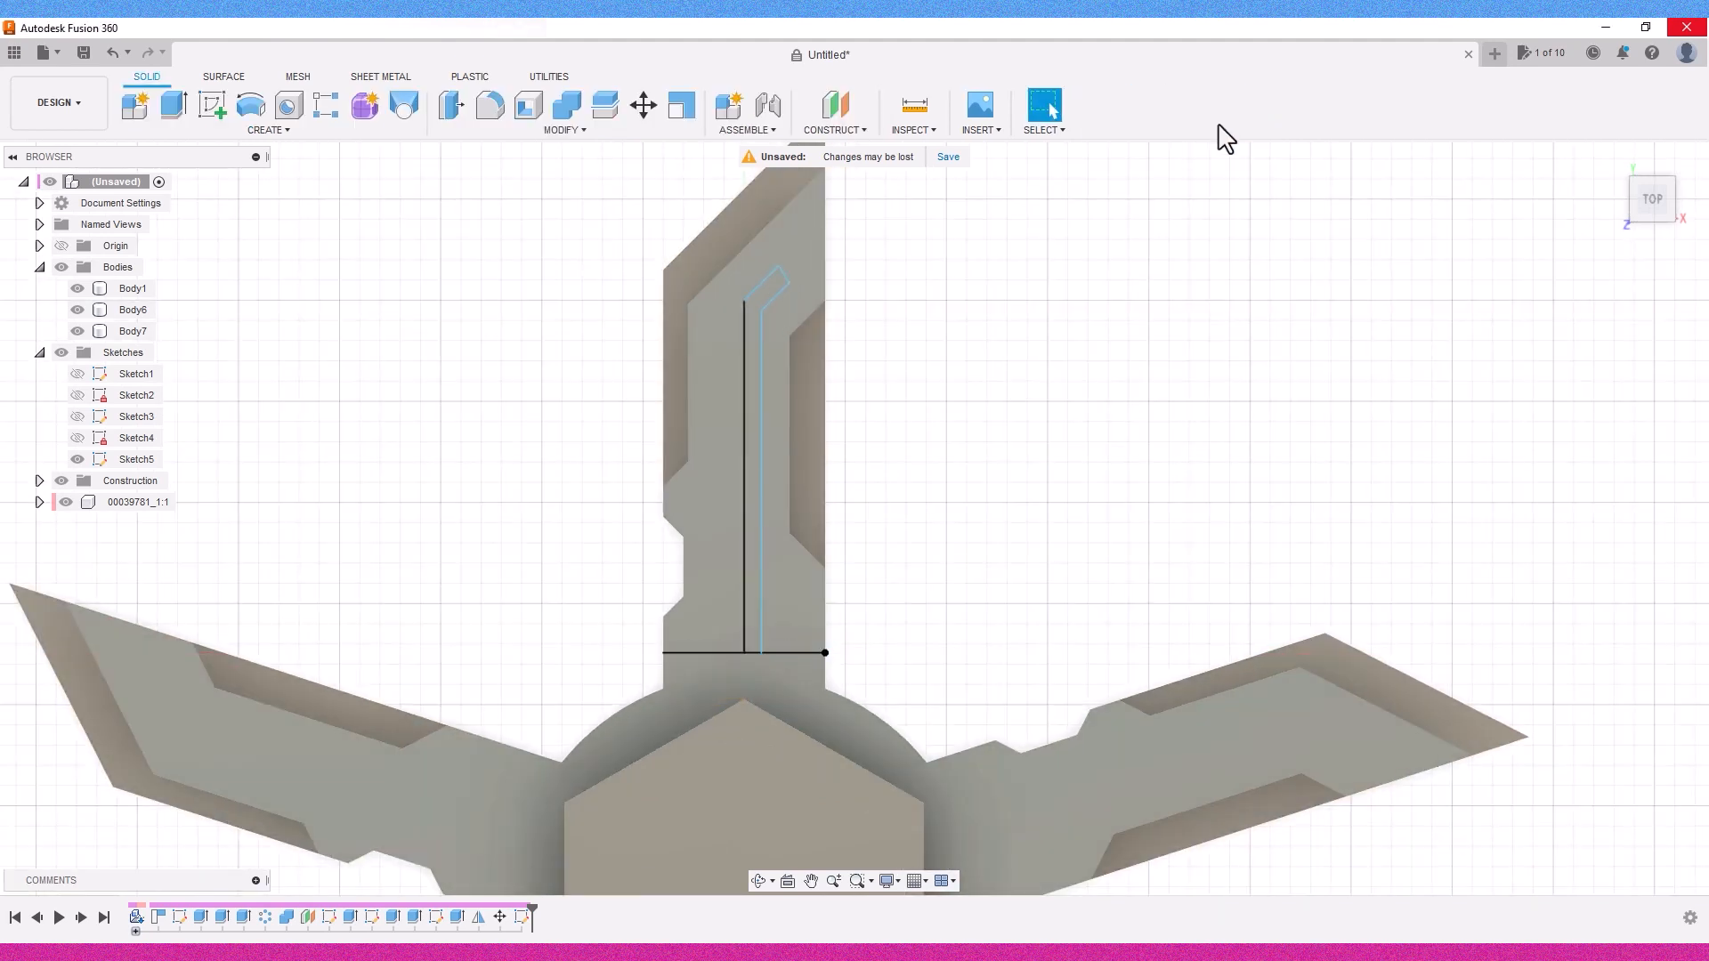
{"action": "left_click", "coordinate": [1653, 213]}
{"action": "key", "text": "e"}
{"action": "left_click", "coordinate": [787, 423]}
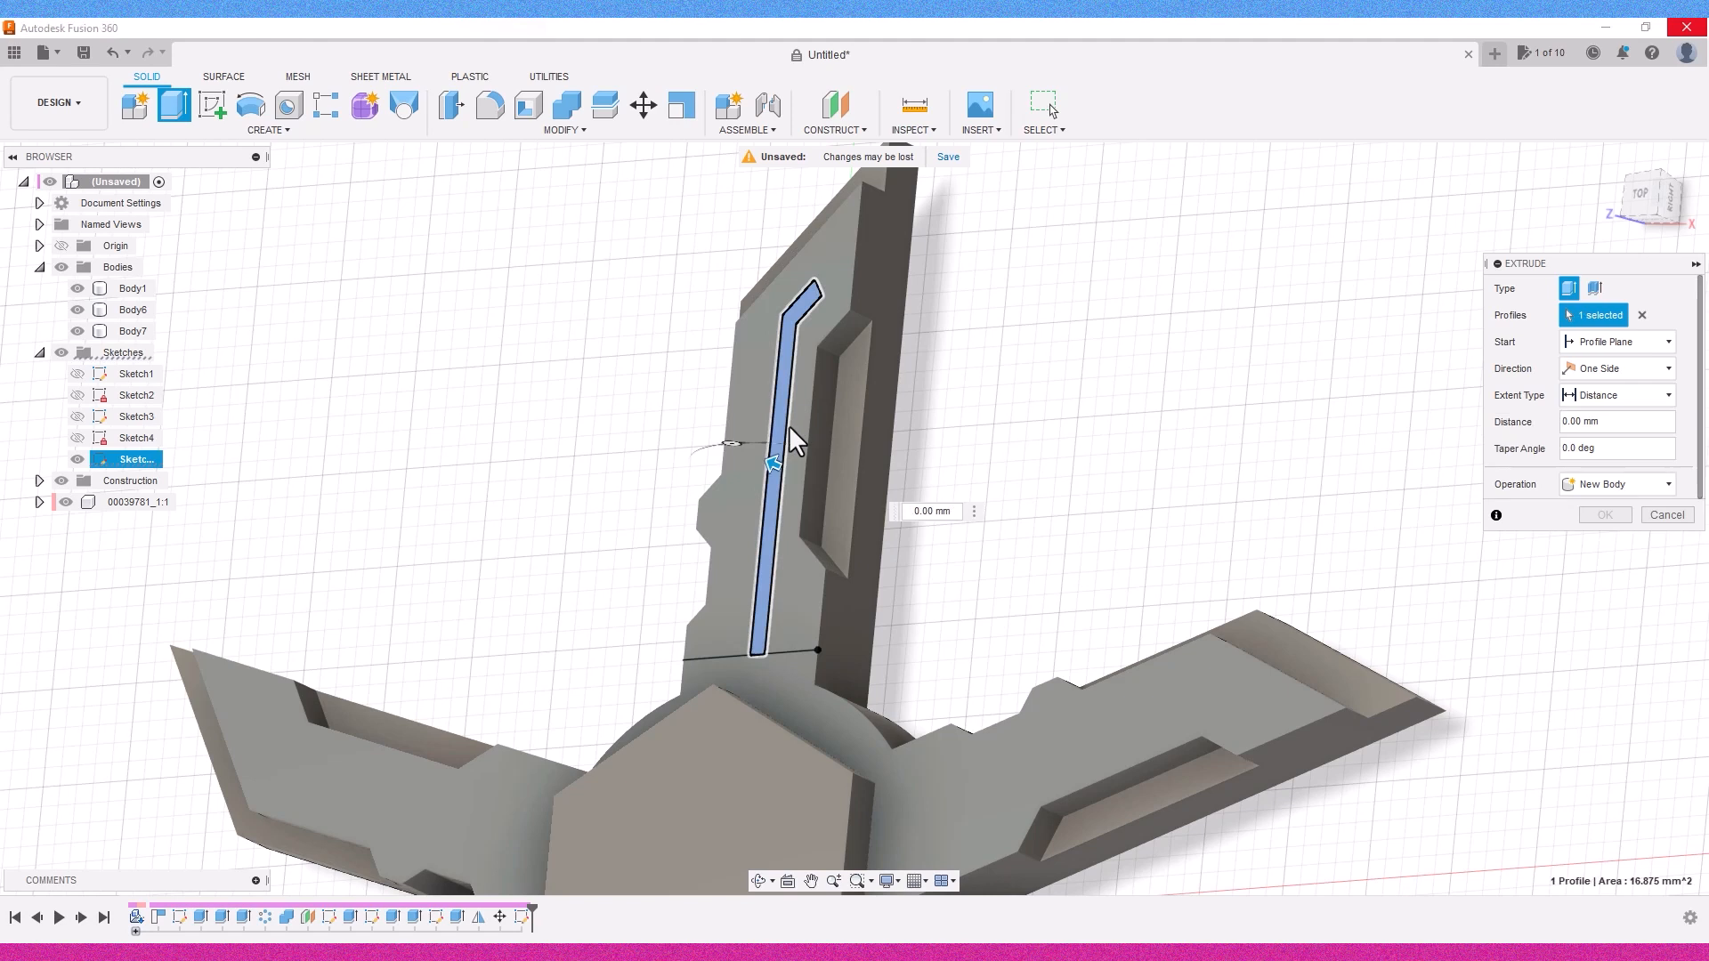
{"action": "left_click_drag", "start_coordinate": [775, 456], "coordinate": [957, 498]}
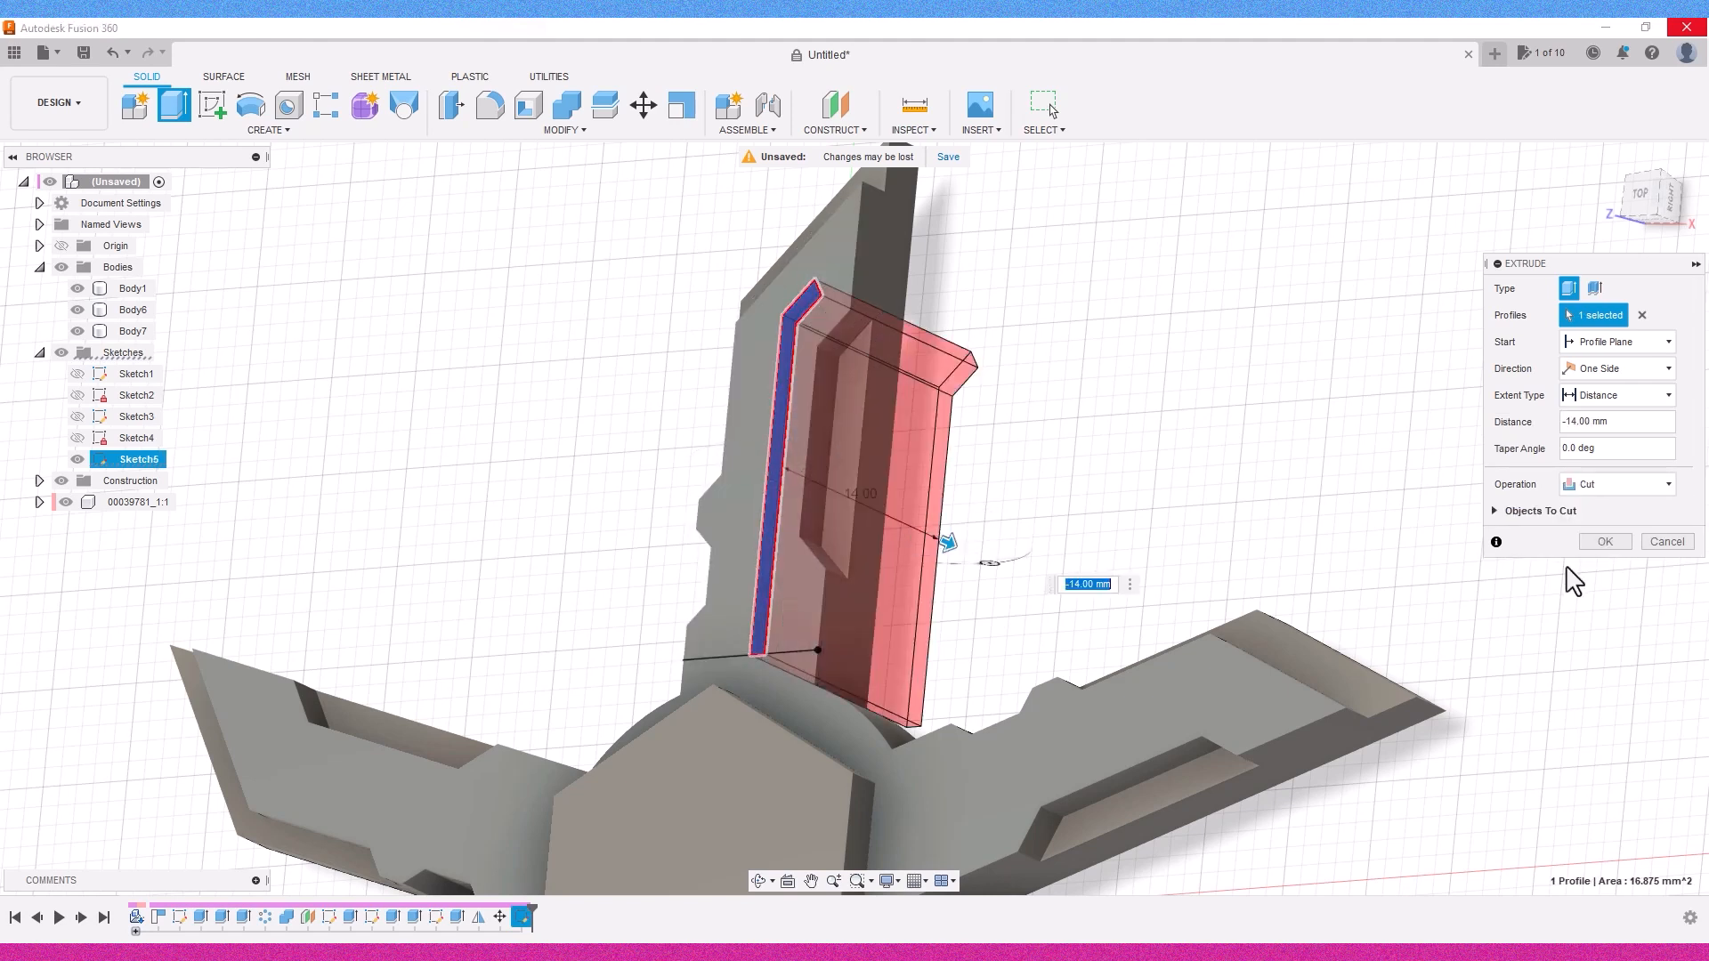
{"action": "left_click", "coordinate": [1604, 542]}
Step: Circular-pattern the bent slot cut as a feature around the hub's central axis, with full distribution and quantity 5
{"action": "left_click_drag", "start_coordinate": [1677, 174], "coordinate": [1683, 210]}
{"action": "scroll", "coordinate": [1245, 516], "scroll_direction": "down", "scroll_amount": 2}
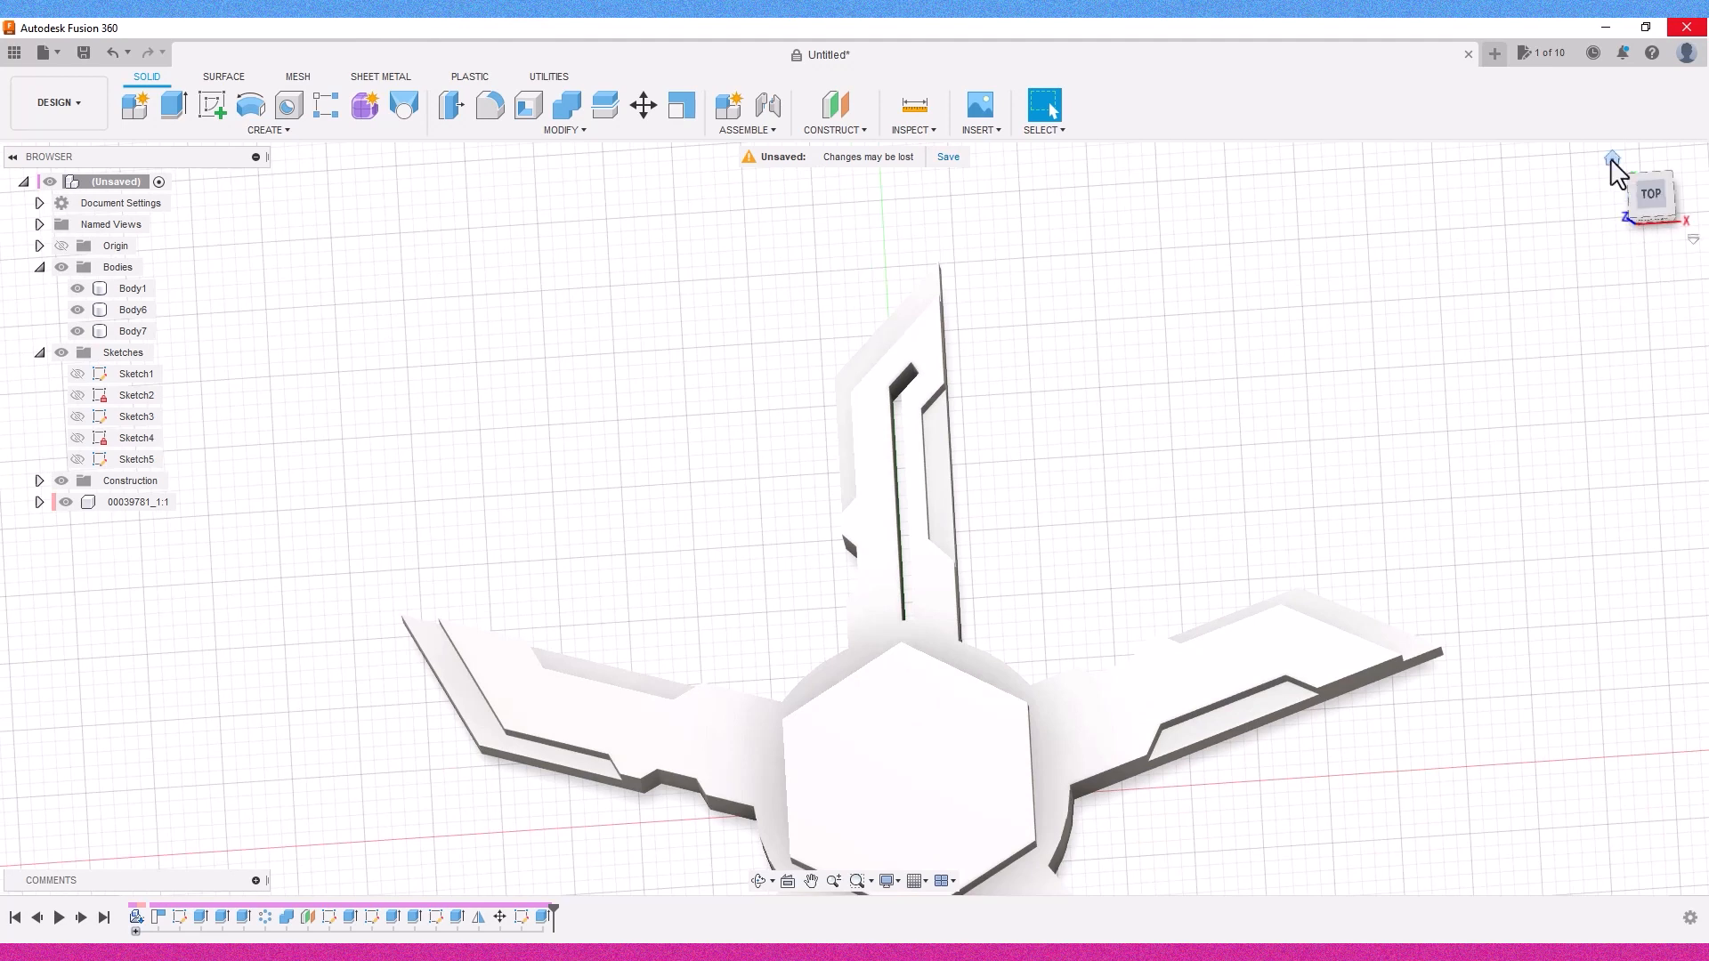
{"action": "left_click", "coordinate": [269, 130]}
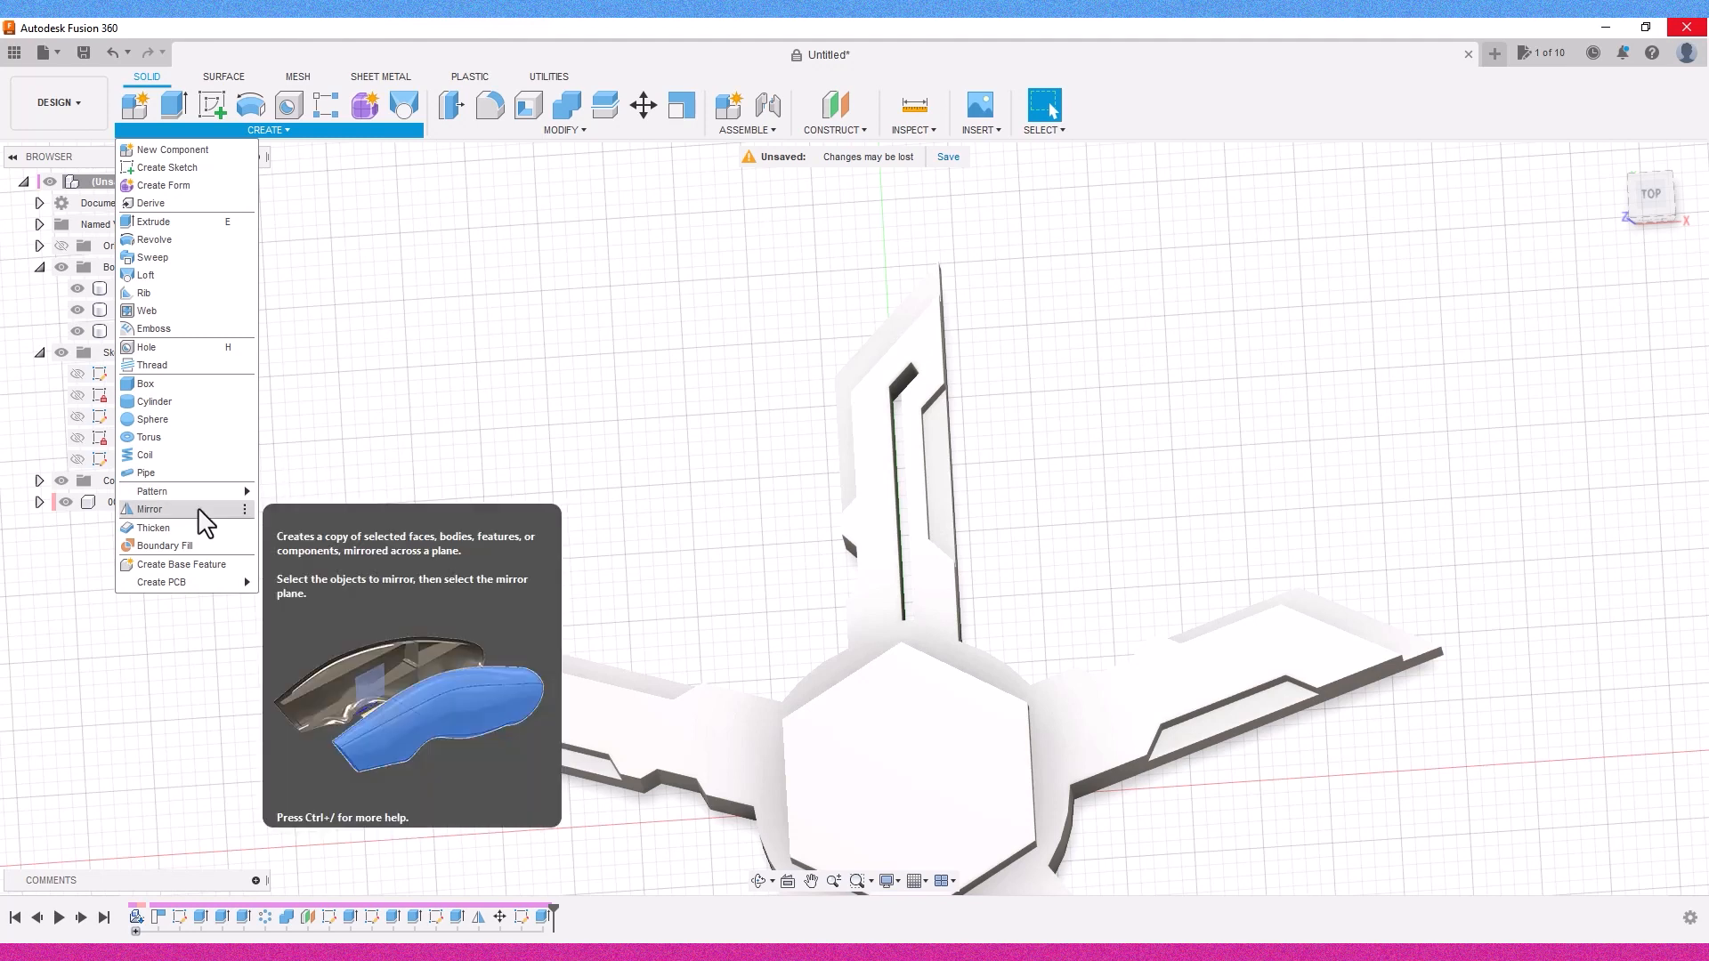
{"action": "mouse_move", "coordinate": [197, 491]}
{"action": "left_click", "coordinate": [276, 510]}
{"action": "left_click", "coordinate": [1580, 313]}
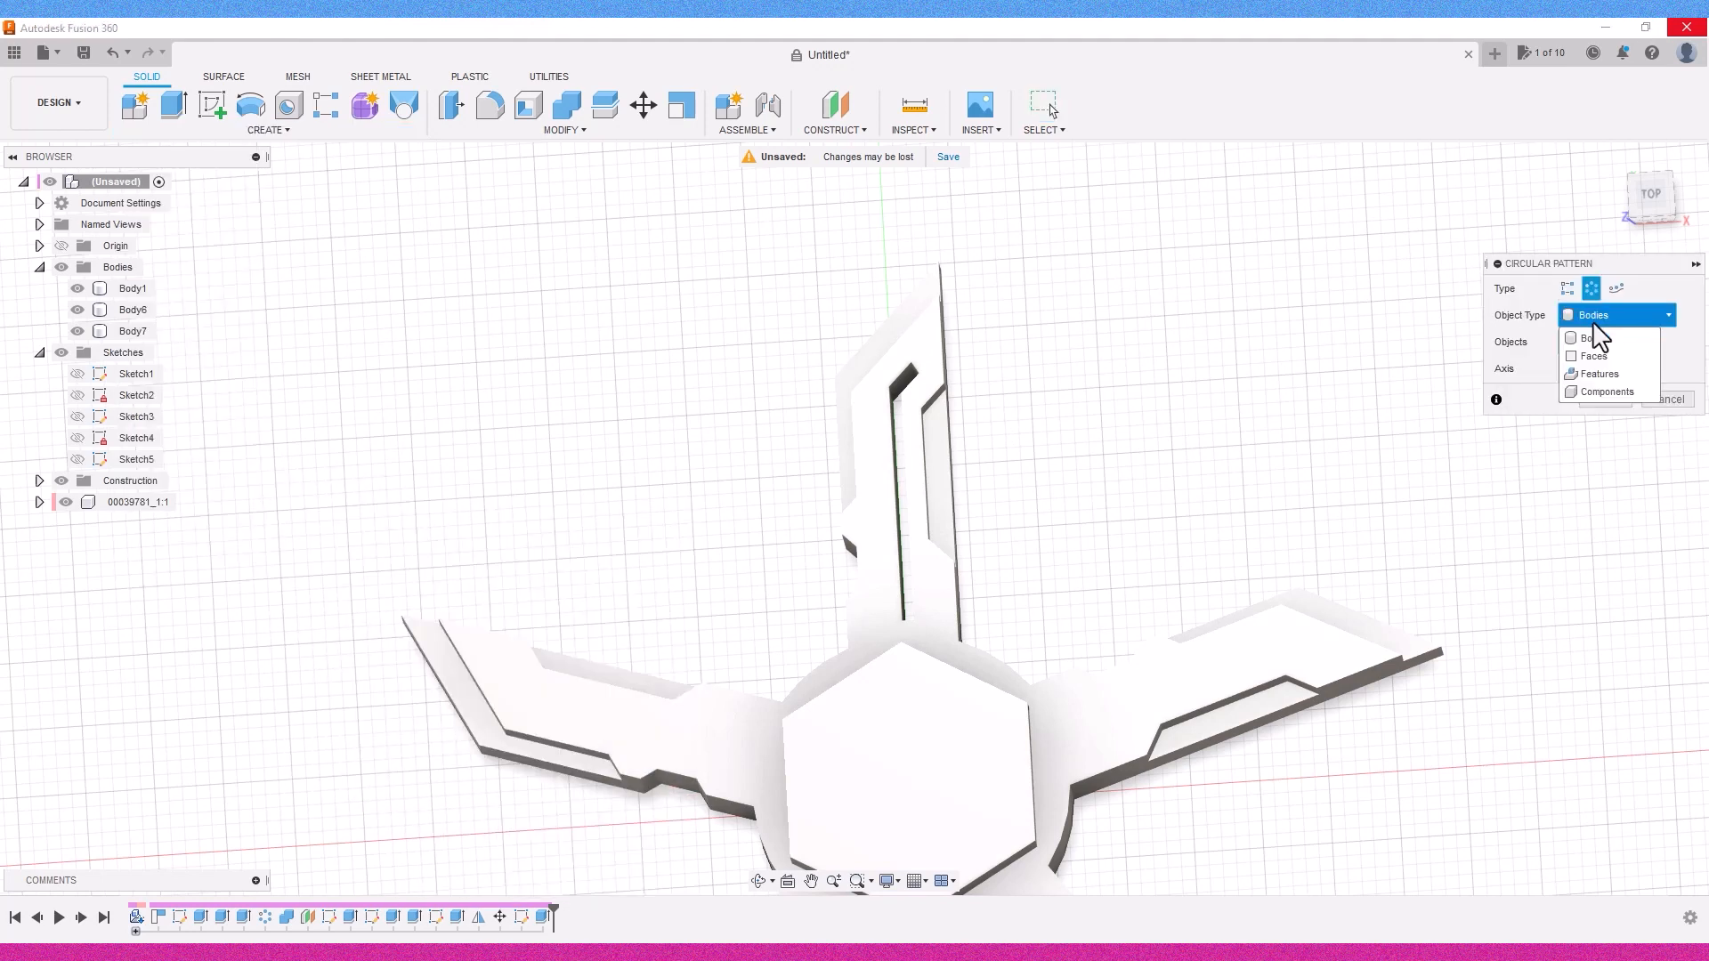
{"action": "left_click", "coordinate": [1594, 383]}
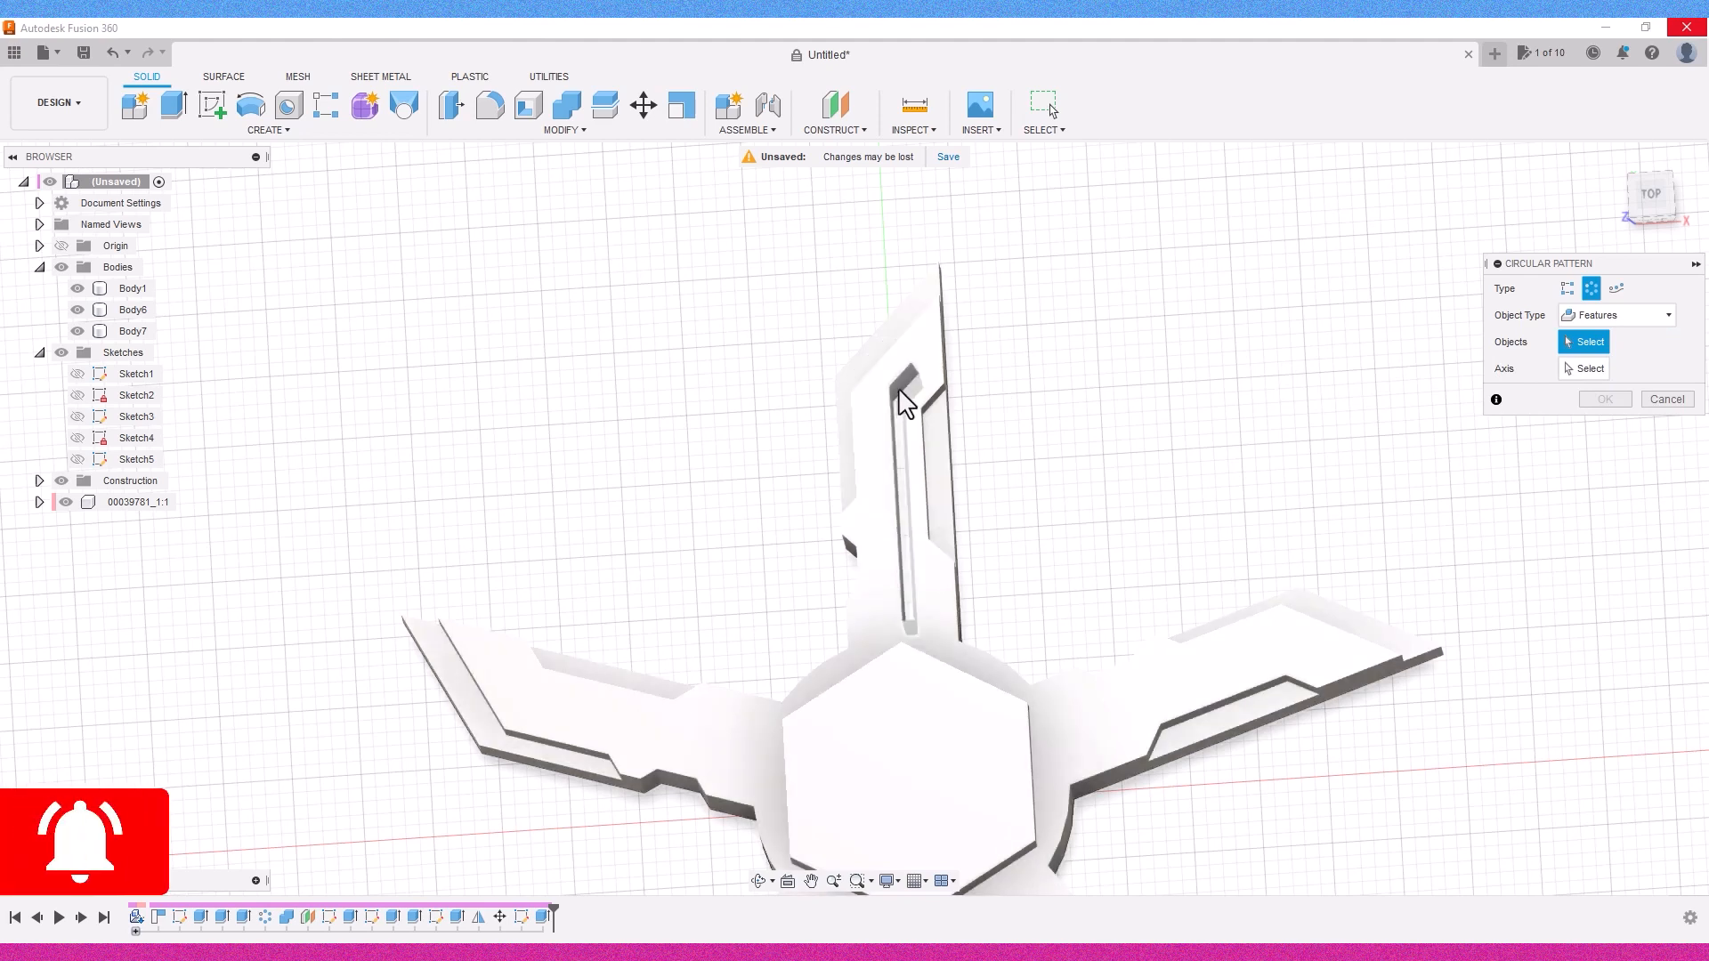
{"action": "left_click", "coordinate": [899, 384]}
{"action": "left_click", "coordinate": [1593, 368]}
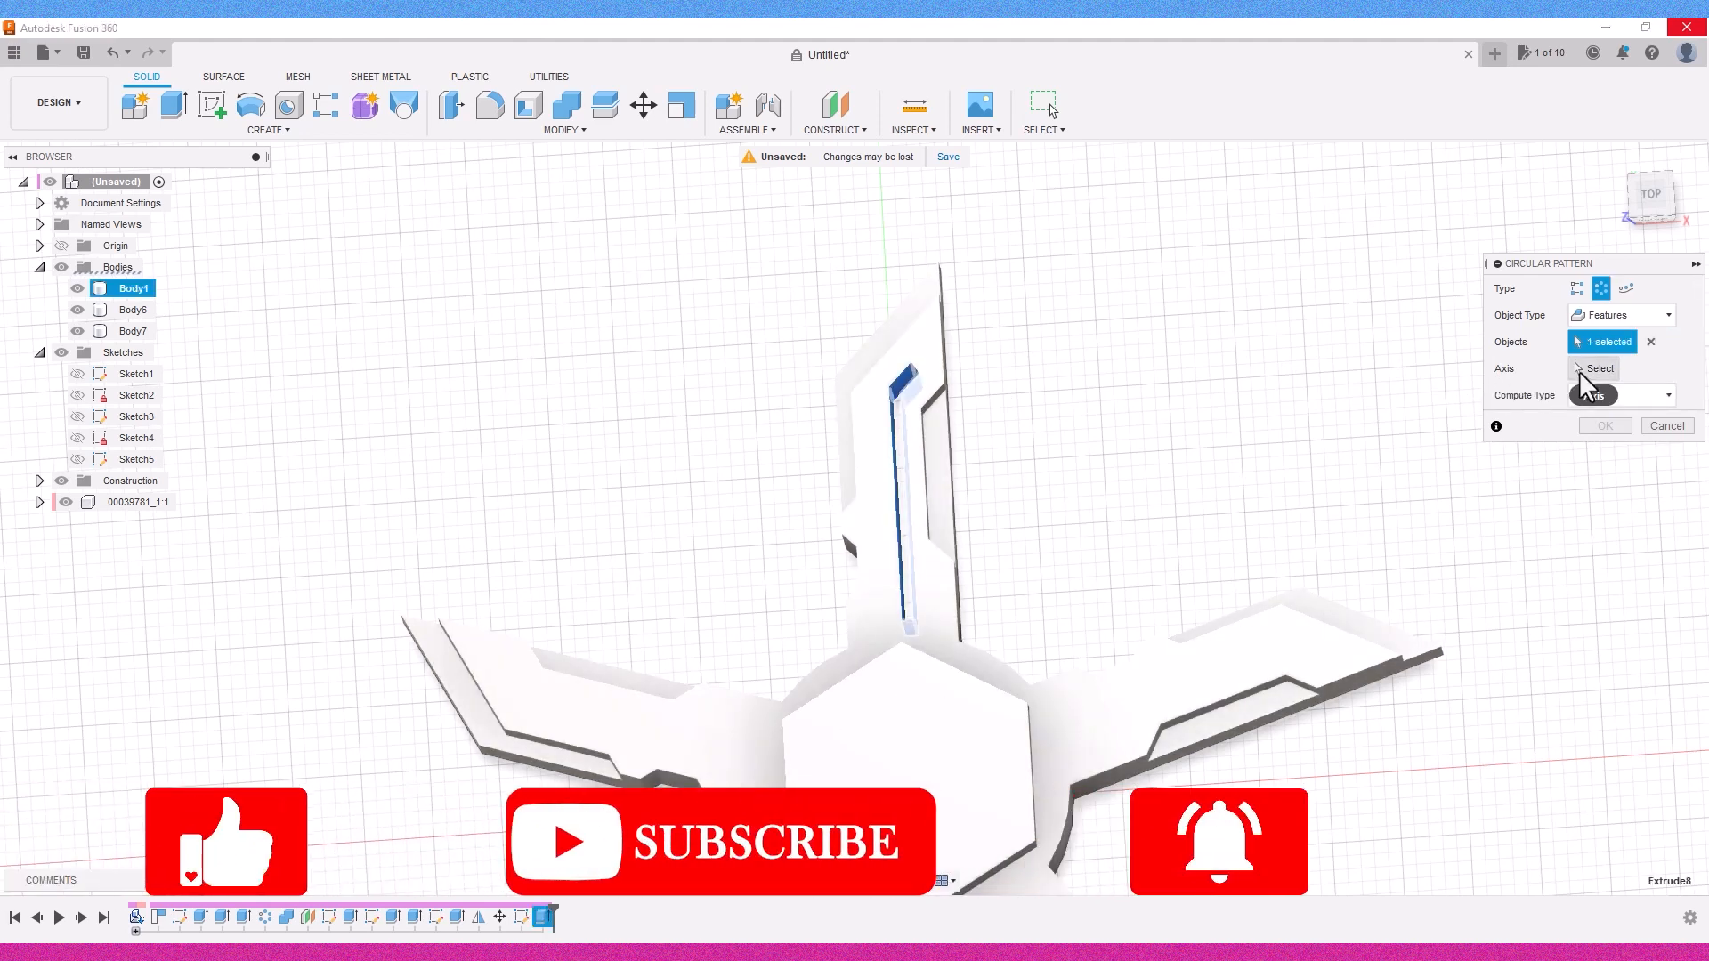
{"action": "left_click", "coordinate": [1060, 801]}
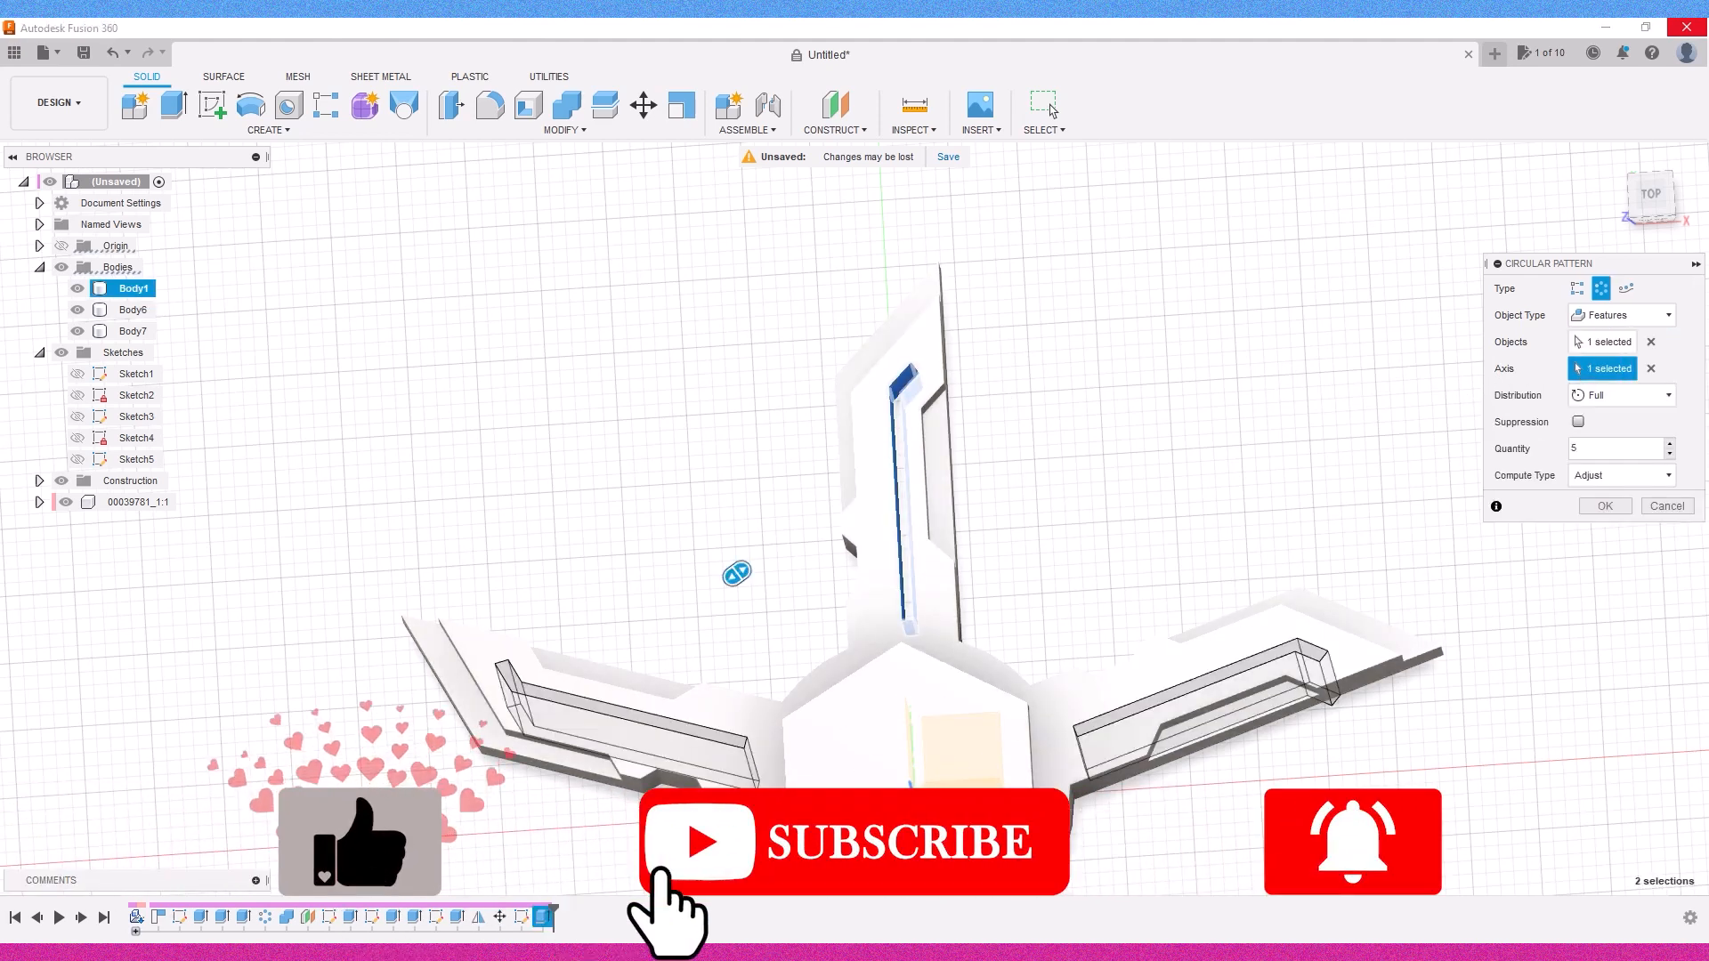
{"action": "middle_click_drag", "start_coordinate": [815, 779], "coordinate": [770, 565]}
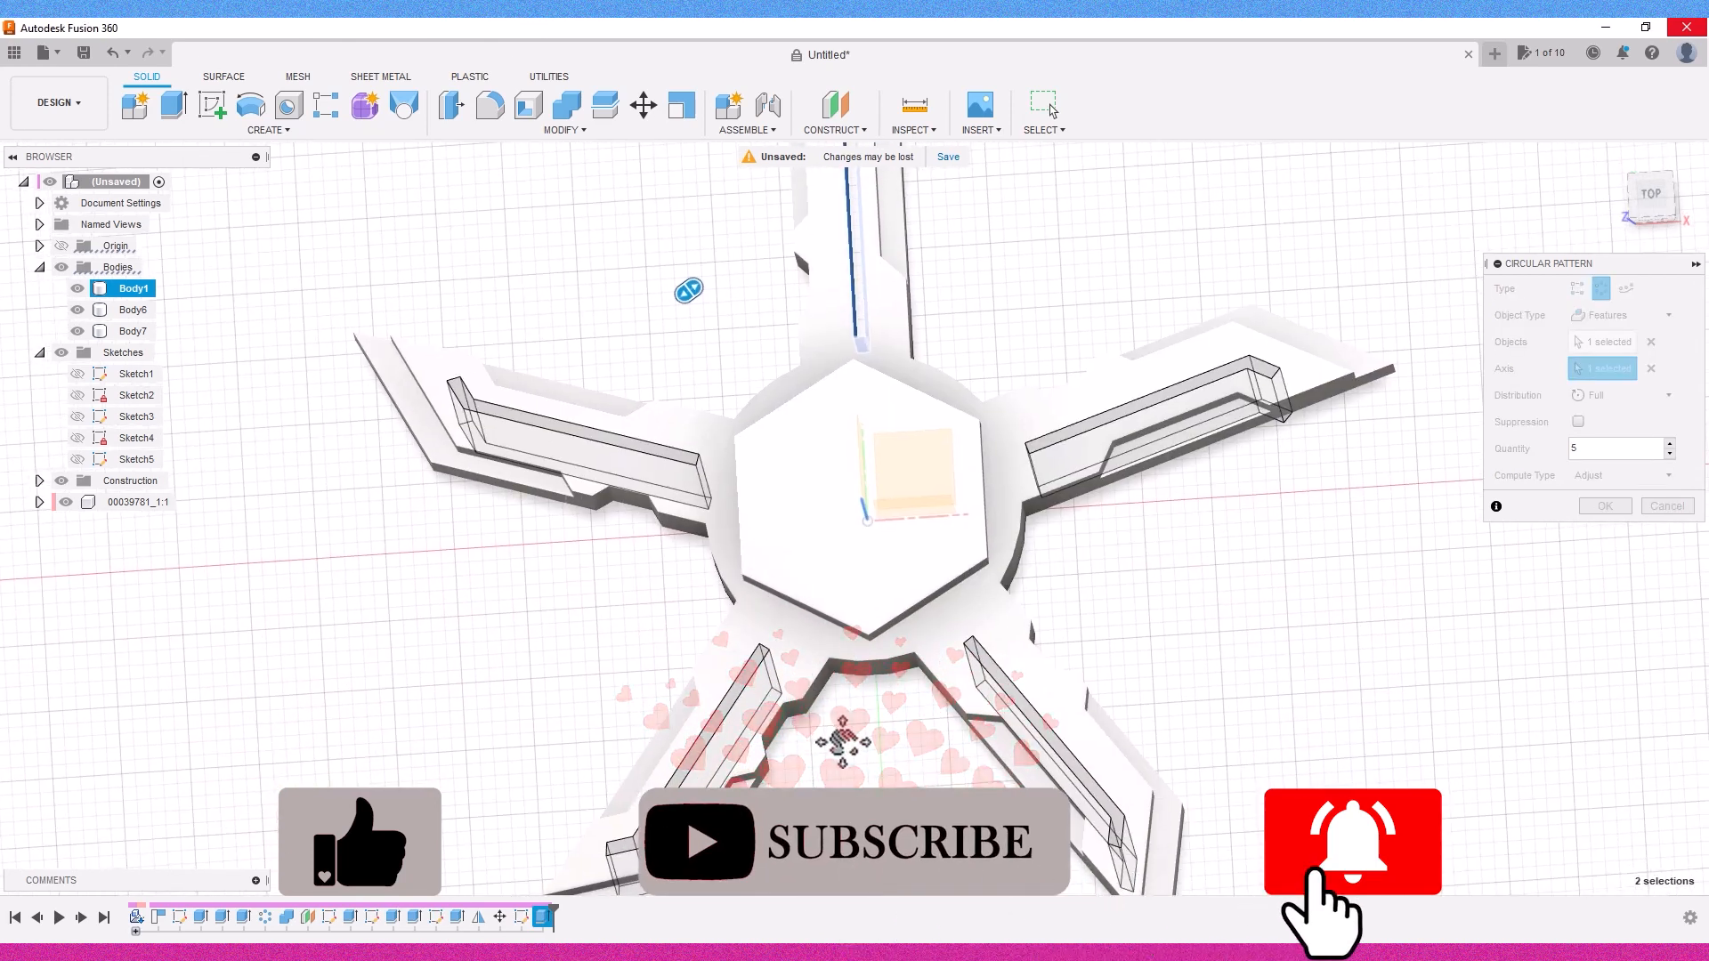
{"action": "left_click", "coordinate": [1655, 197]}
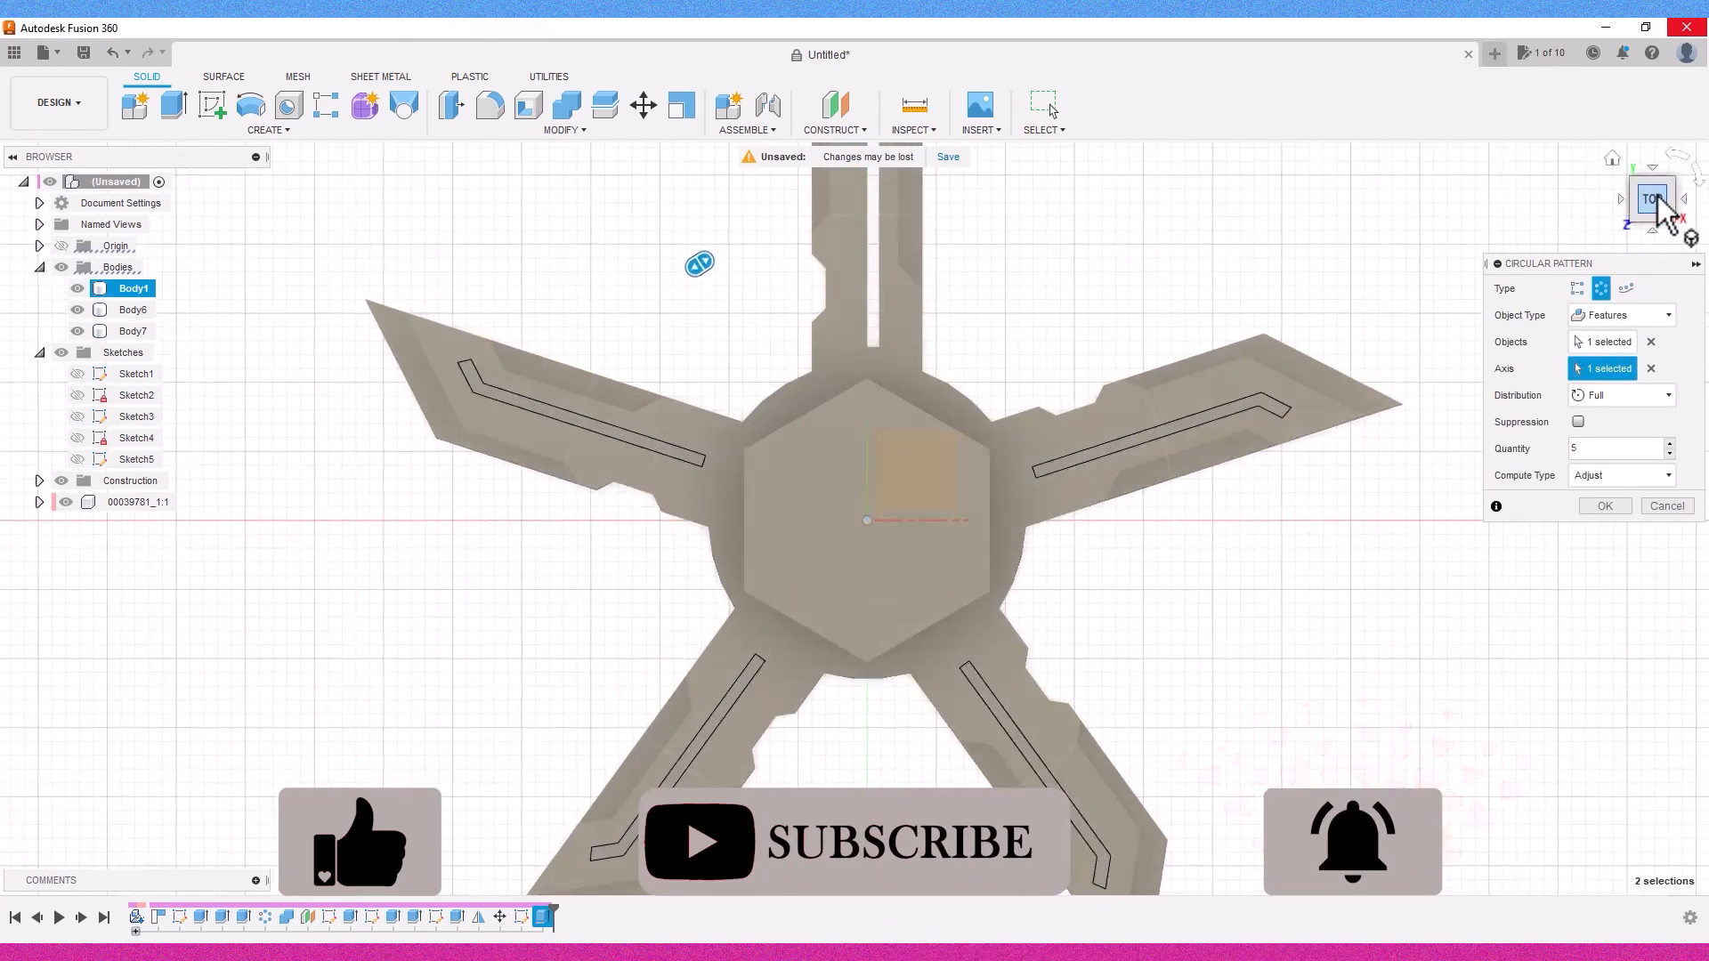
{"action": "left_click", "coordinate": [1602, 515]}
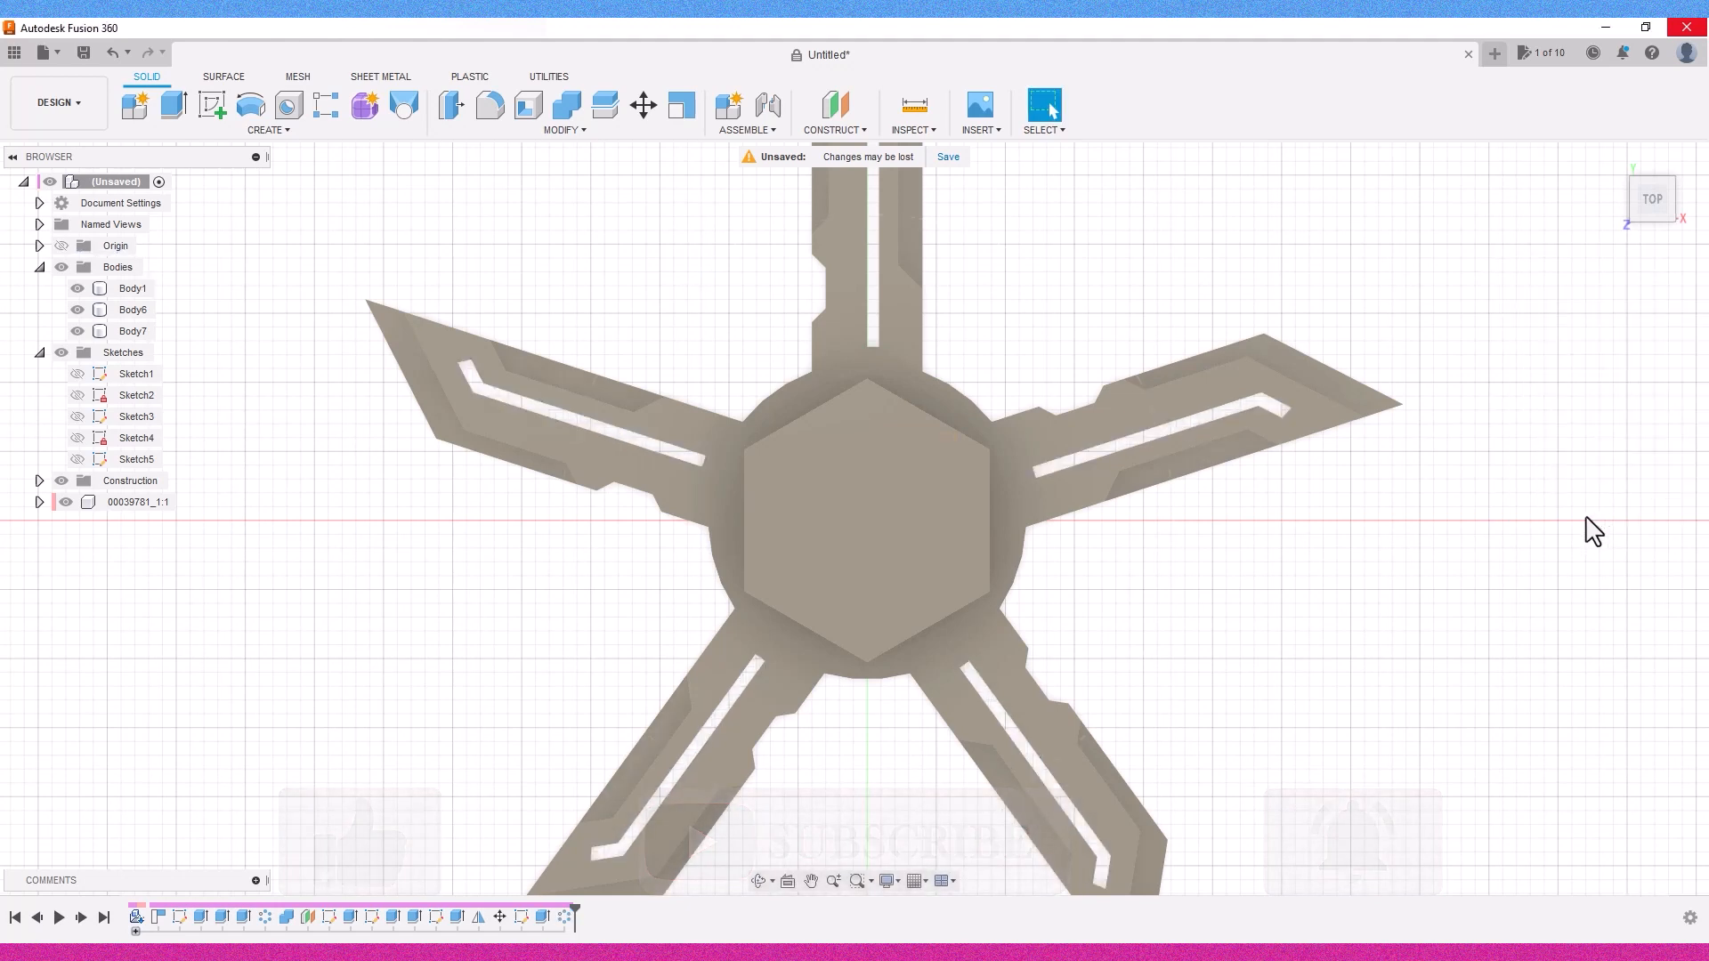
Step: Examine the whole spinner with its slotted blades from oblique angles above
{"action": "mouse_move", "coordinate": [1629, 174]}
{"action": "left_mouse_down"}
{"action": "mouse_move", "coordinate": [1668, 196]}
{"action": "mouse_move", "coordinate": [1679, 244]}
{"action": "mouse_move", "coordinate": [1643, 162]}
{"action": "mouse_move", "coordinate": [1674, 153]}
{"action": "mouse_move", "coordinate": [1658, 218]}
{"action": "mouse_move", "coordinate": [1650, 189]}
{"action": "left_mouse_up"}
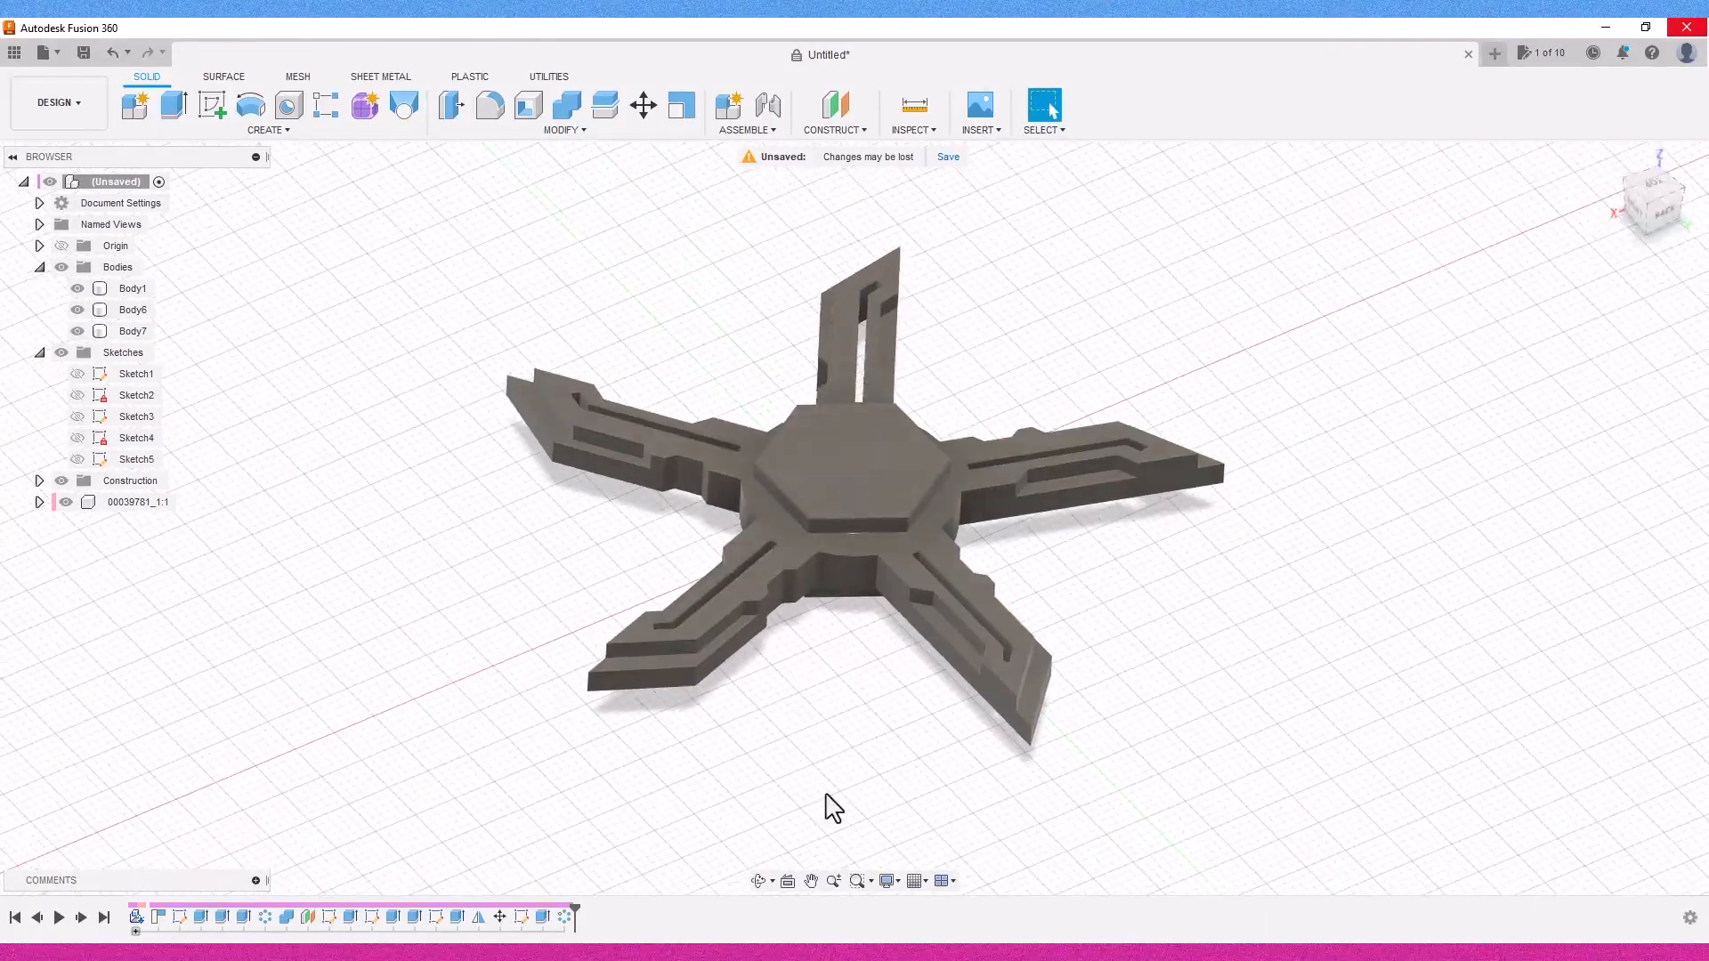
{"action": "left_click", "coordinate": [811, 881]}
{"action": "left_click_drag", "start_coordinate": [824, 760], "coordinate": [783, 832]}
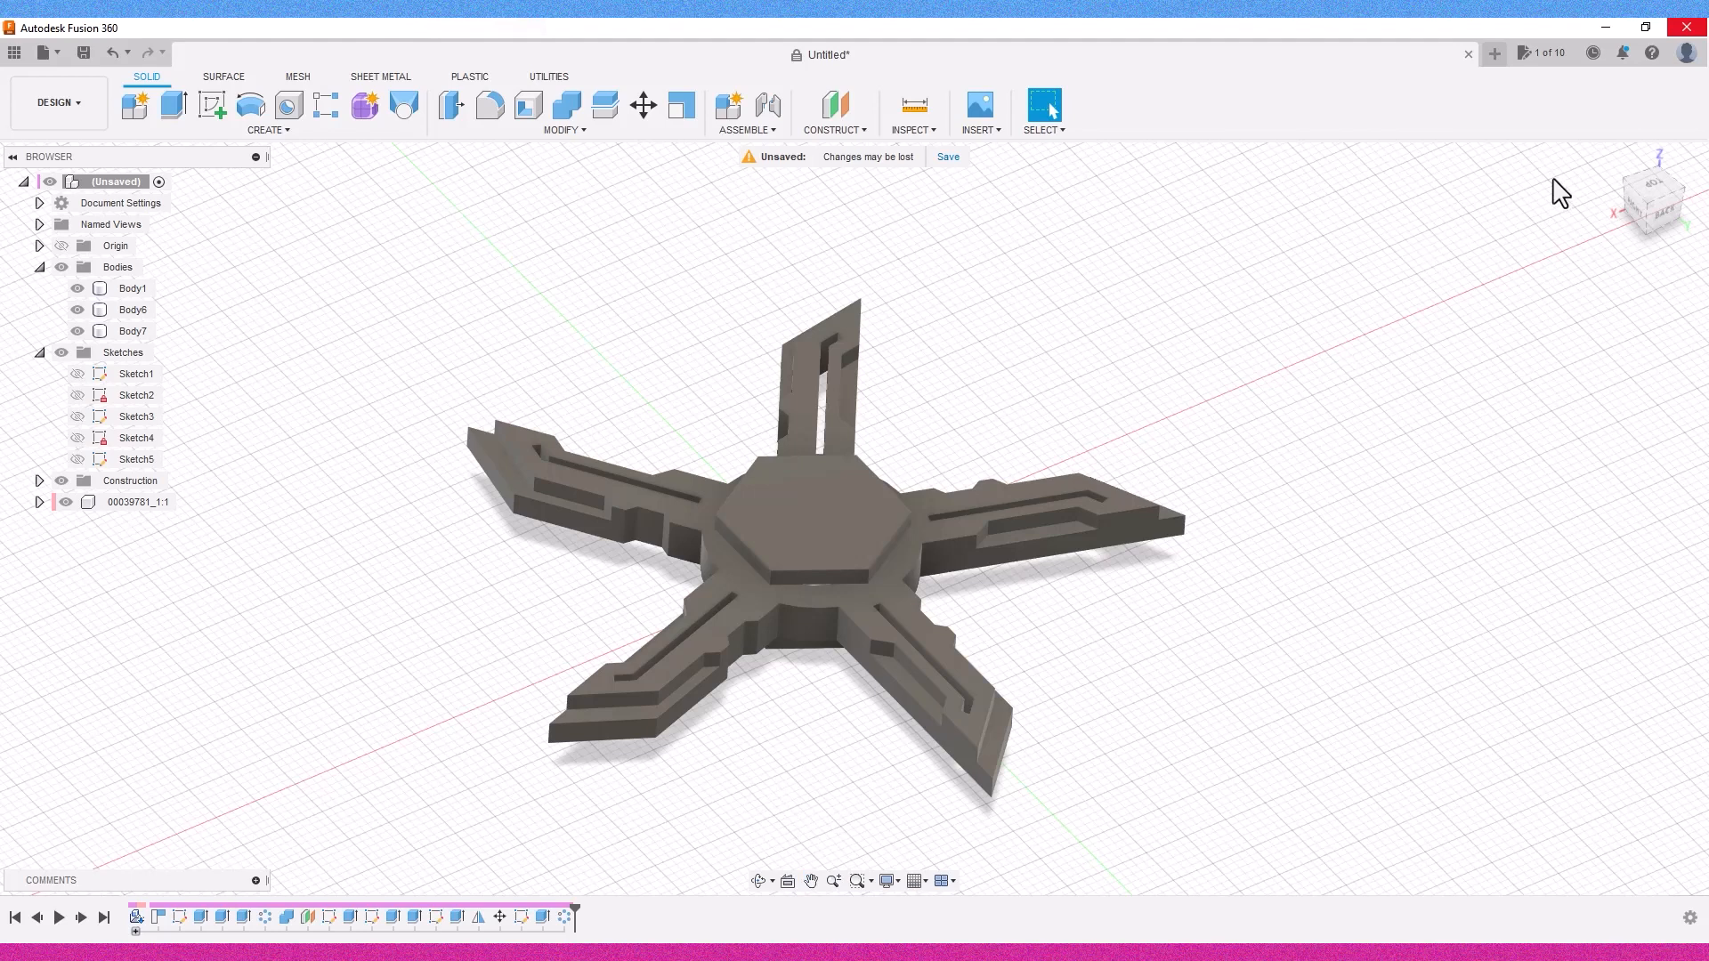
{"action": "left_click_drag", "start_coordinate": [1645, 208], "coordinate": [1647, 218]}
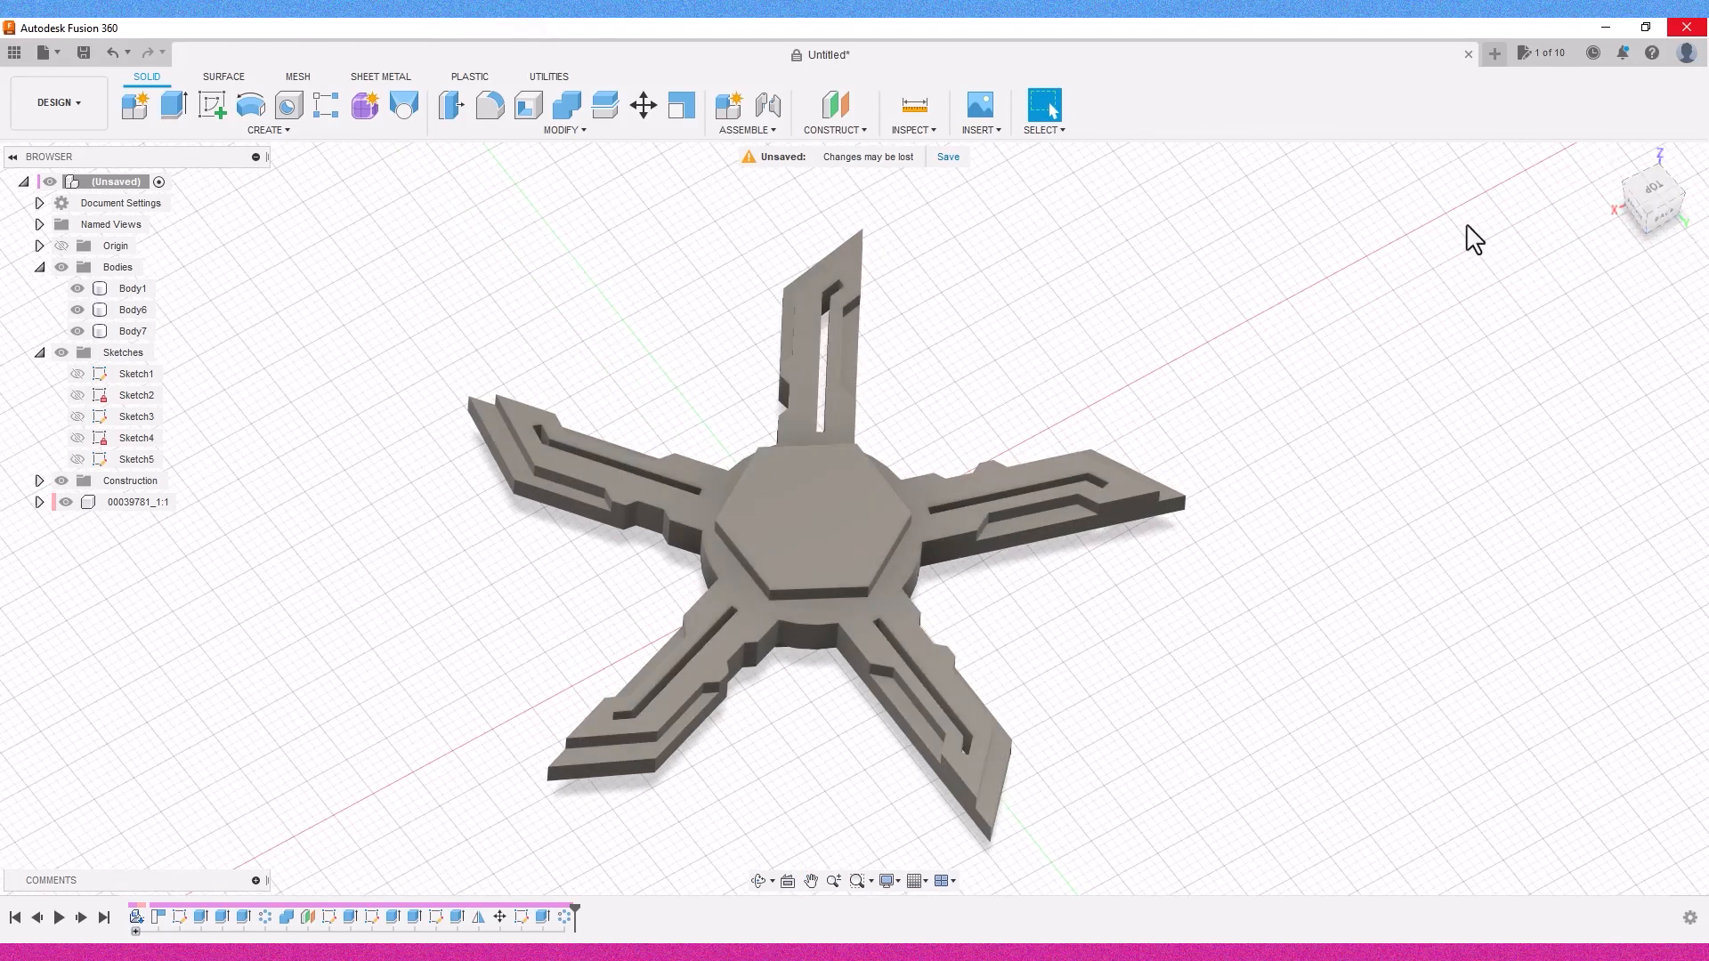